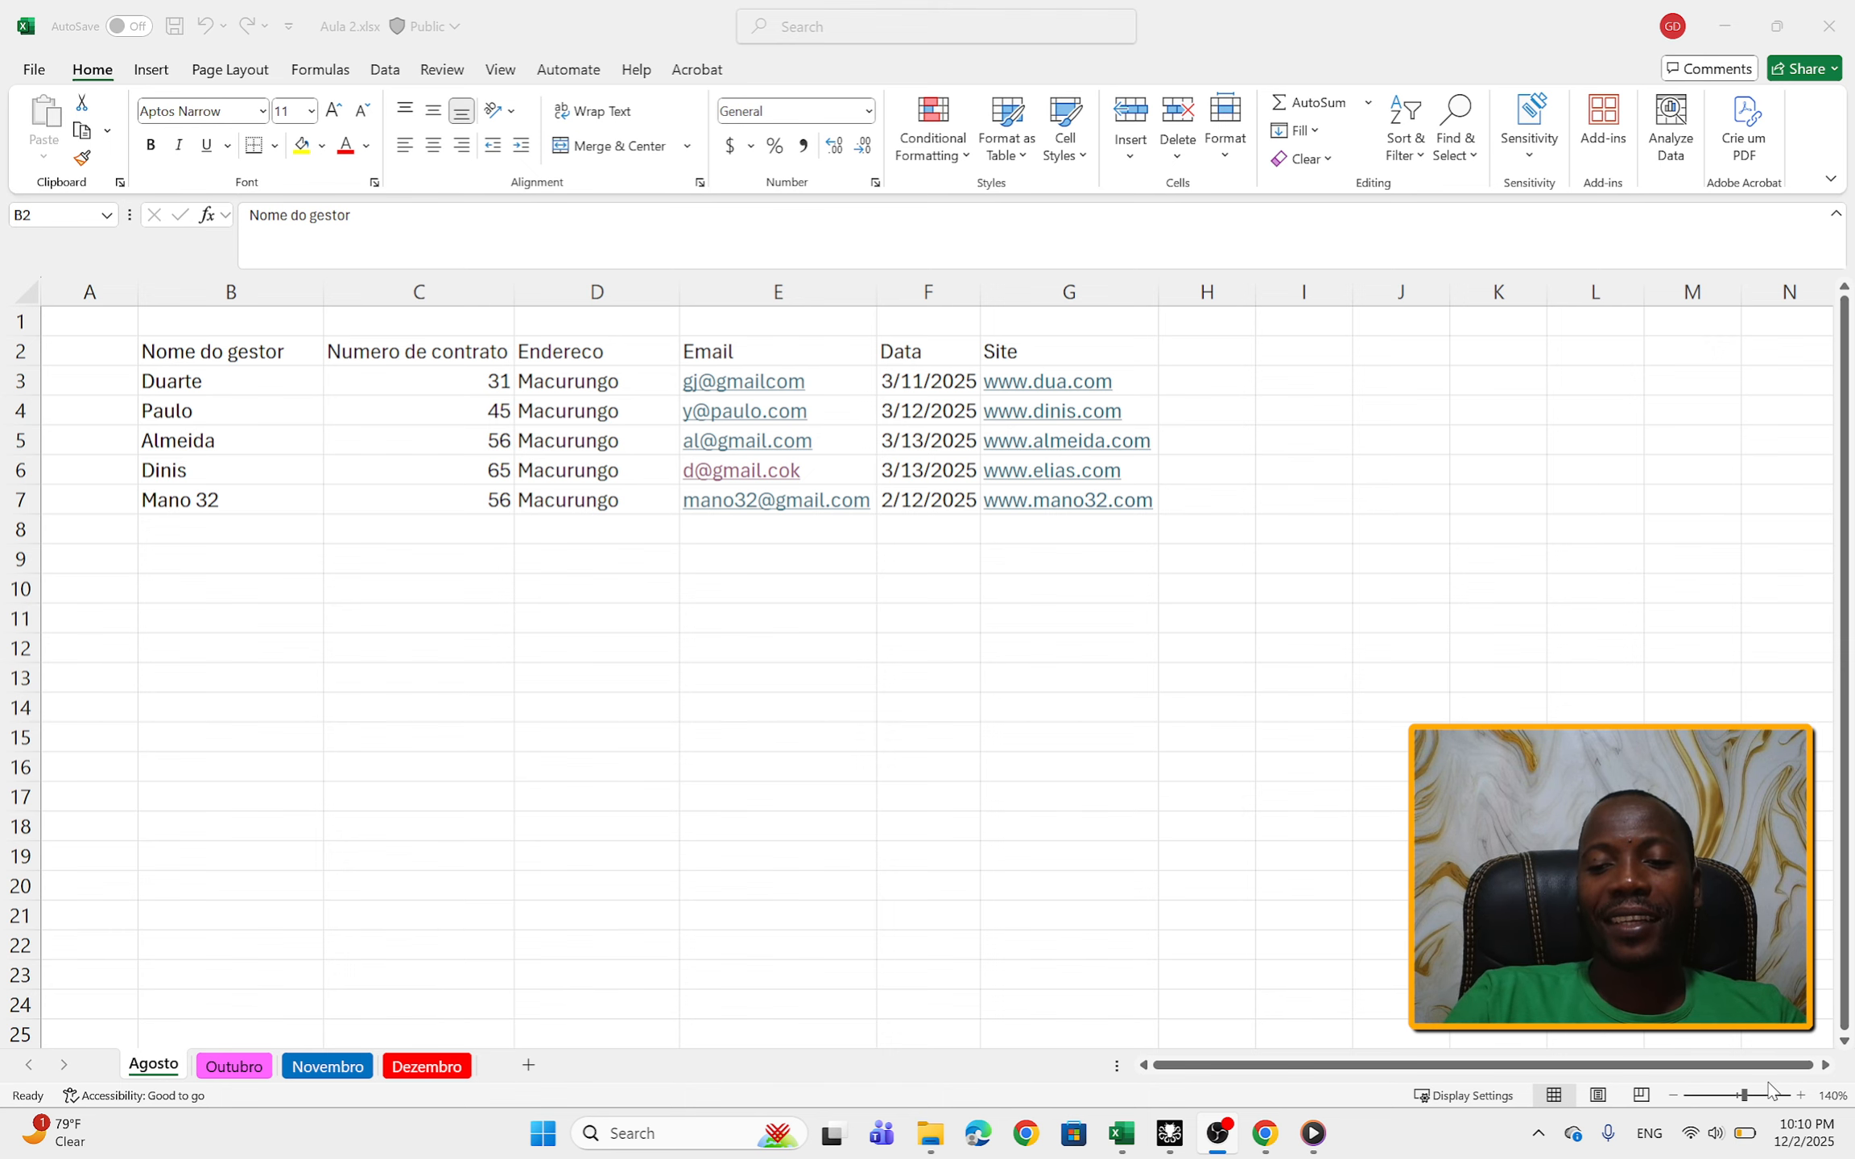
# Step: Enlarge the Agosto worksheet to 160% zoom
pyautogui.click(1798, 1097)
pyautogui.click(1800, 1096)
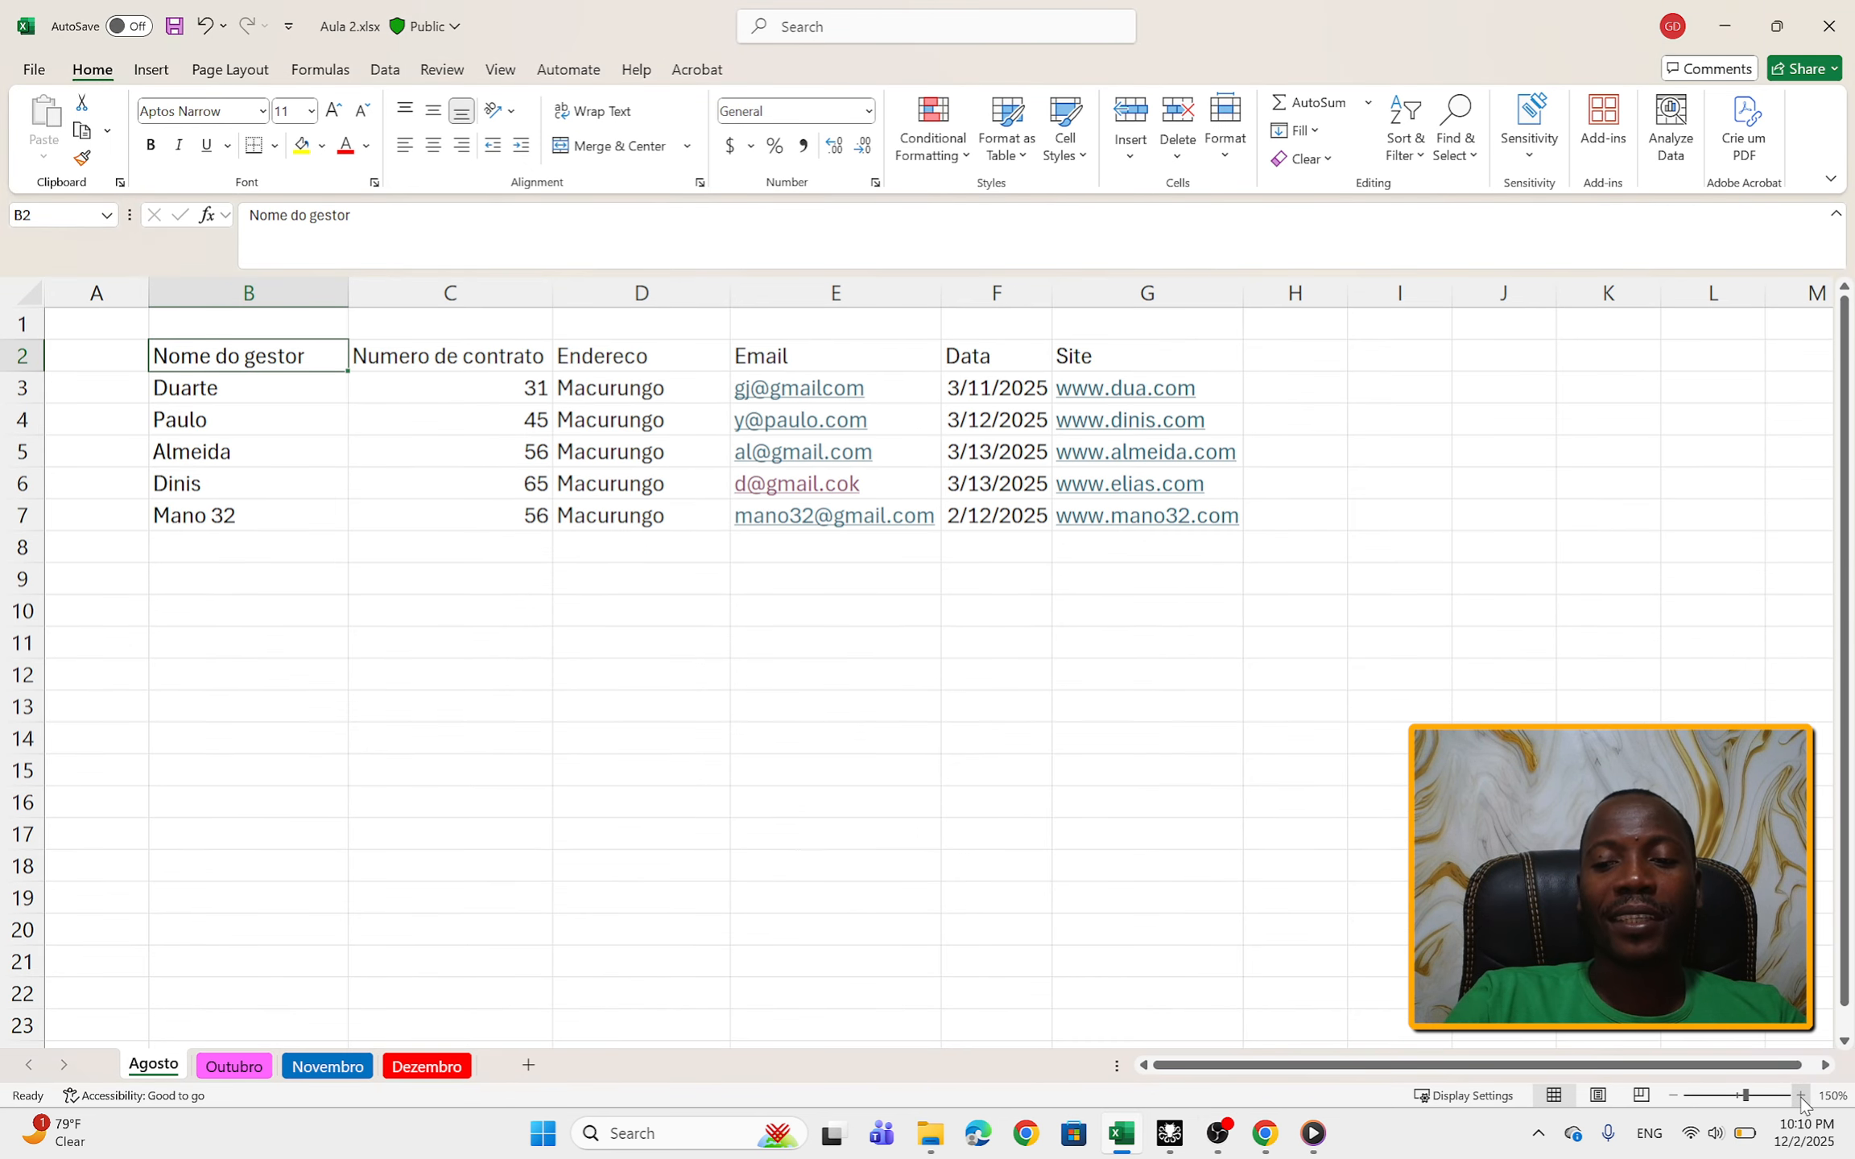
pyautogui.click(1800, 1096)
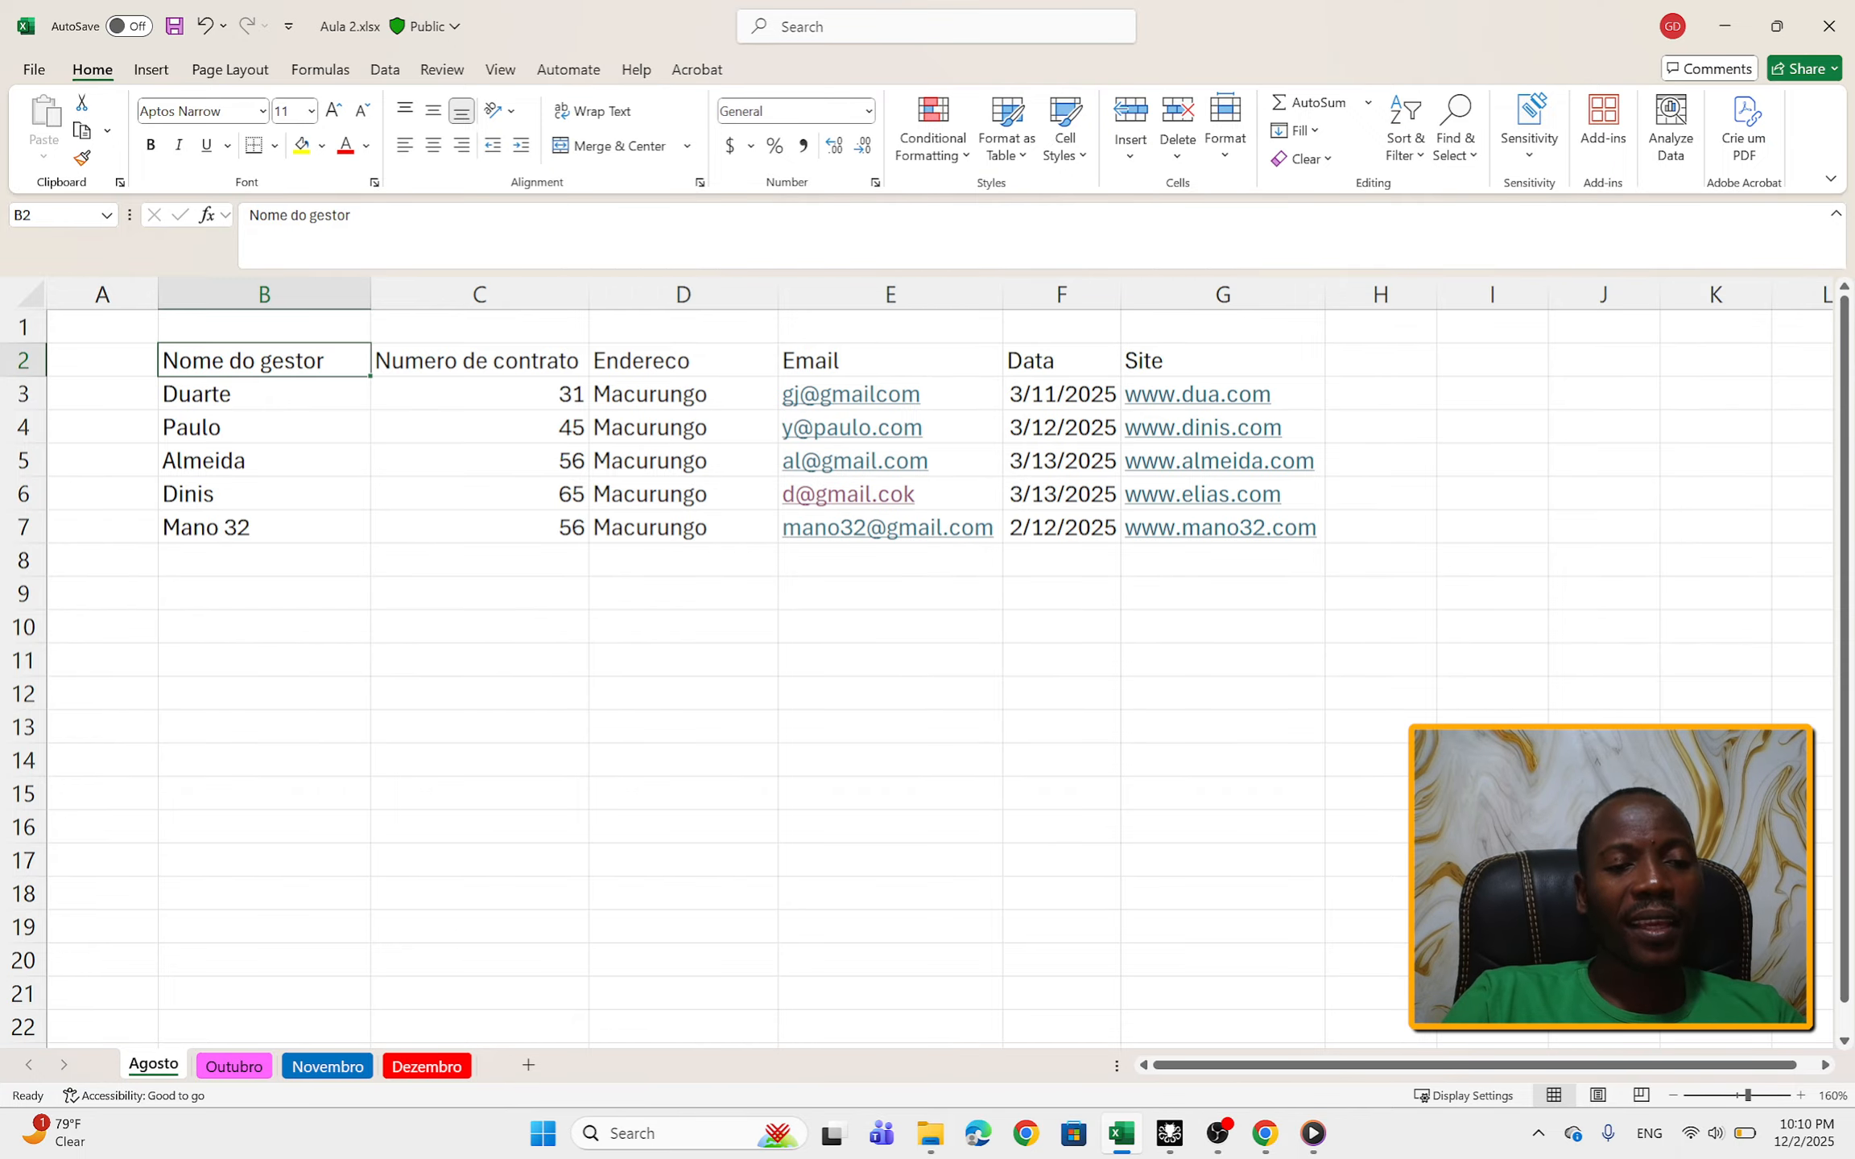
pyautogui.click(1288, 784)
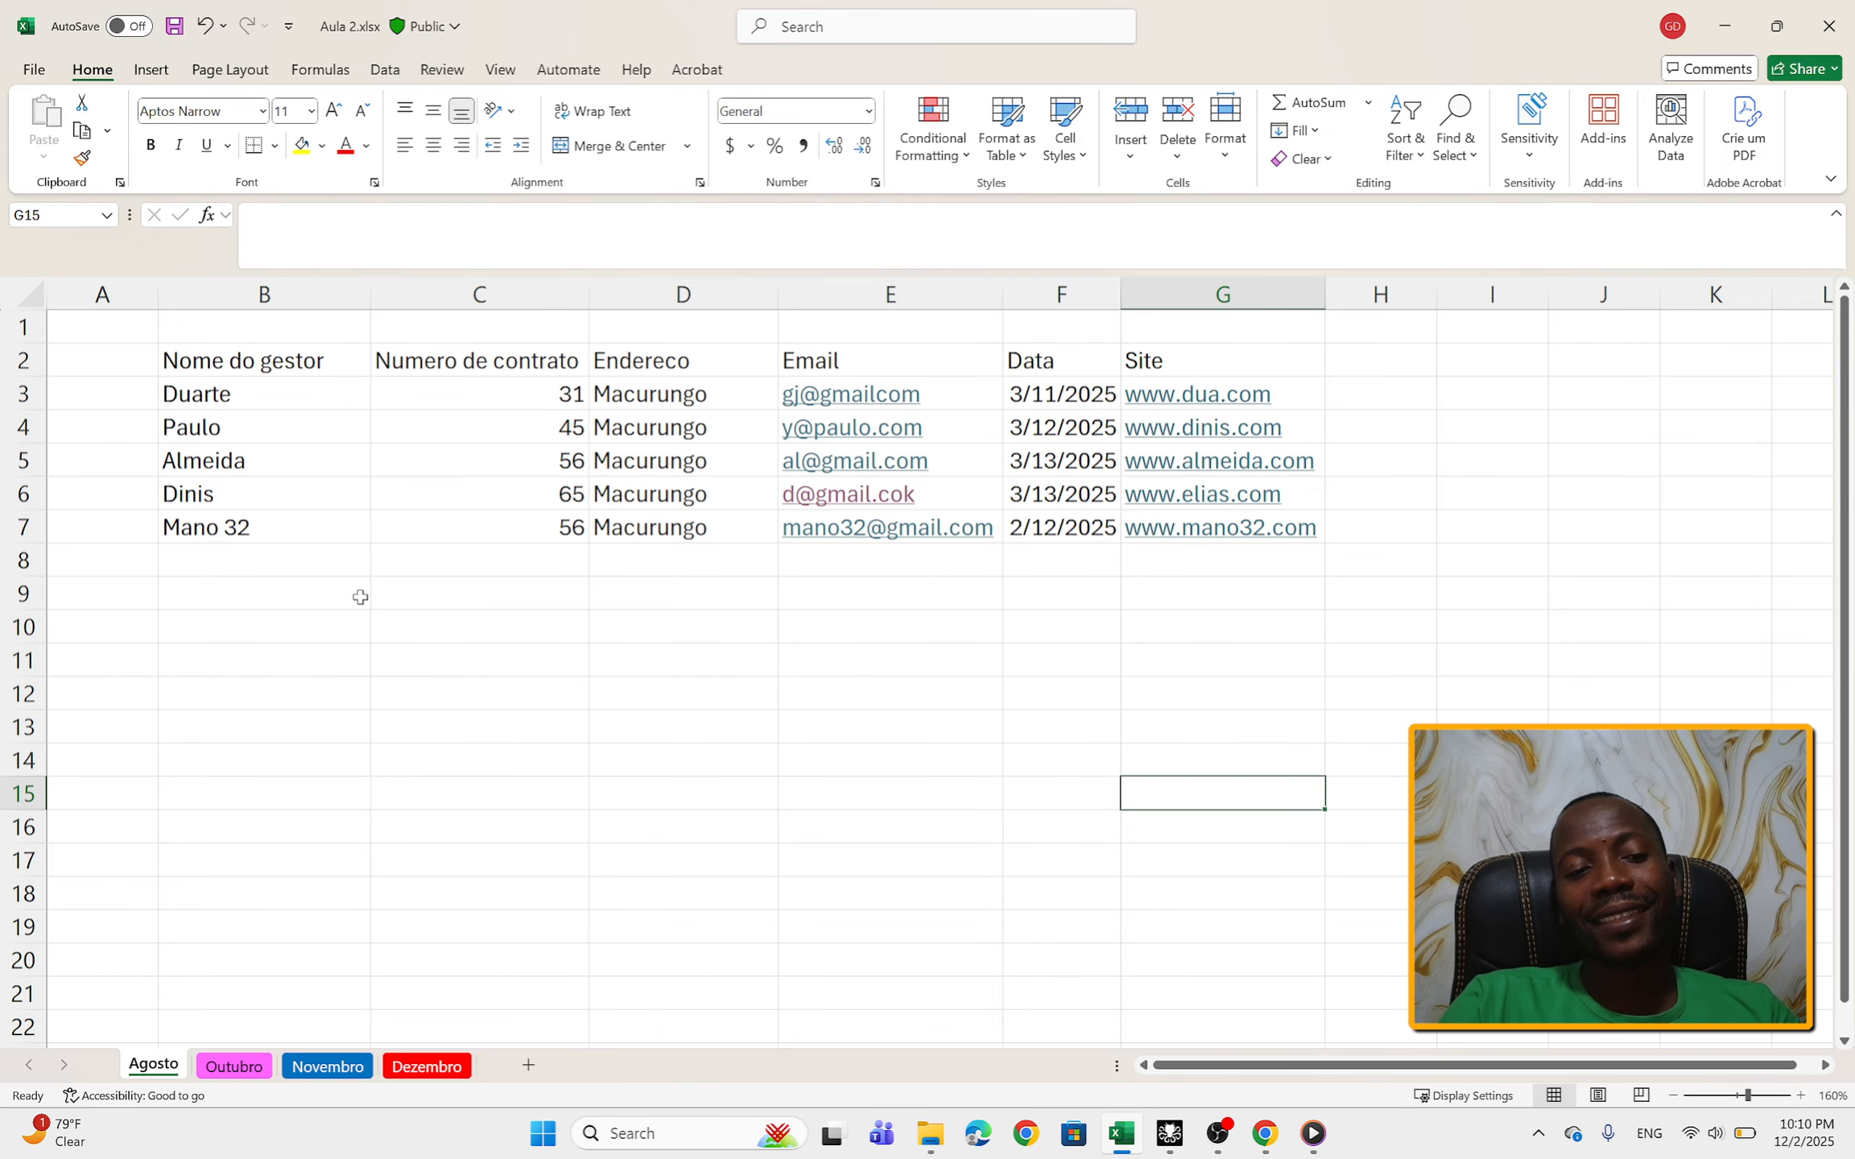
# Step: Enter the new manager's name in cell B8, below the last entry in the Nome do gestor column
pyautogui.click(308, 566)
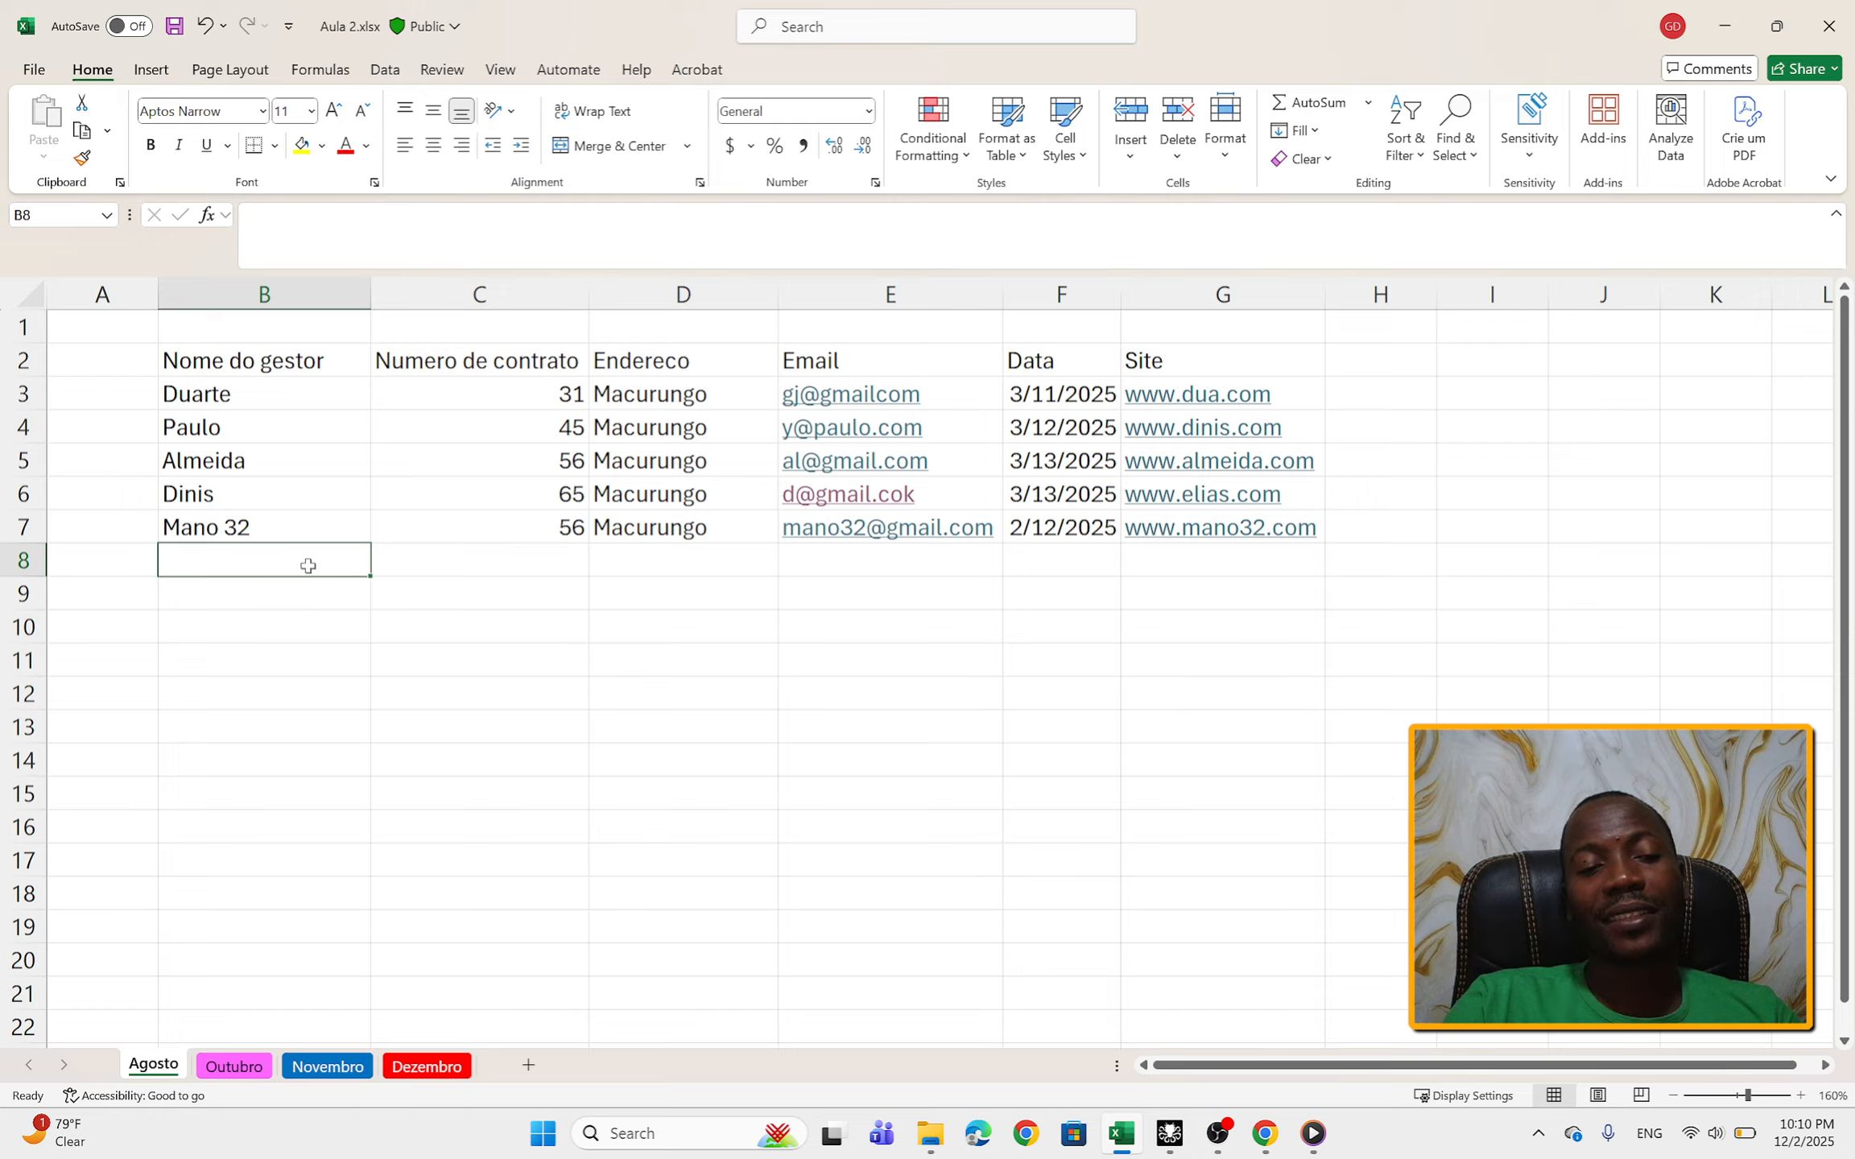
pyautogui.moveTo(272, 370); pyautogui.dragTo(1077, 488)
pyautogui.click(309, 567)
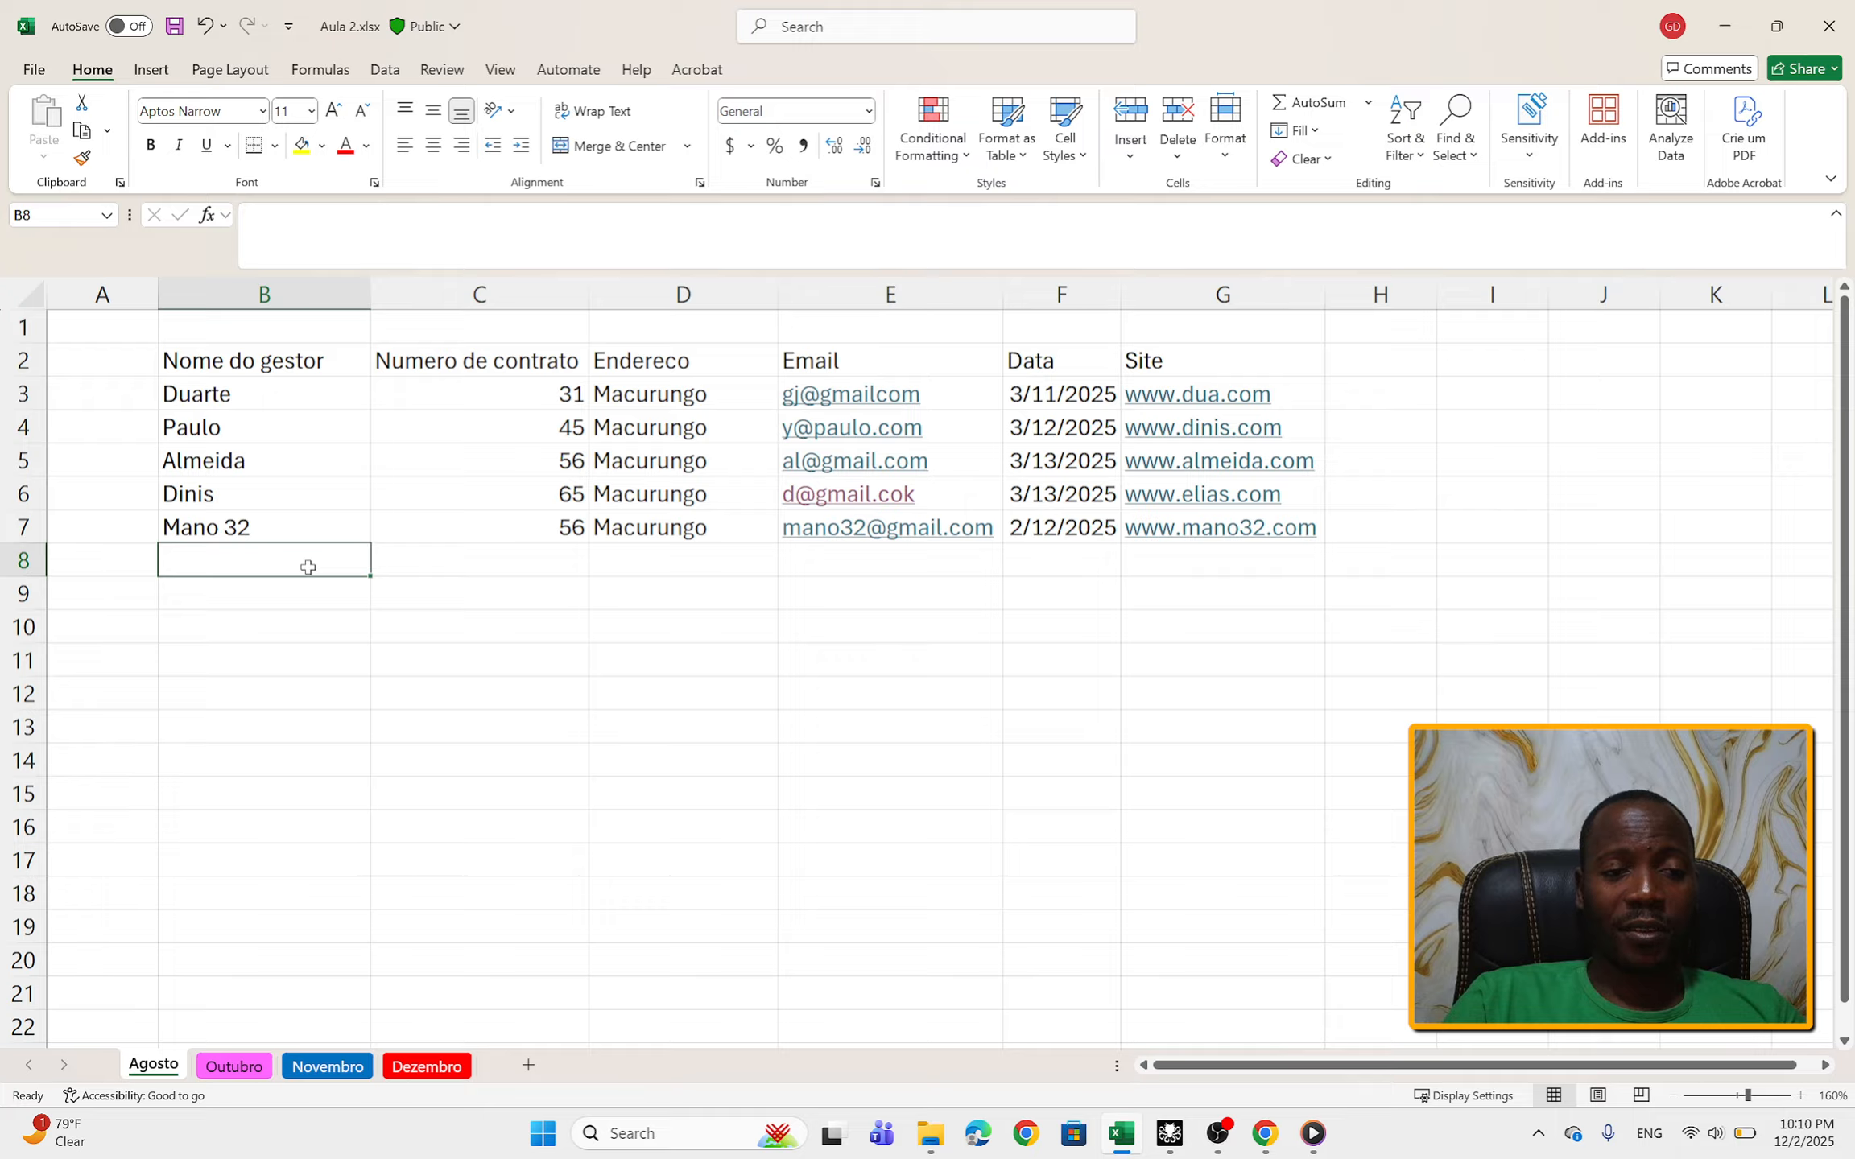
pyautogui.write('mAN')
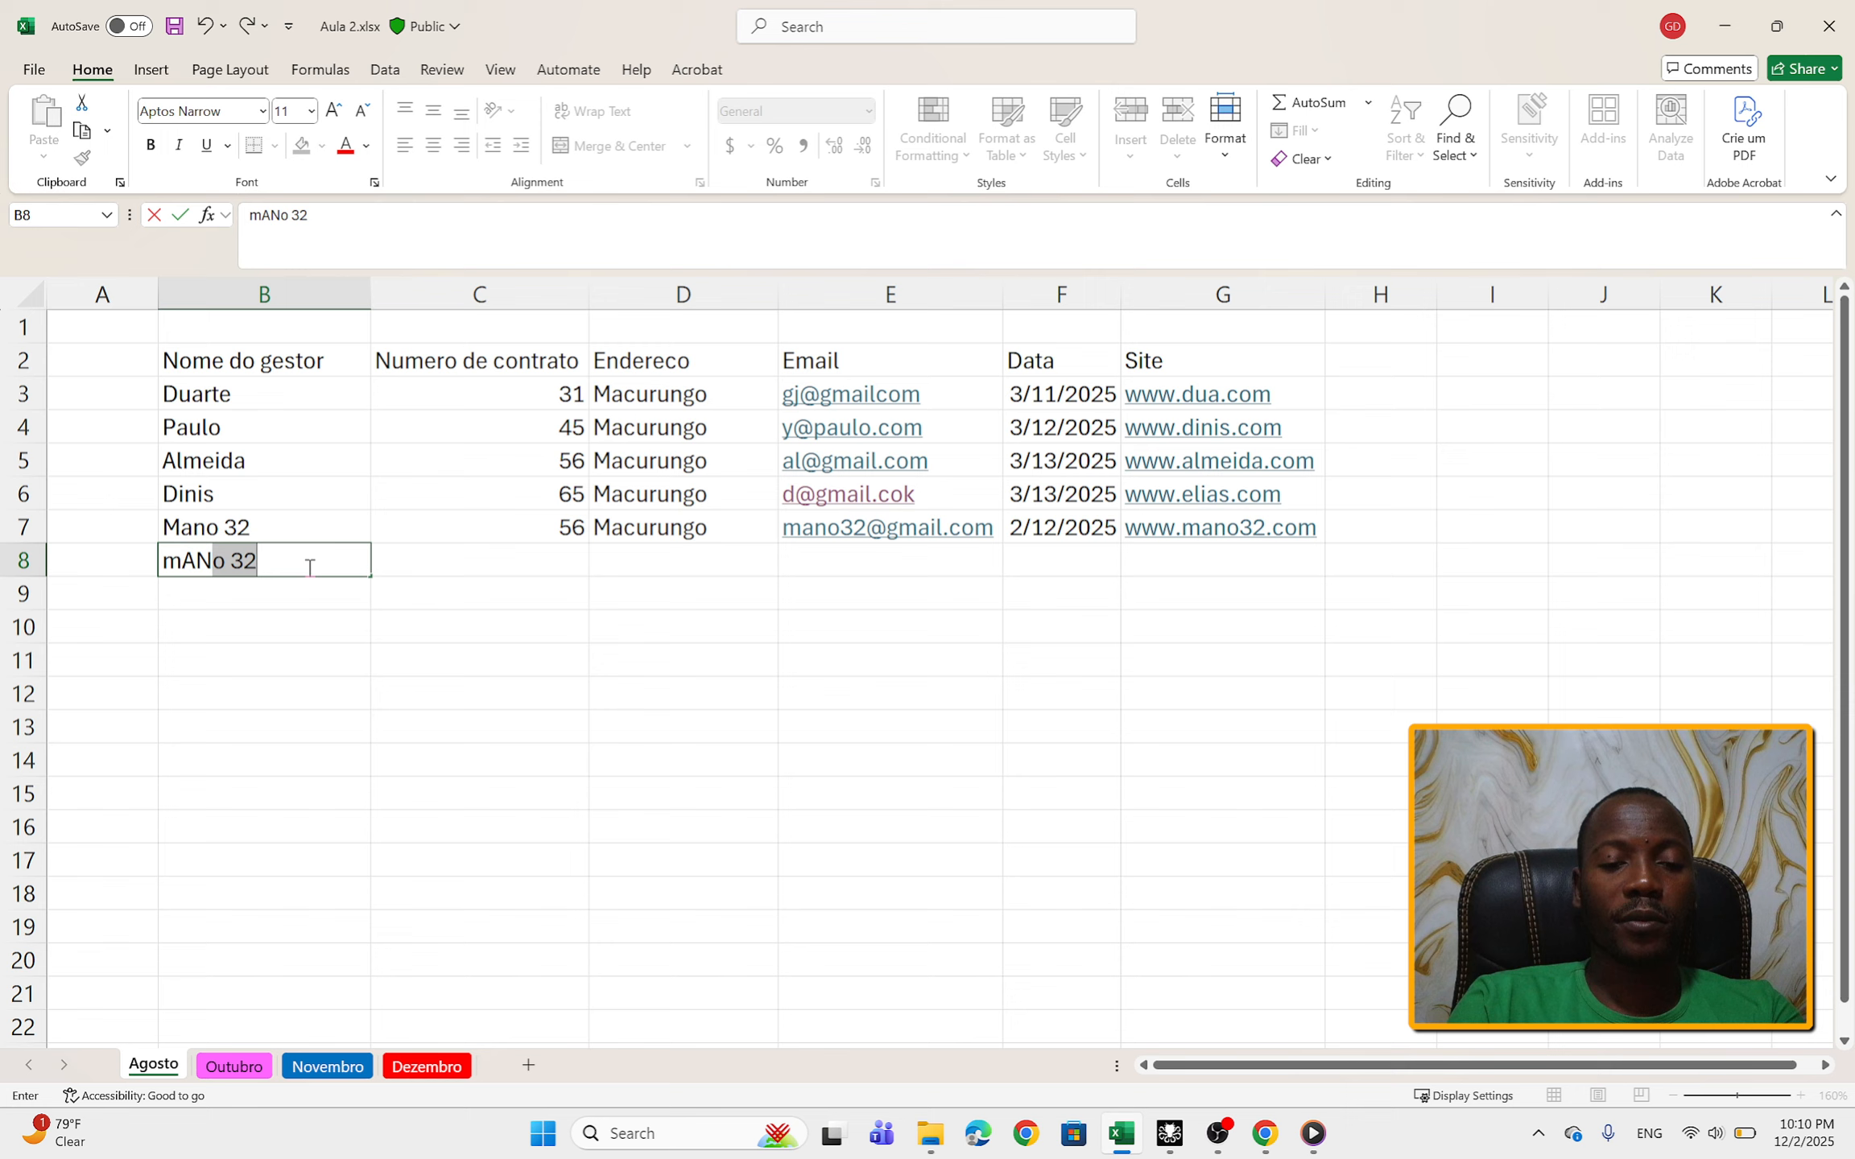
pyautogui.press('BackSpace')
pyautogui.press('BackSpace')
pyautogui.press('BackSpace')
pyautogui.press('BackSpace')
pyautogui.write('M')
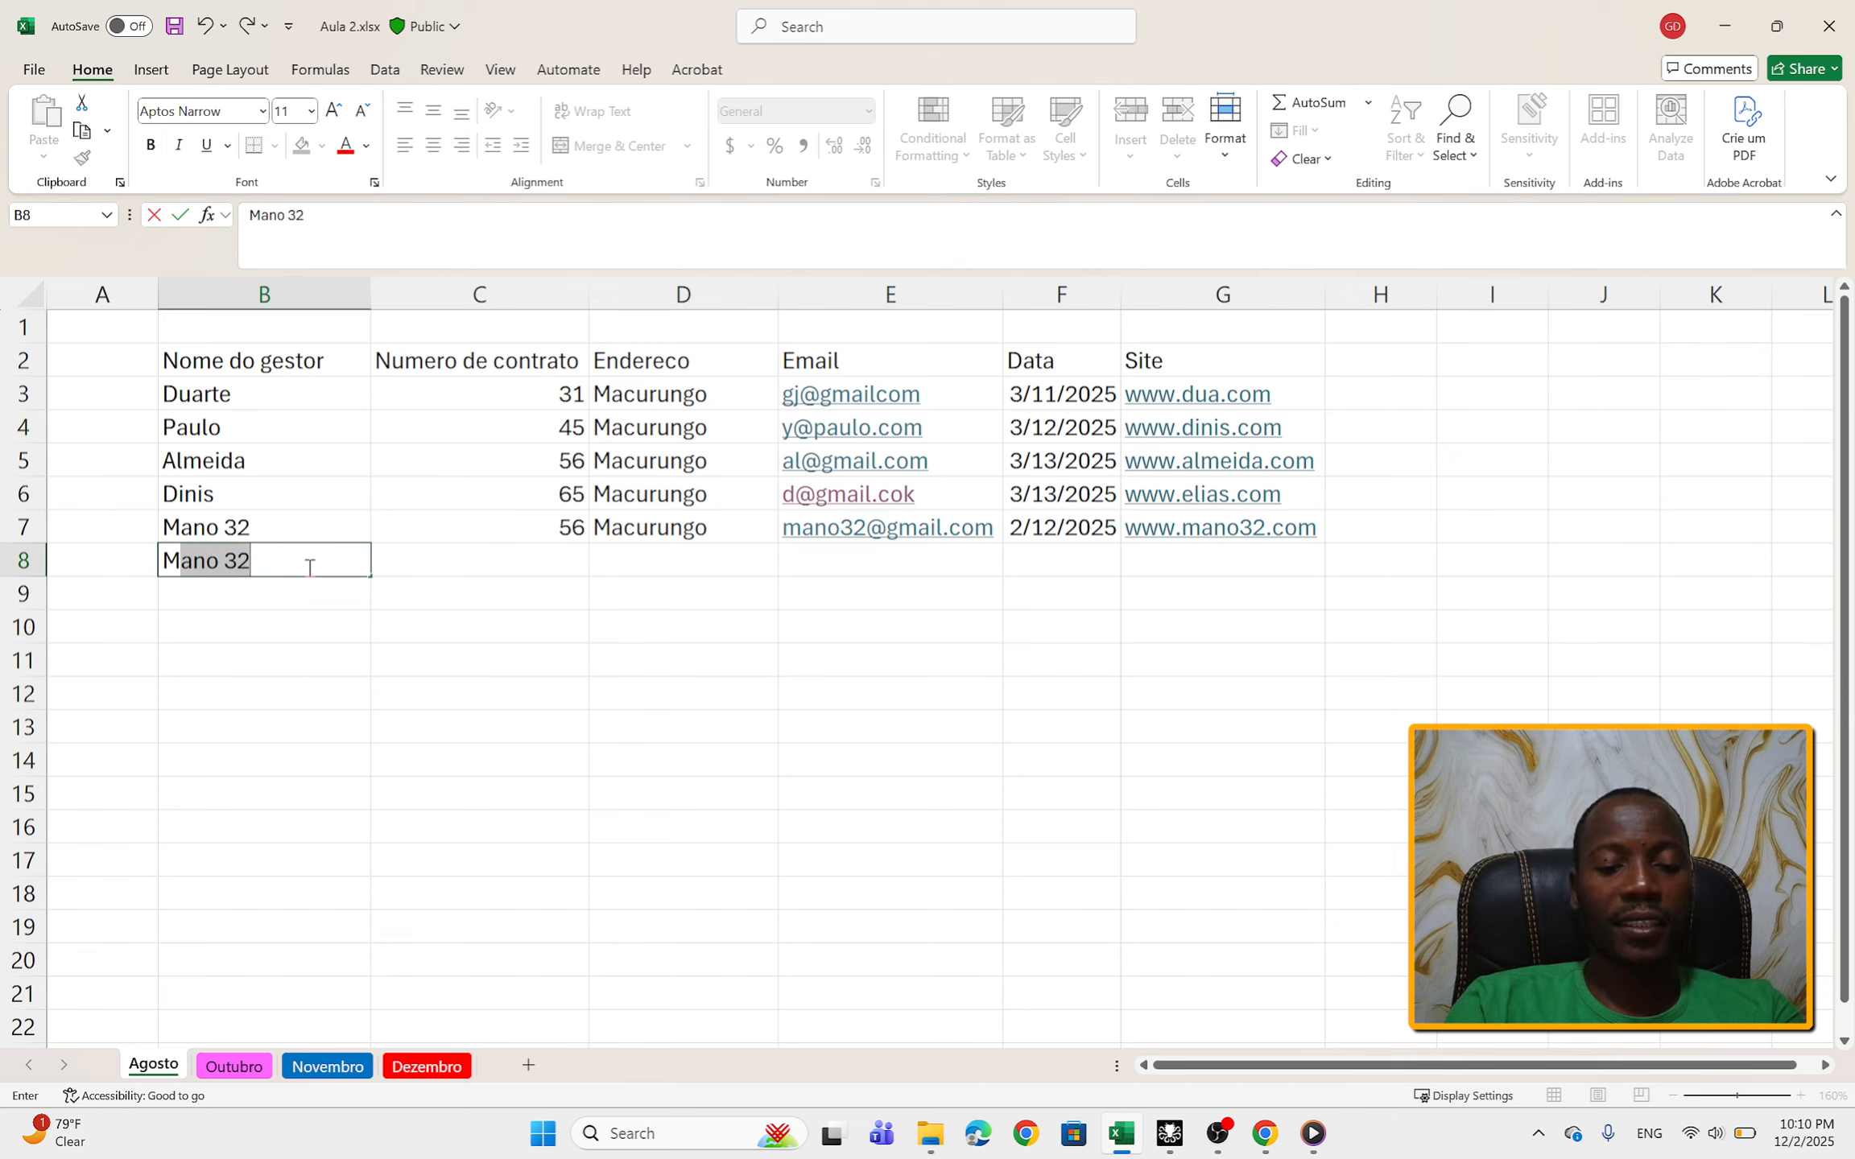
pyautogui.write('ano')
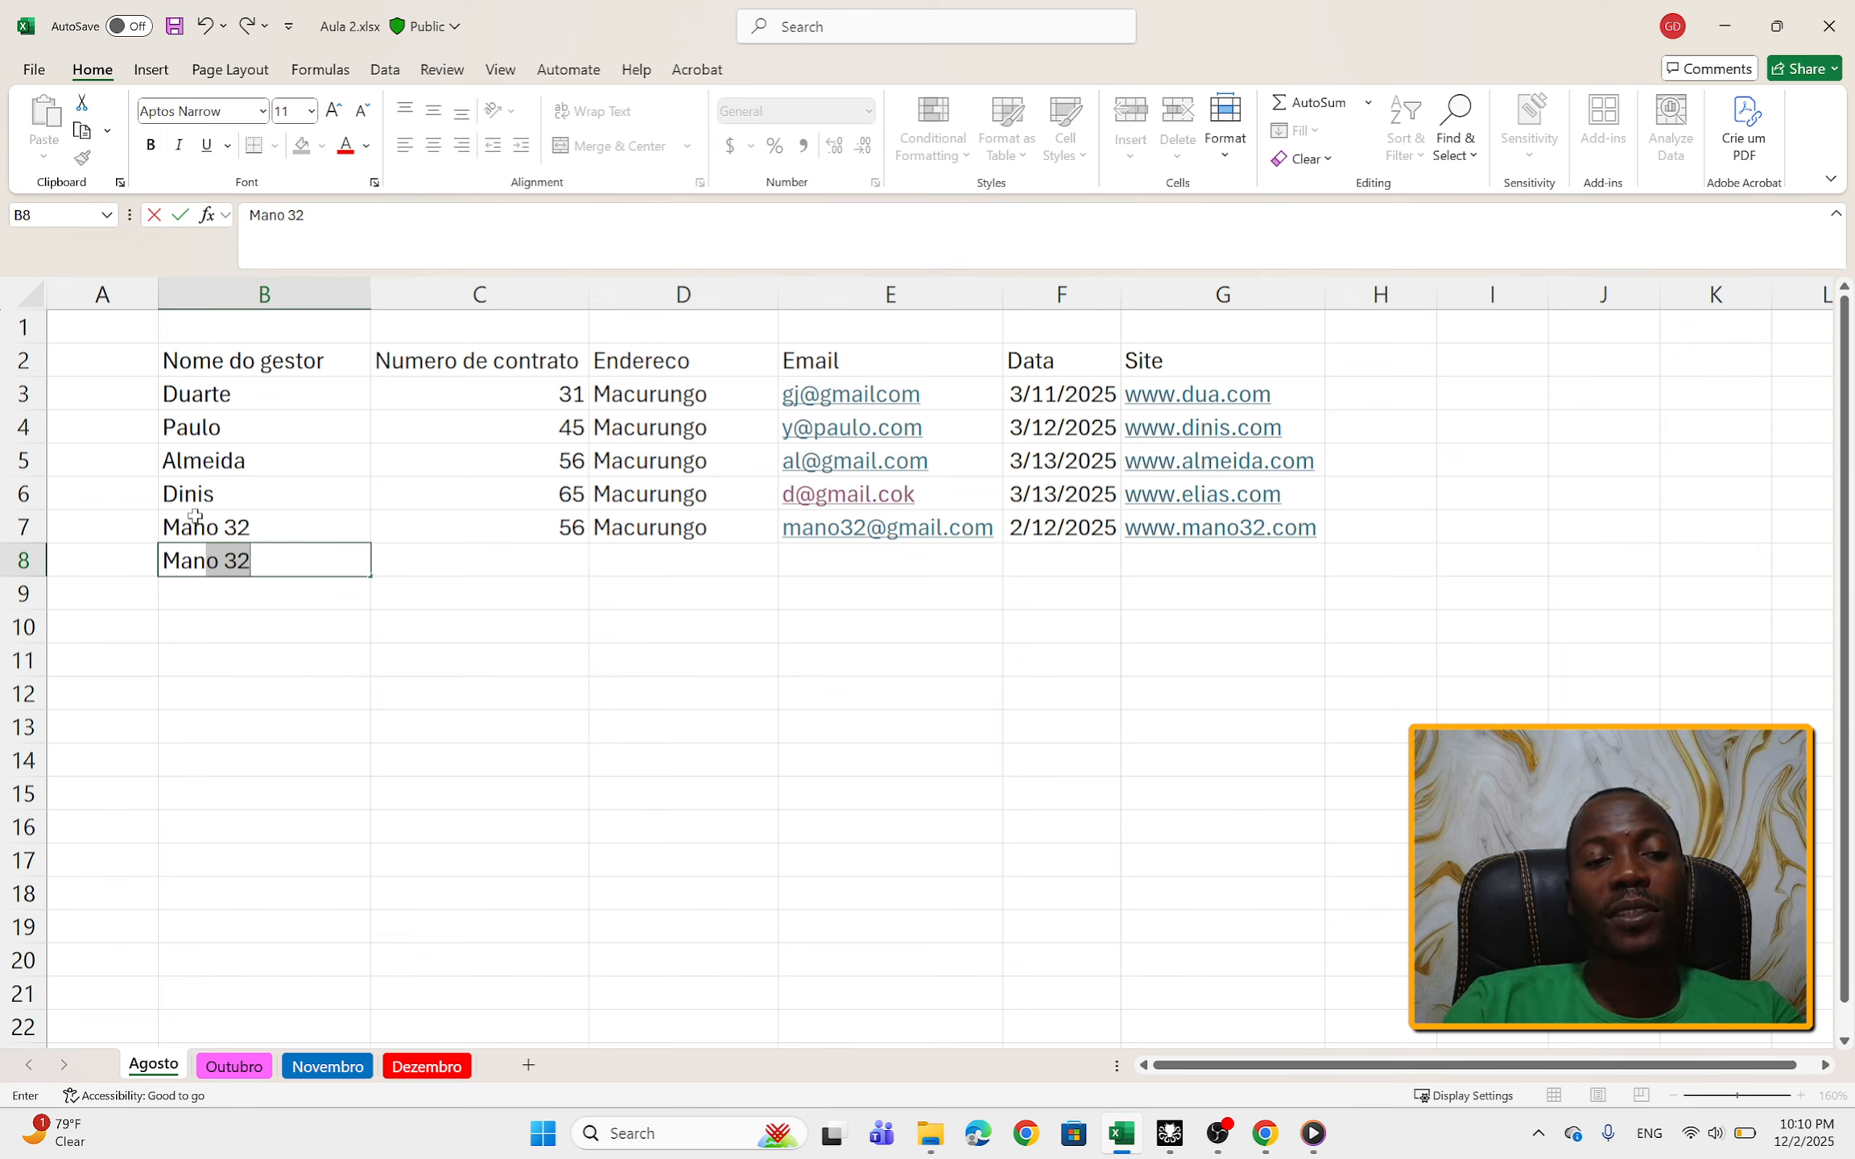
pyautogui.click(265, 564)
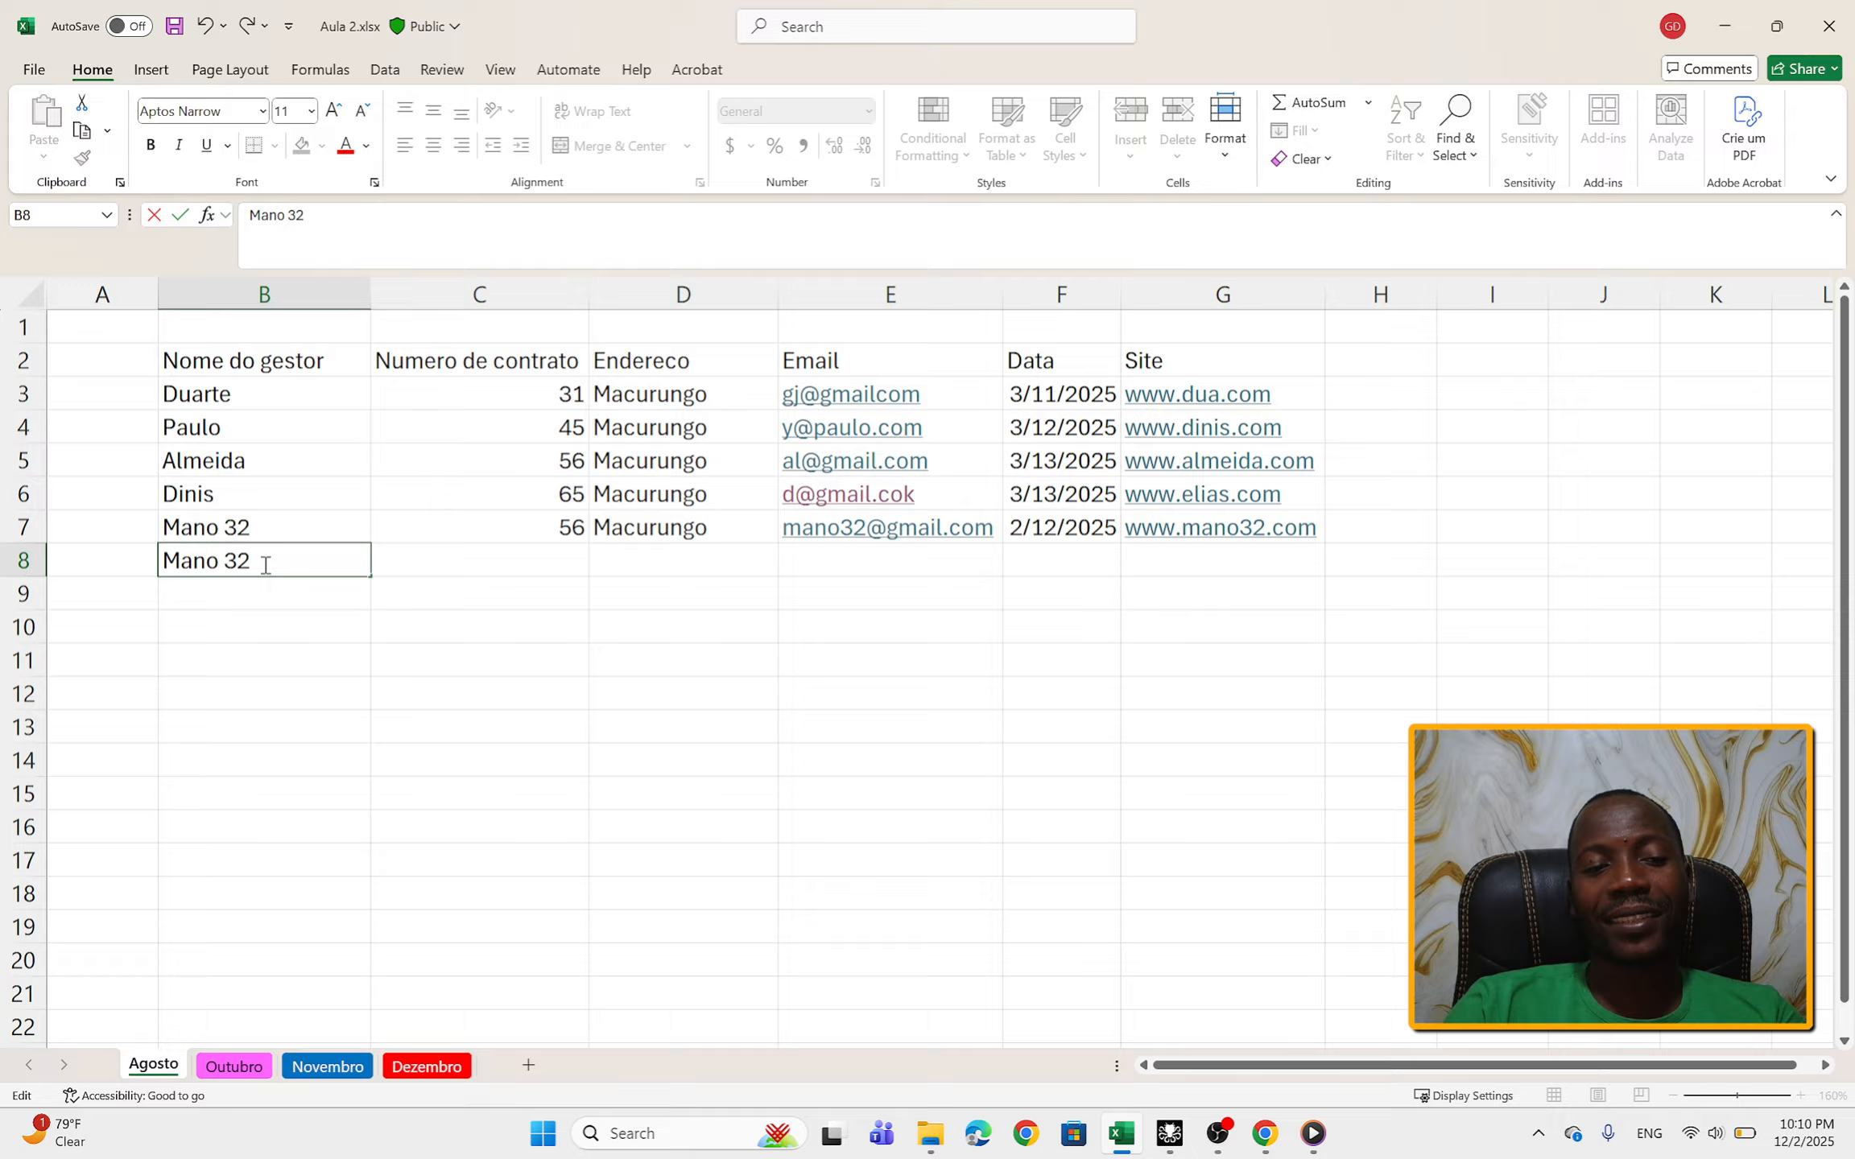
pyautogui.press('BackSpace')
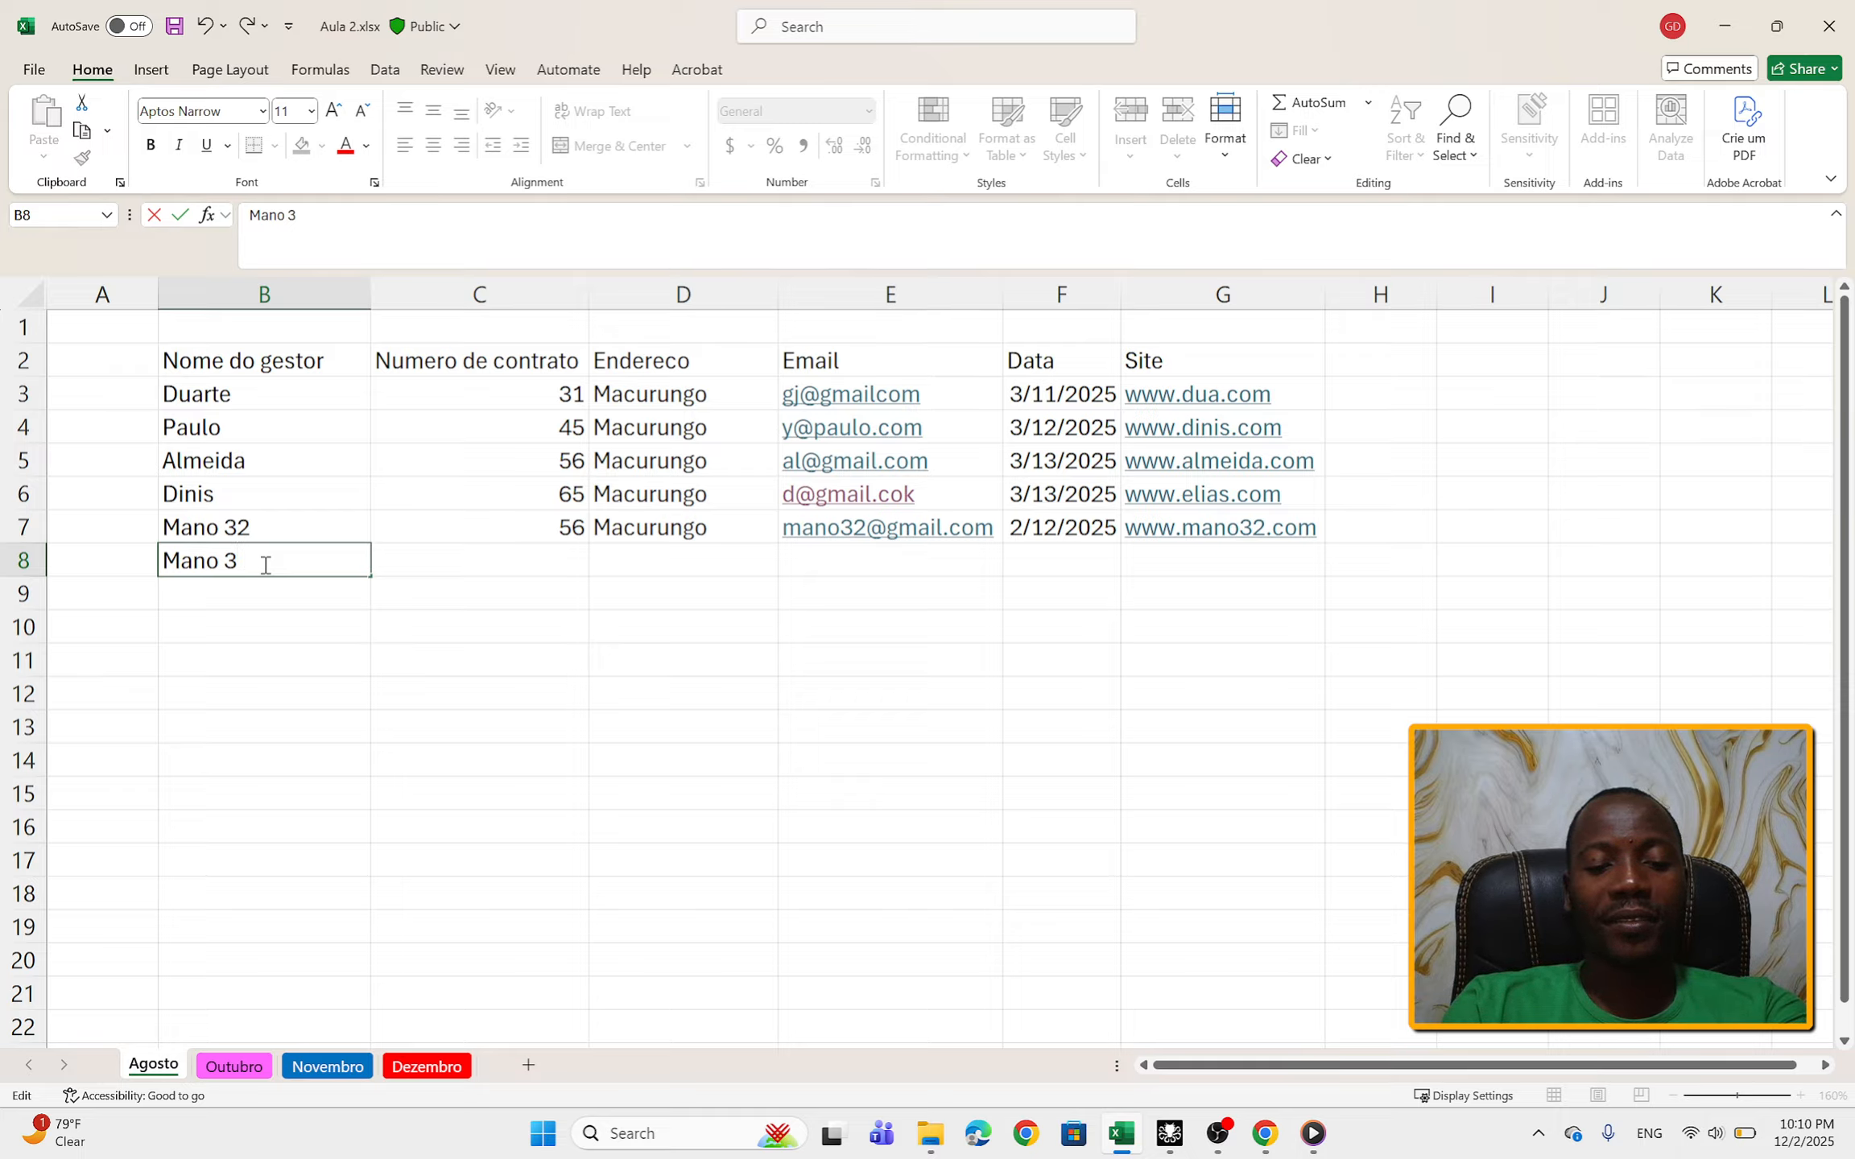
pyautogui.write('6')
# Step: Enter the new manager's contract number in C8 and the address in D8
pyautogui.click(493, 550)
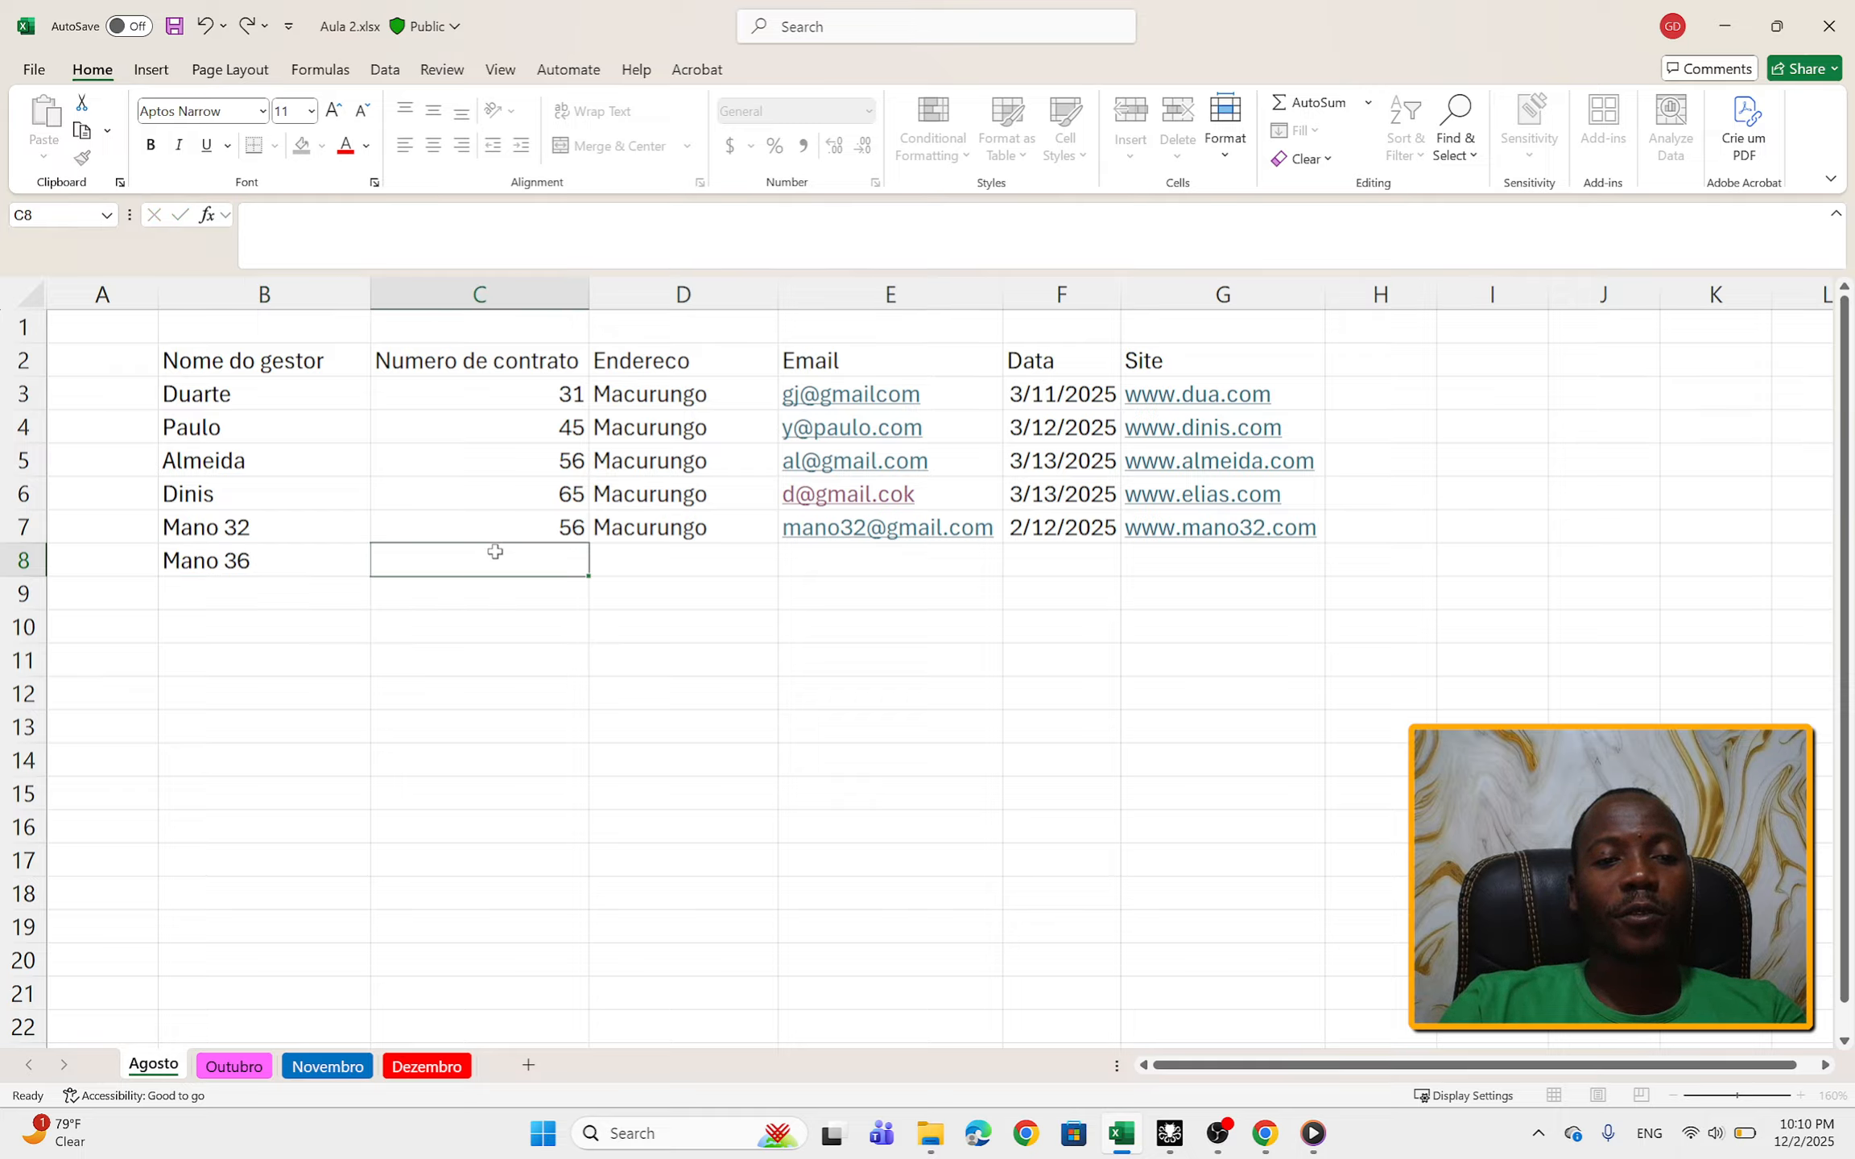
pyautogui.write('76')
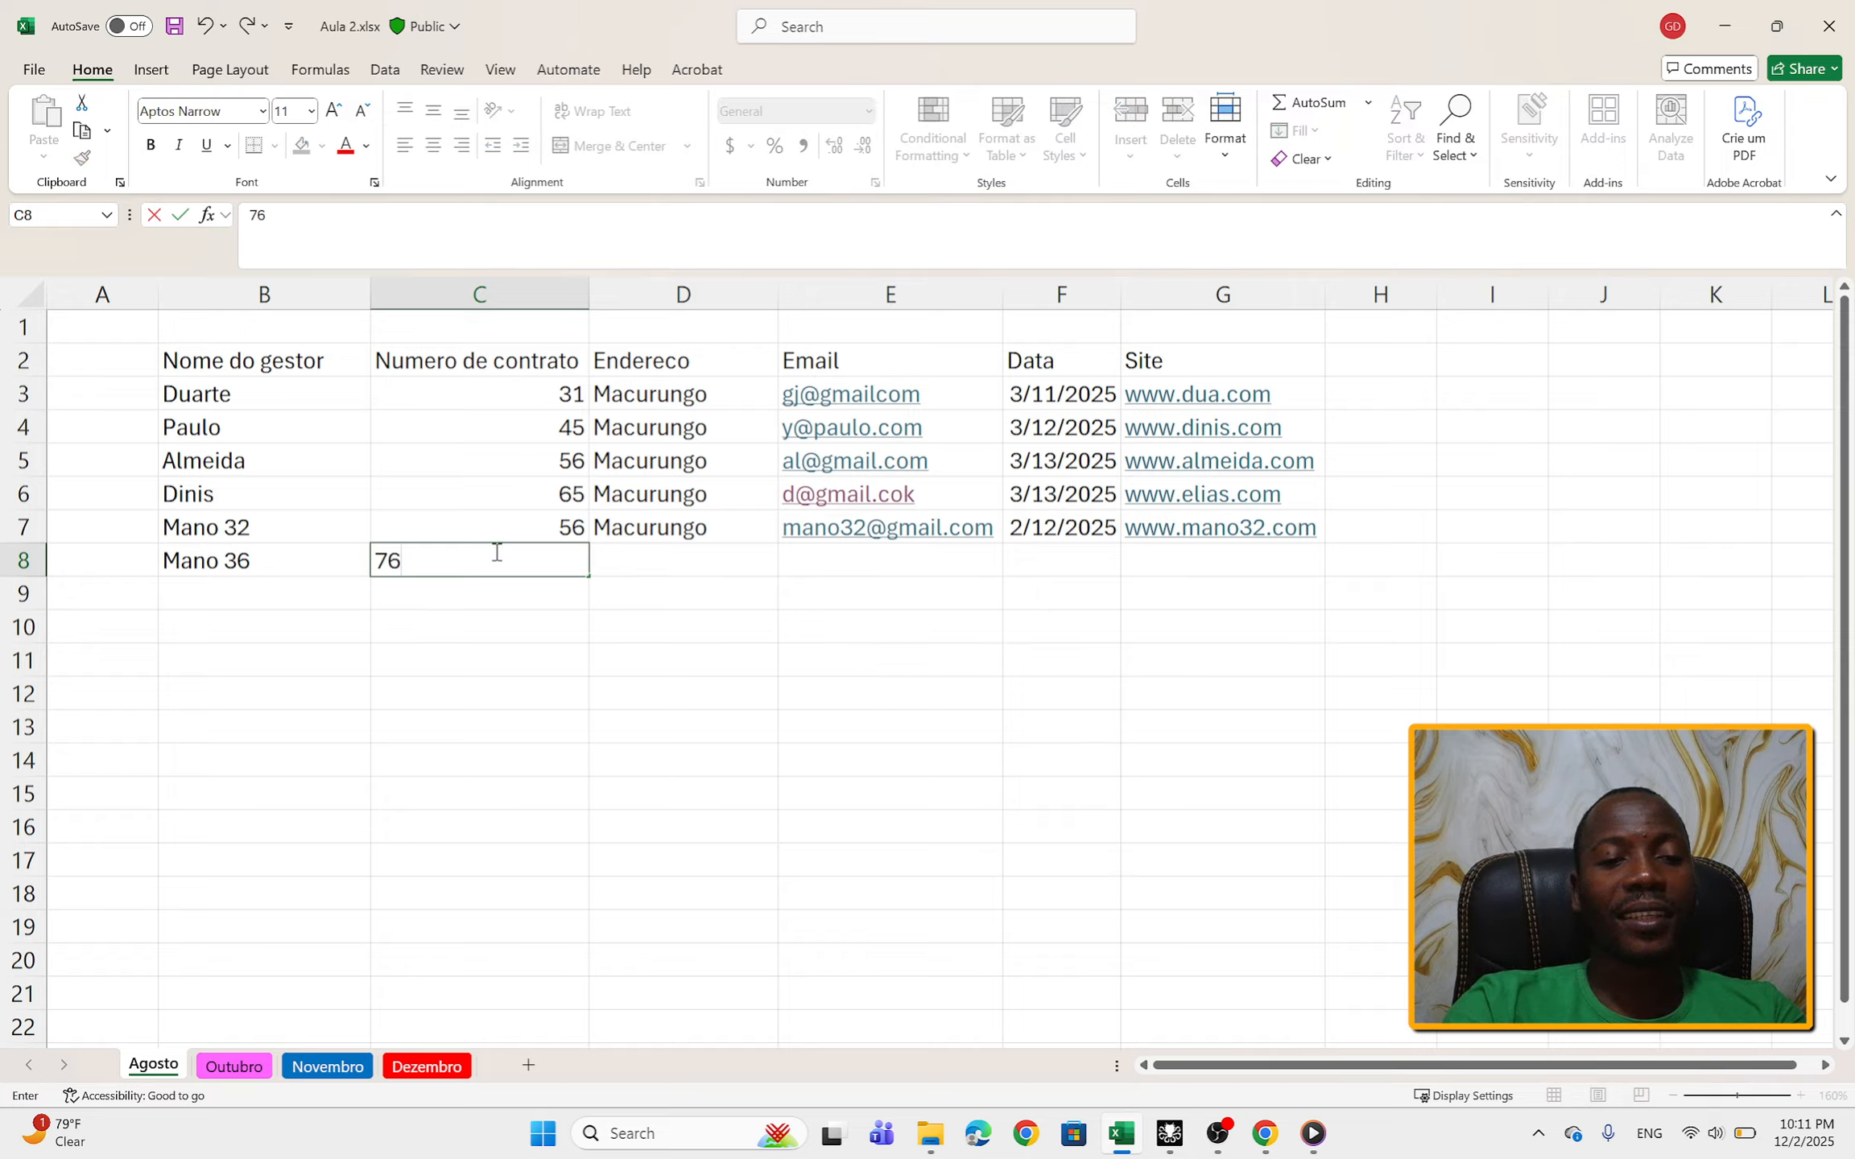
pyautogui.click(621, 553)
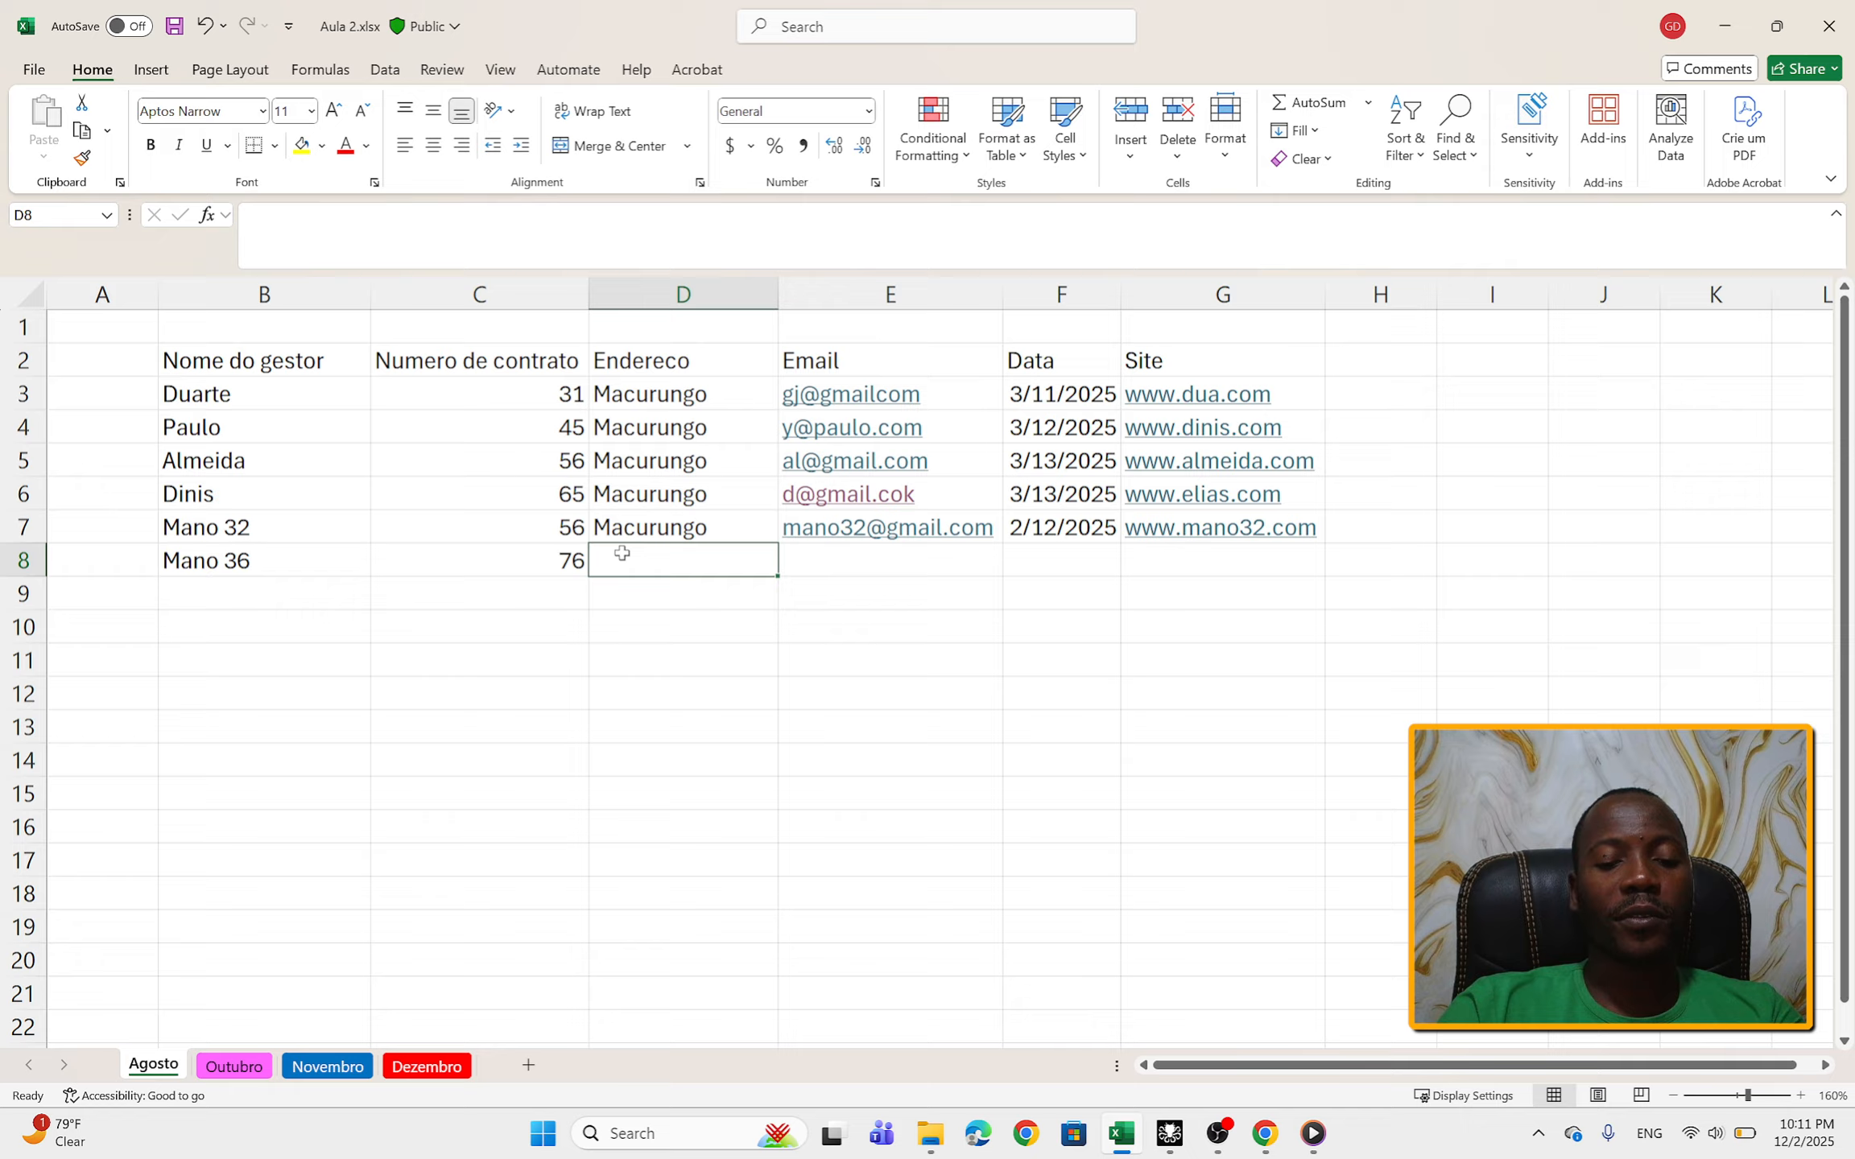
pyautogui.write('m')
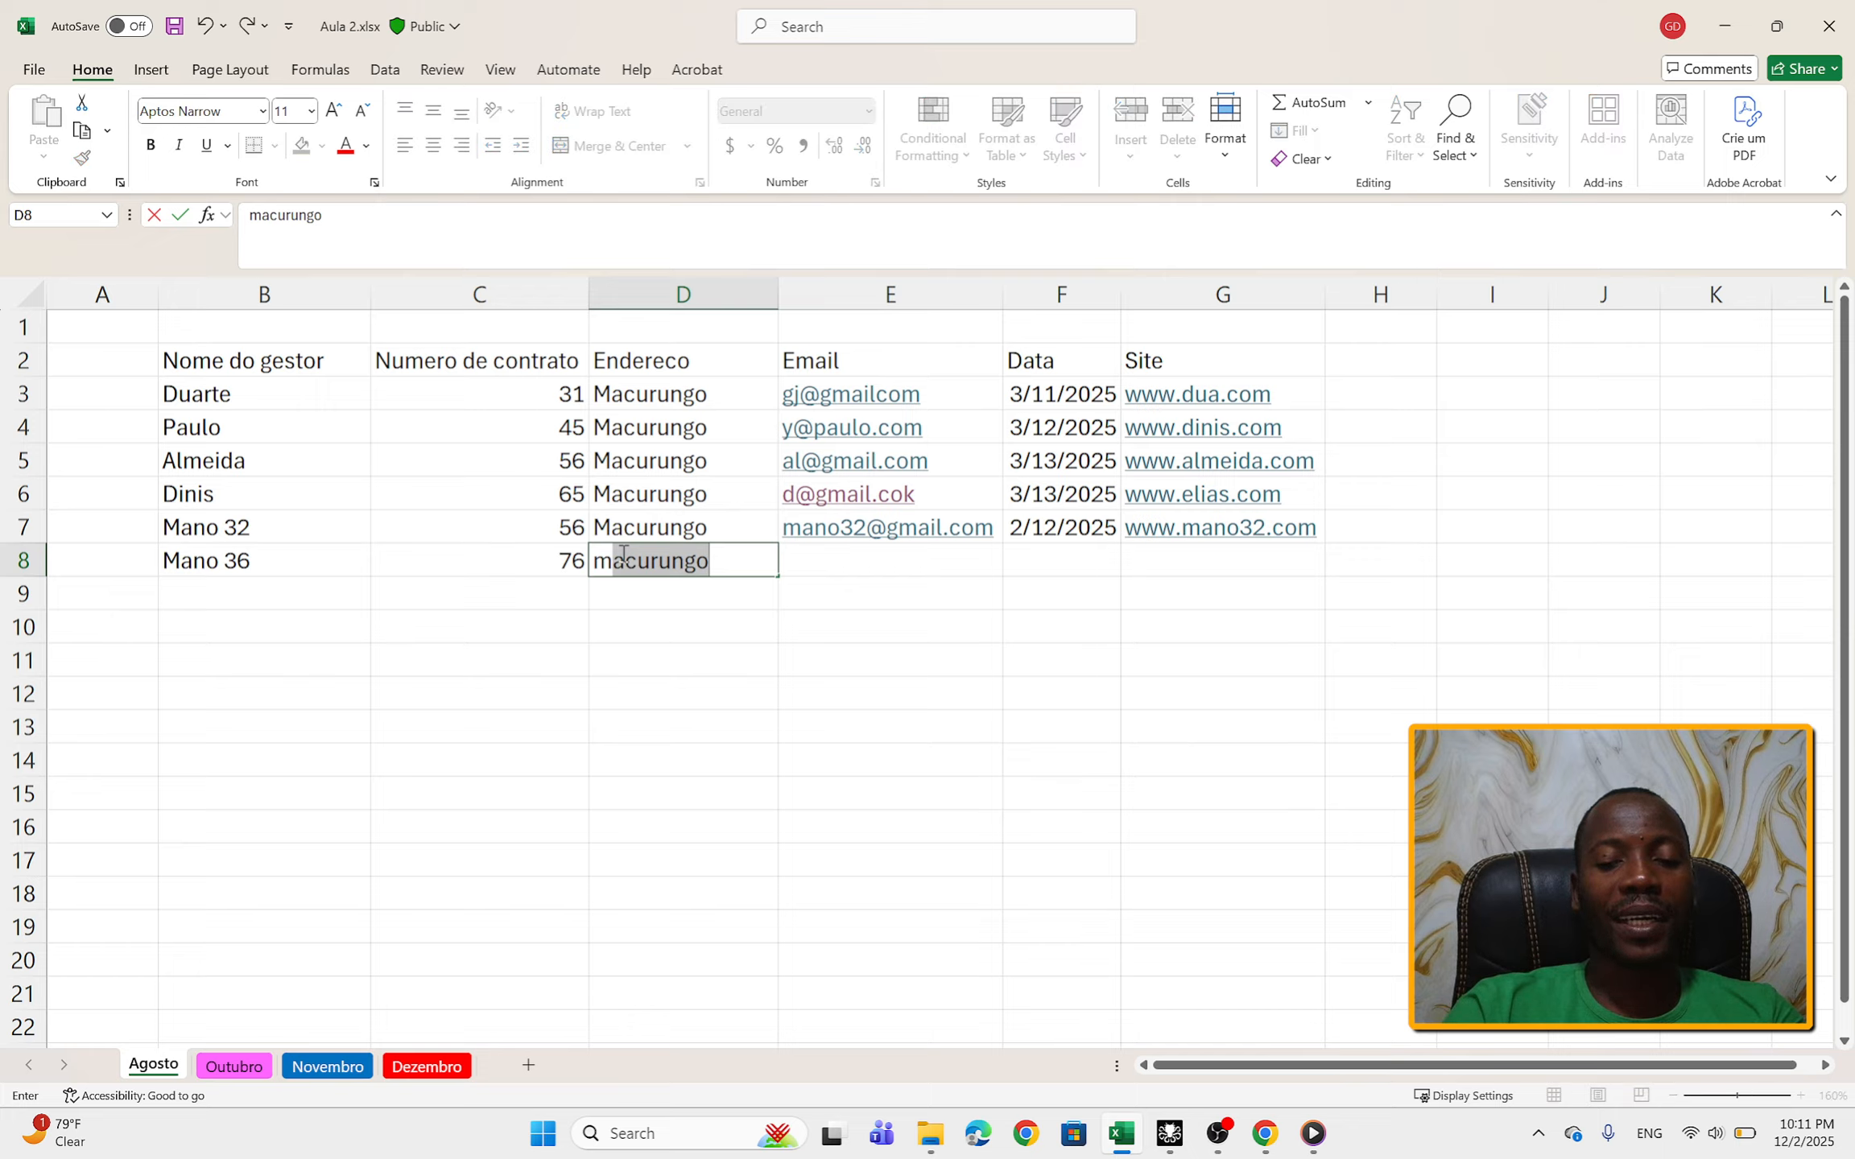
pyautogui.press('BackSpace')
pyautogui.press('BackSpace')
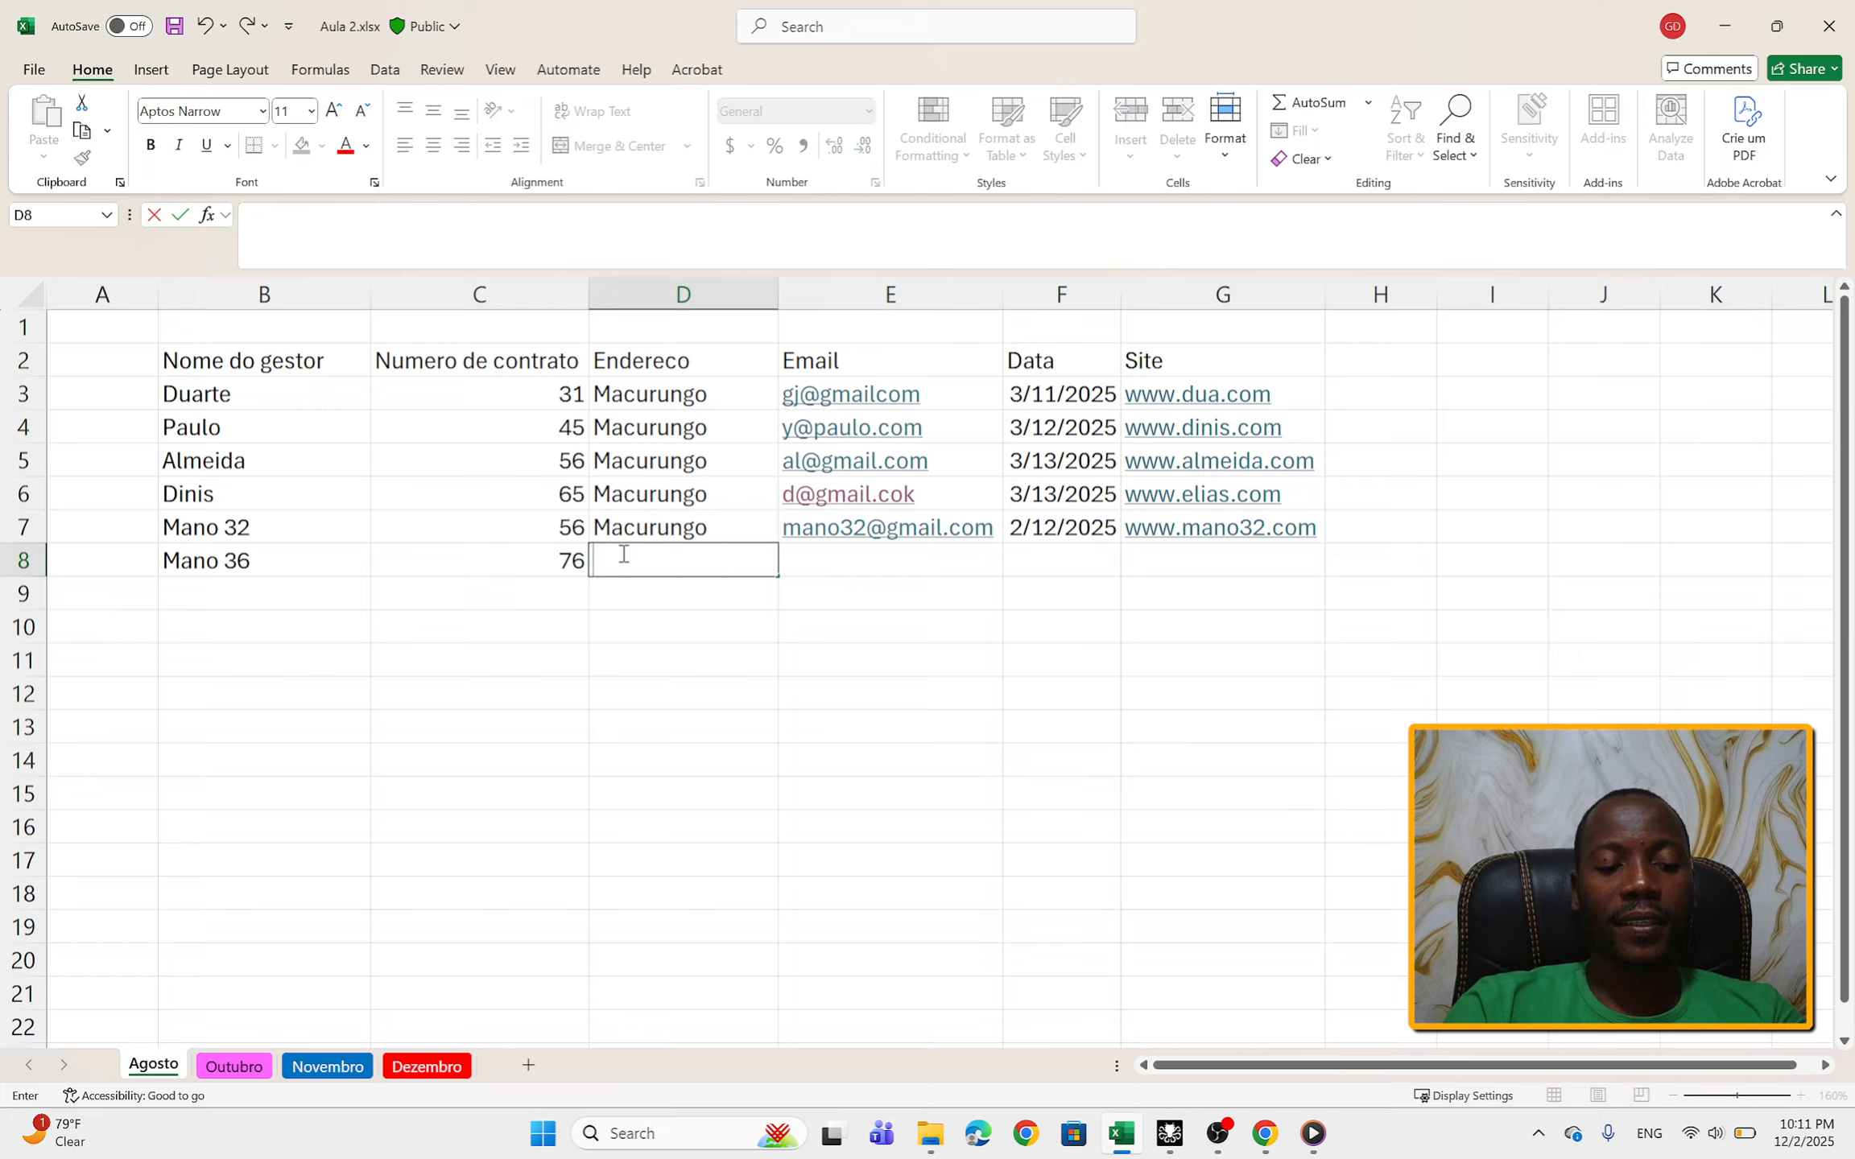
pyautogui.write('Manganhe')
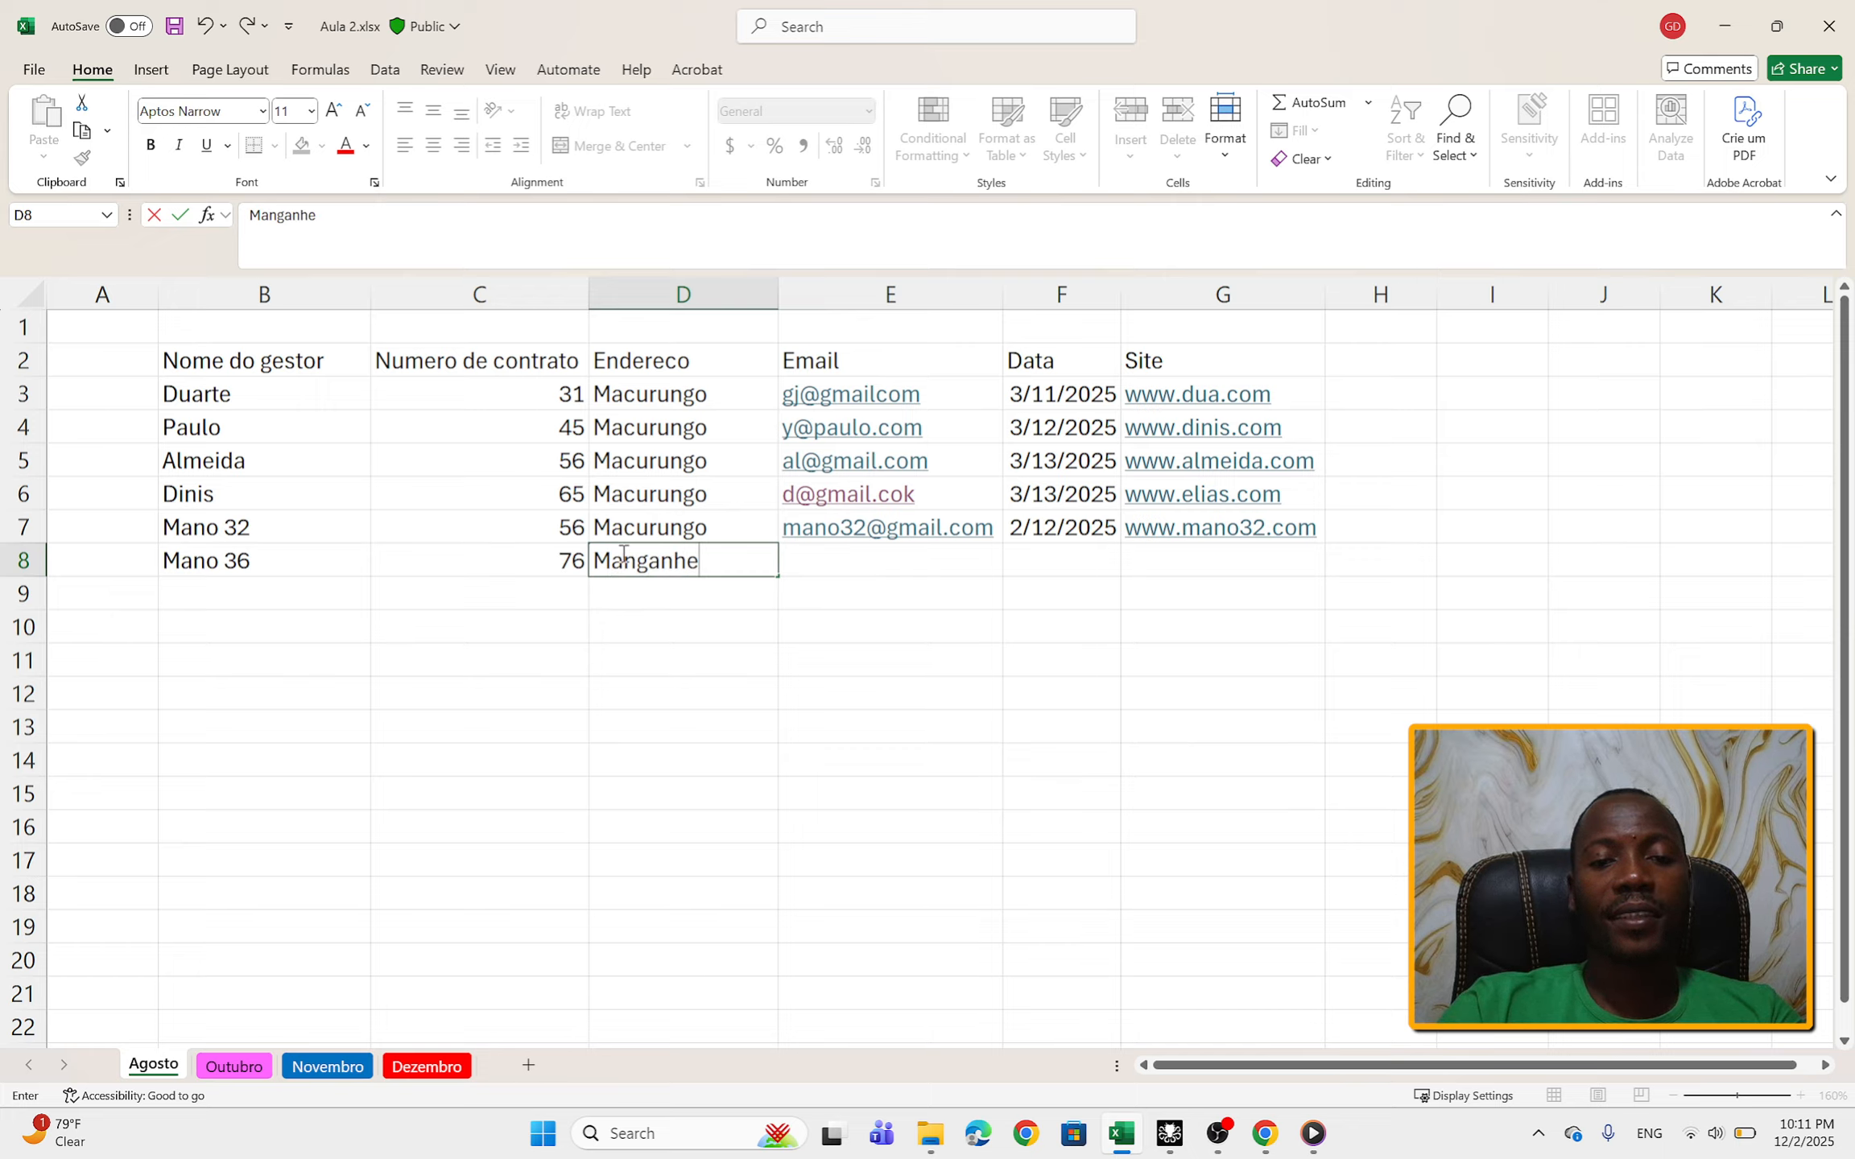
# Step: Fill in the new manager's e-mail address in cell E8
pyautogui.click(821, 561)
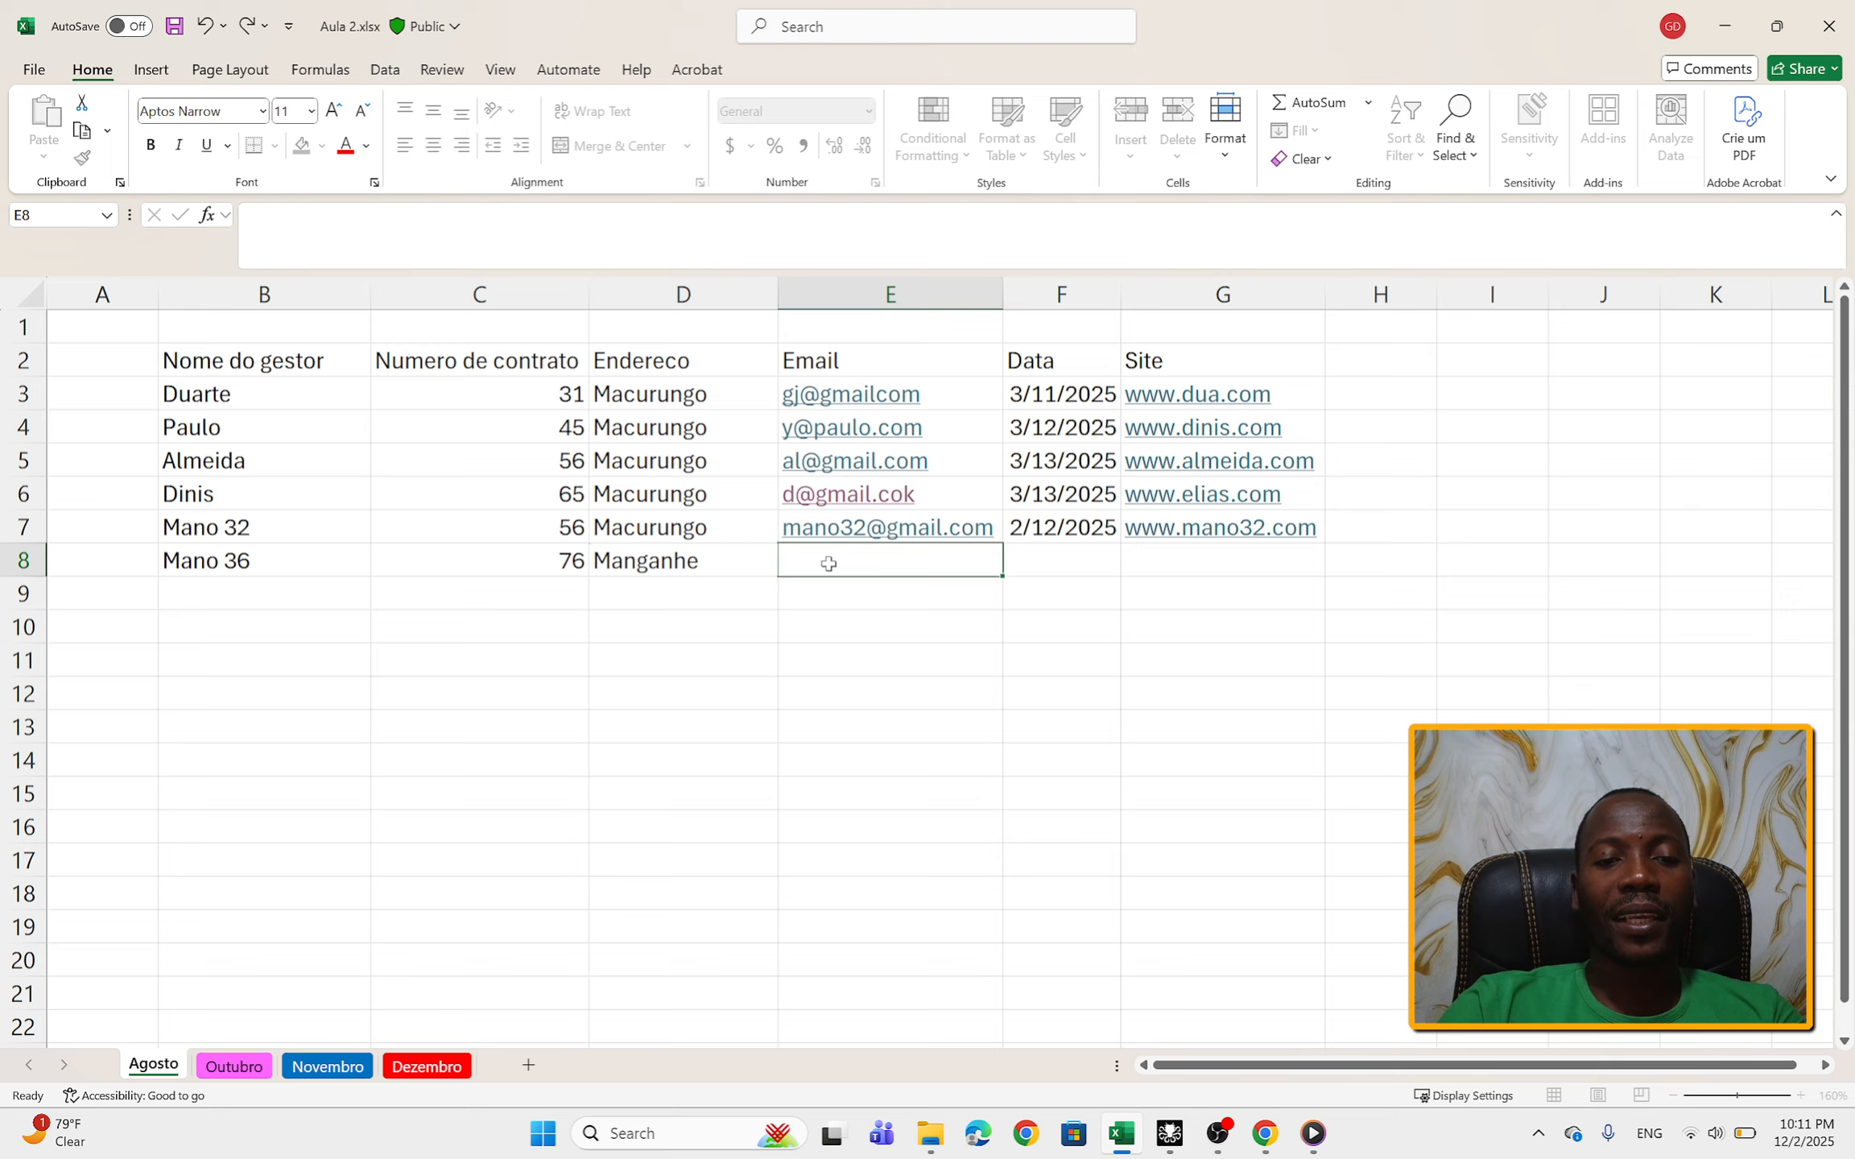
pyautogui.write('ma')
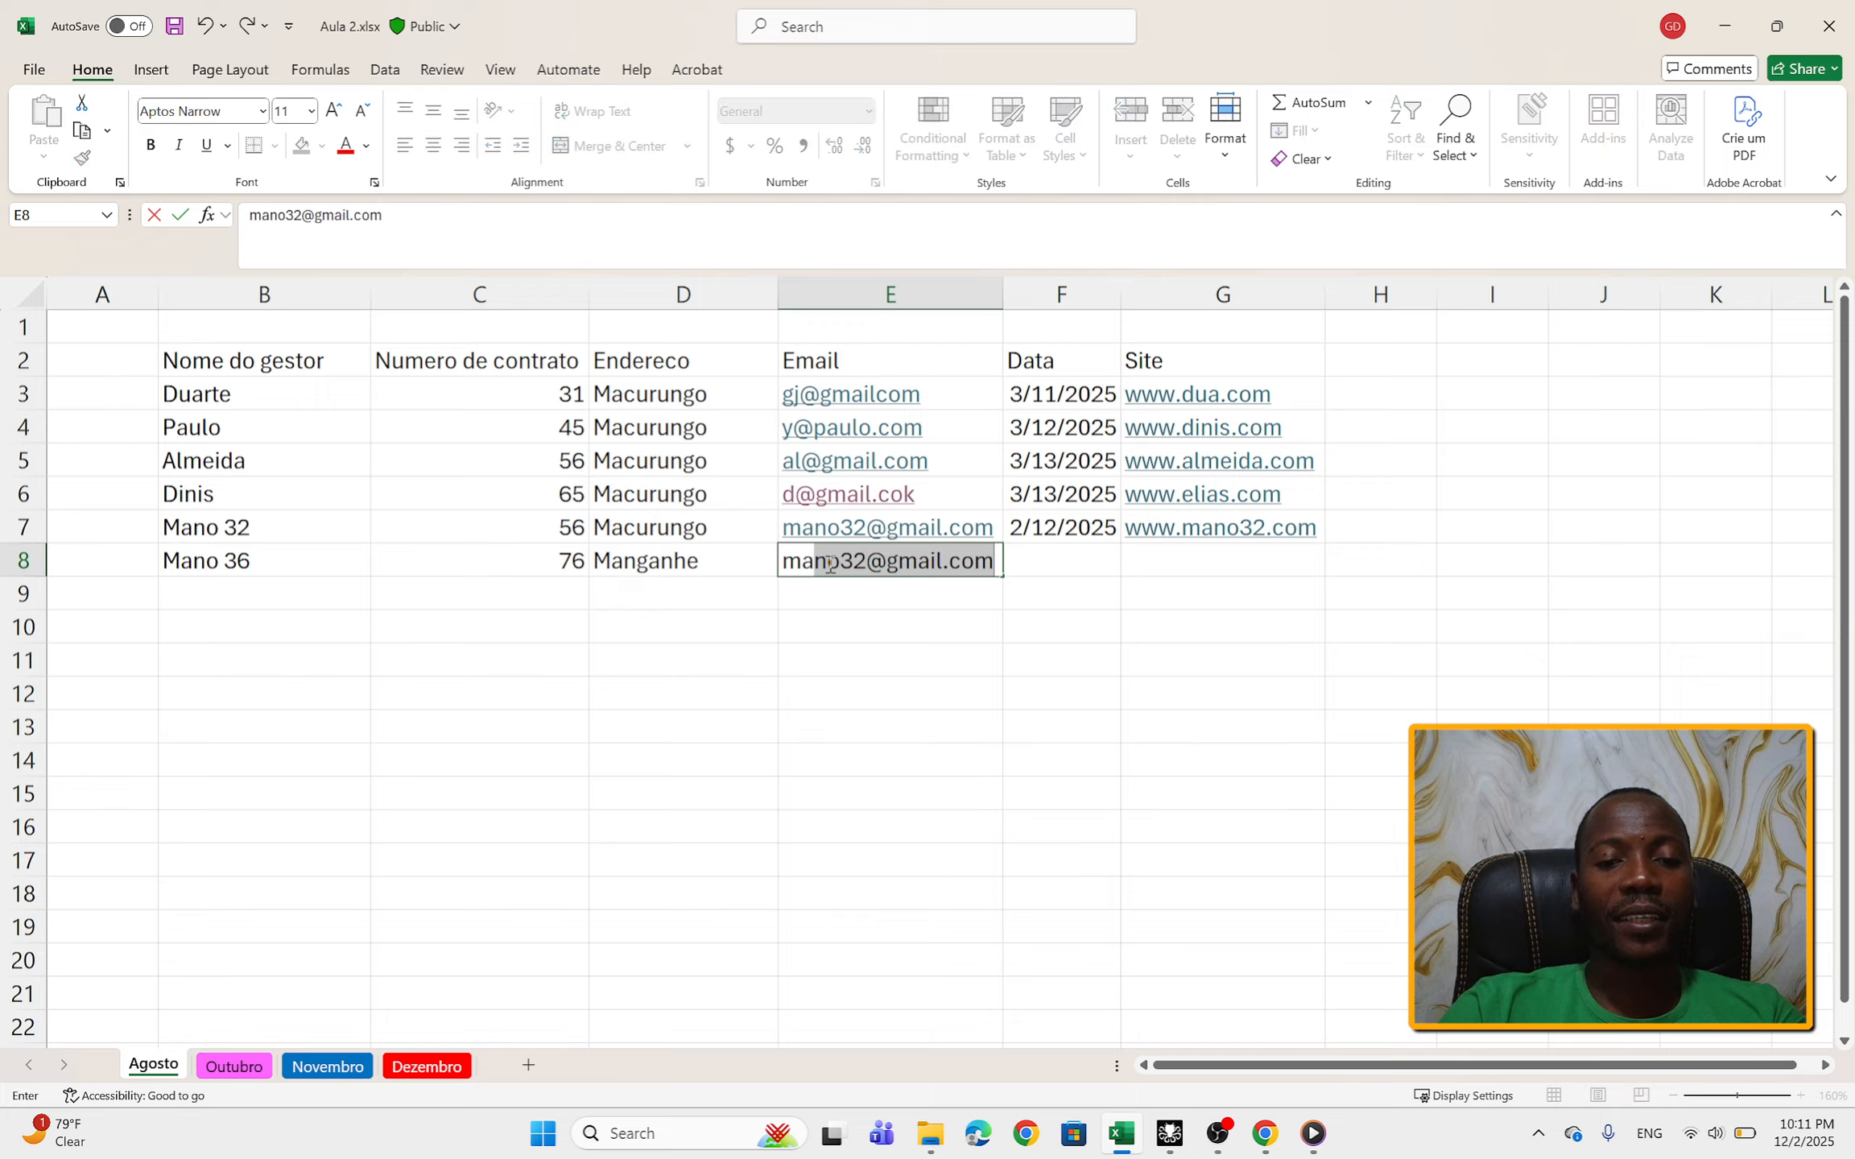
pyautogui.click(863, 566)
pyautogui.press('Delete')
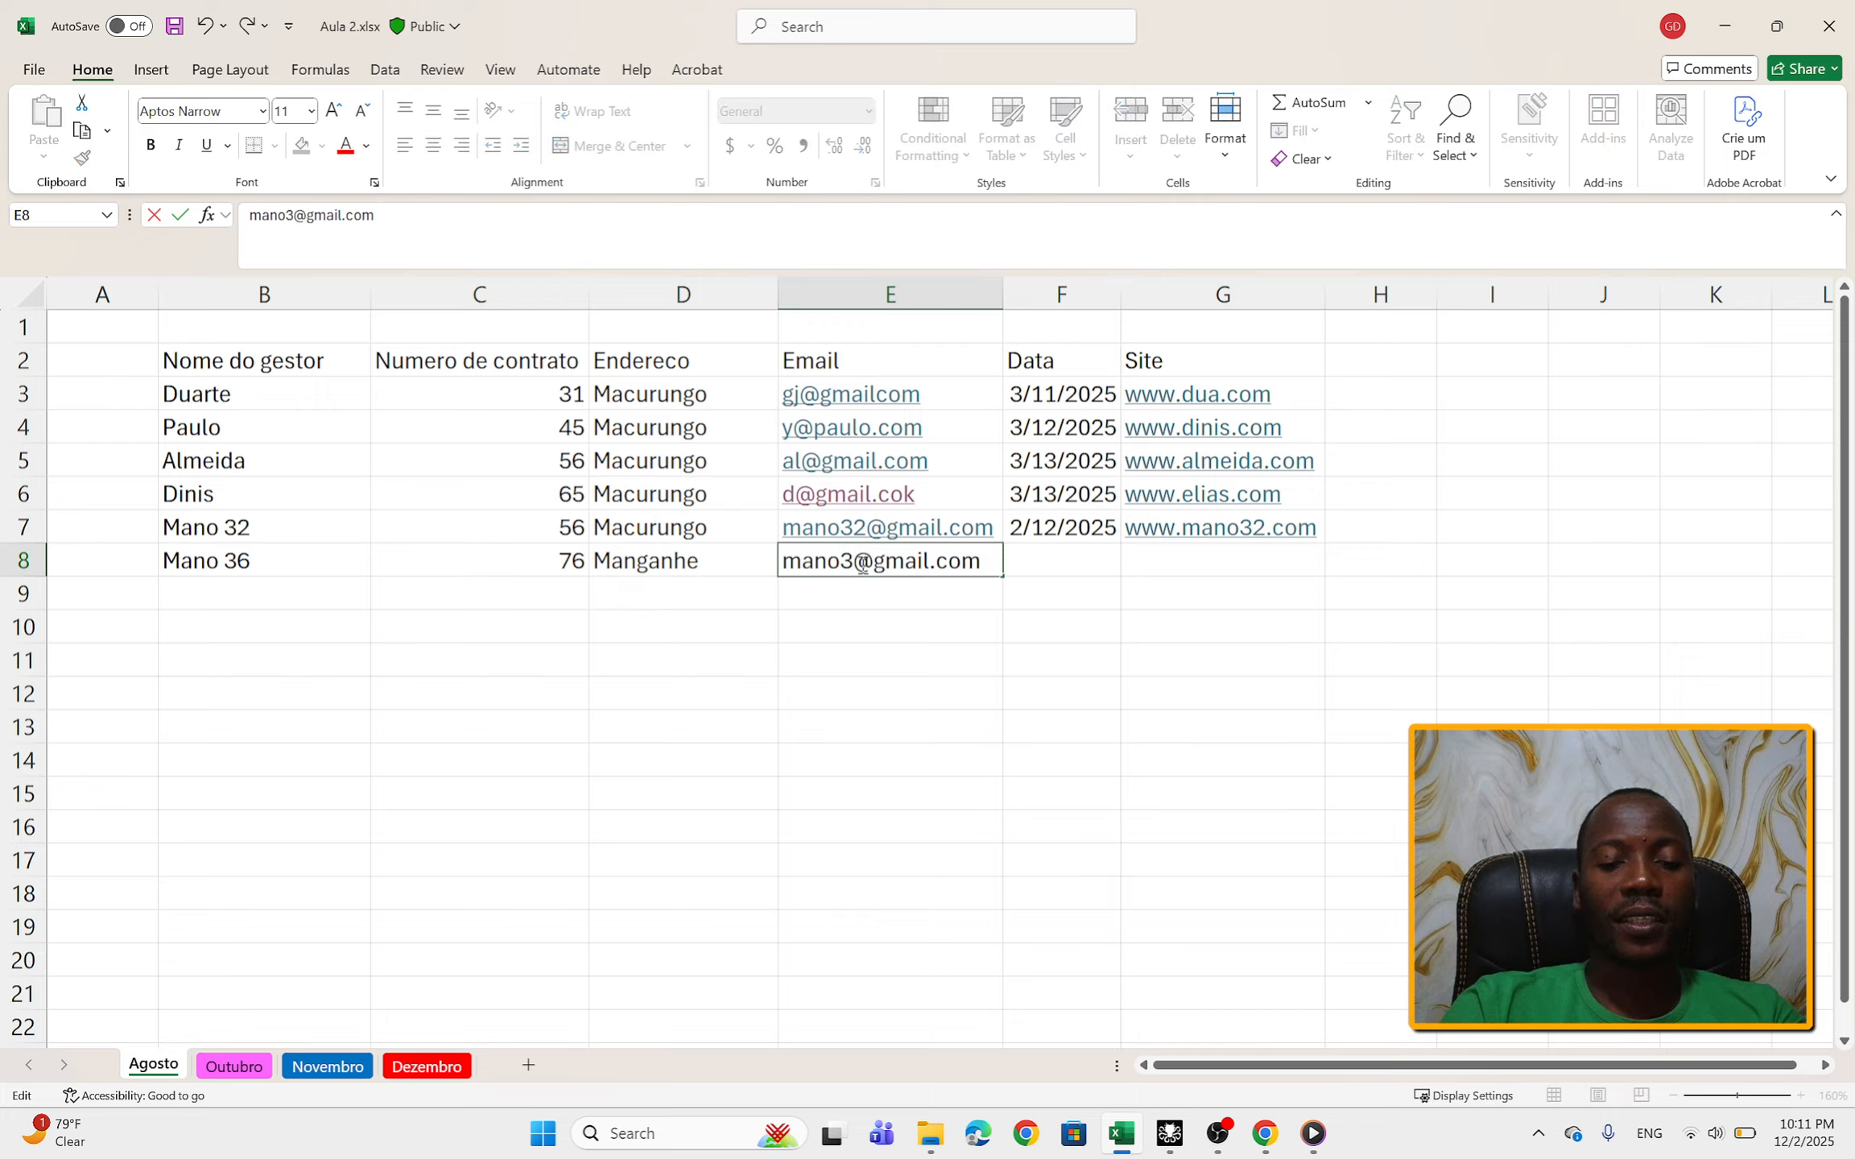
pyautogui.write('6')
# Step: Enter the date 03/12/2025 in cell F8 of the Data column
pyautogui.click(1059, 555)
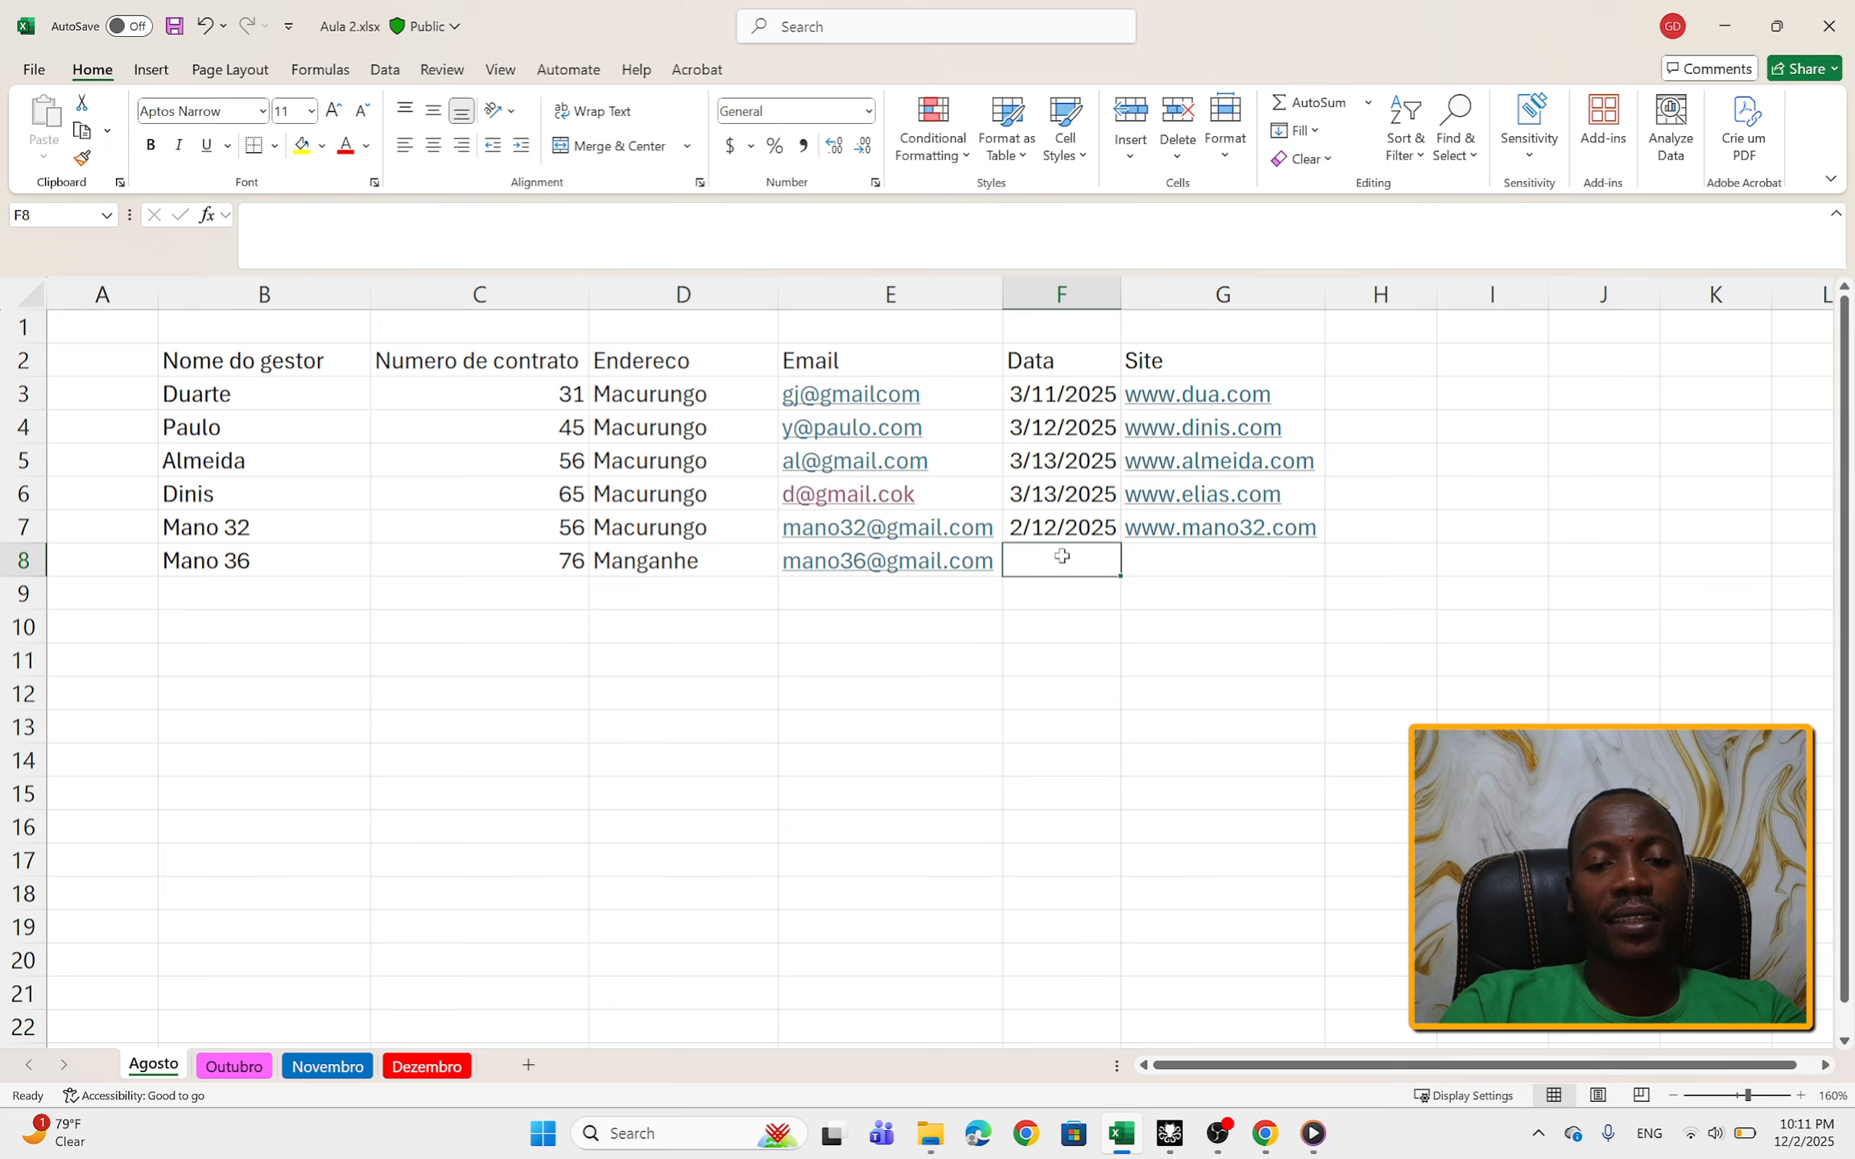
pyautogui.write('03/')
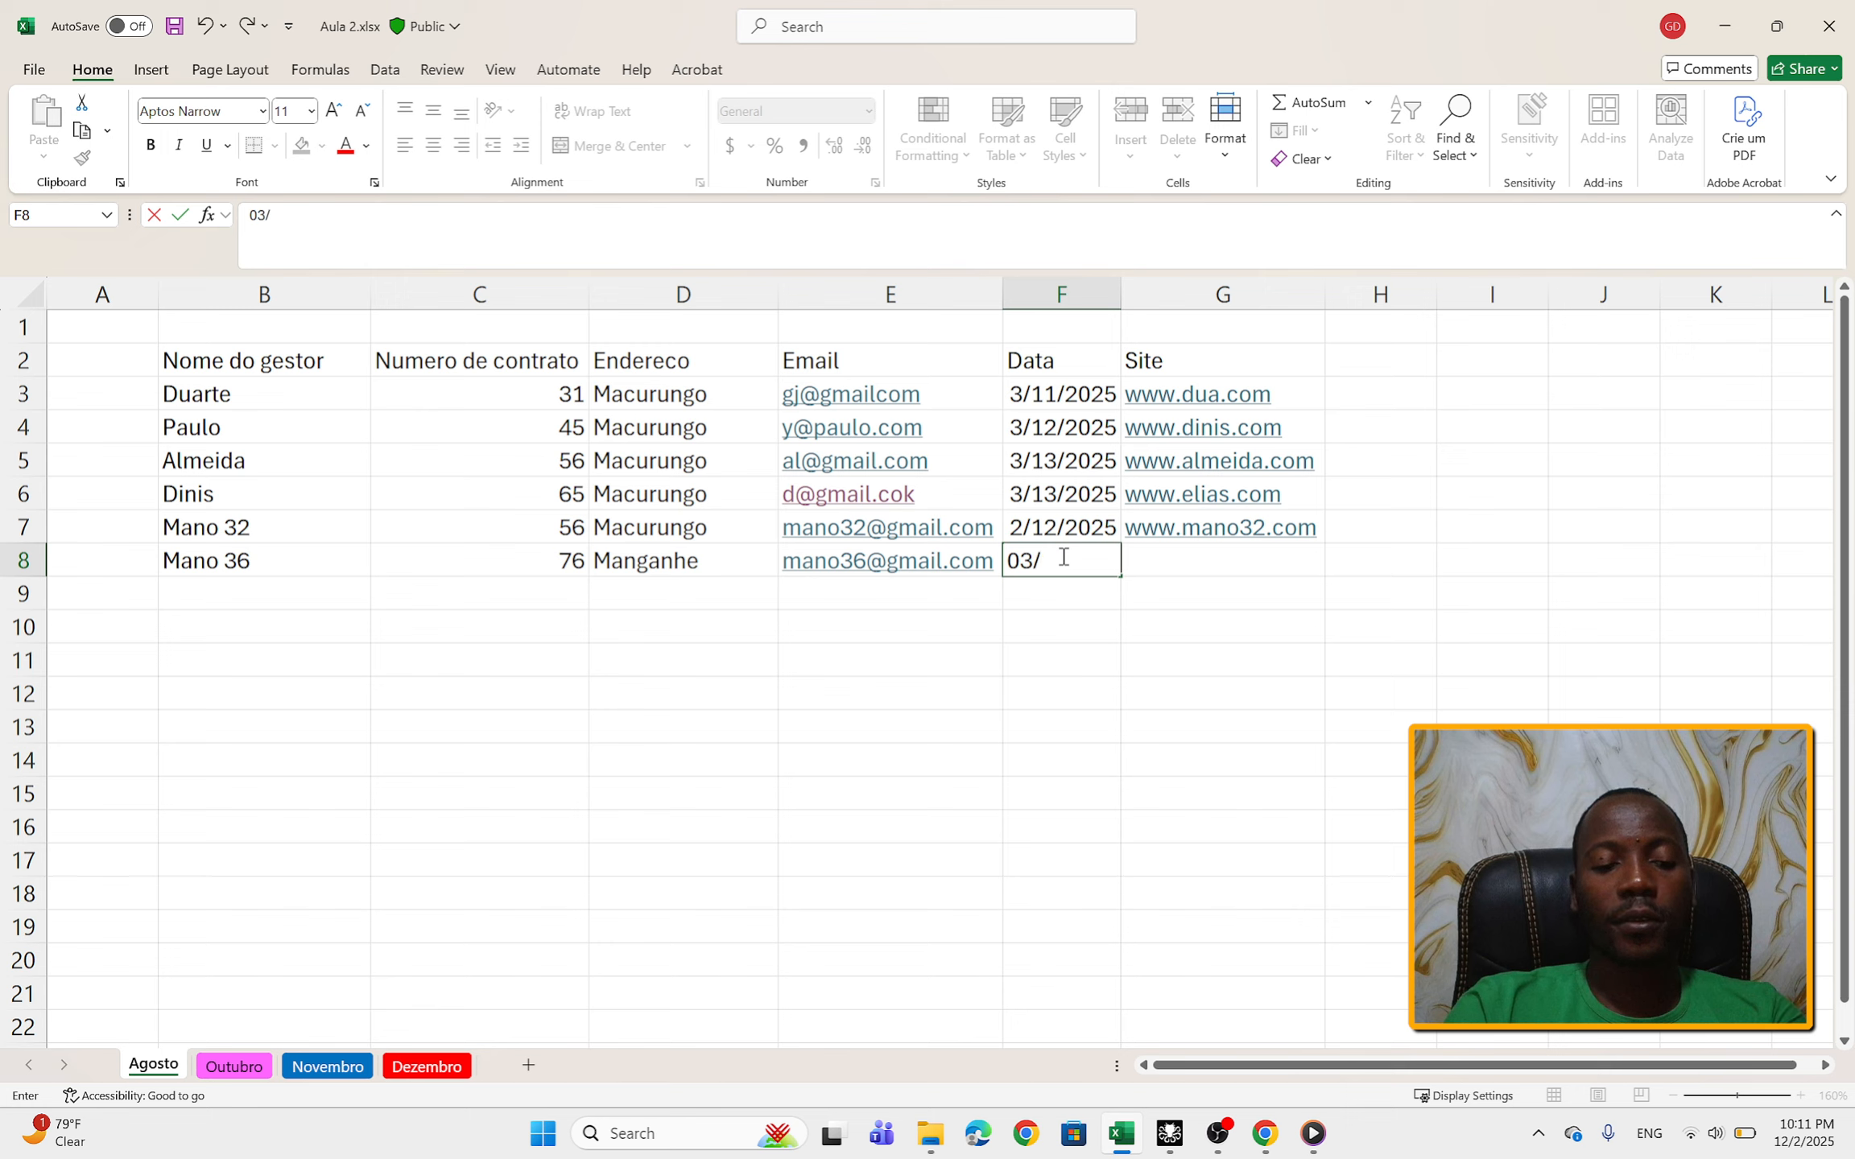
pyautogui.write('12/2025')
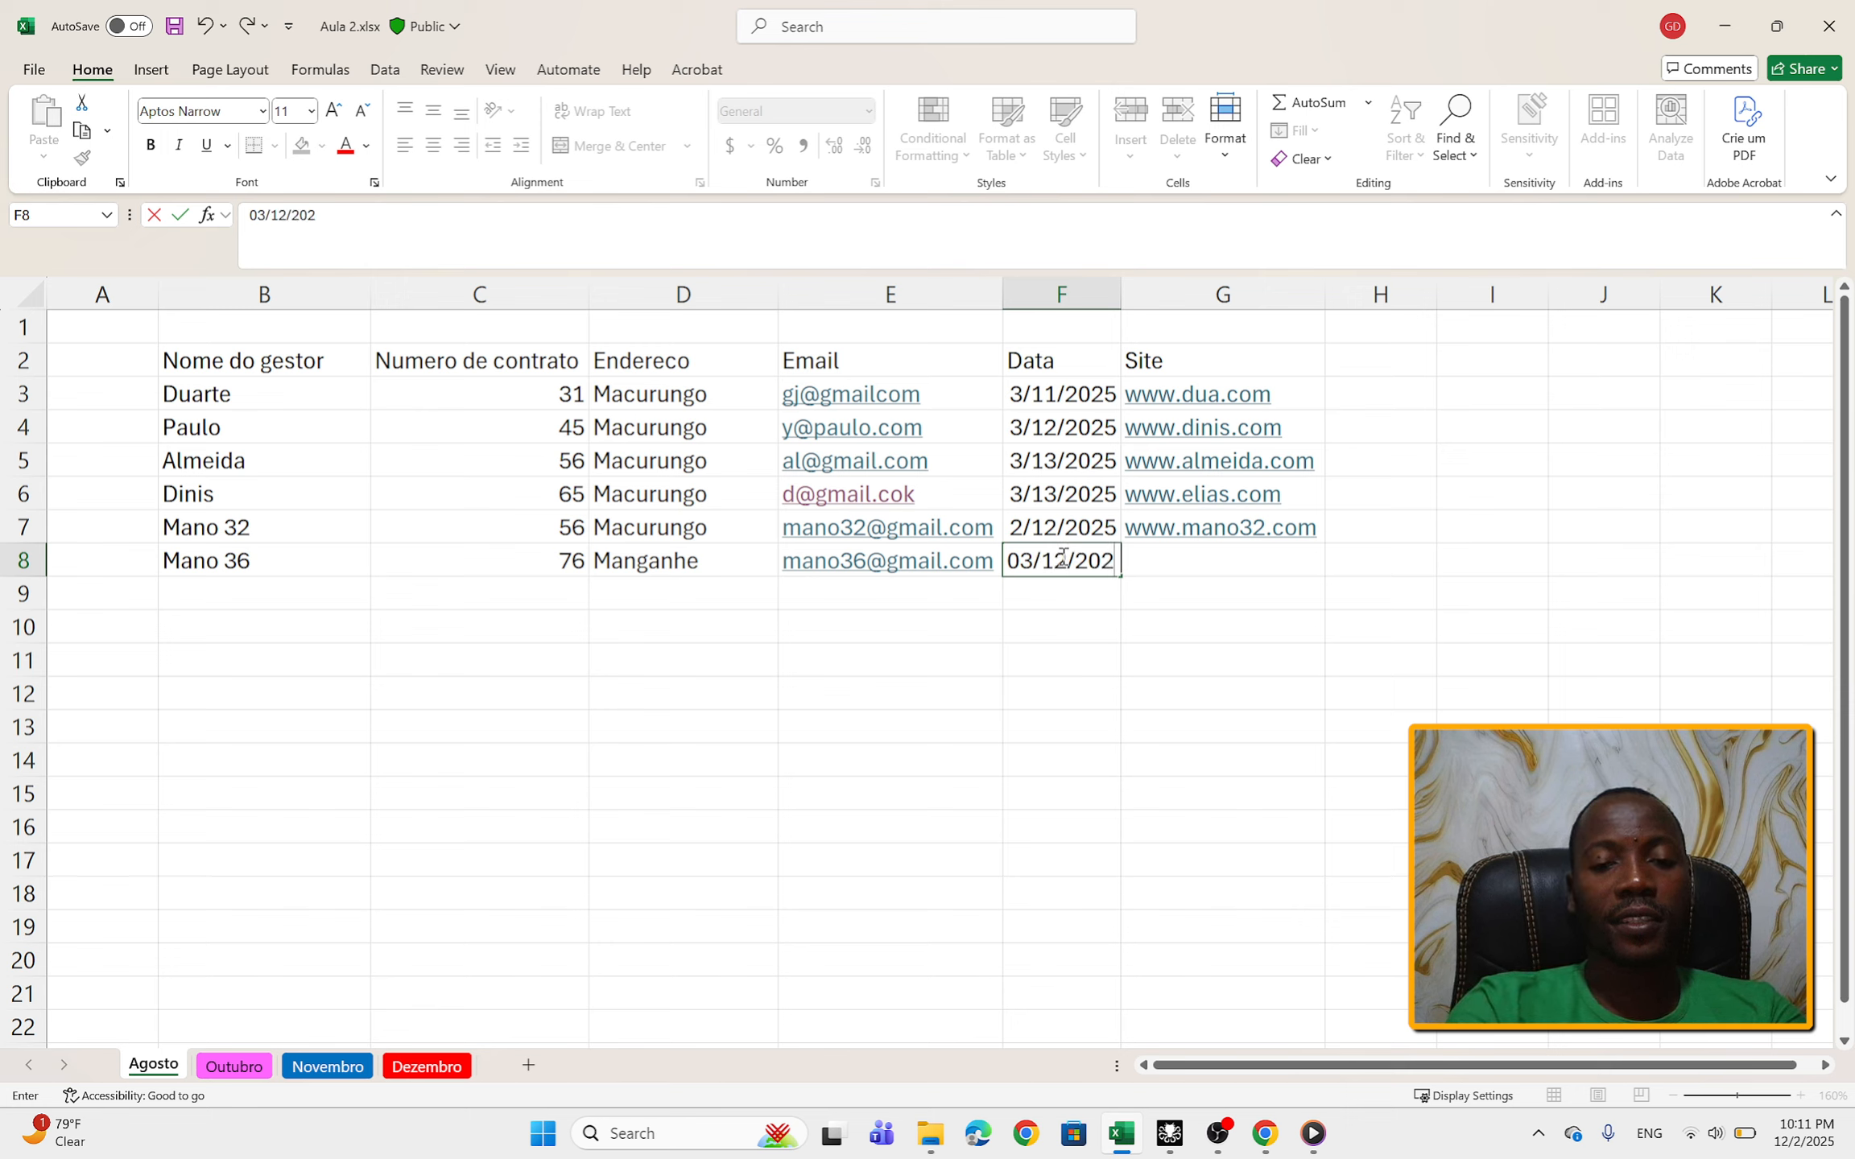
pyautogui.click(1188, 613)
pyautogui.click(1175, 558)
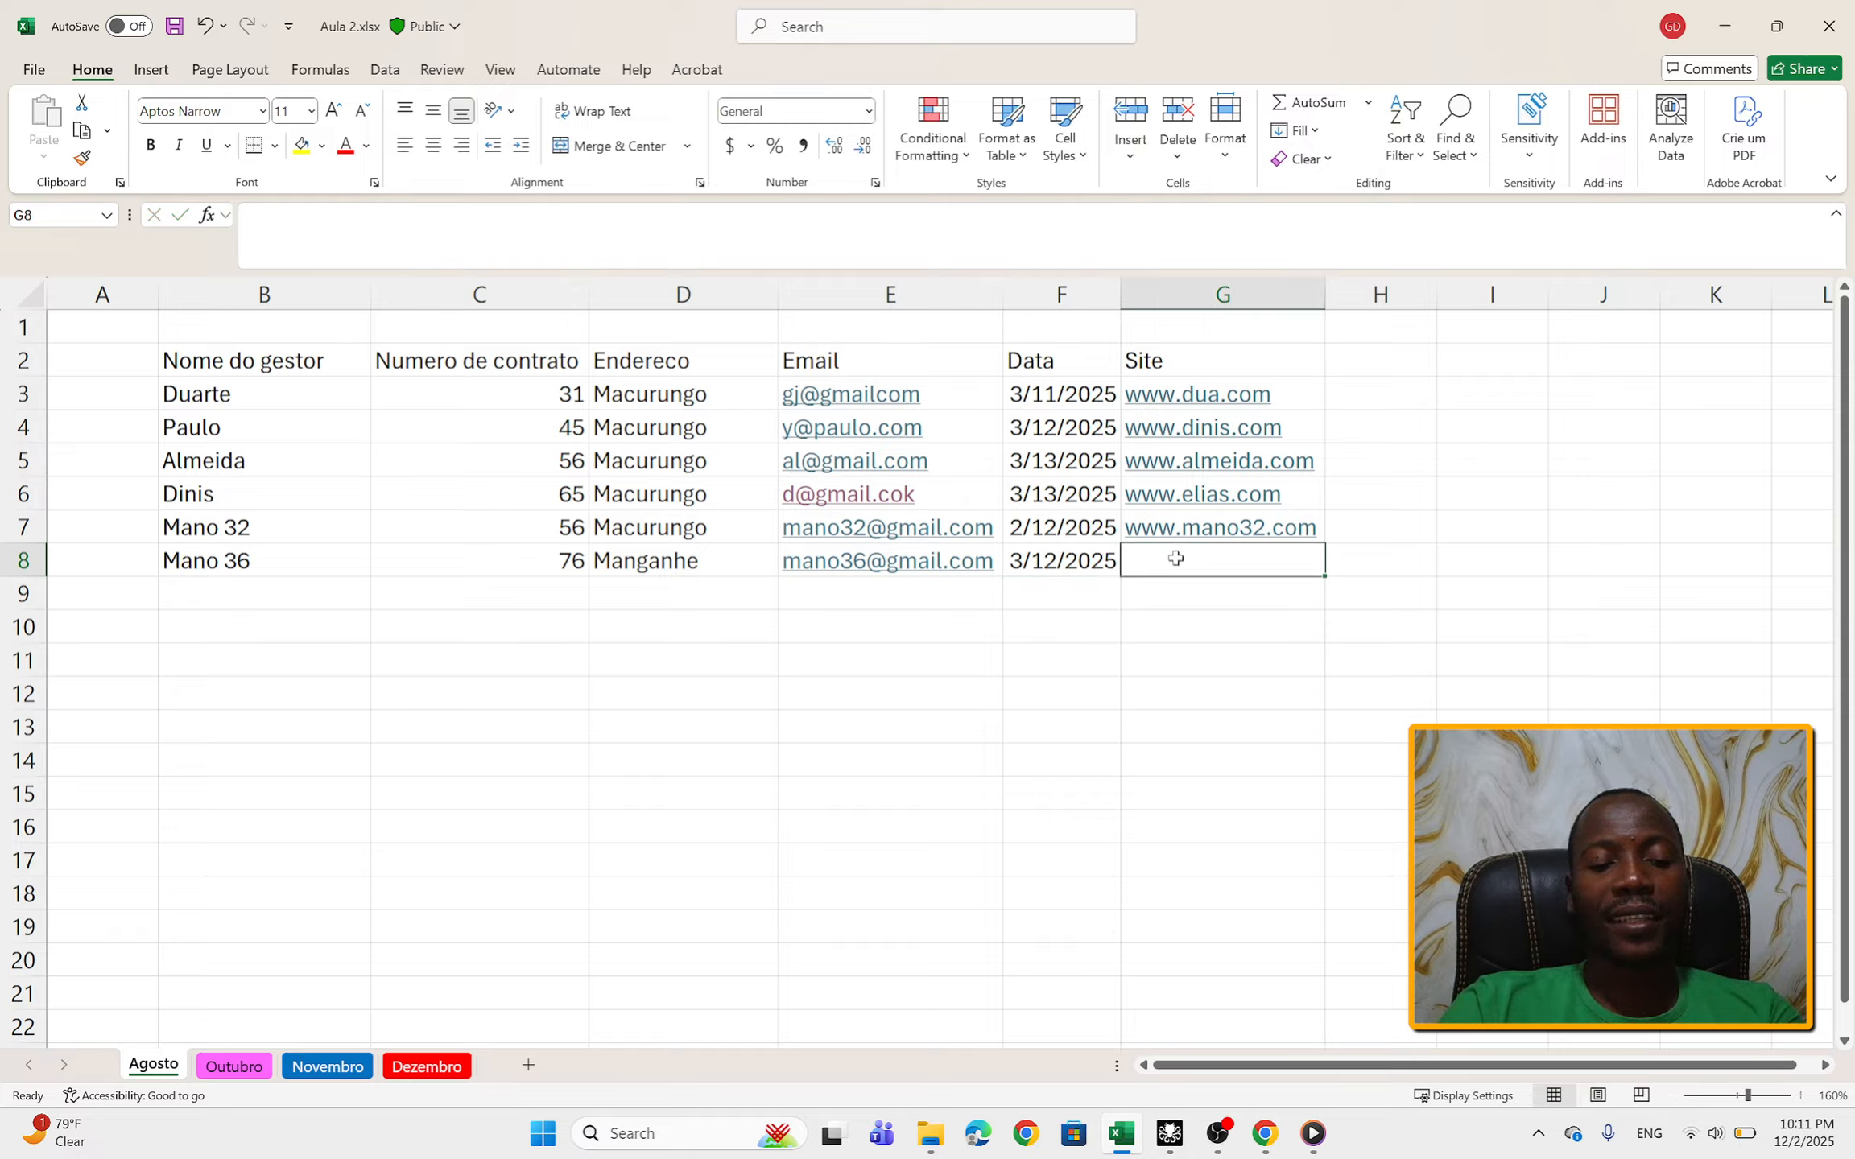
pyautogui.write('www.man')
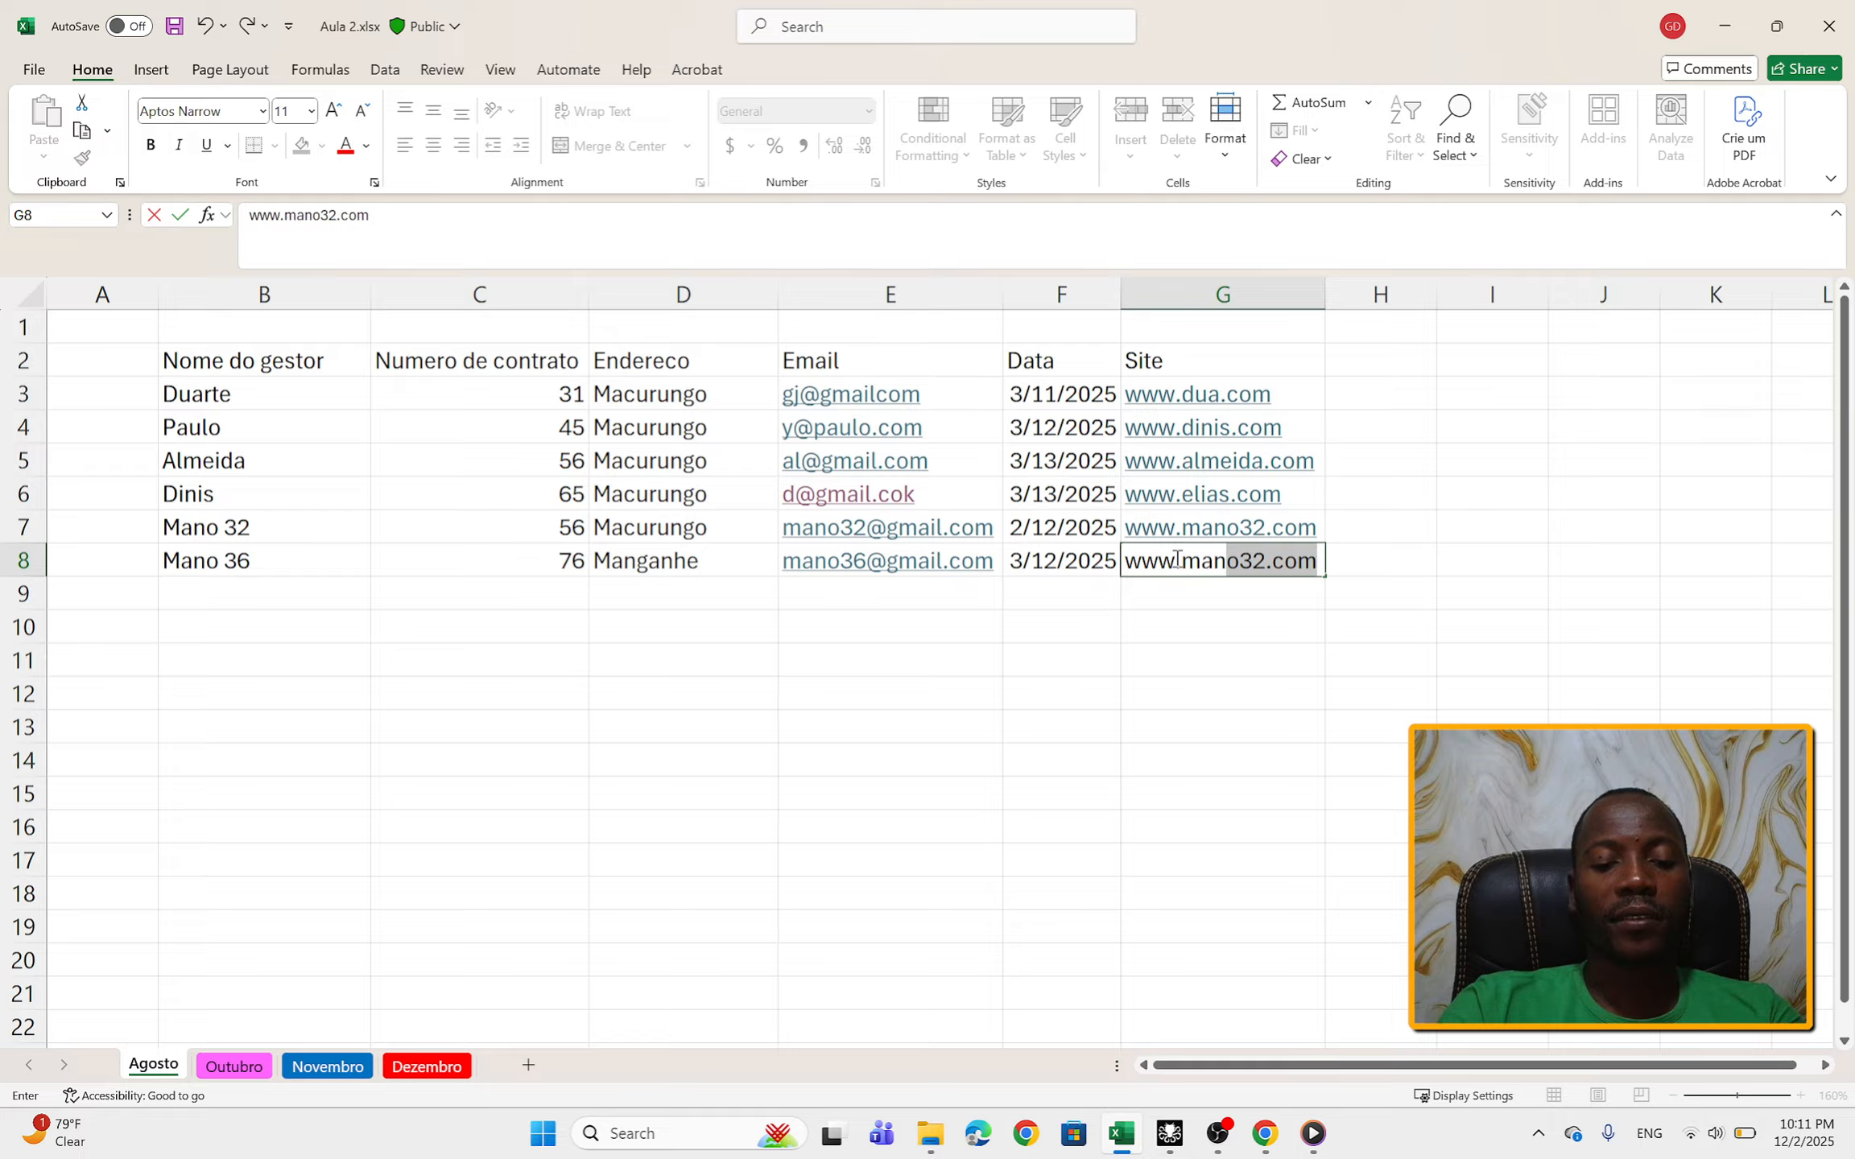
pyautogui.write('o36')
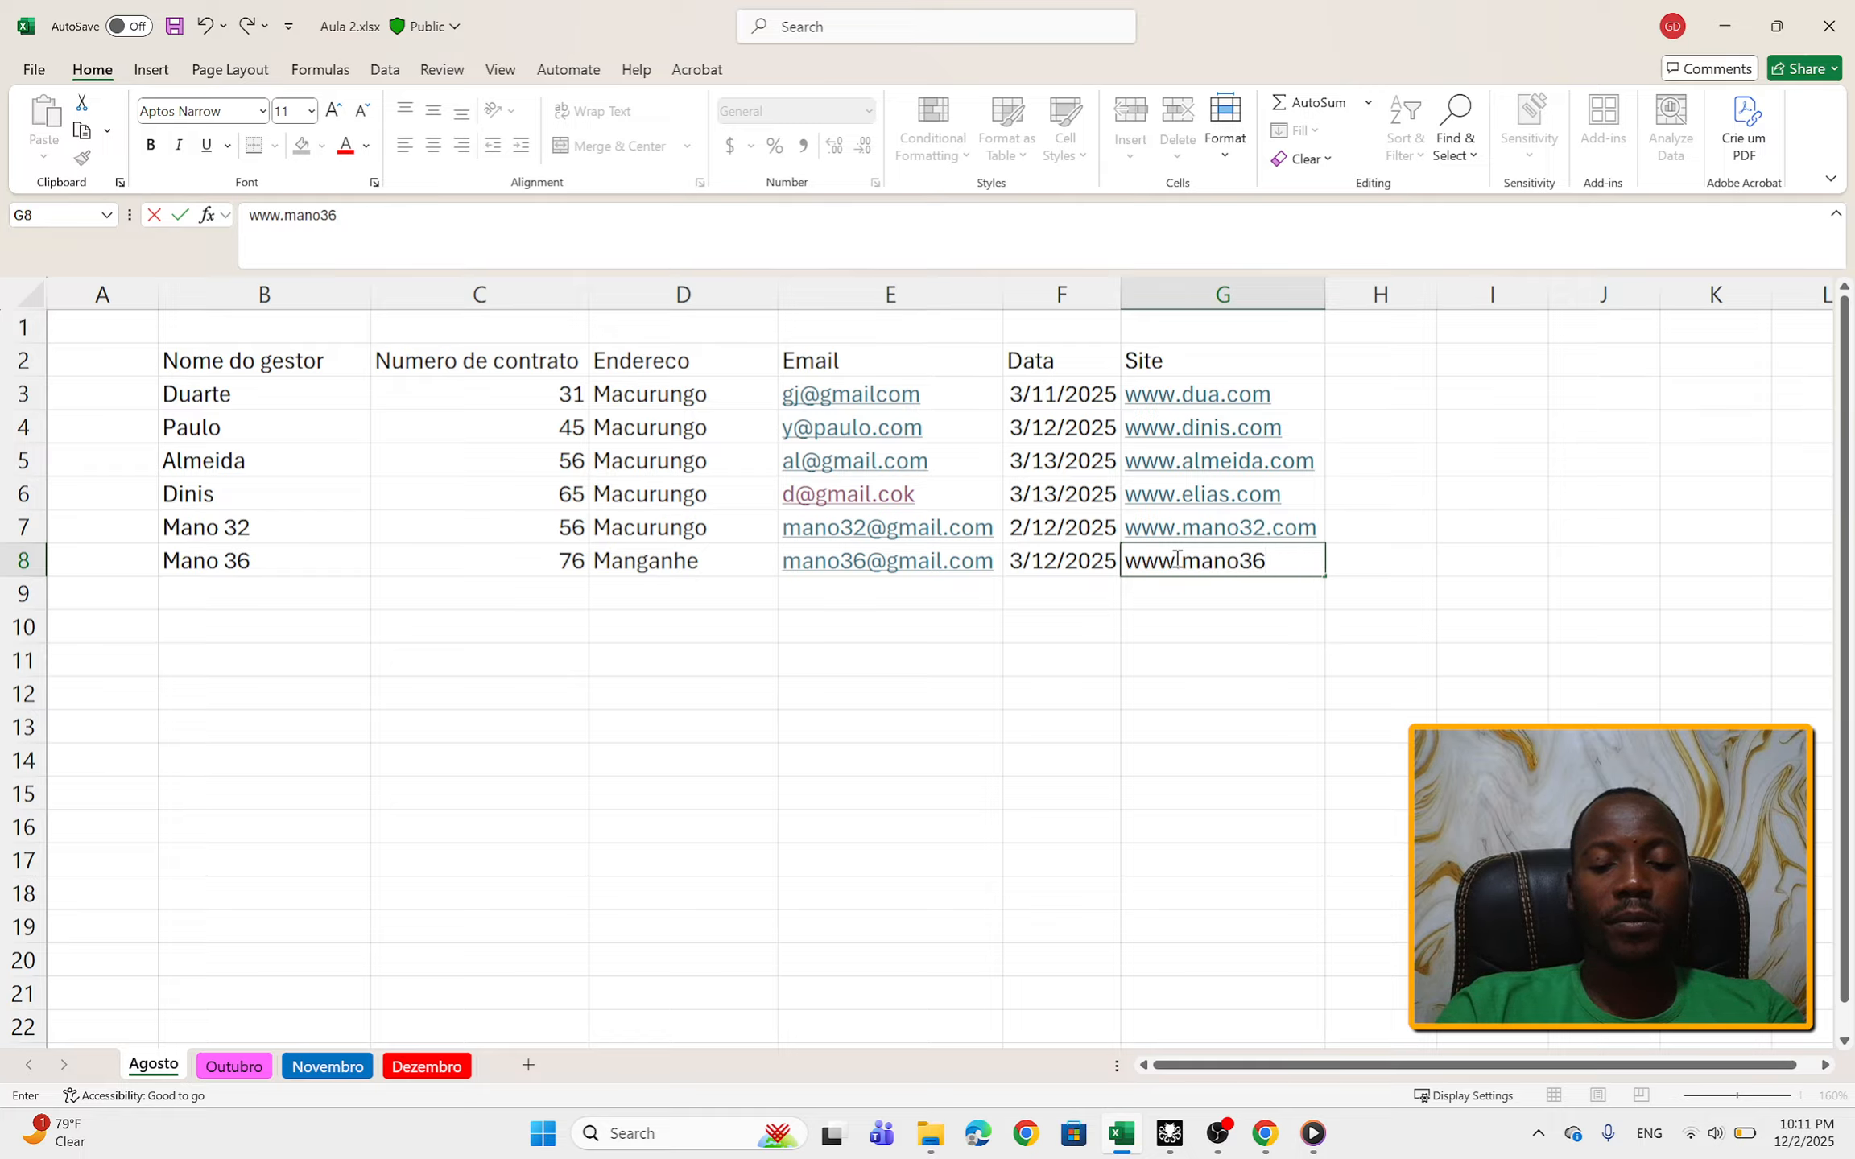
pyautogui.write('.com')
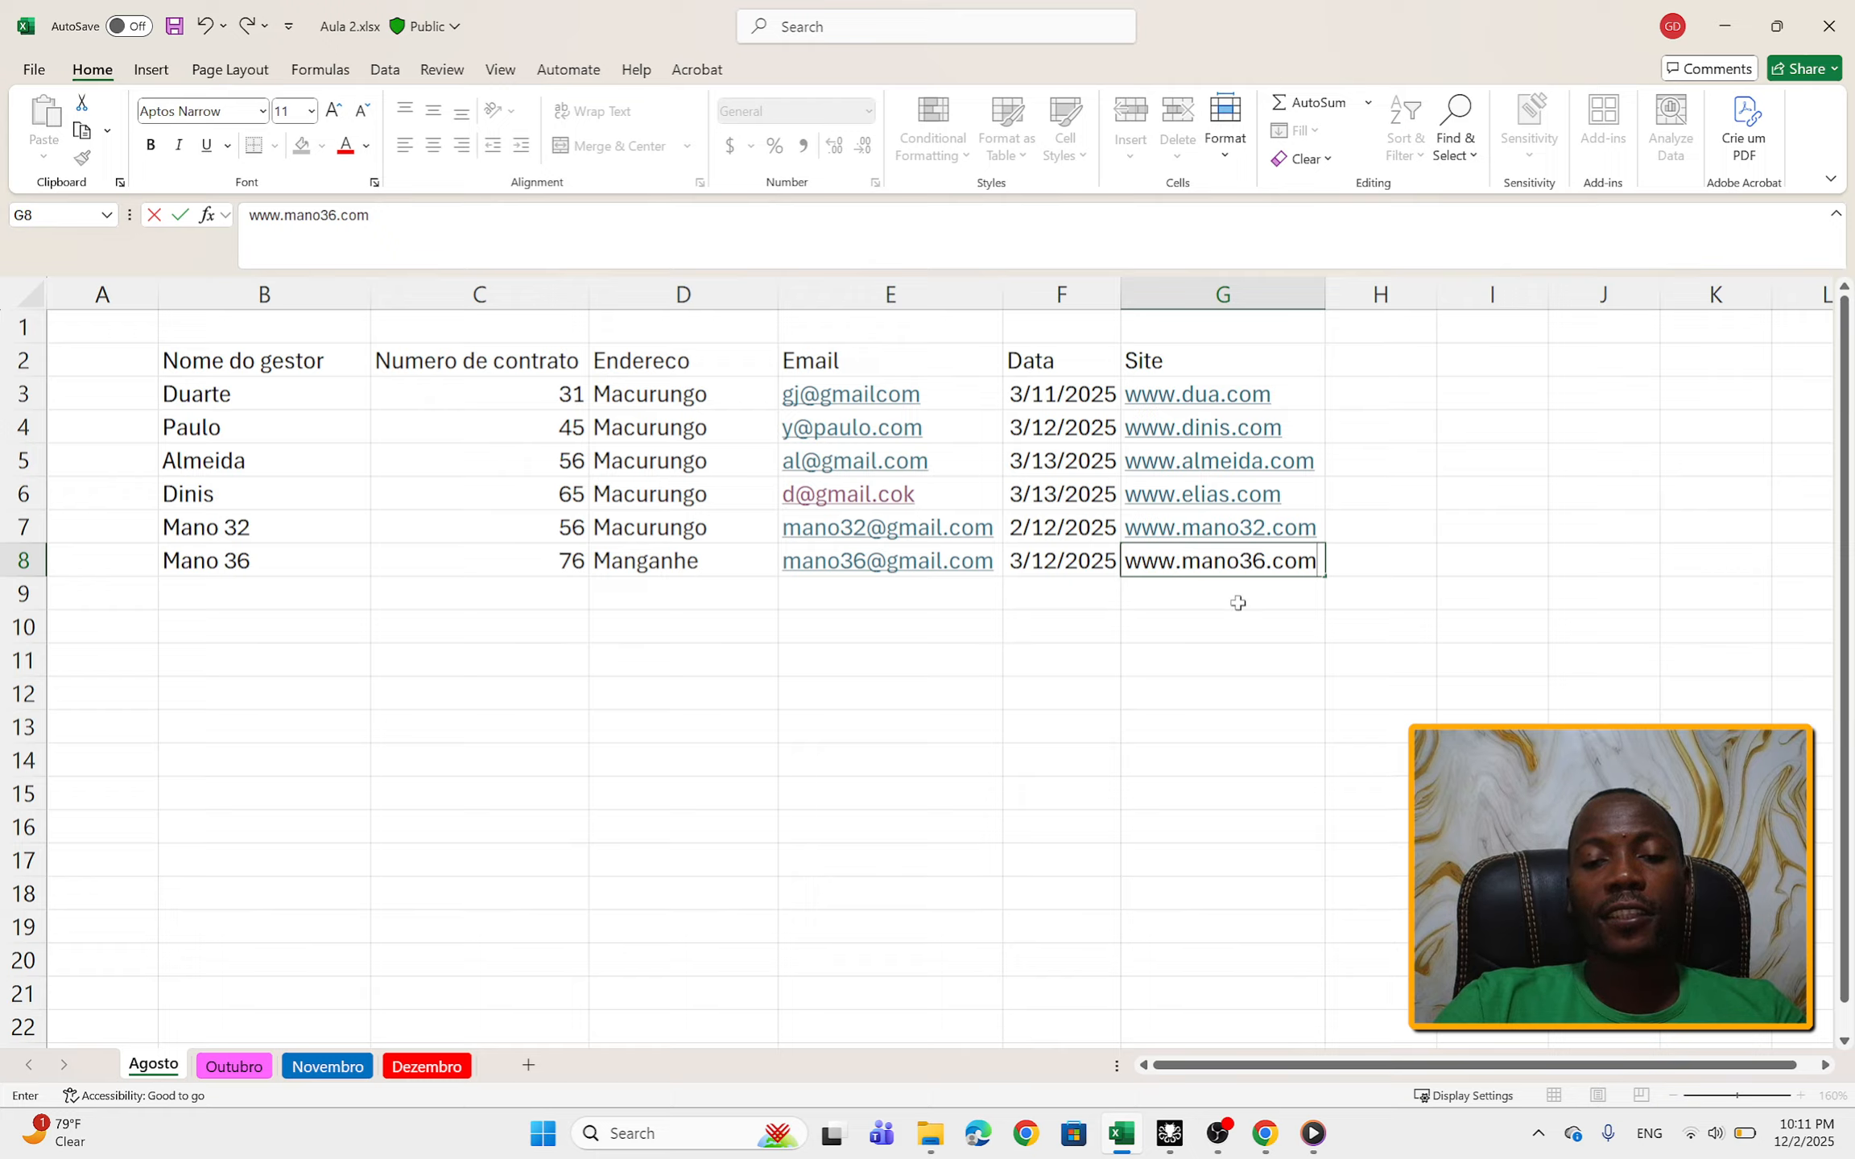
pyautogui.click(1302, 654)
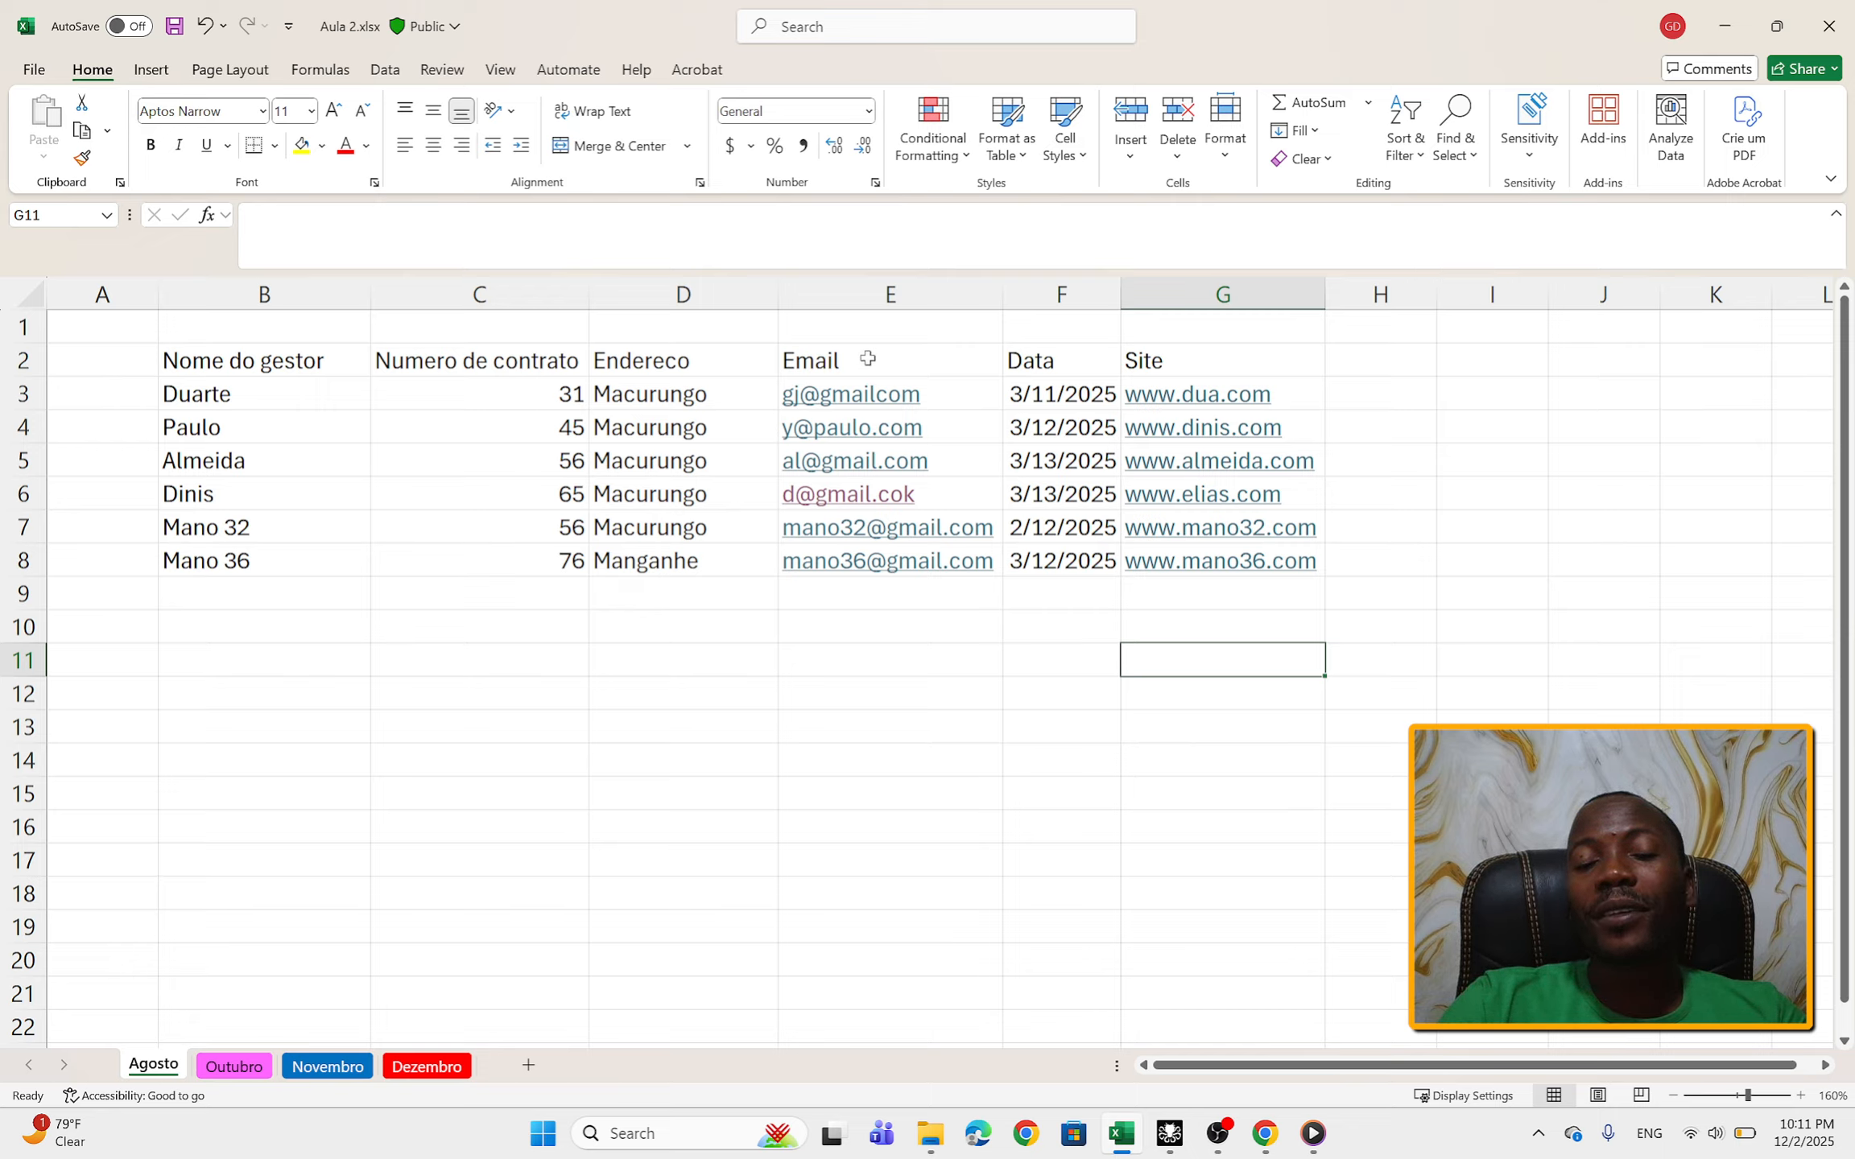
# Step: Review the Email entries in E2:E8 and the Site entries in G2:G8
pyautogui.moveTo(867, 359); pyautogui.dragTo(894, 573)
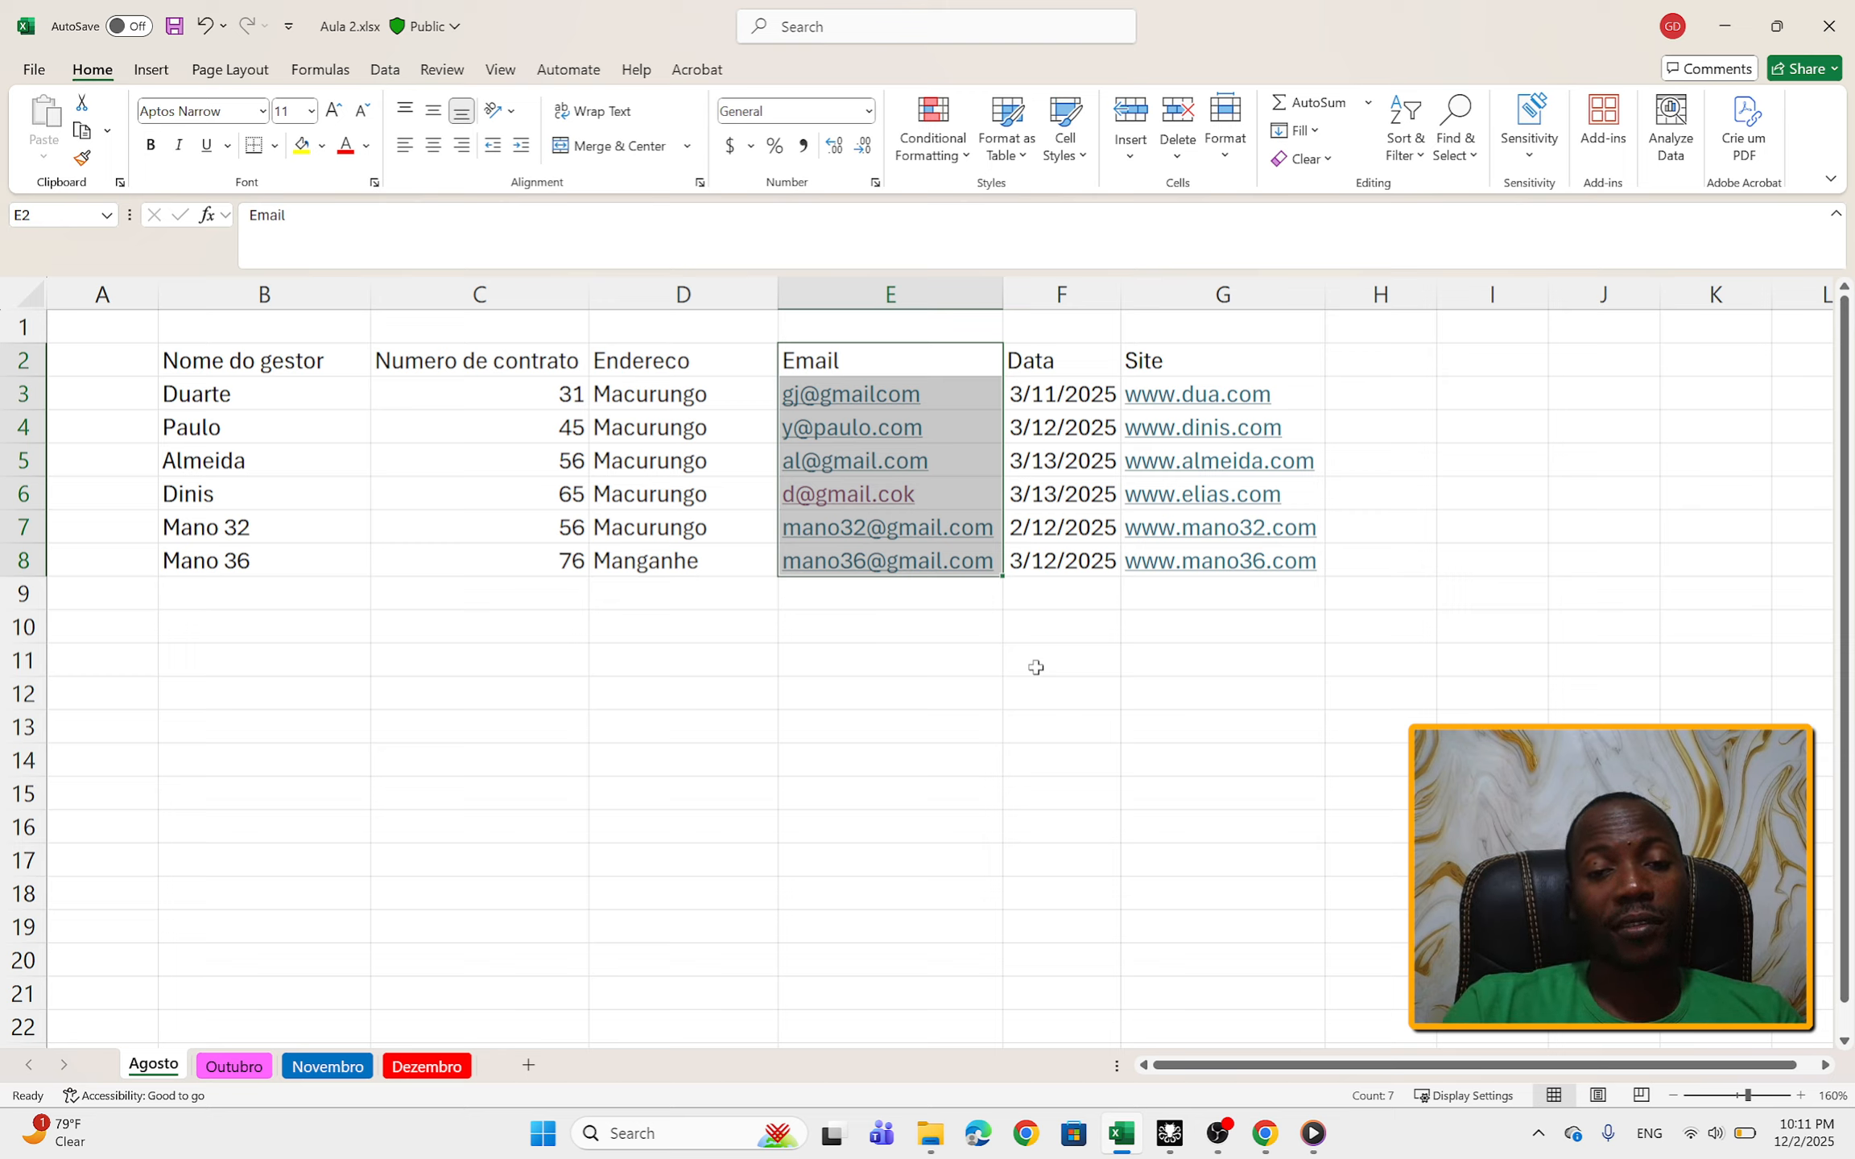
pyautogui.click(1250, 359)
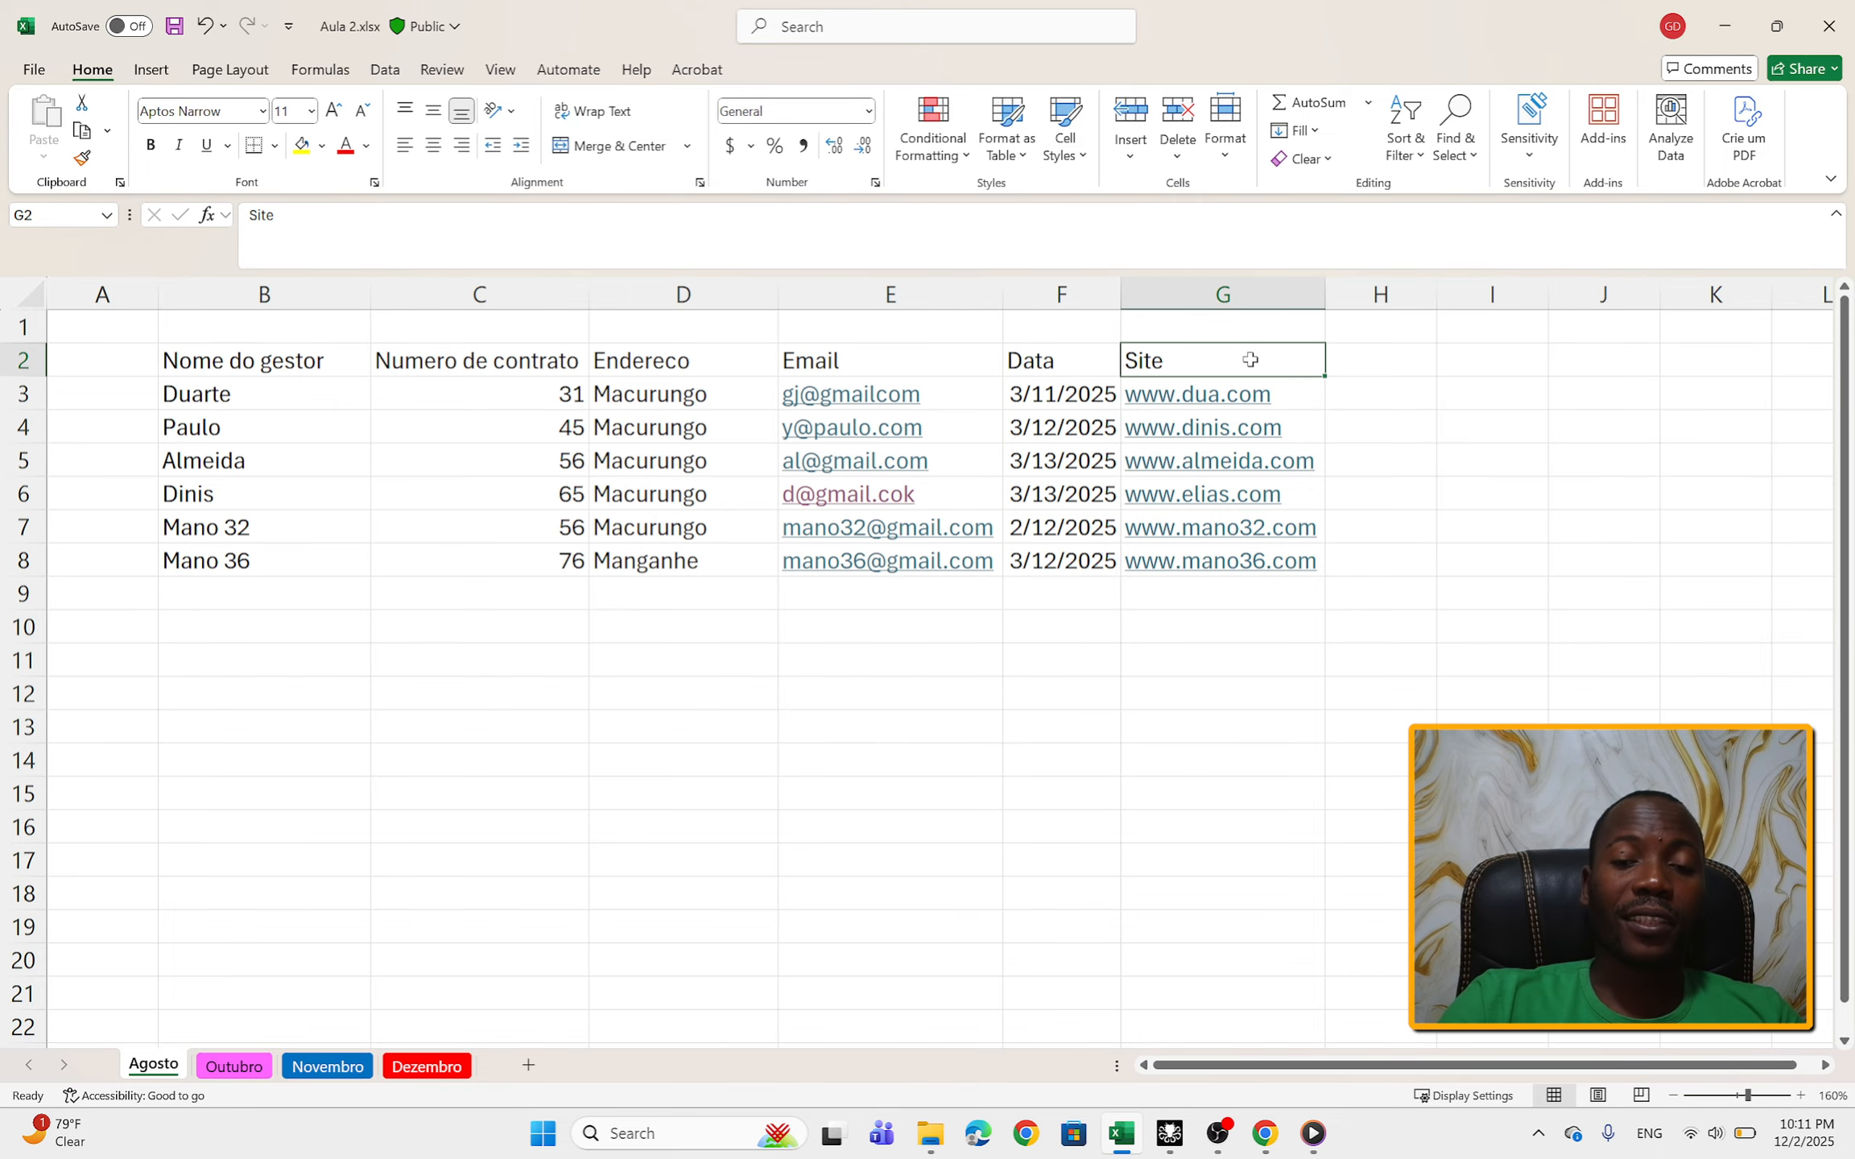
pyautogui.moveTo(1250, 359); pyautogui.dragTo(1246, 578)
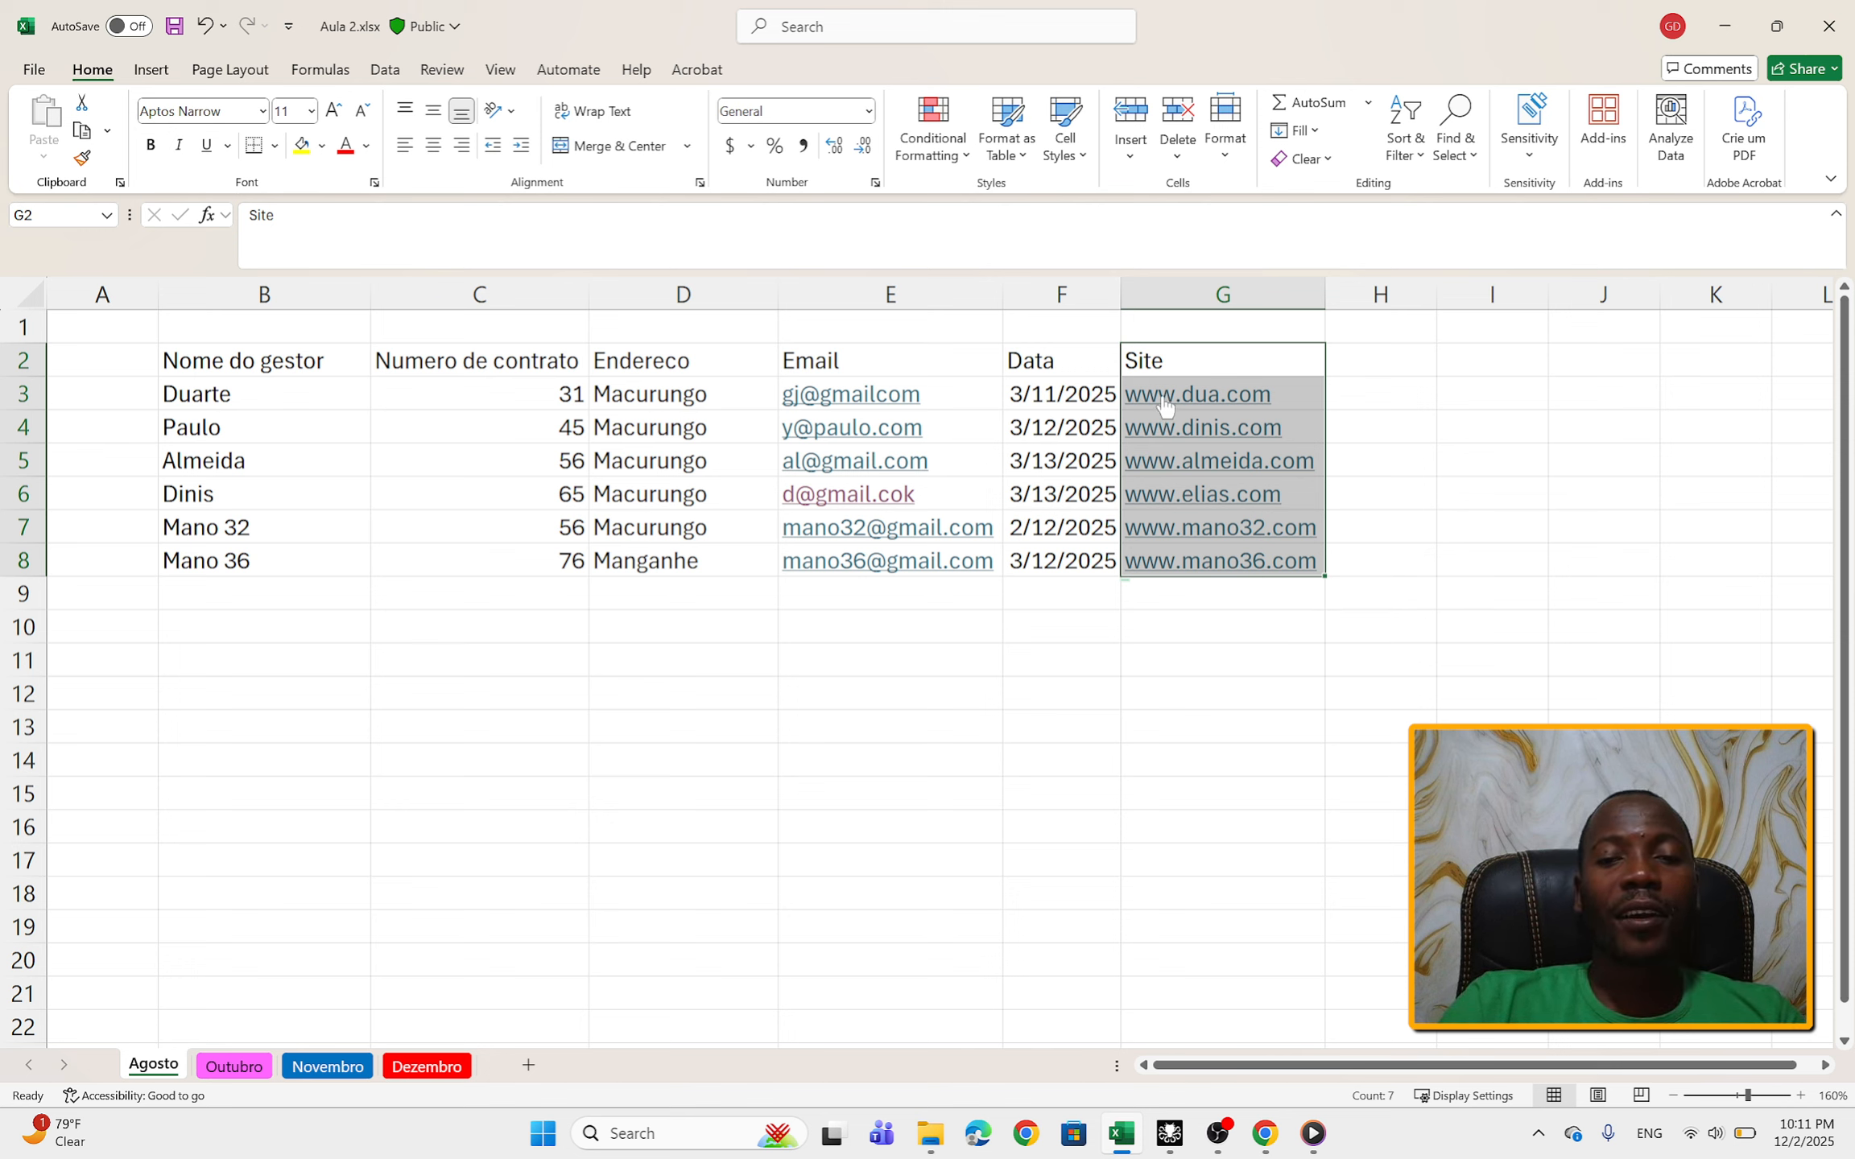
pyautogui.doubleClick(1175, 361)
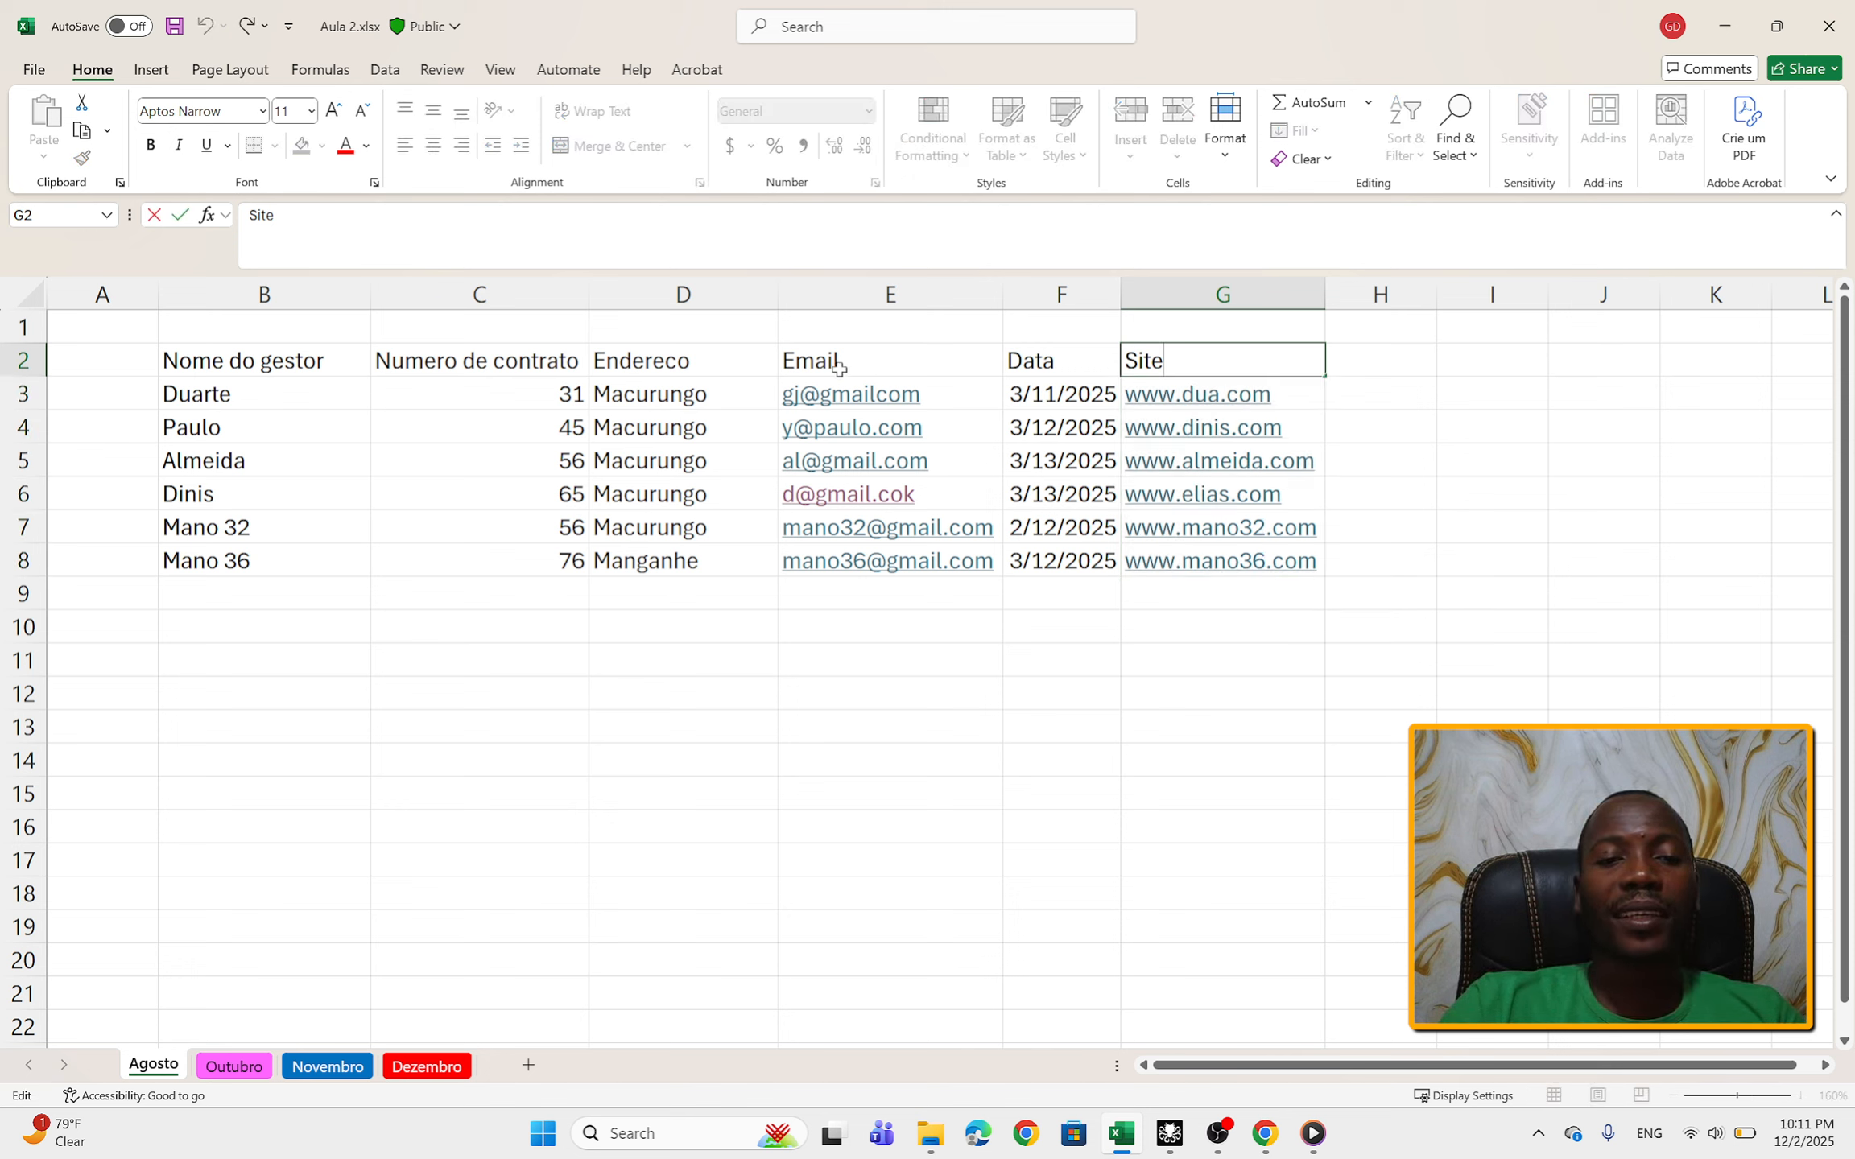
# Step: Change the Email column header in cell E2 to mai8
pyautogui.doubleClick(794, 360)
pyautogui.press('BackSpace')
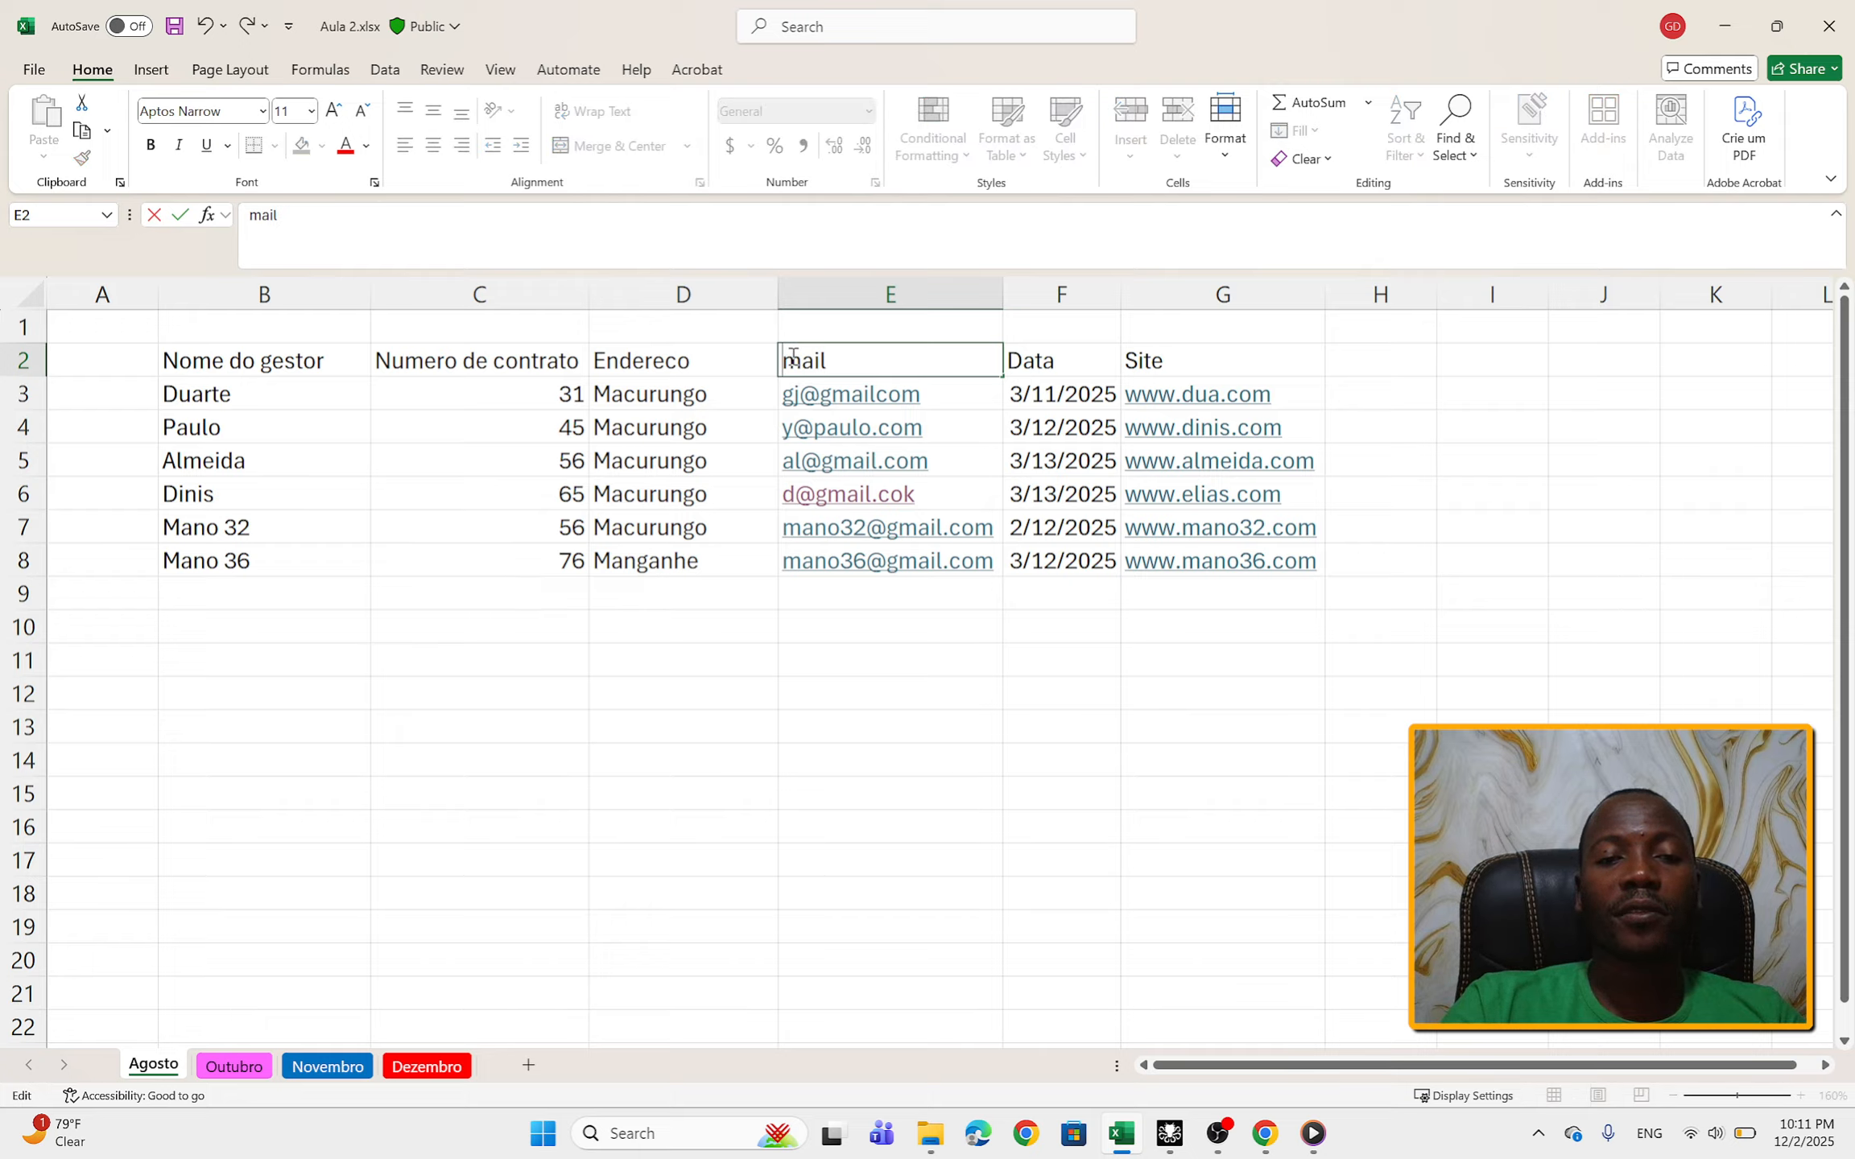
pyautogui.click(905, 360)
pyautogui.press('BackSpace')
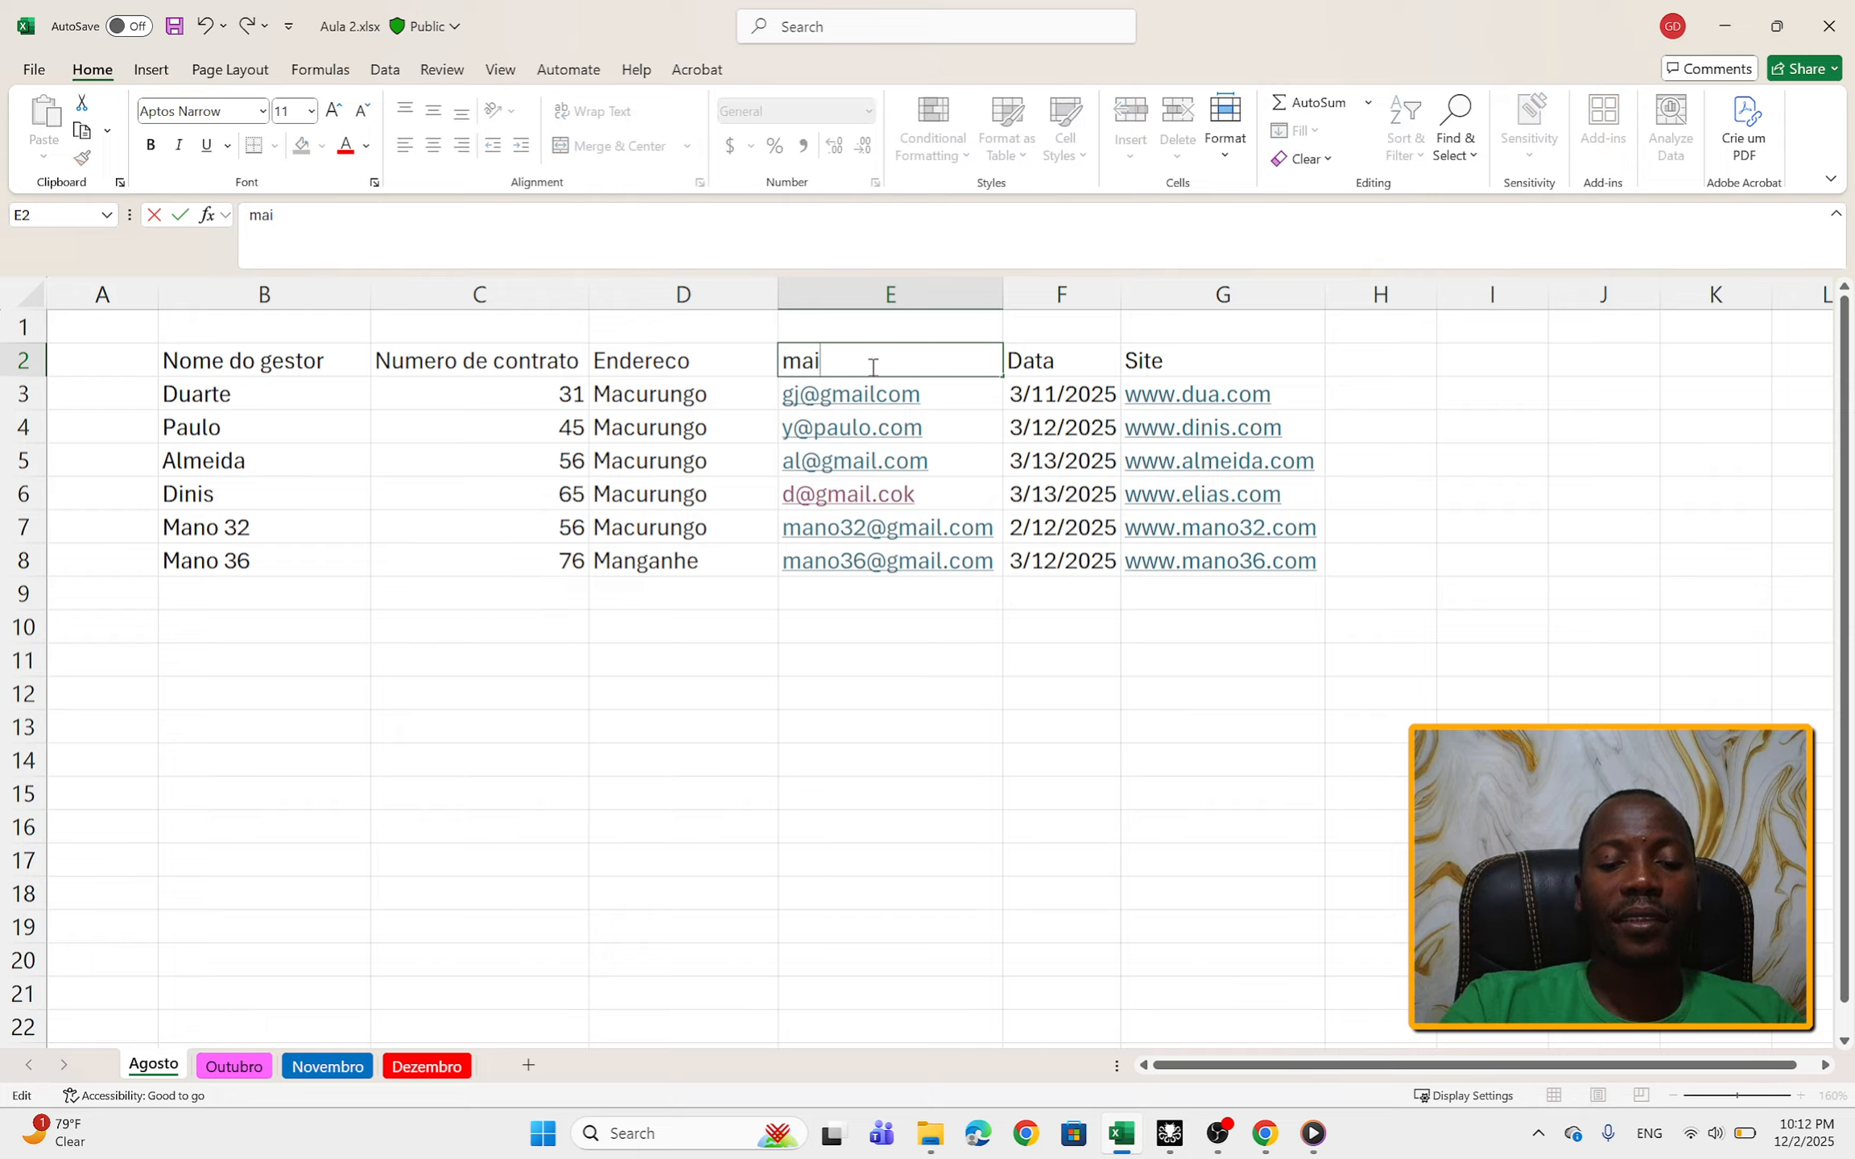
pyautogui.write('8')
# Step: Change the address column header in cell D2 to Endereca
pyautogui.click(675, 363)
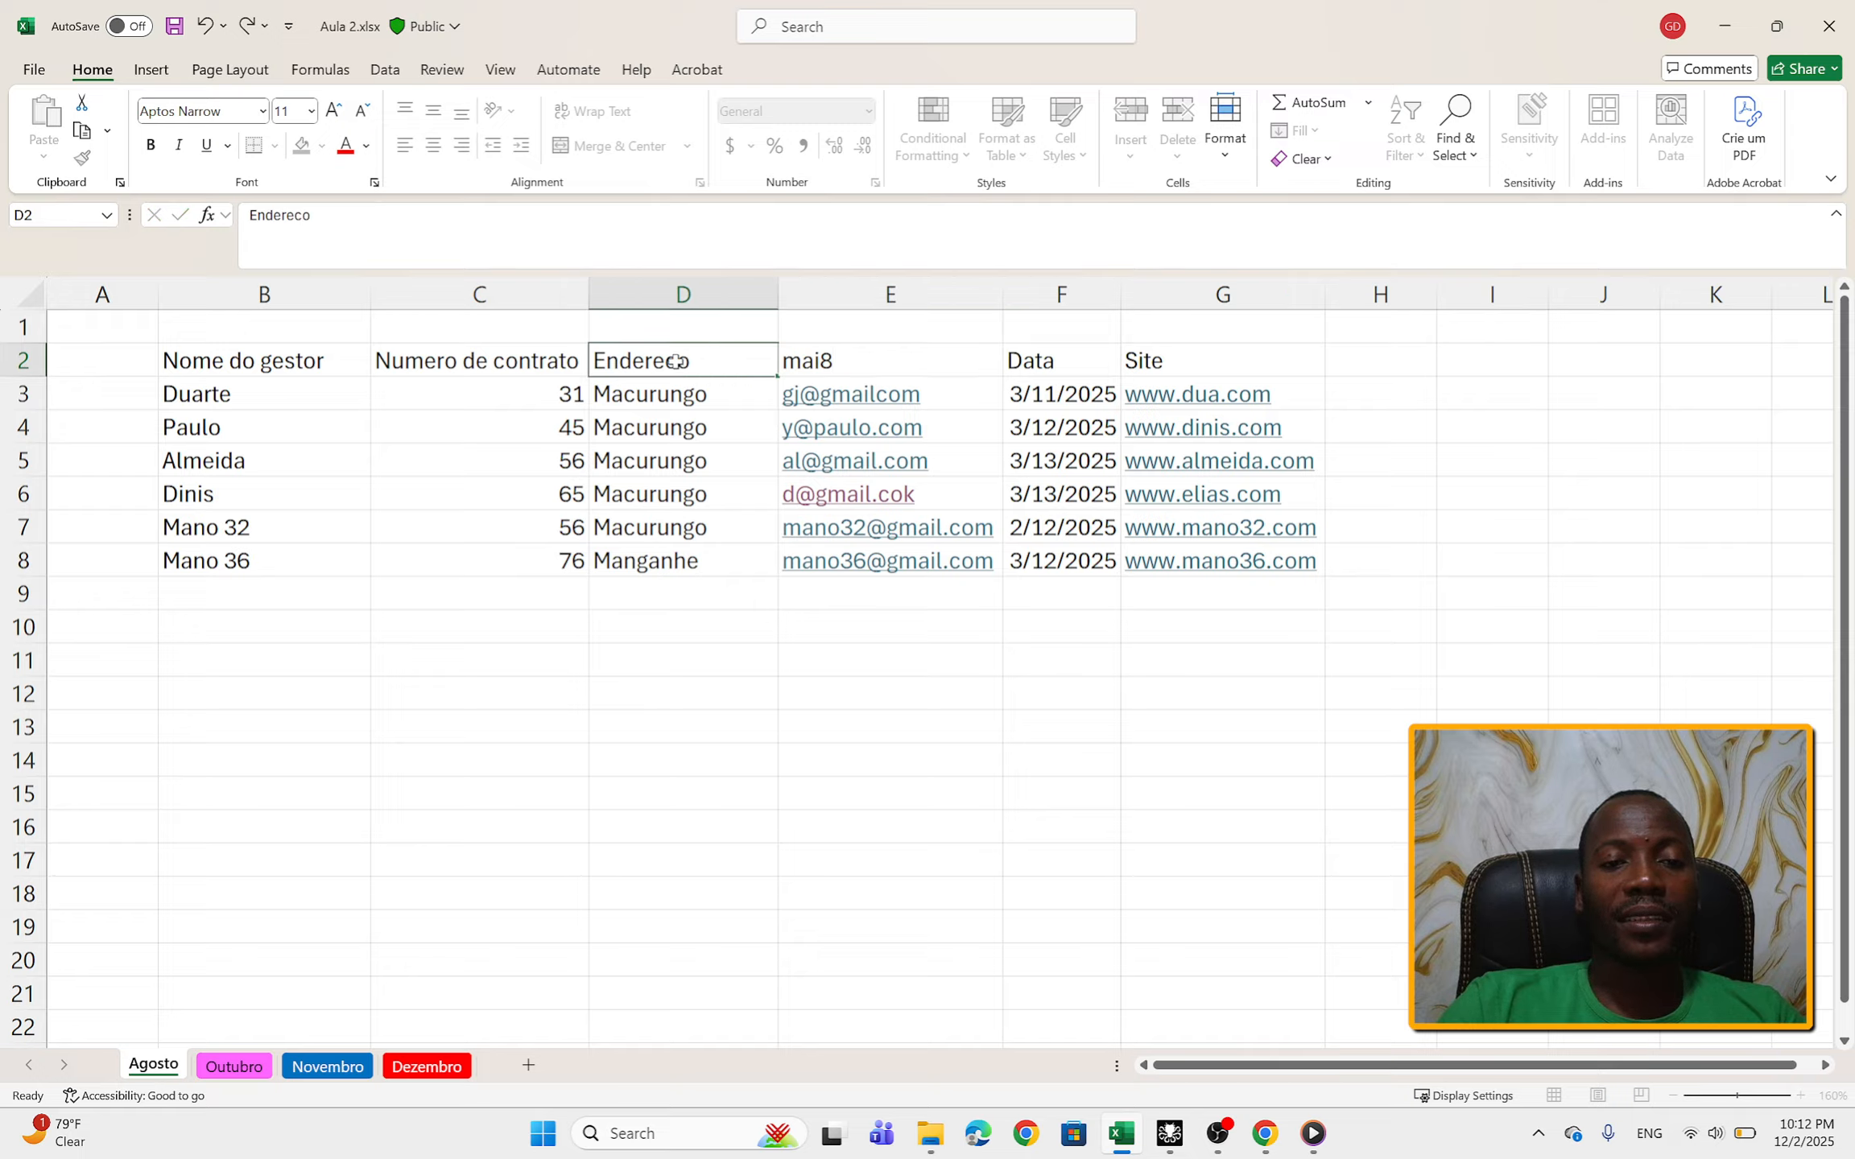
pyautogui.doubleClick(675, 362)
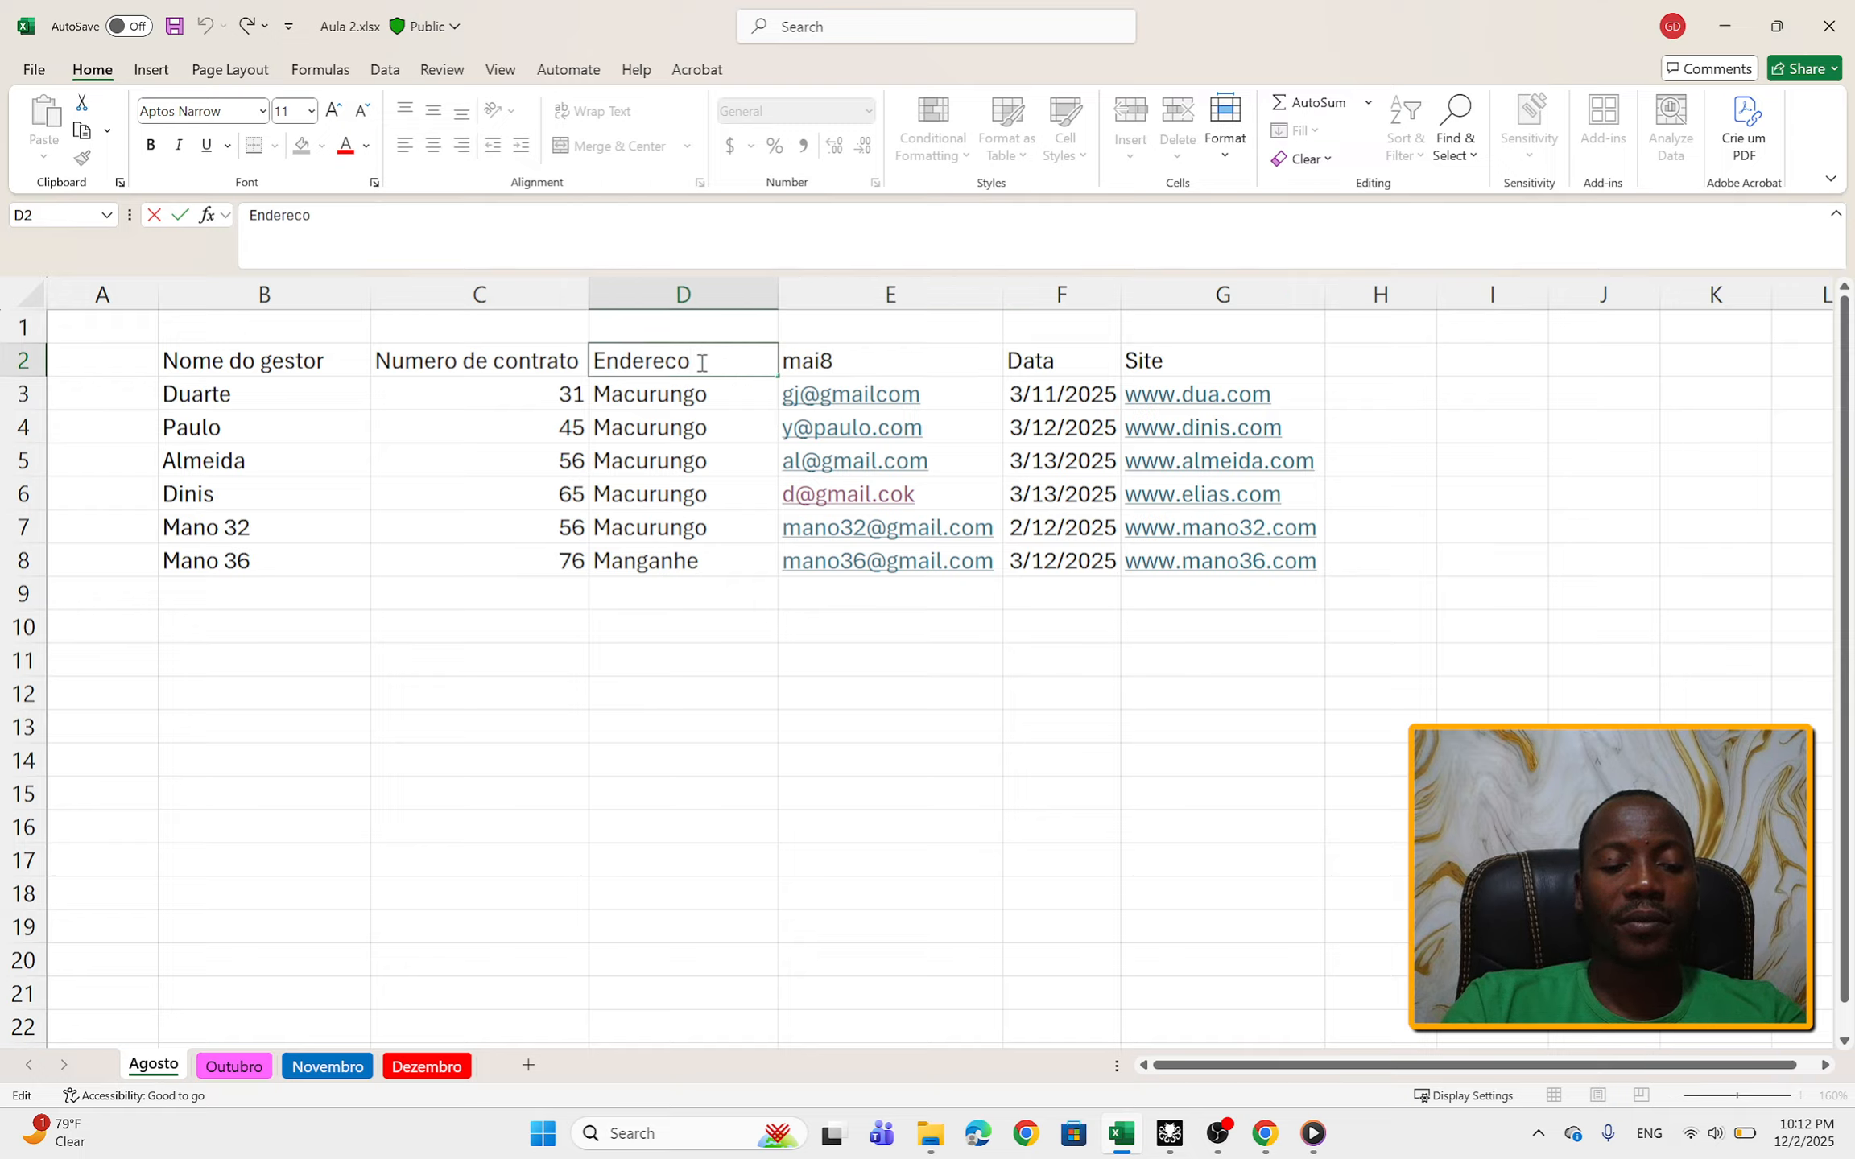
pyautogui.press('BackSpace')
pyautogui.write('a')
pyautogui.click(774, 640)
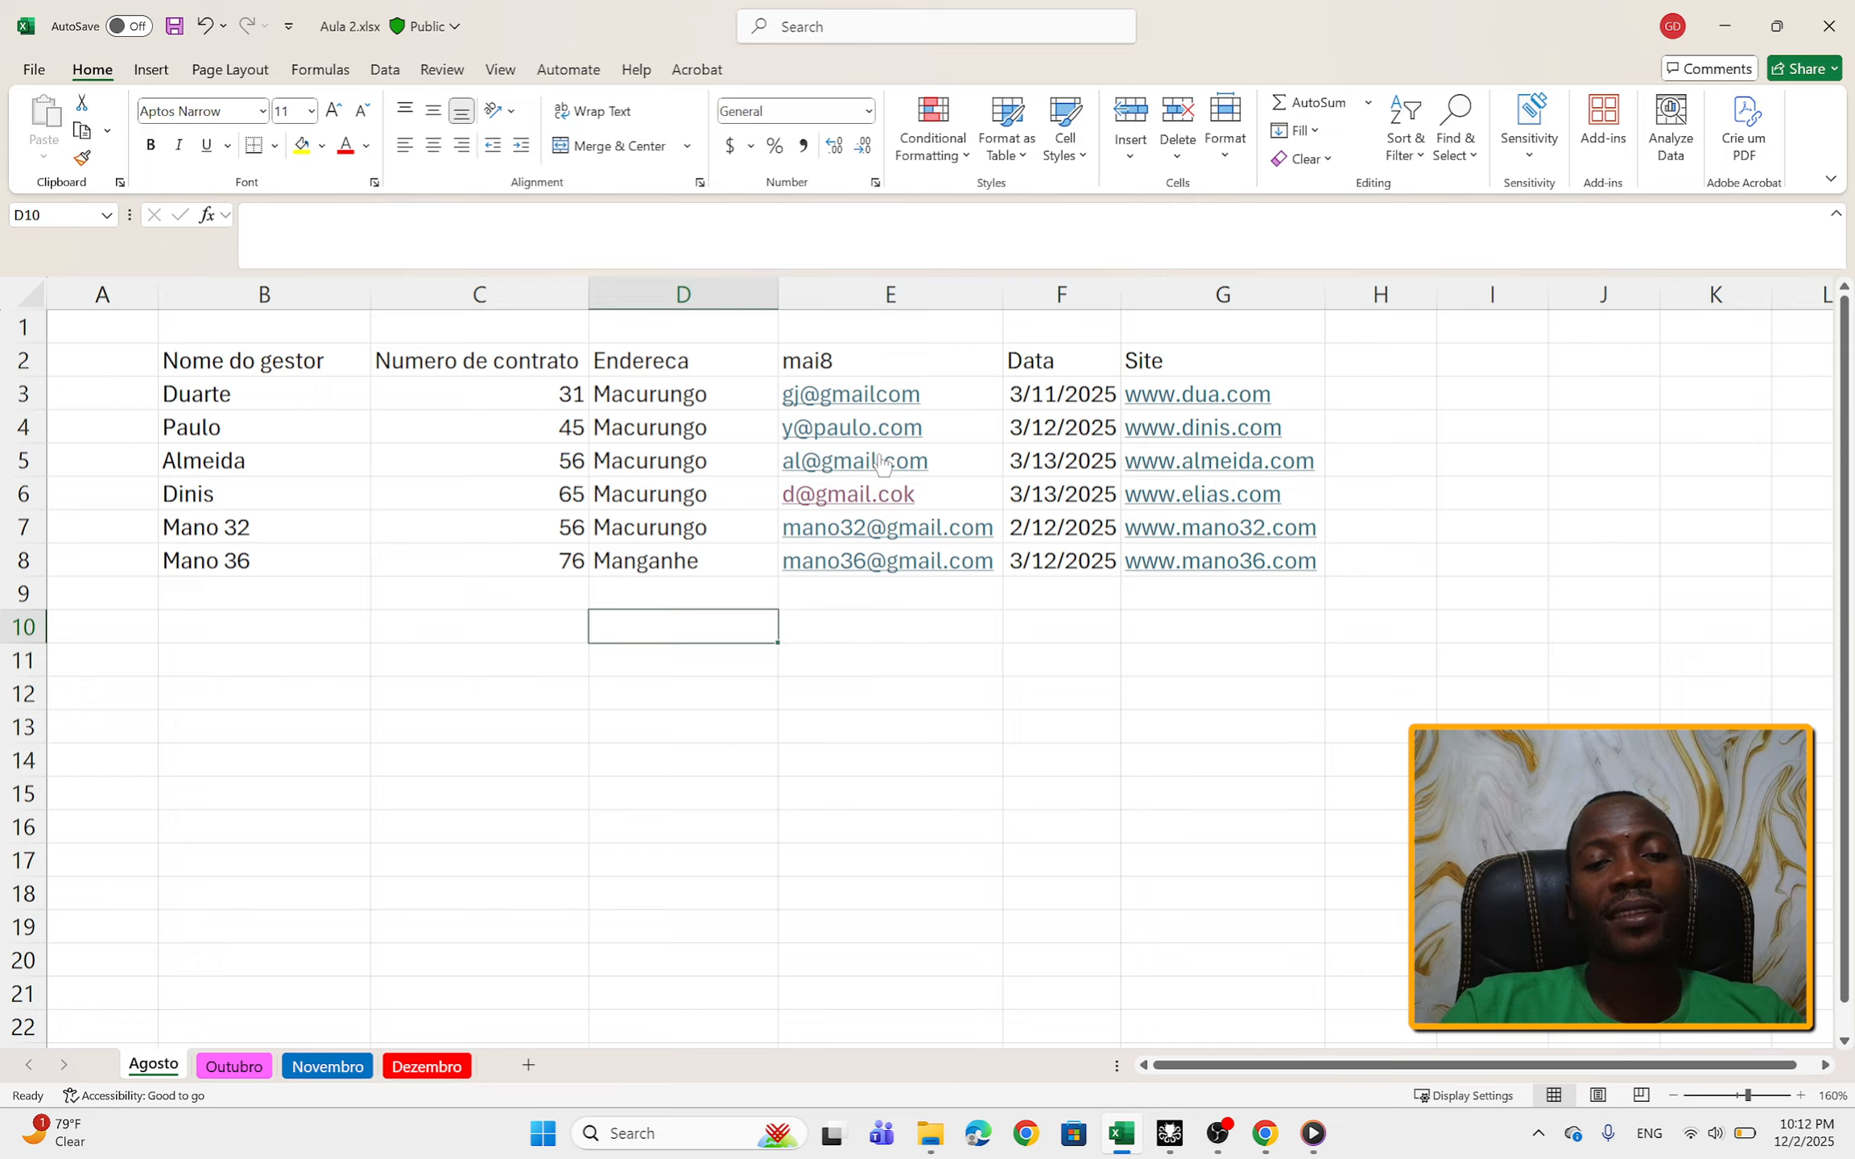
pyautogui.click(919, 364)
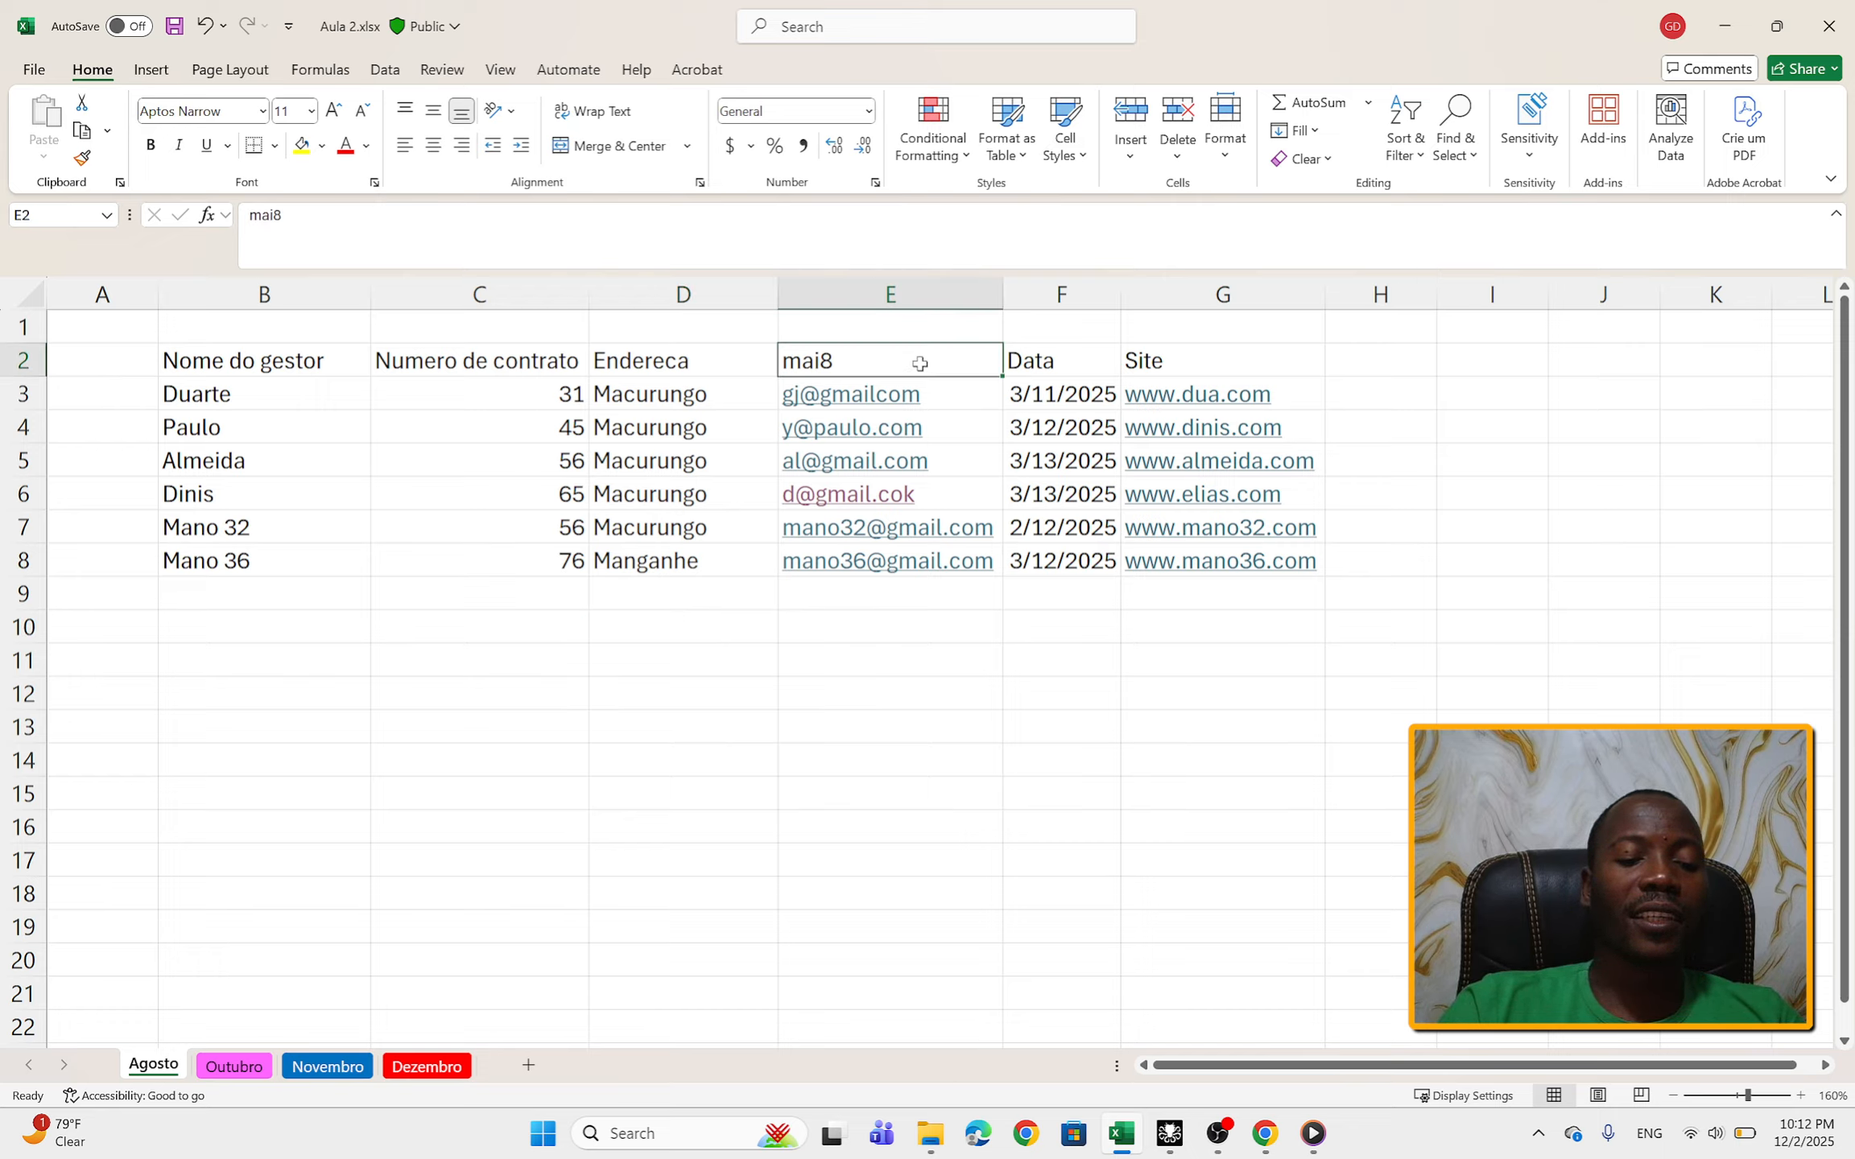
pyautogui.write('d')
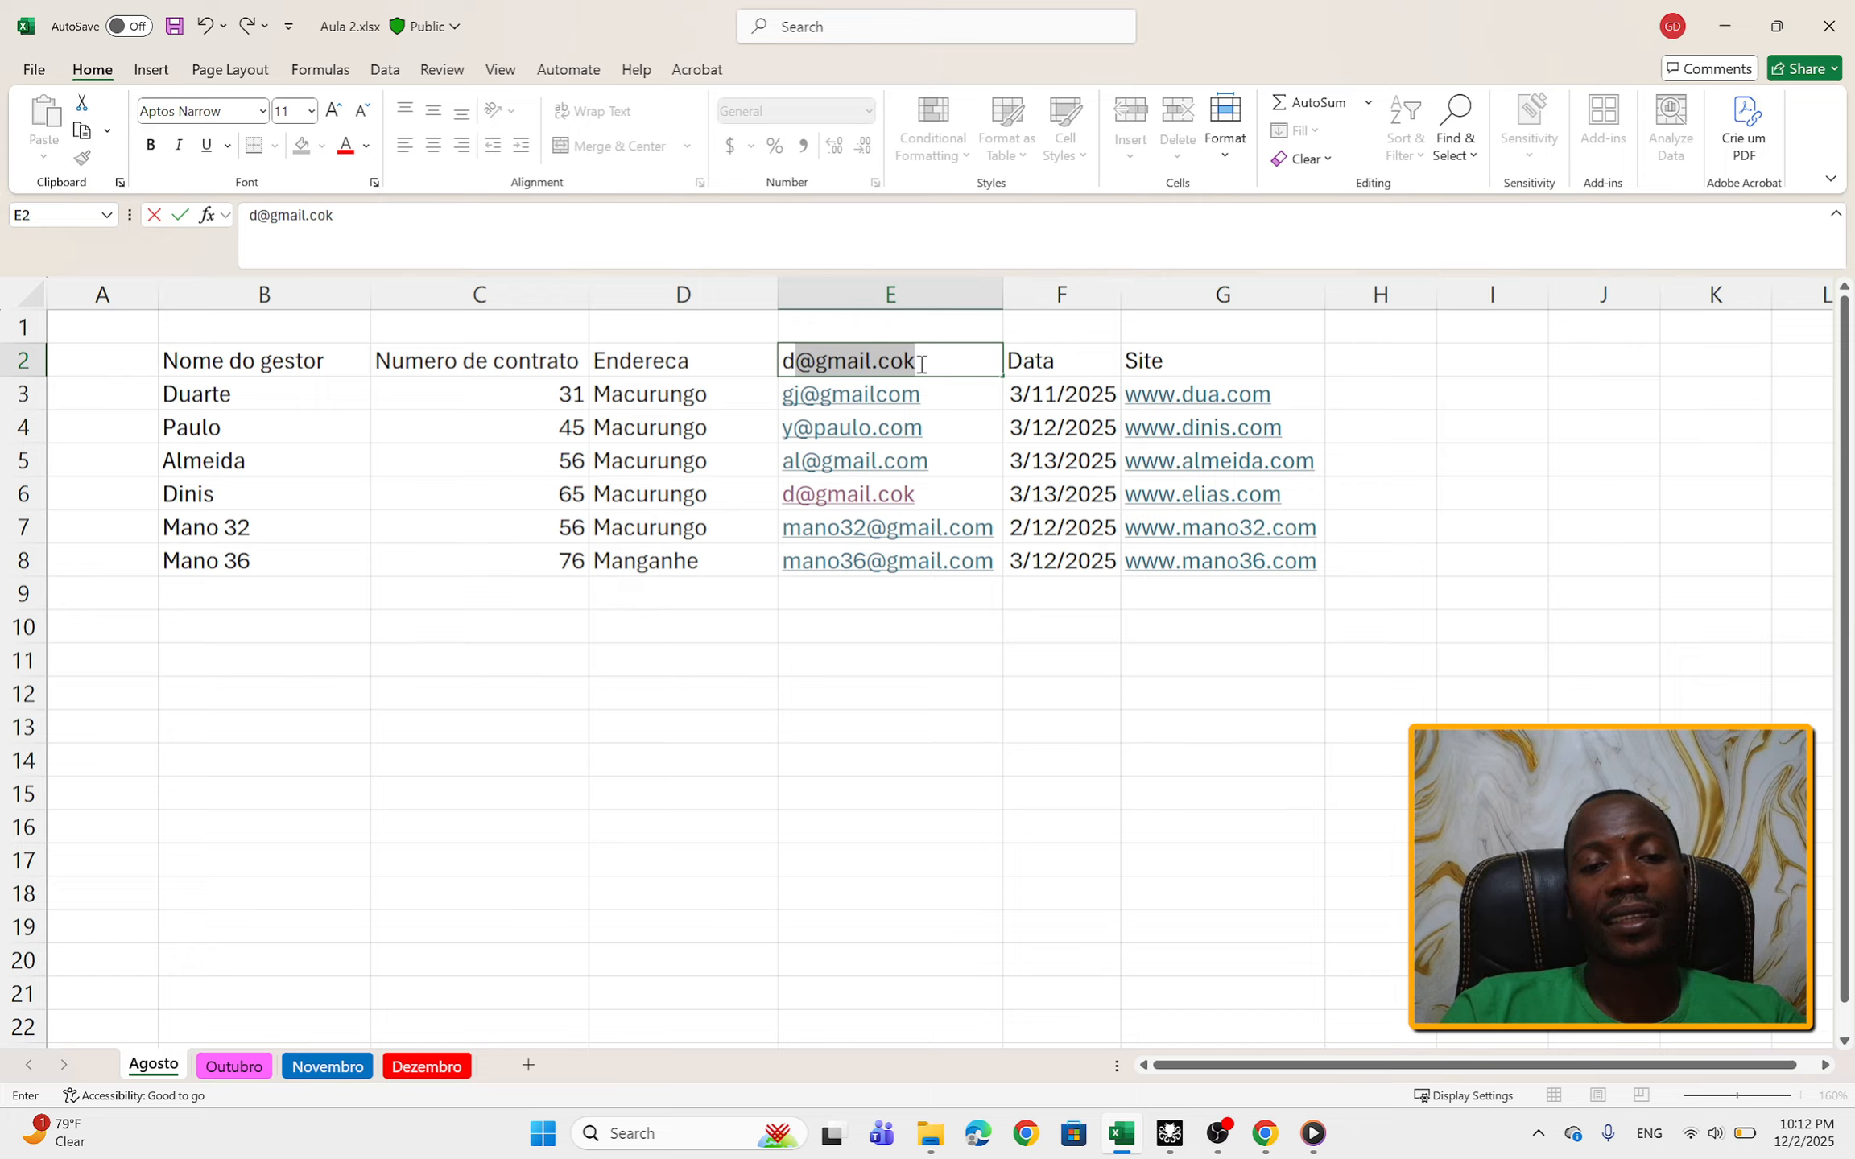
pyautogui.press('BackSpace')
pyautogui.press('BackSpace')
pyautogui.write('d')
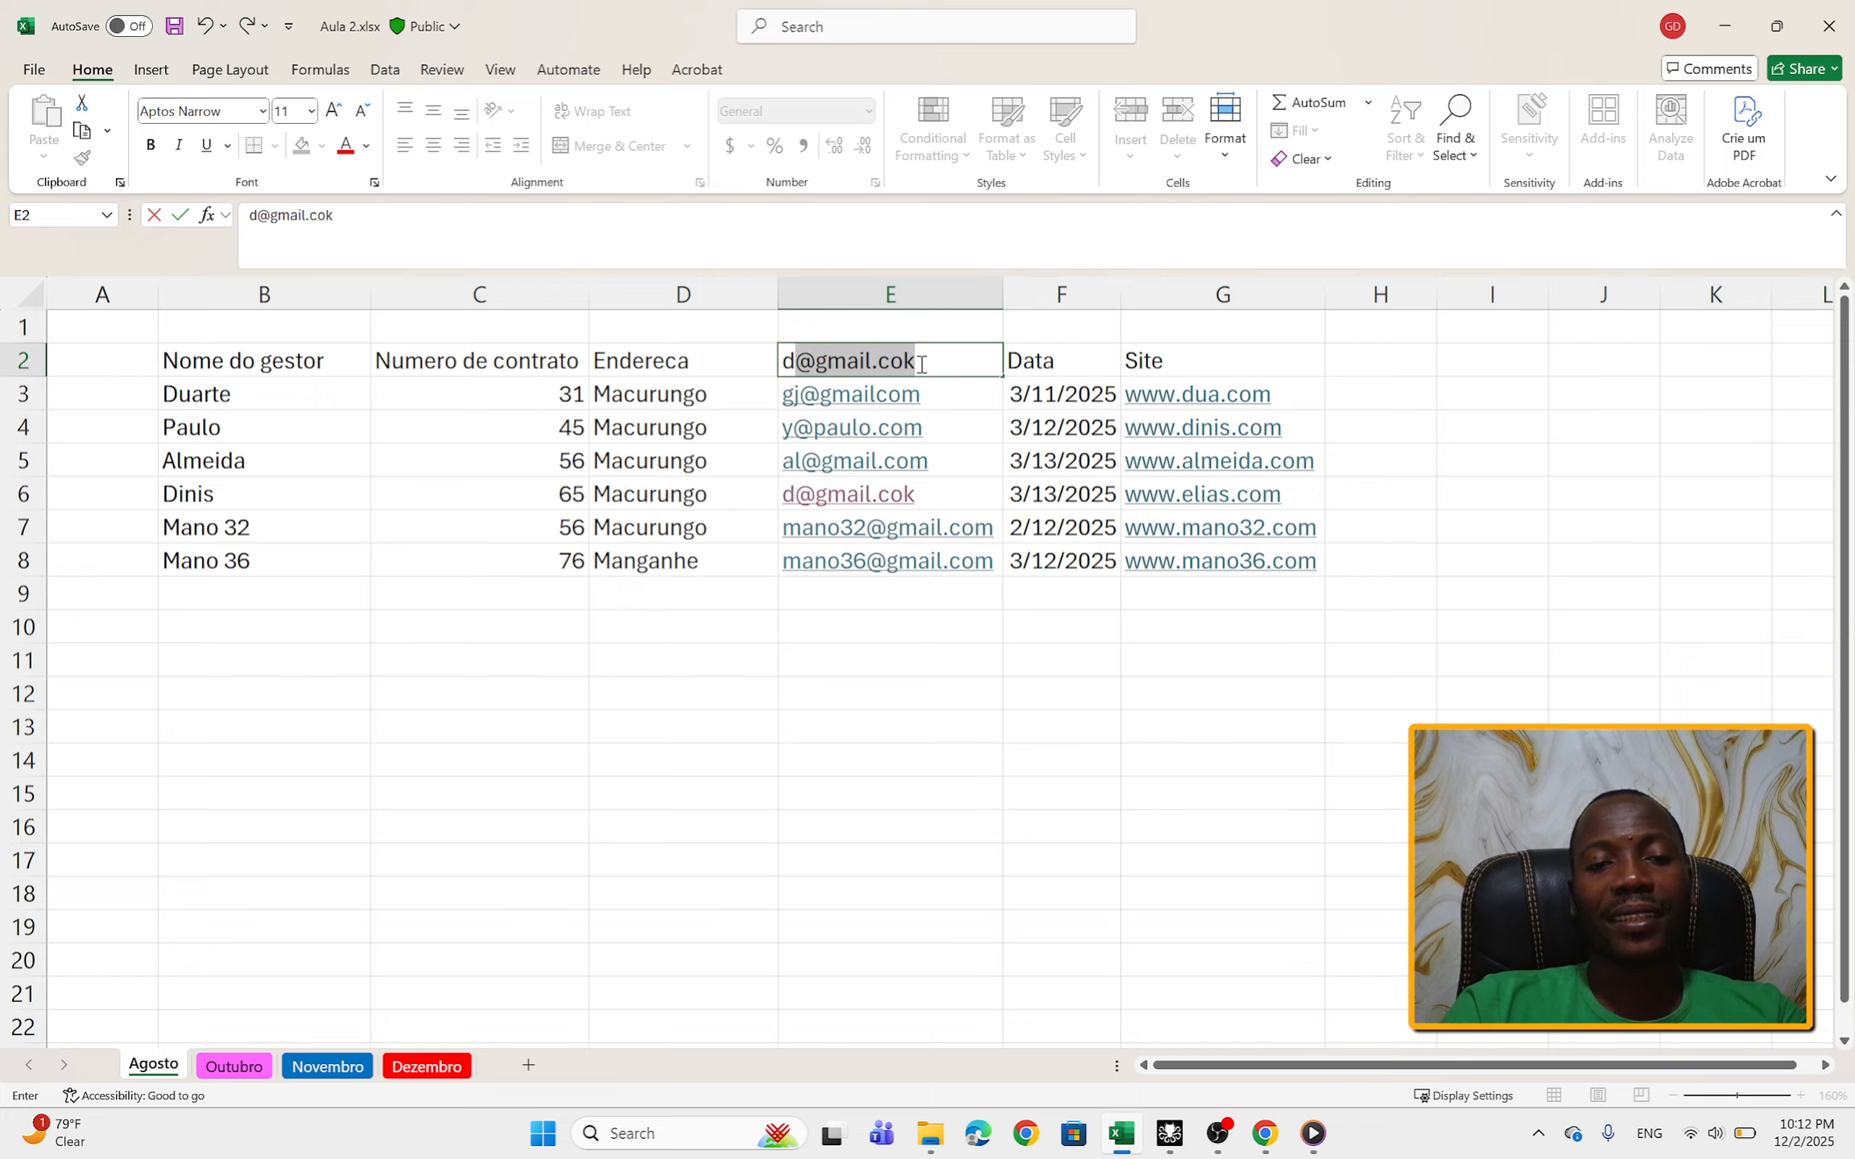
pyautogui.press('BackSpace')
pyautogui.press('BackSpace')
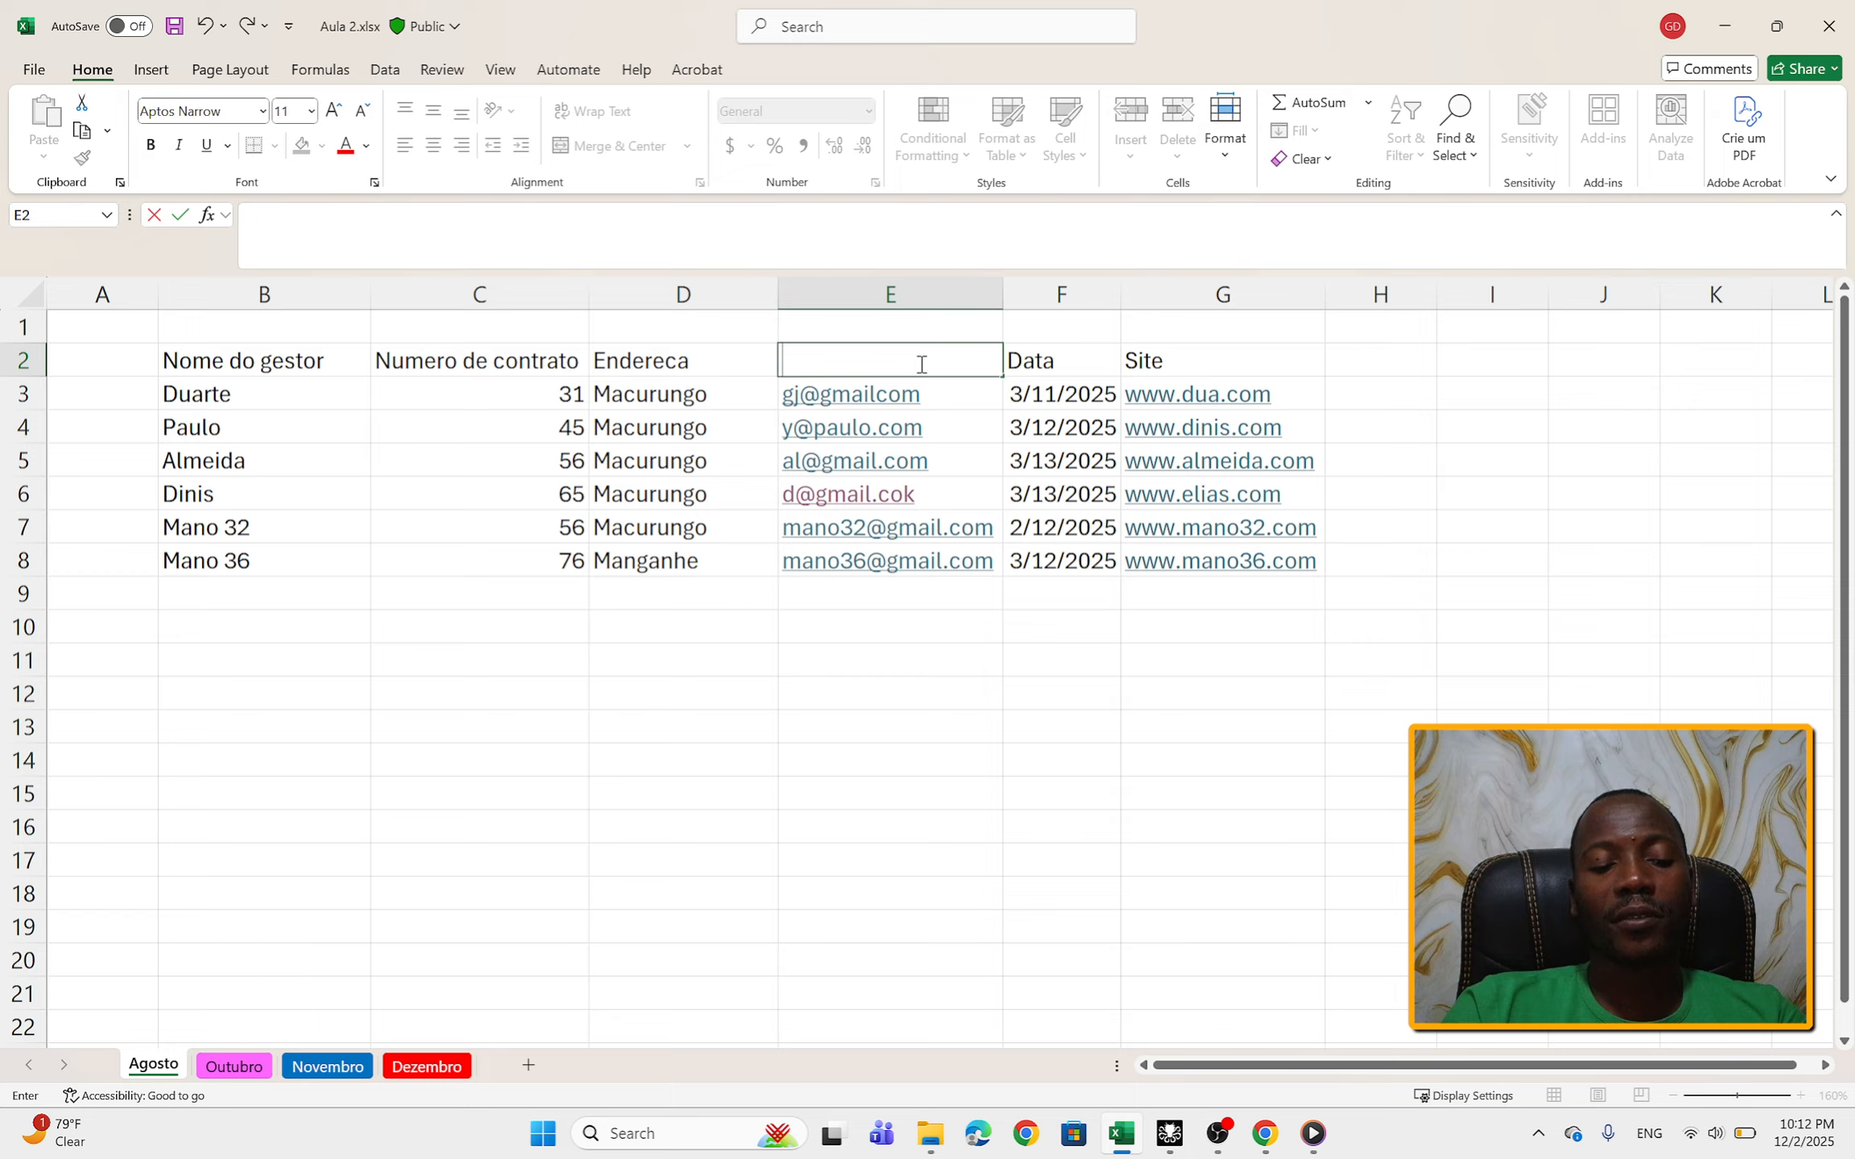
pyautogui.write('z')
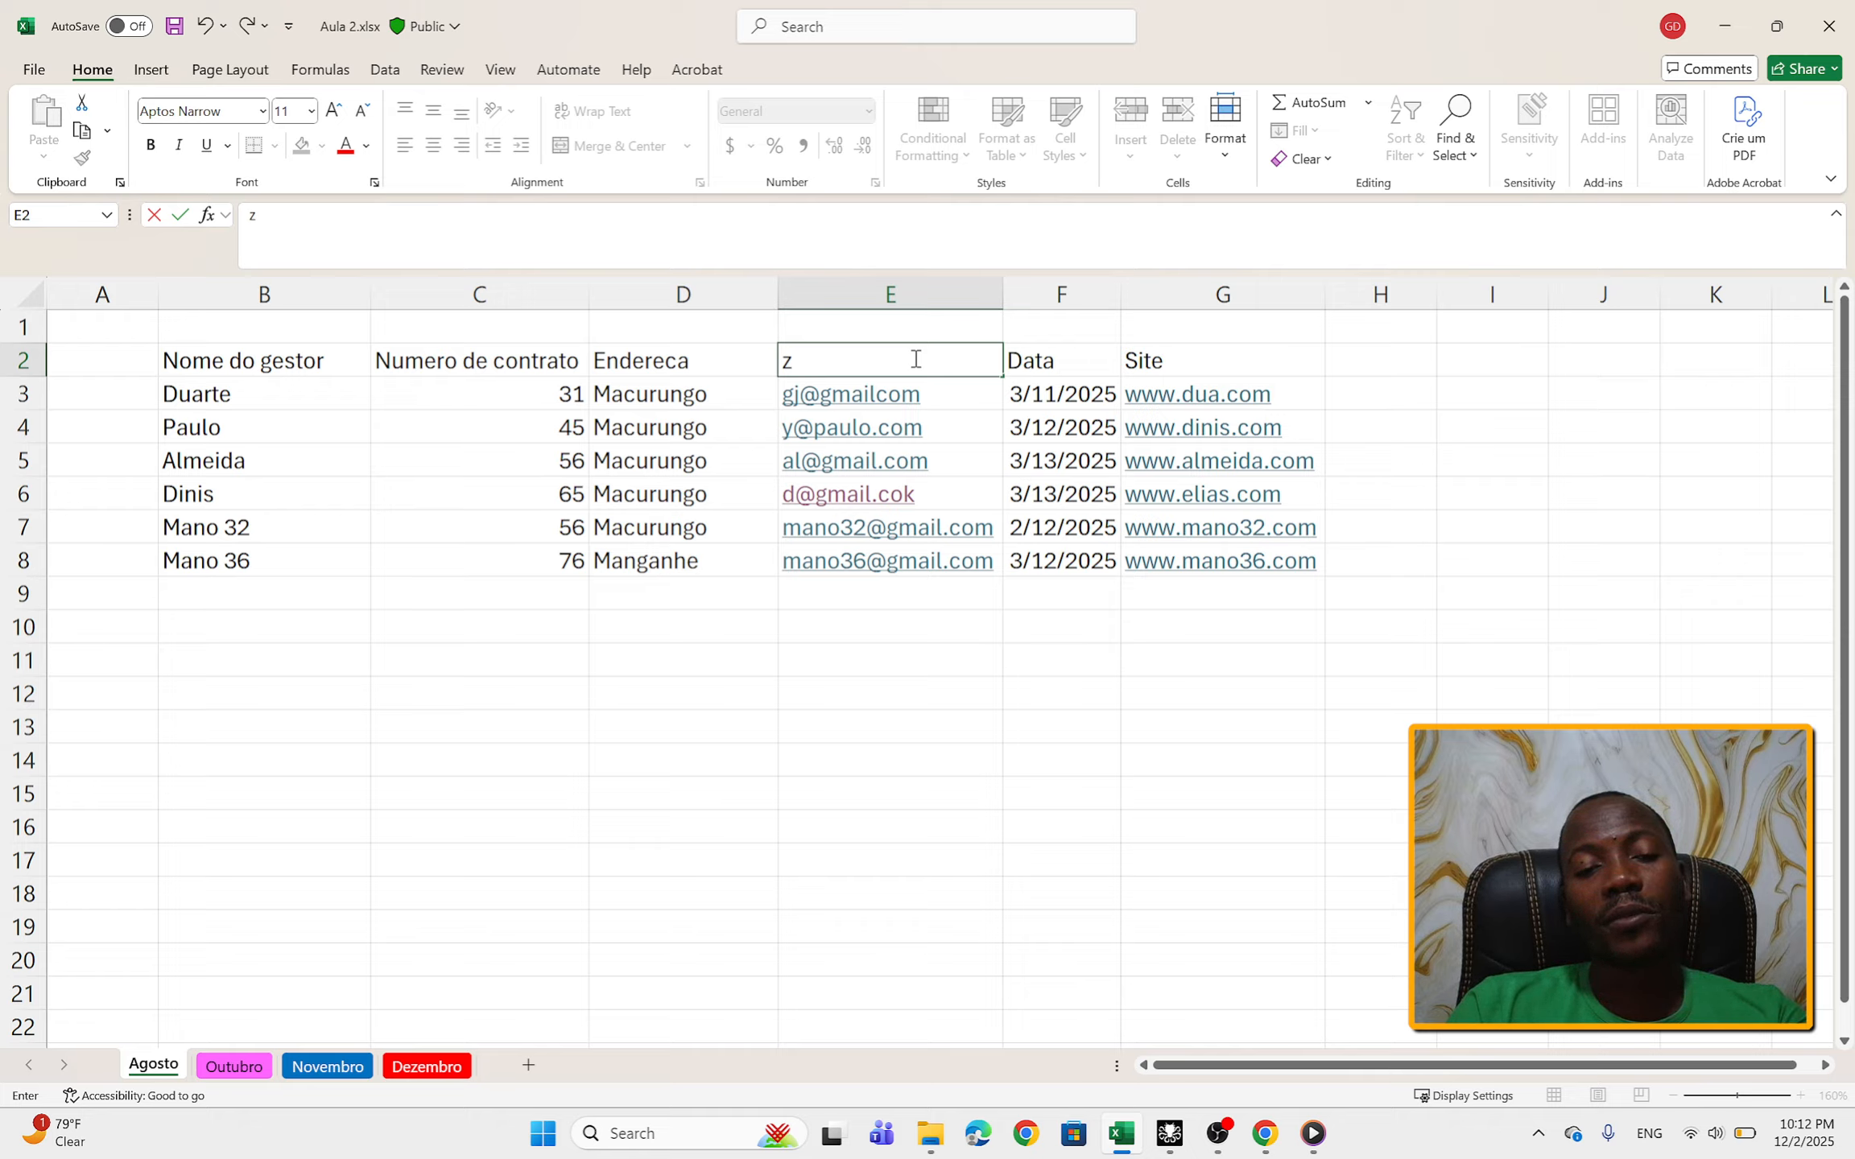
pyautogui.press('Escape')
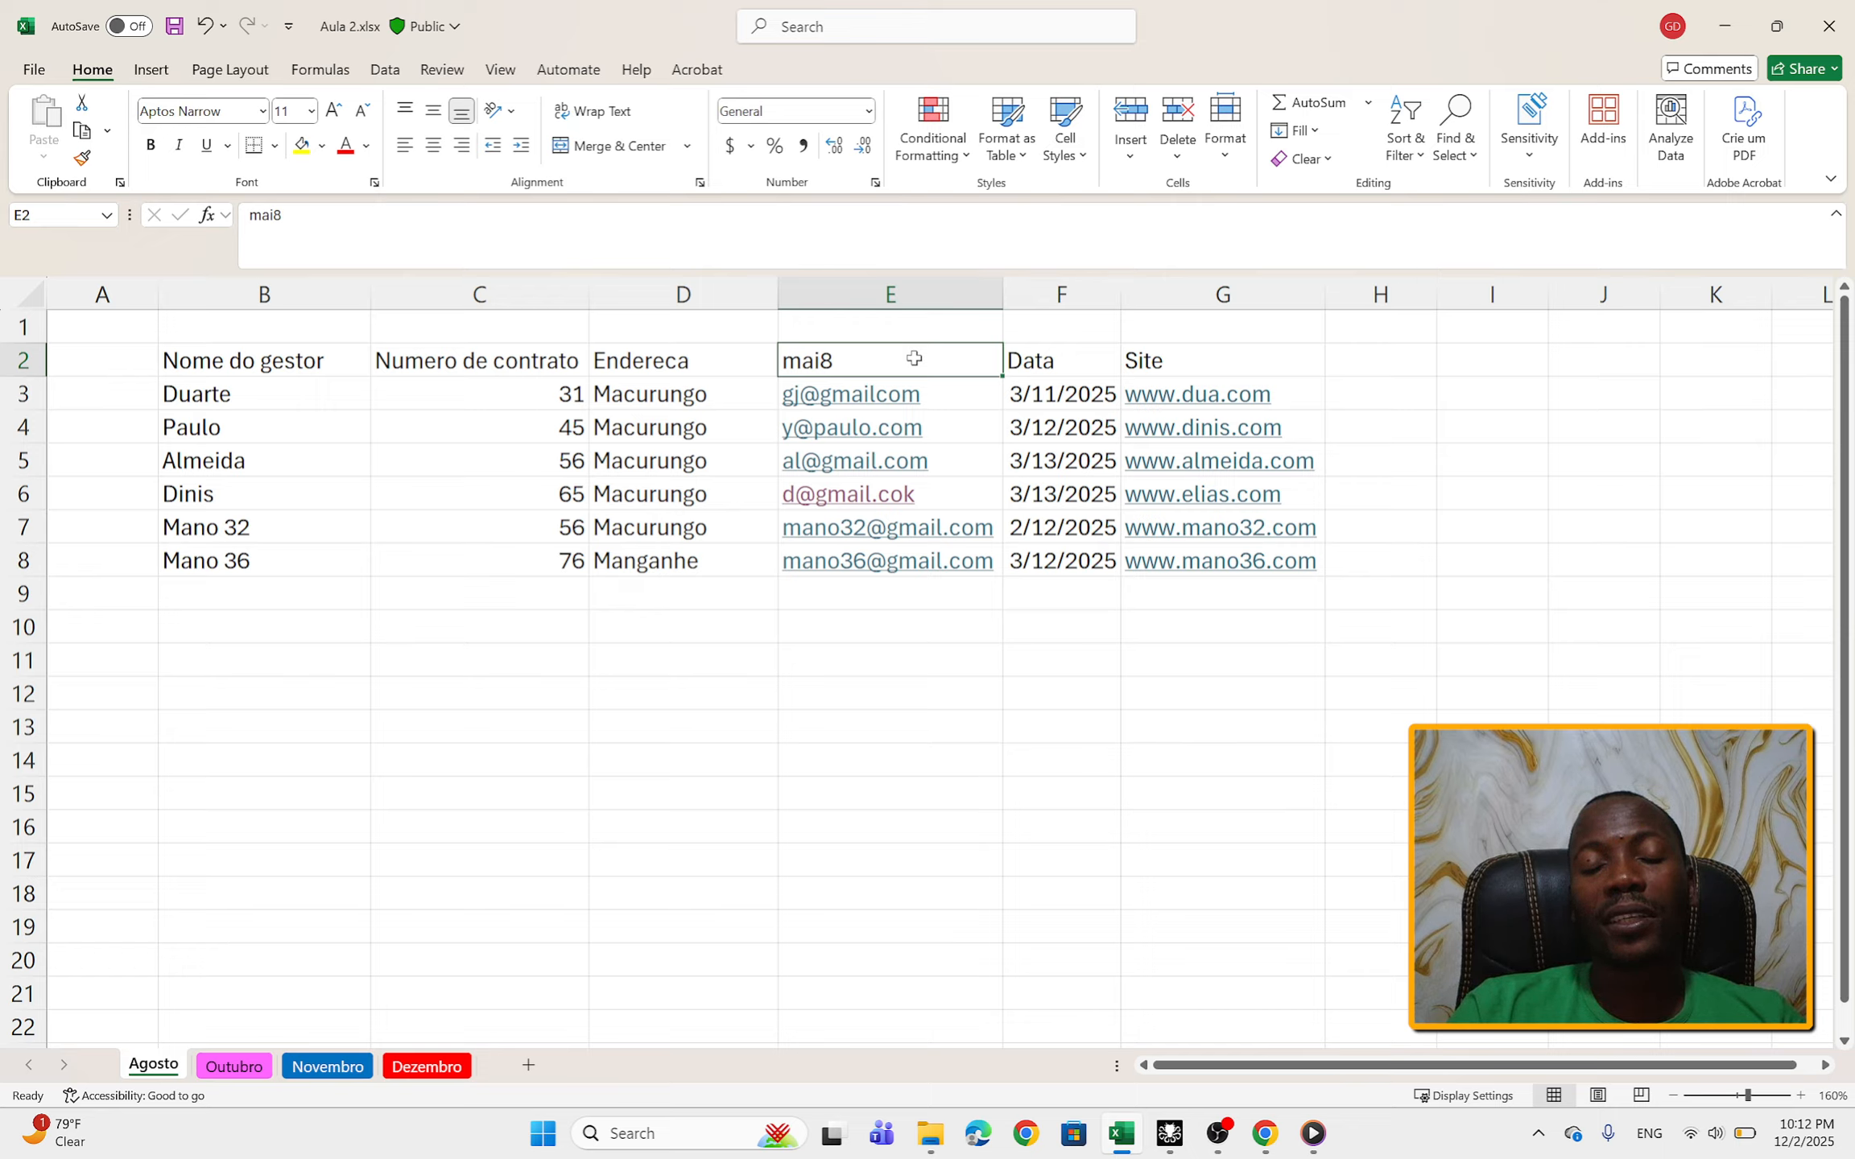
pyautogui.click(969, 330)
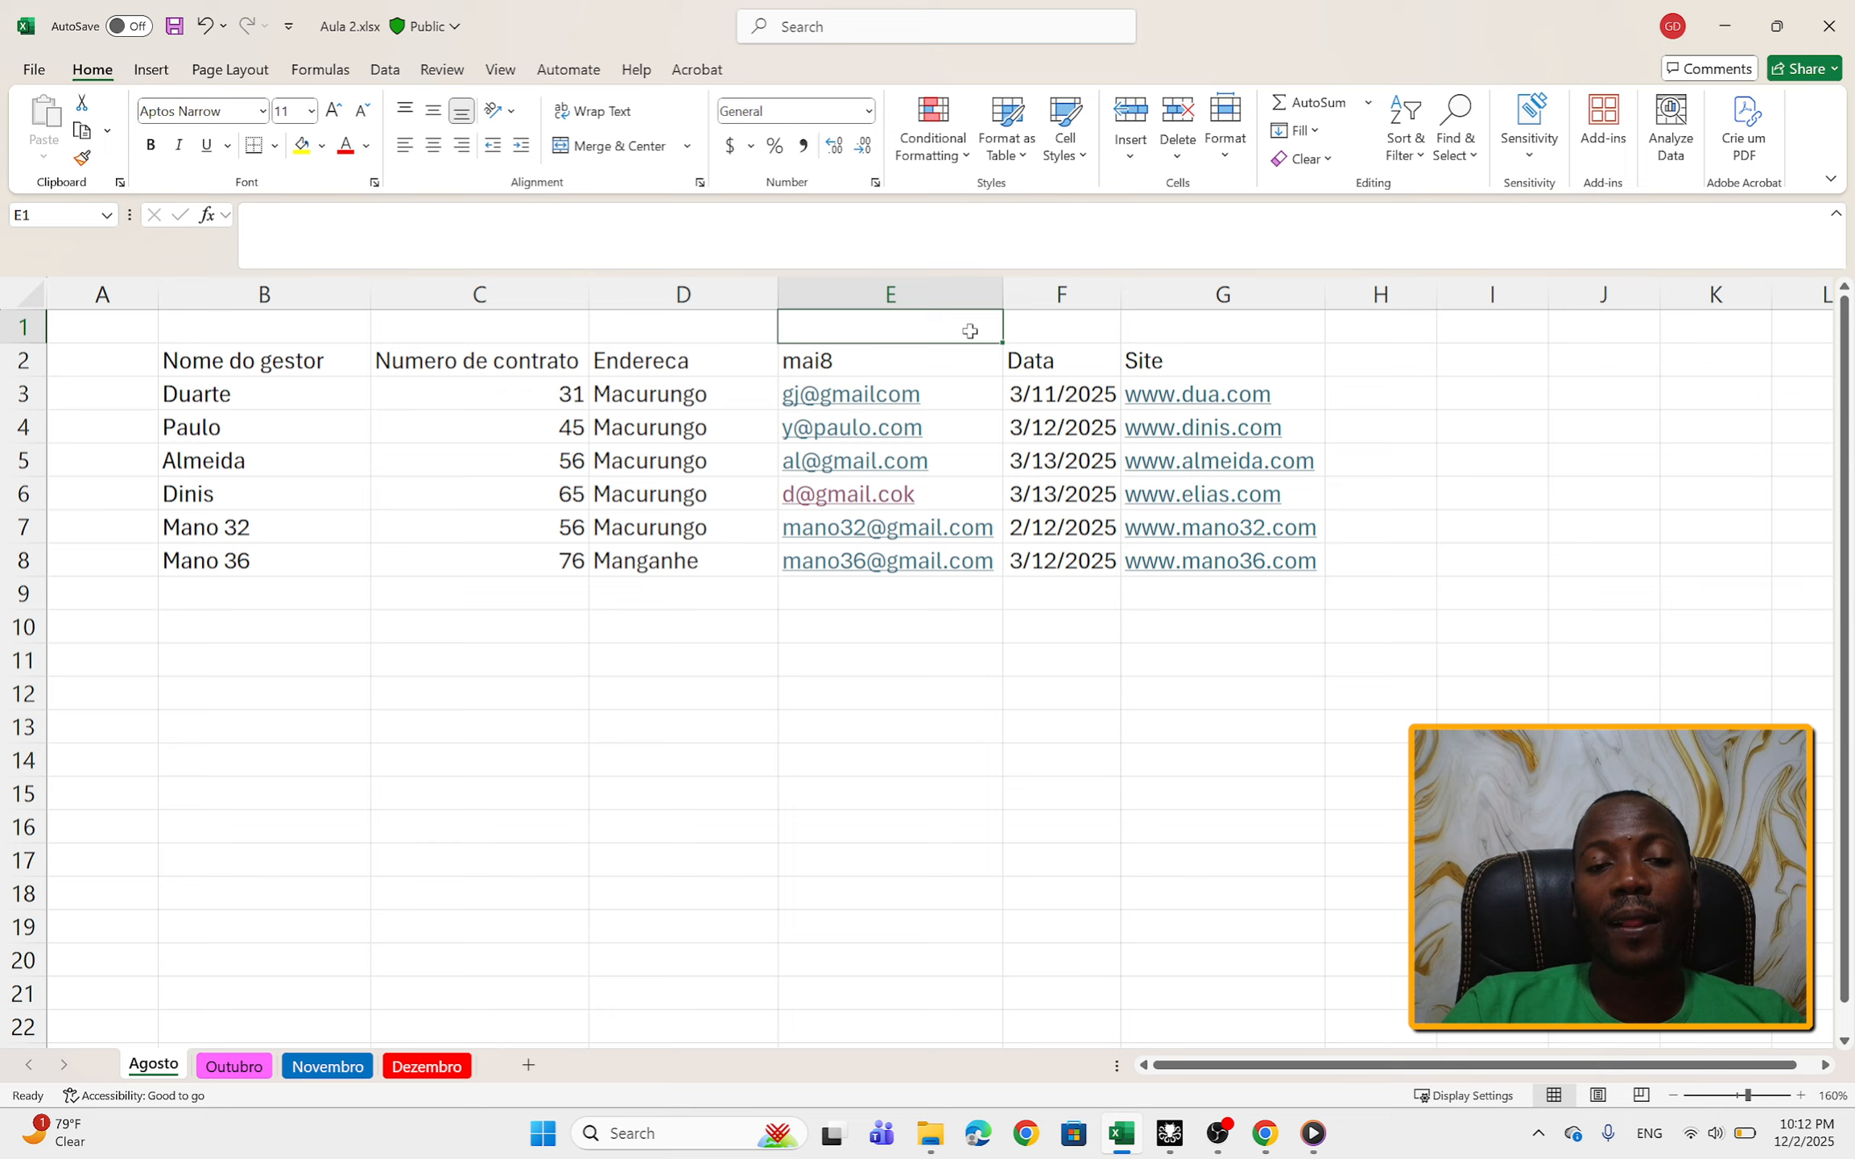
pyautogui.click(923, 372)
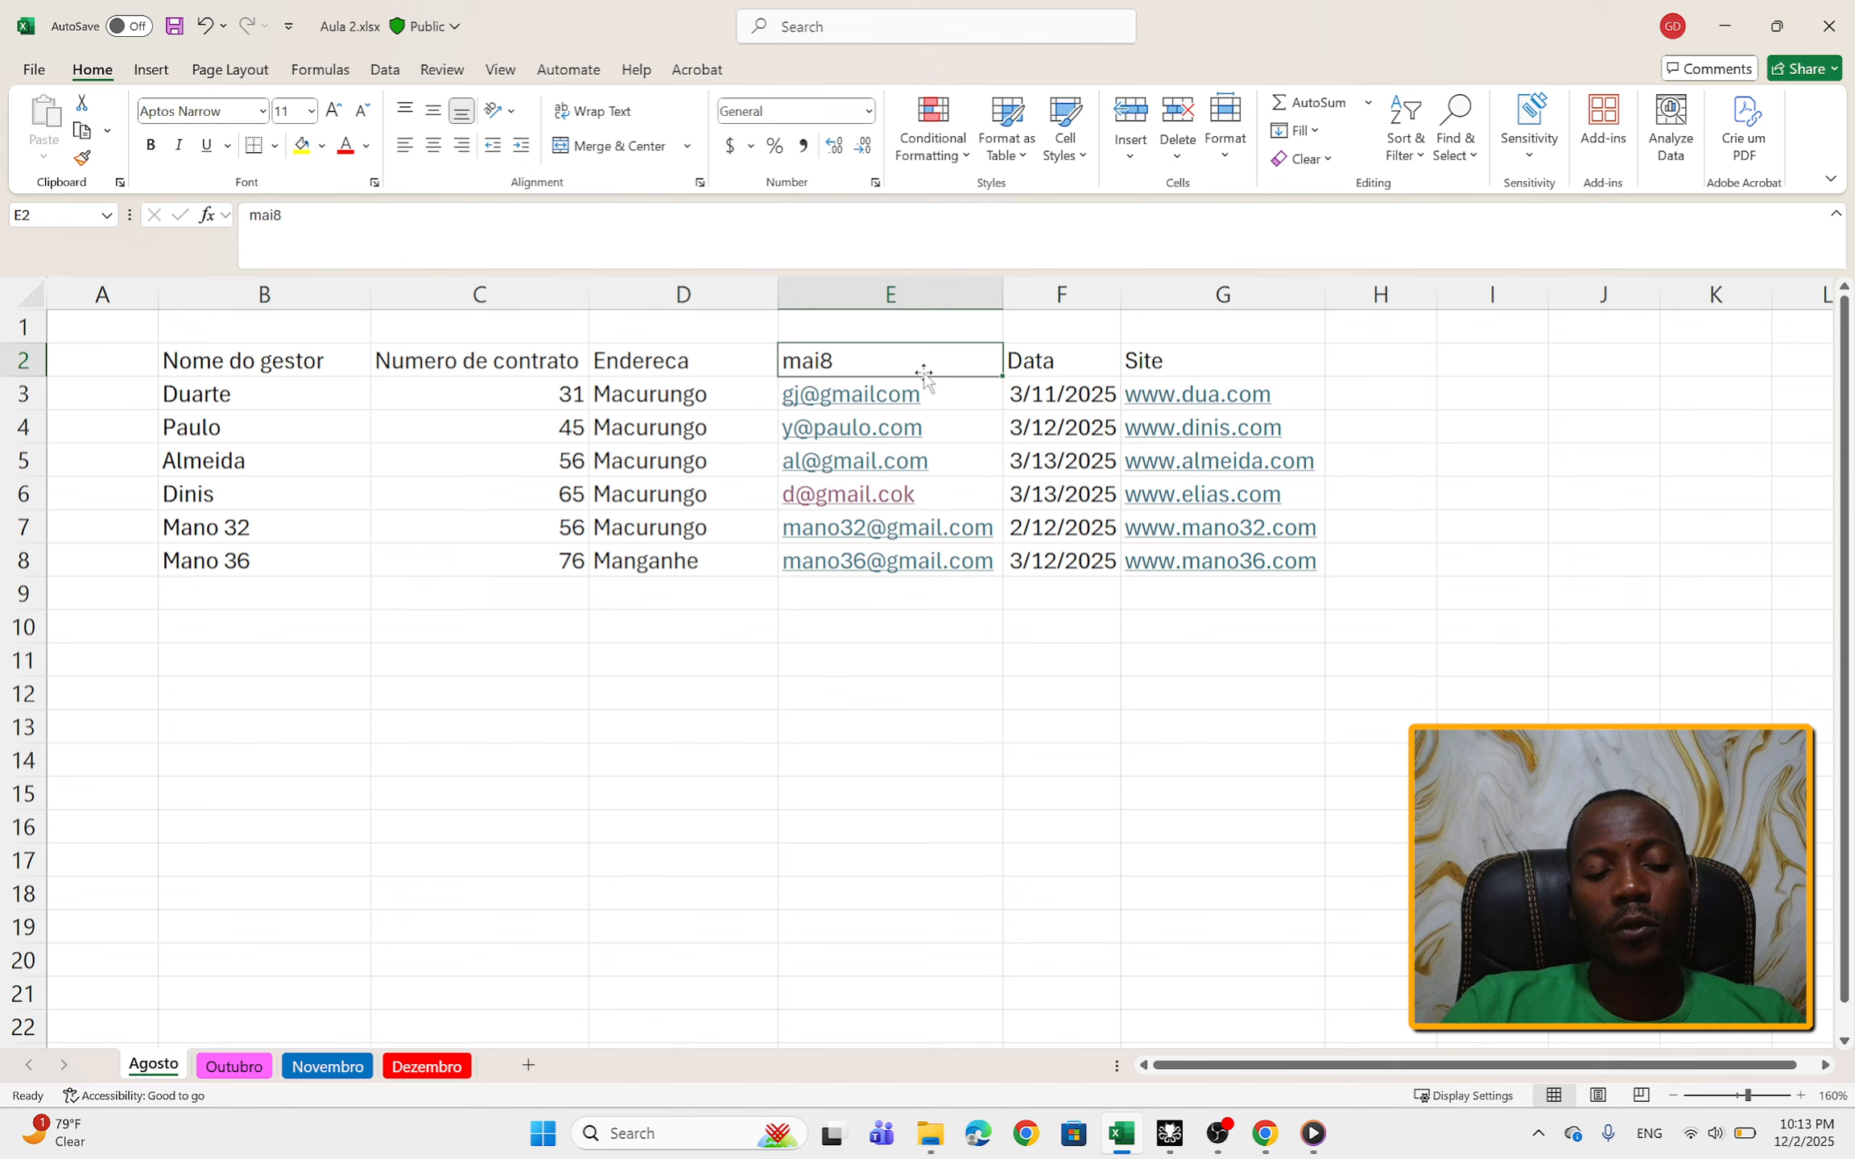
pyautogui.write('z')
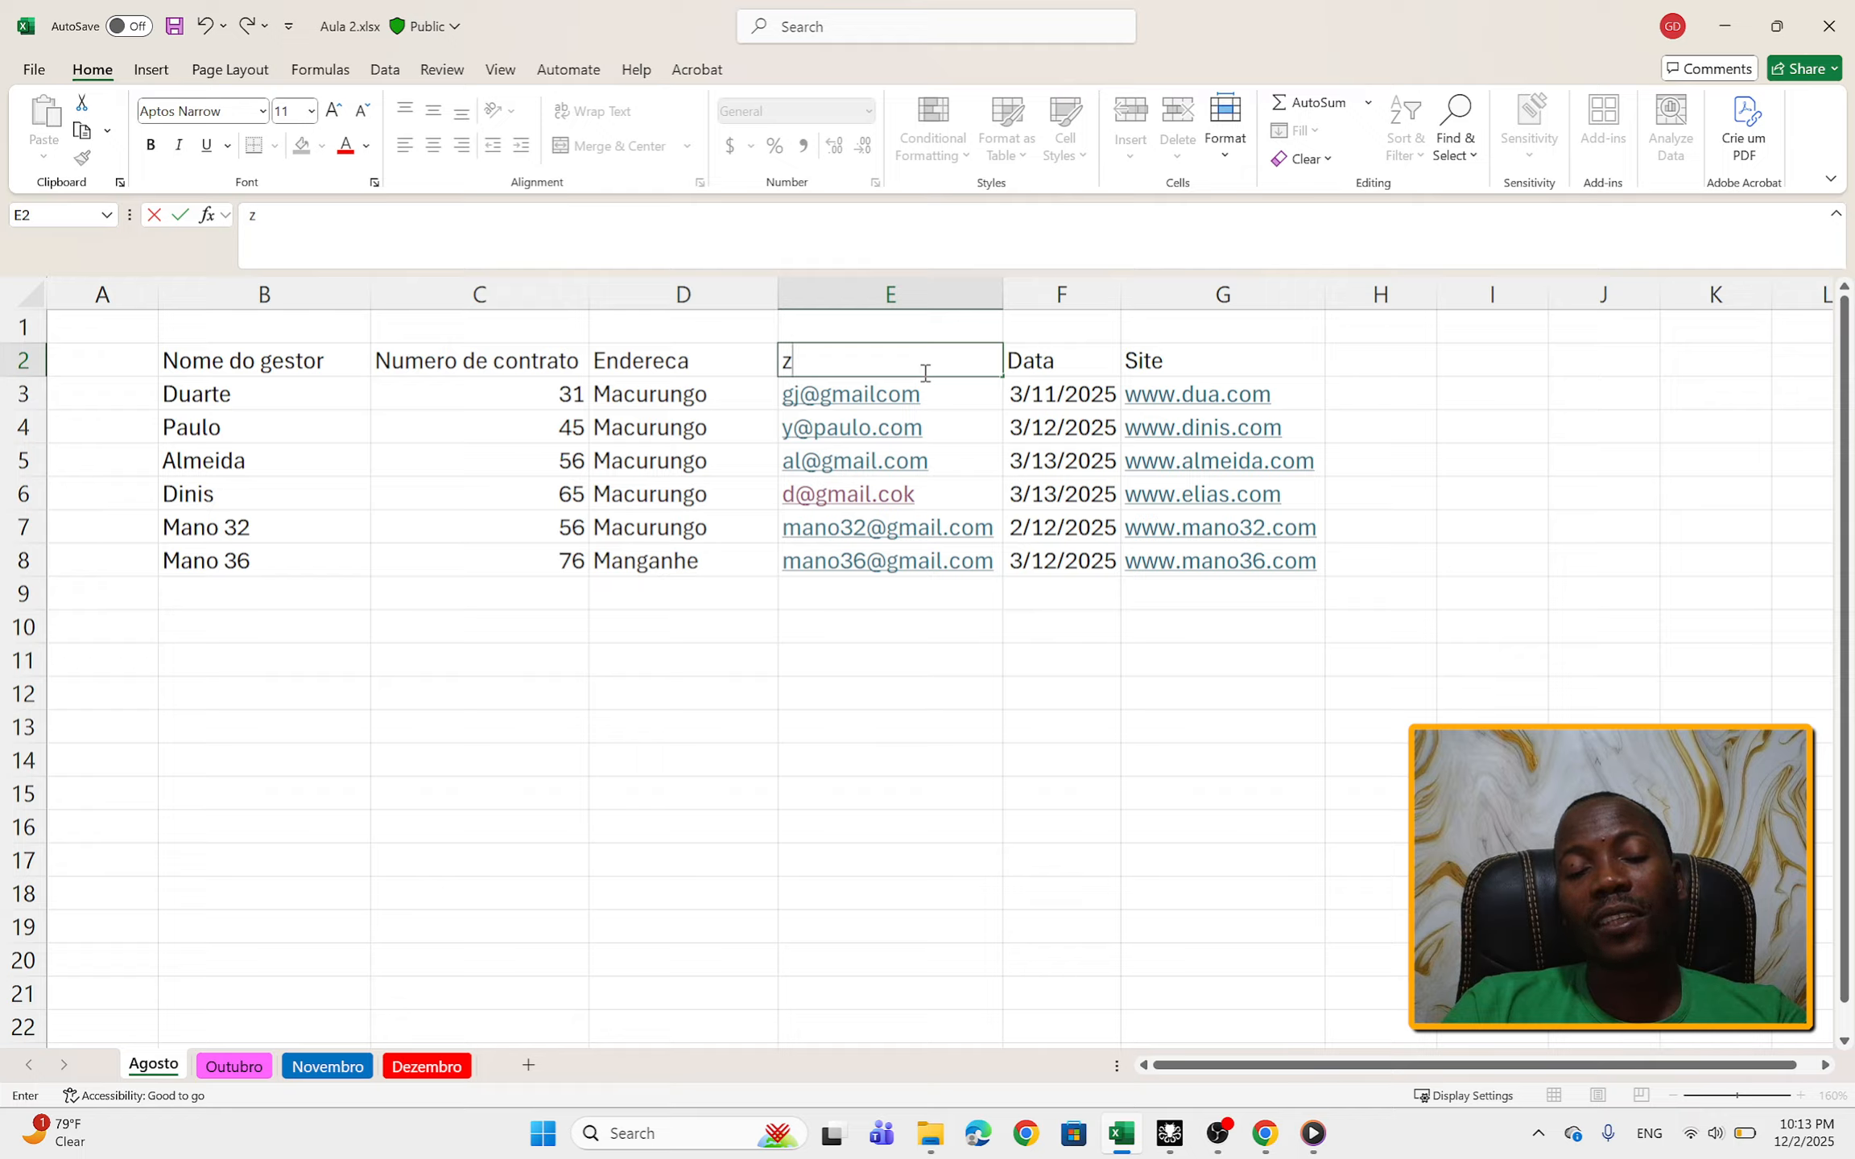
pyautogui.press('Escape')
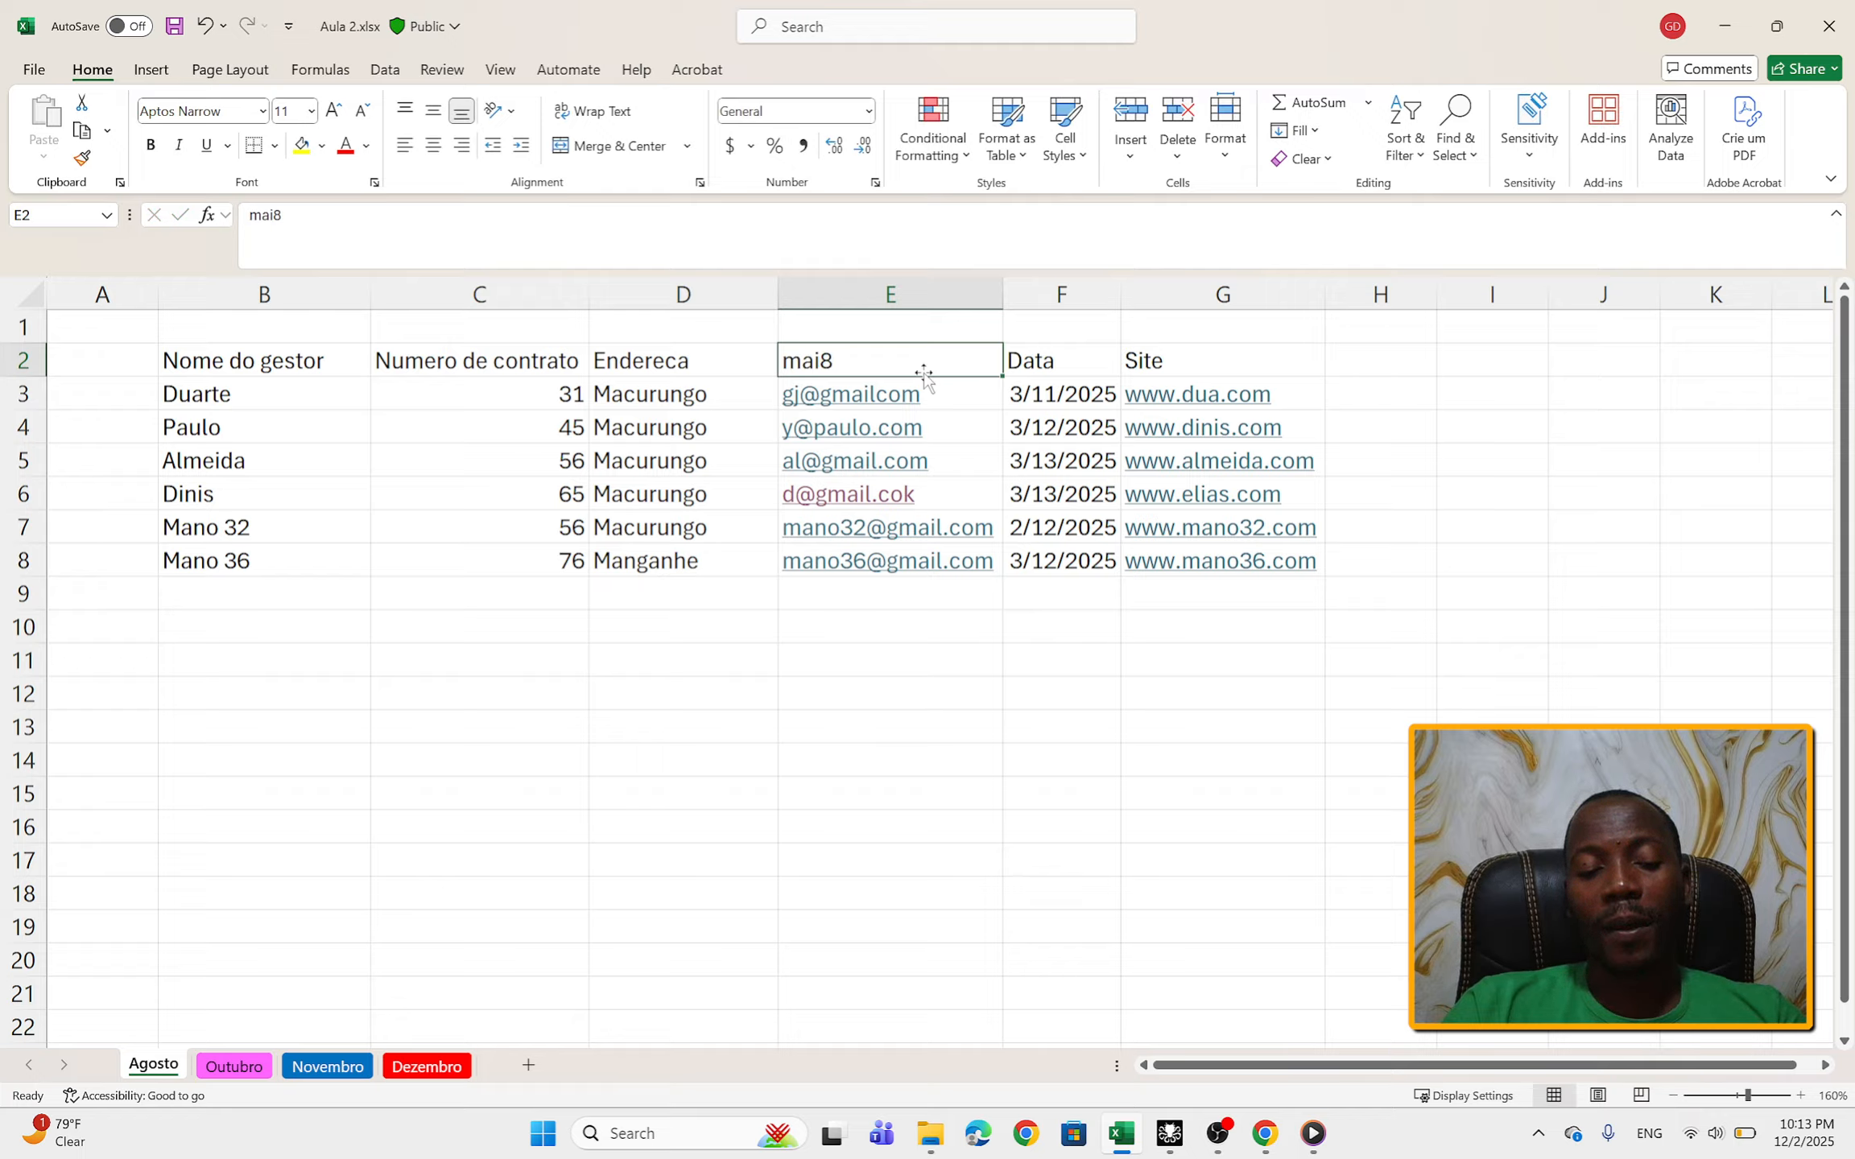
# Step: Replace the column header in cell E2 with z and undo that entry
pyautogui.write('z')
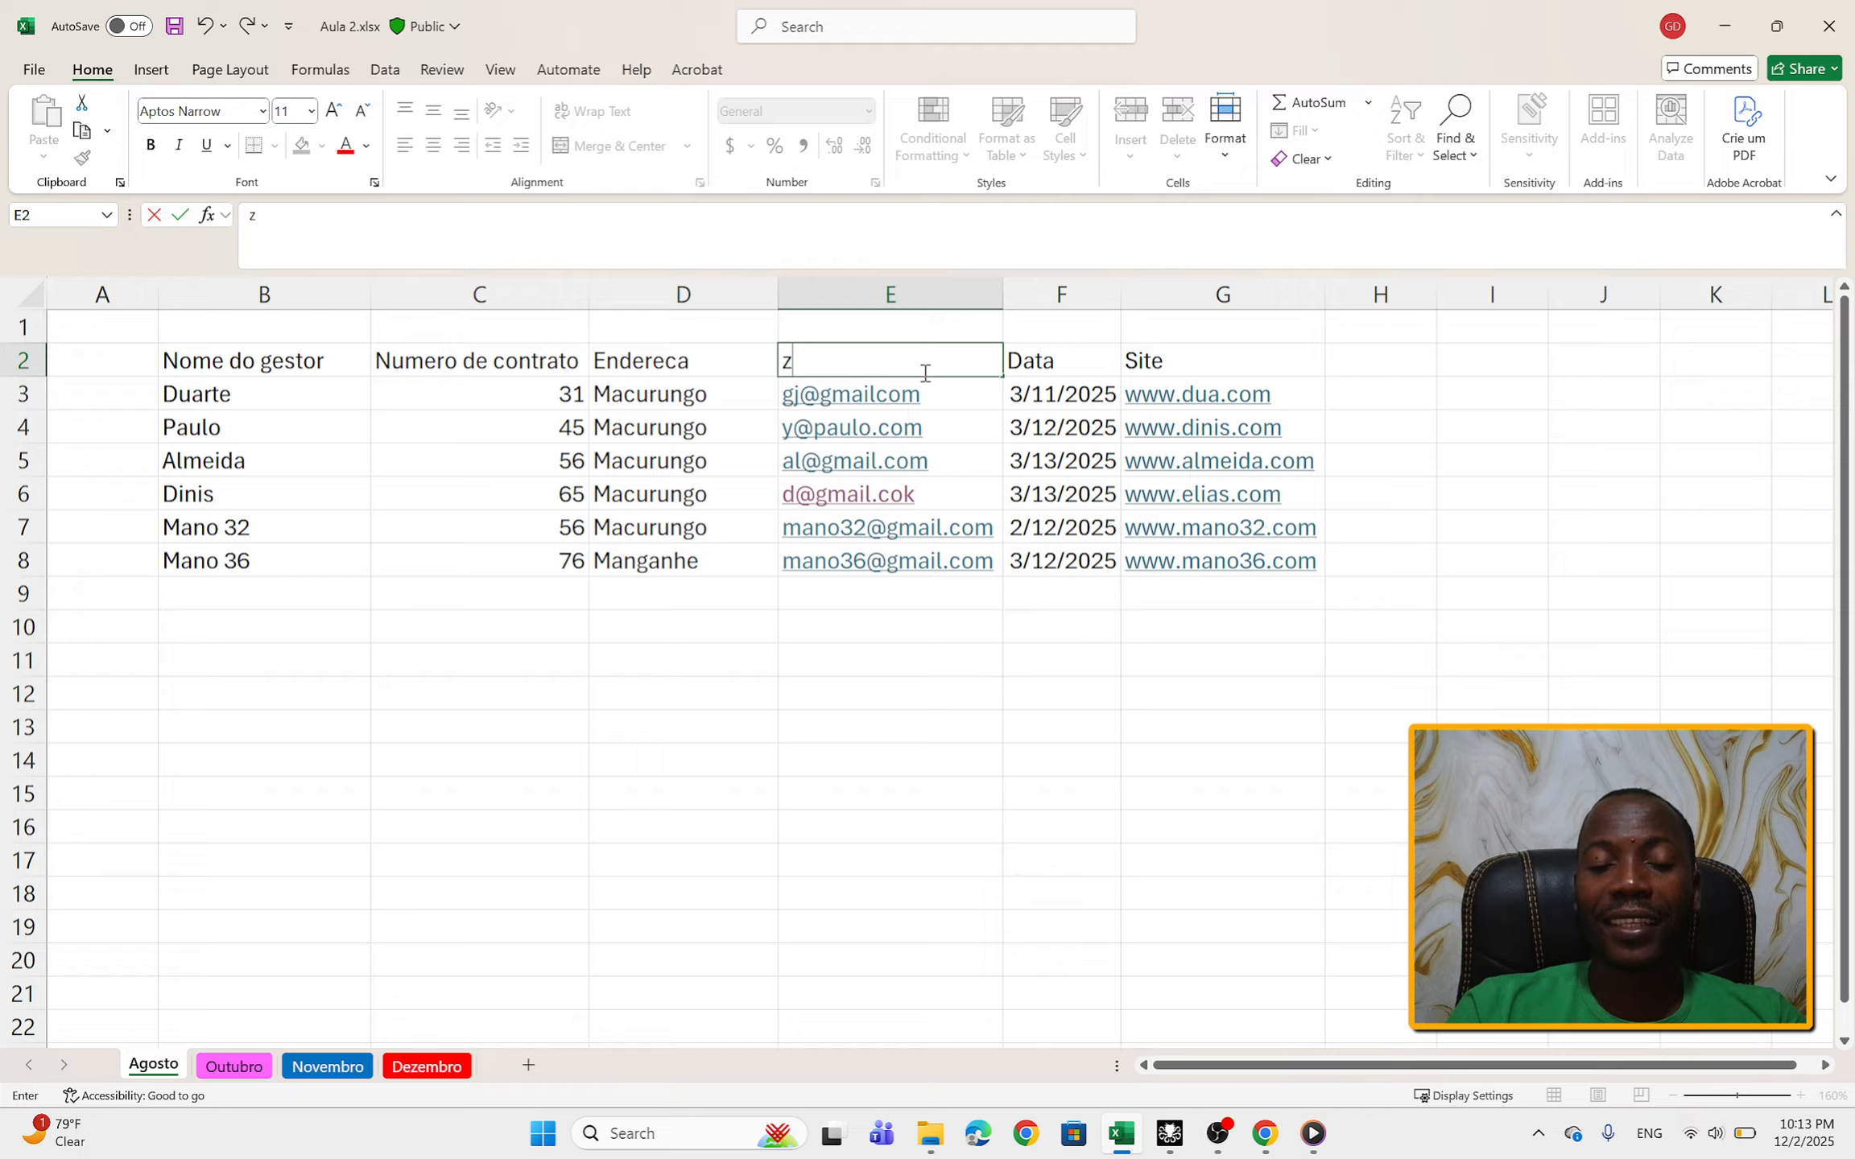
pyautogui.press('Return')
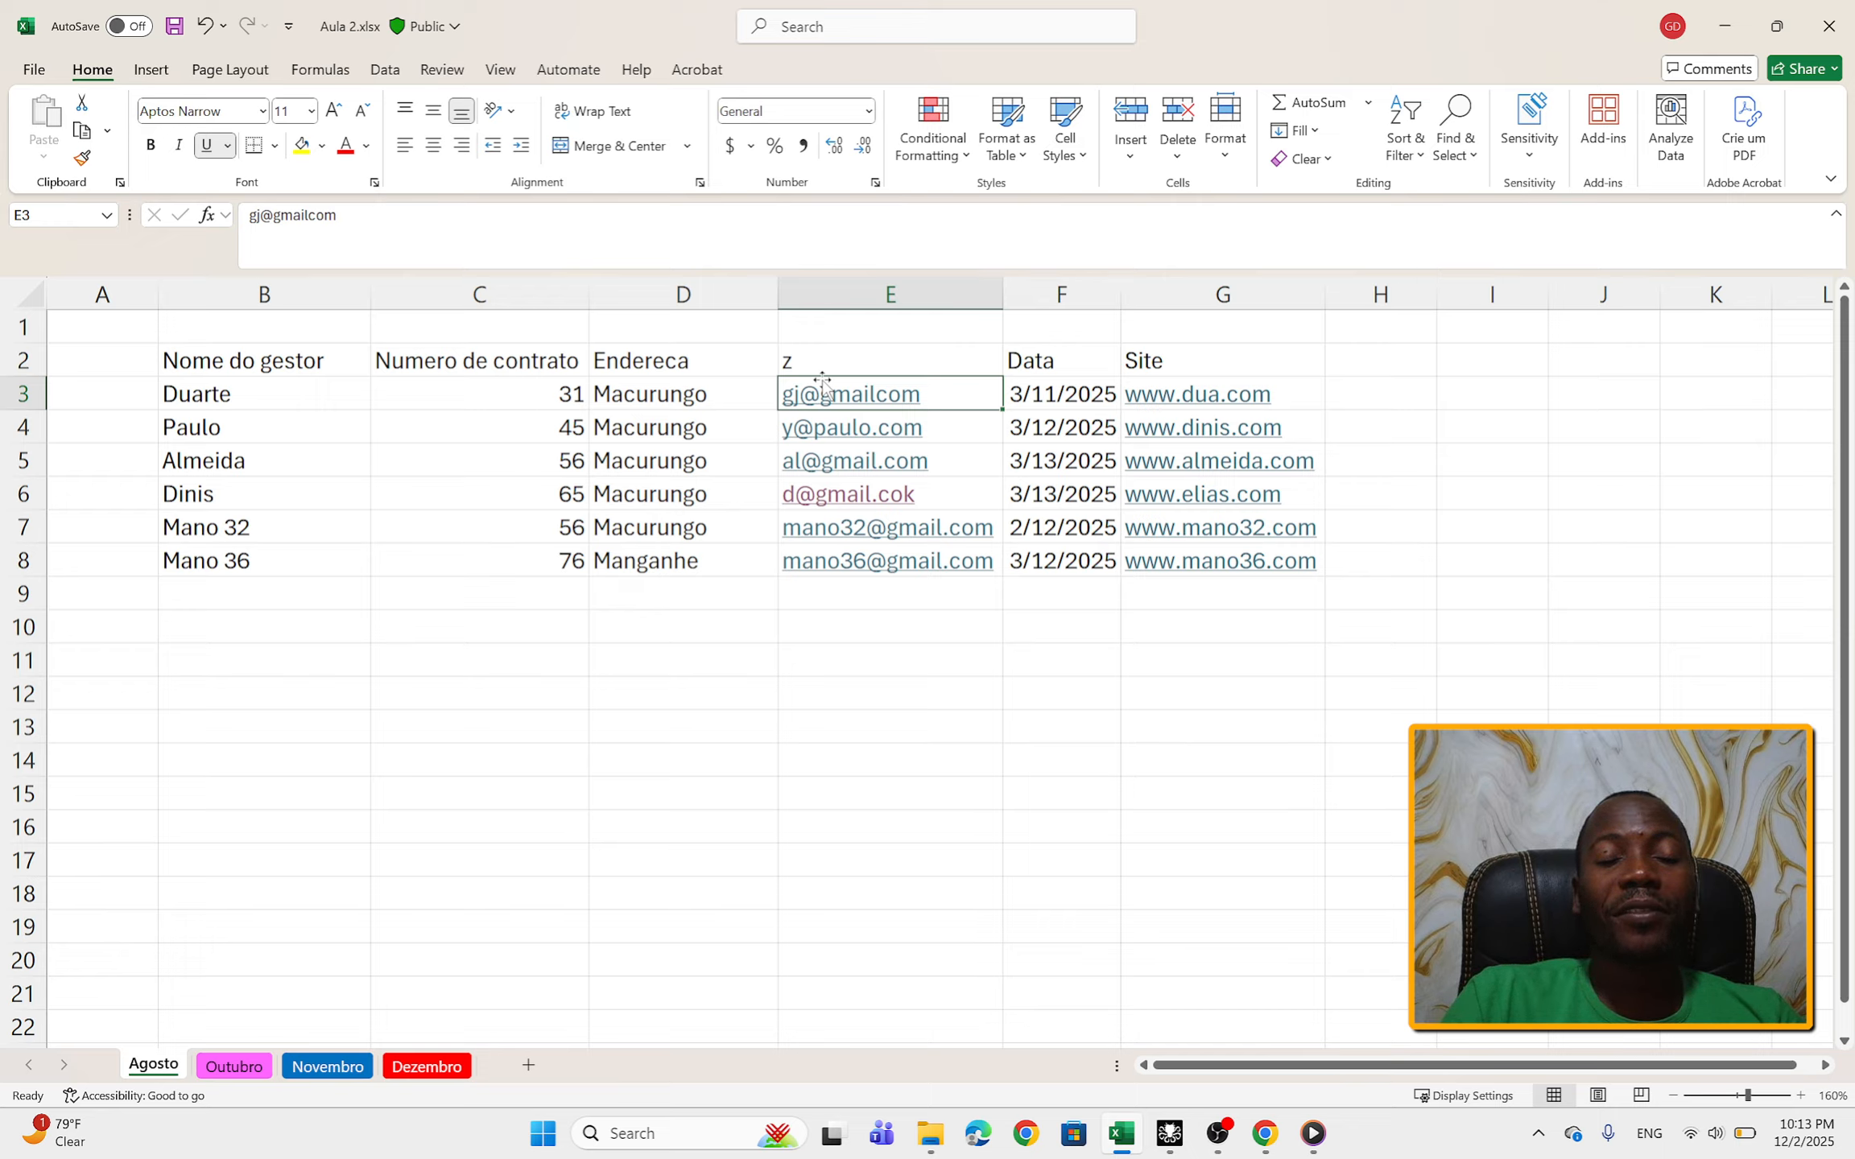
pyautogui.click(206, 37)
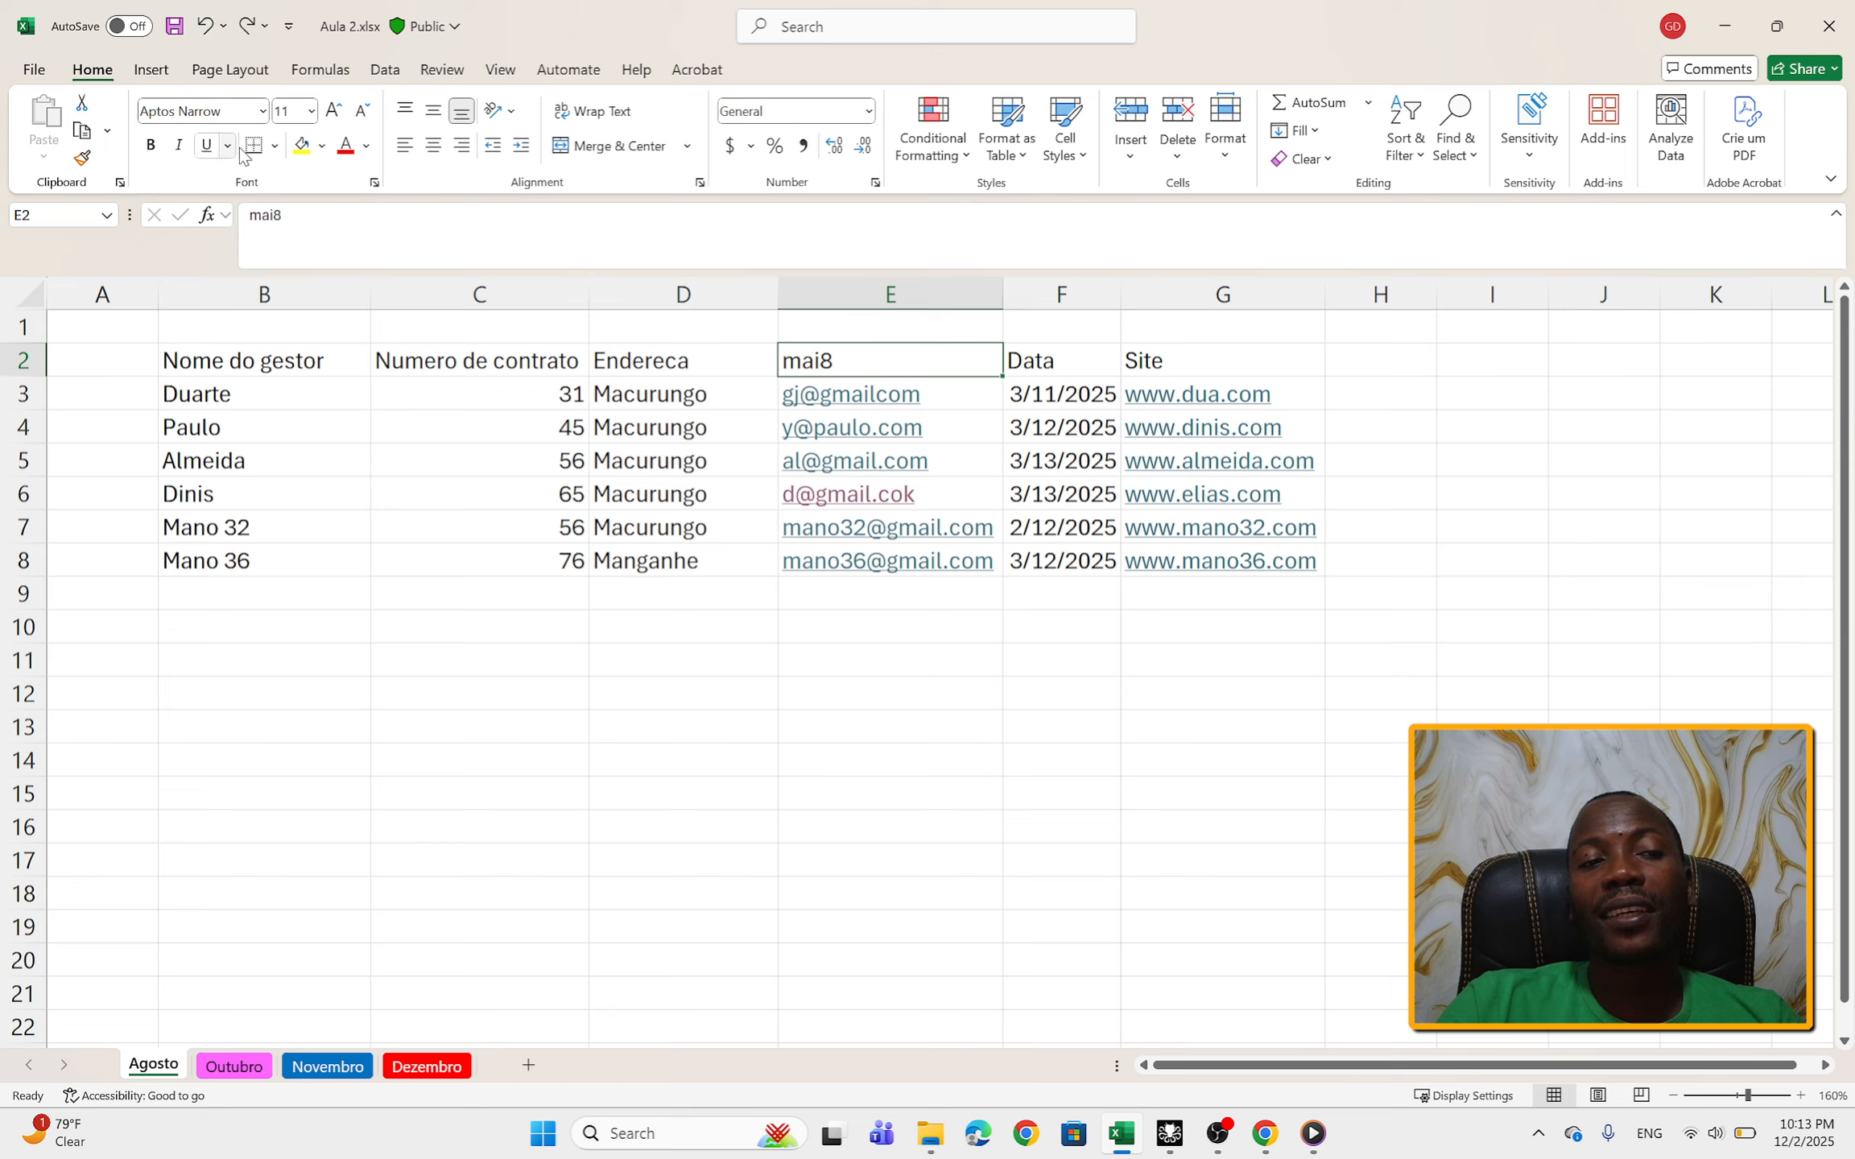
pyautogui.rightClick(806, 659)
pyautogui.click(685, 666)
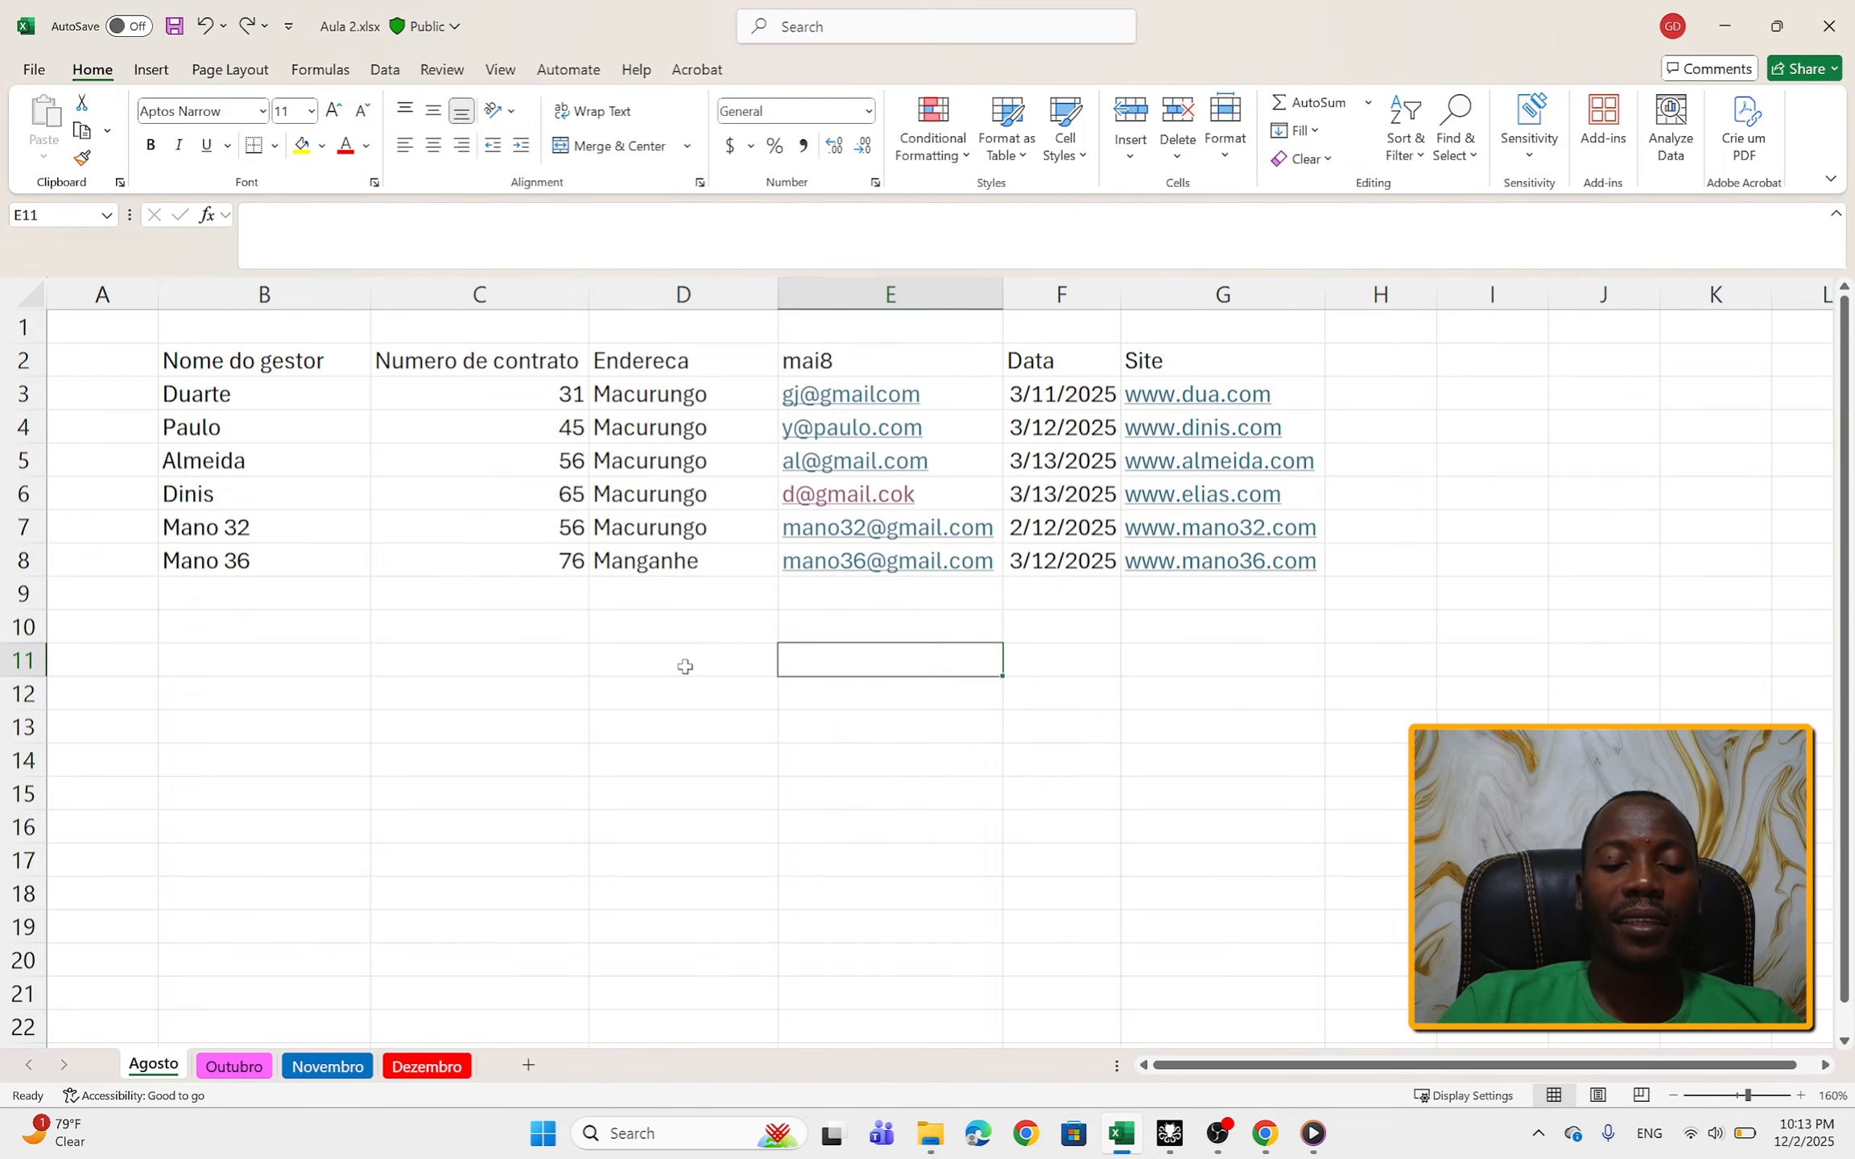
pyautogui.click(685, 667)
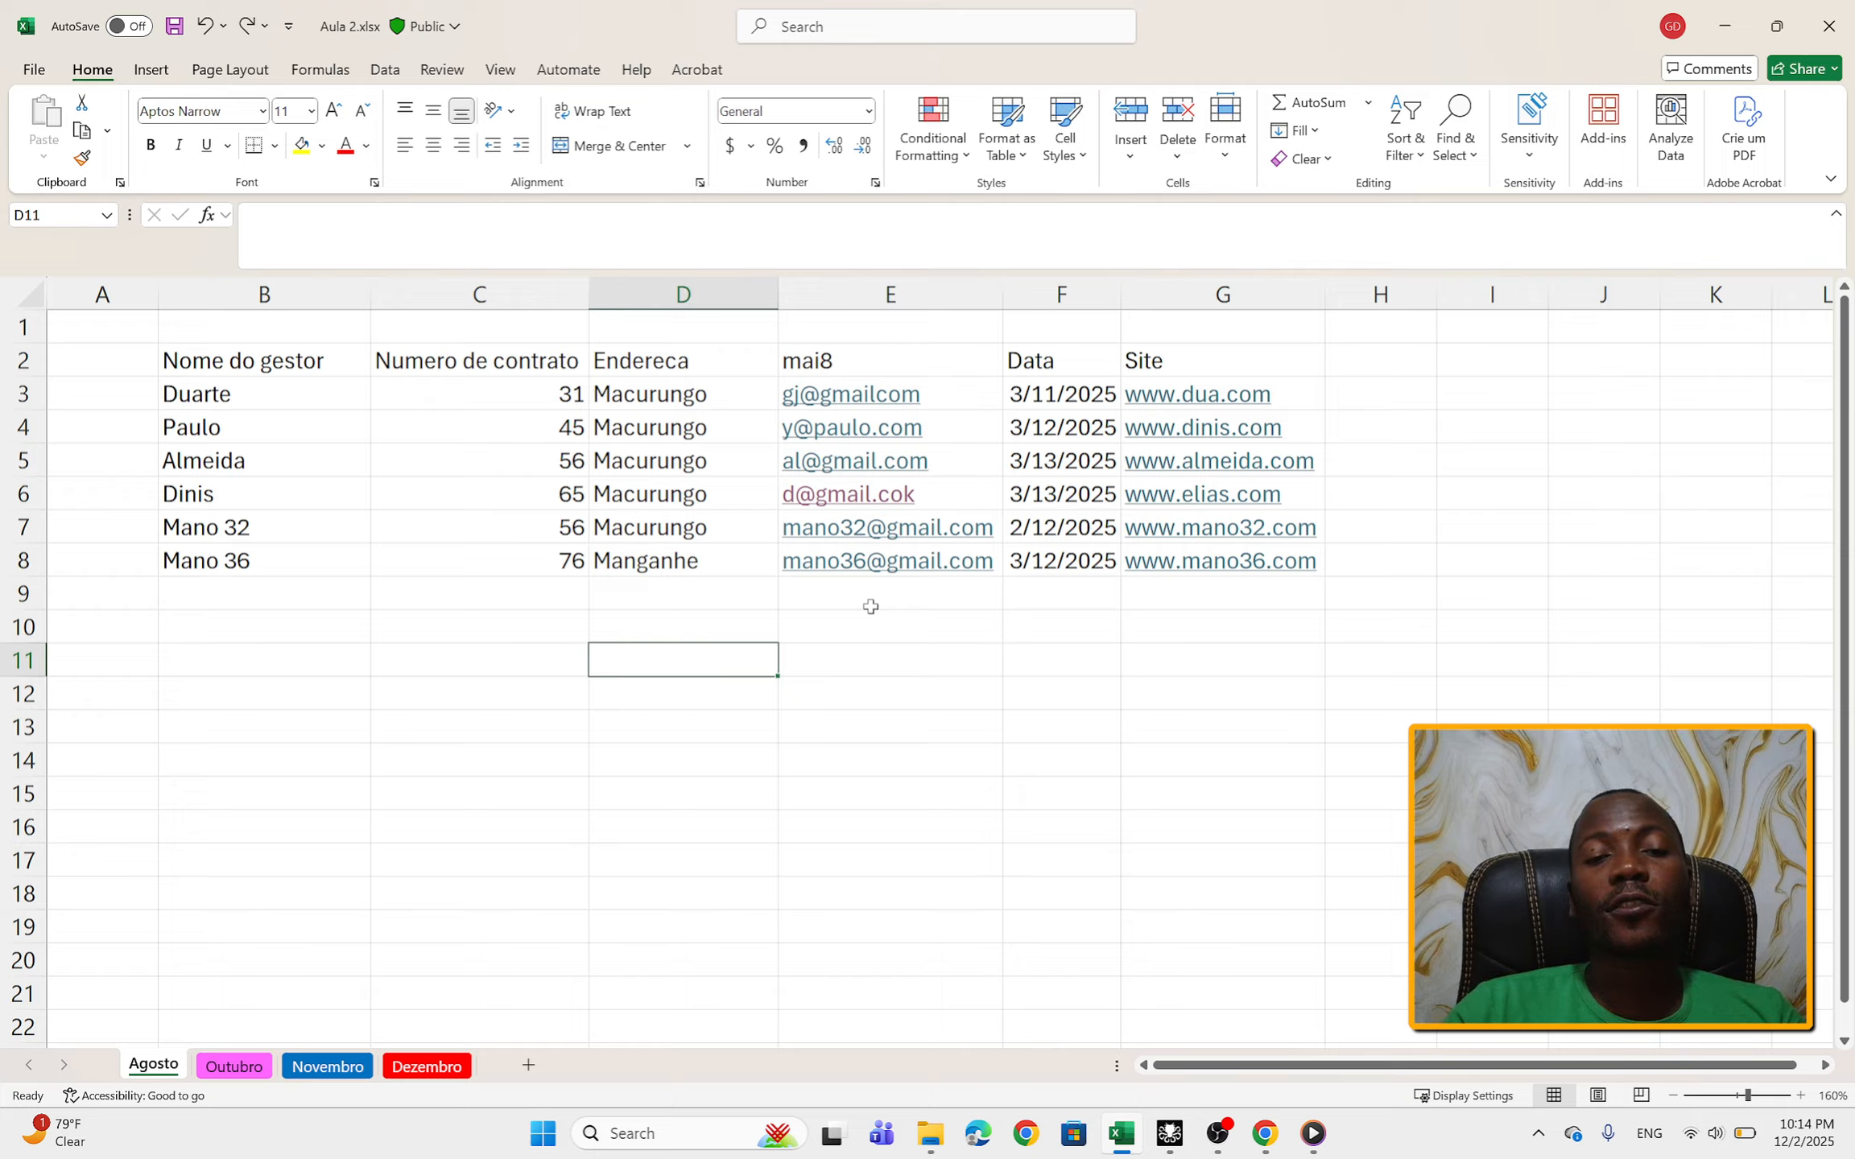
# Step: Overwrite the mai8 header in cell E2 with z once more and undo the overwrite
pyautogui.click(852, 354)
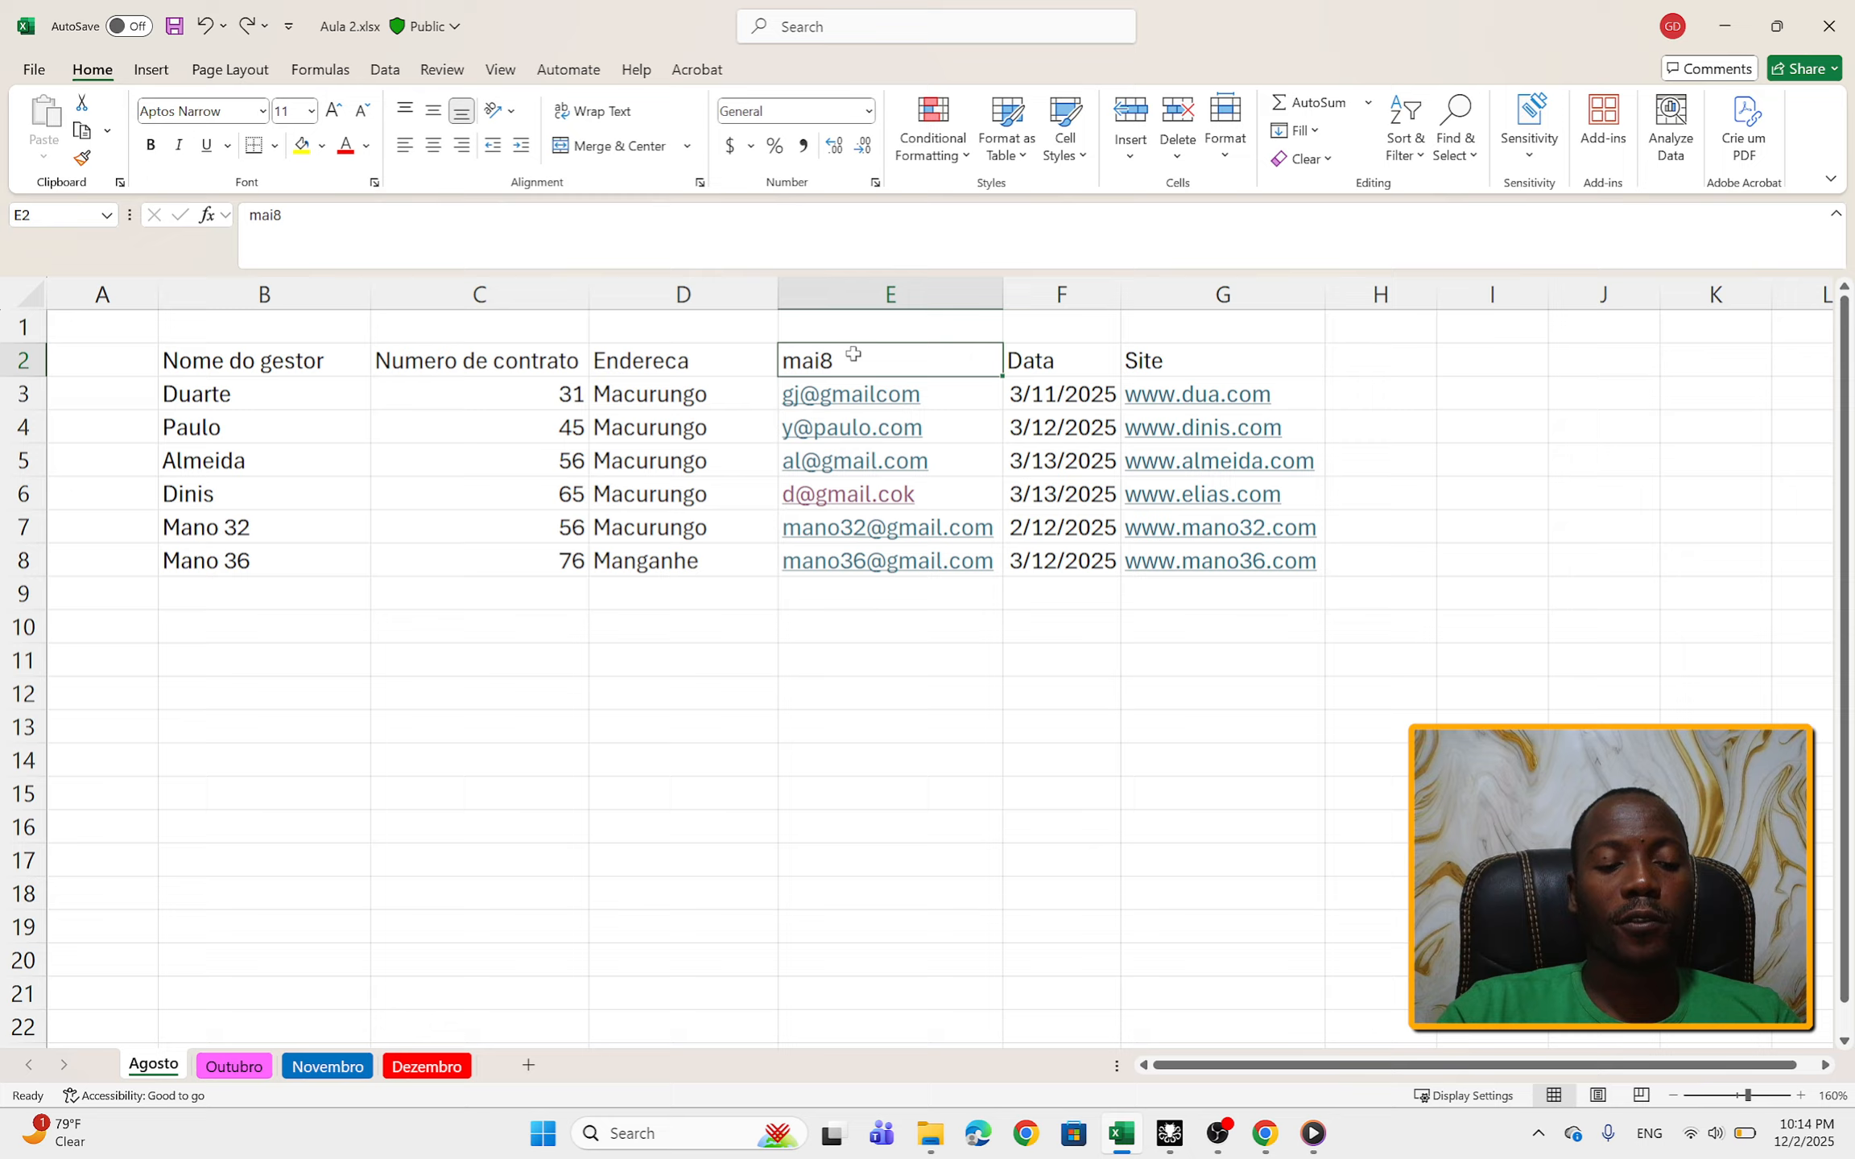
pyautogui.write('z')
pyautogui.press('Return')
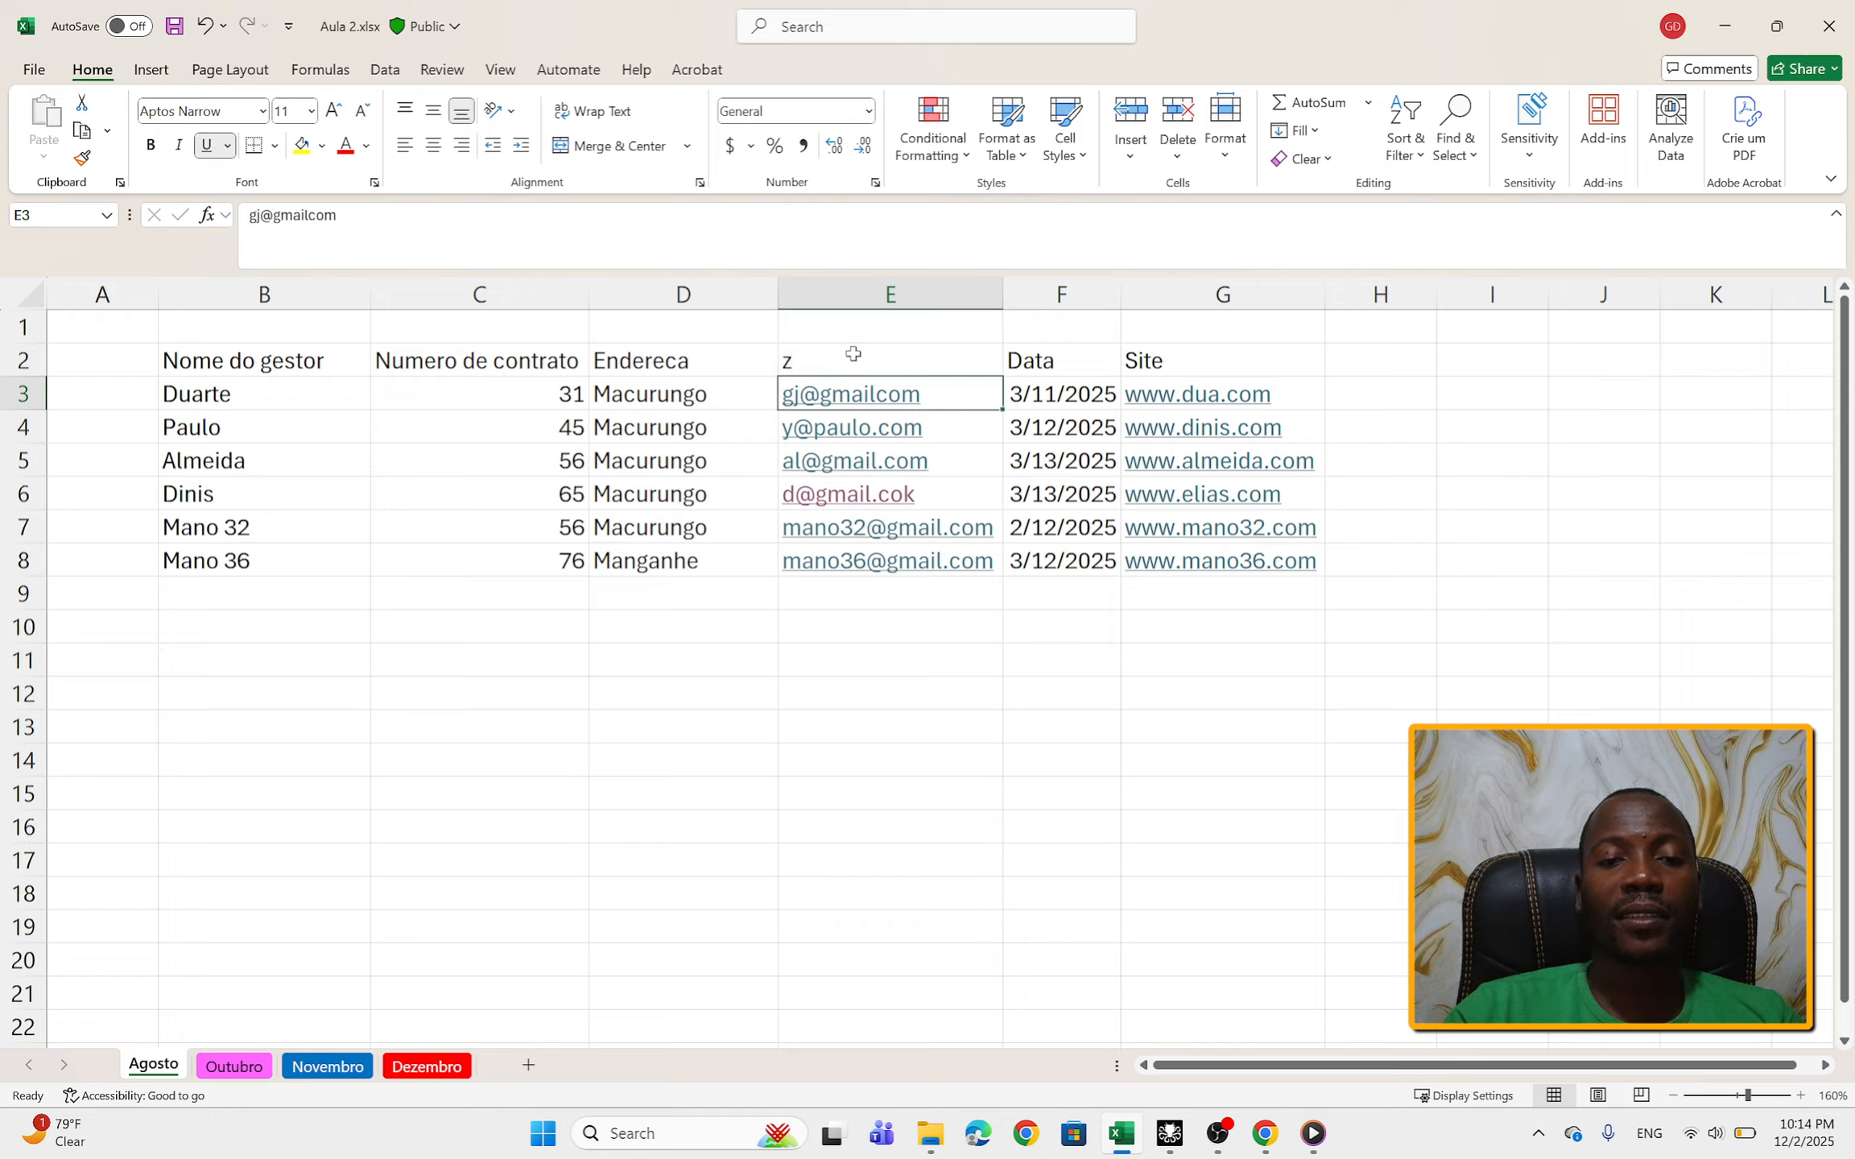
pyautogui.click(867, 716)
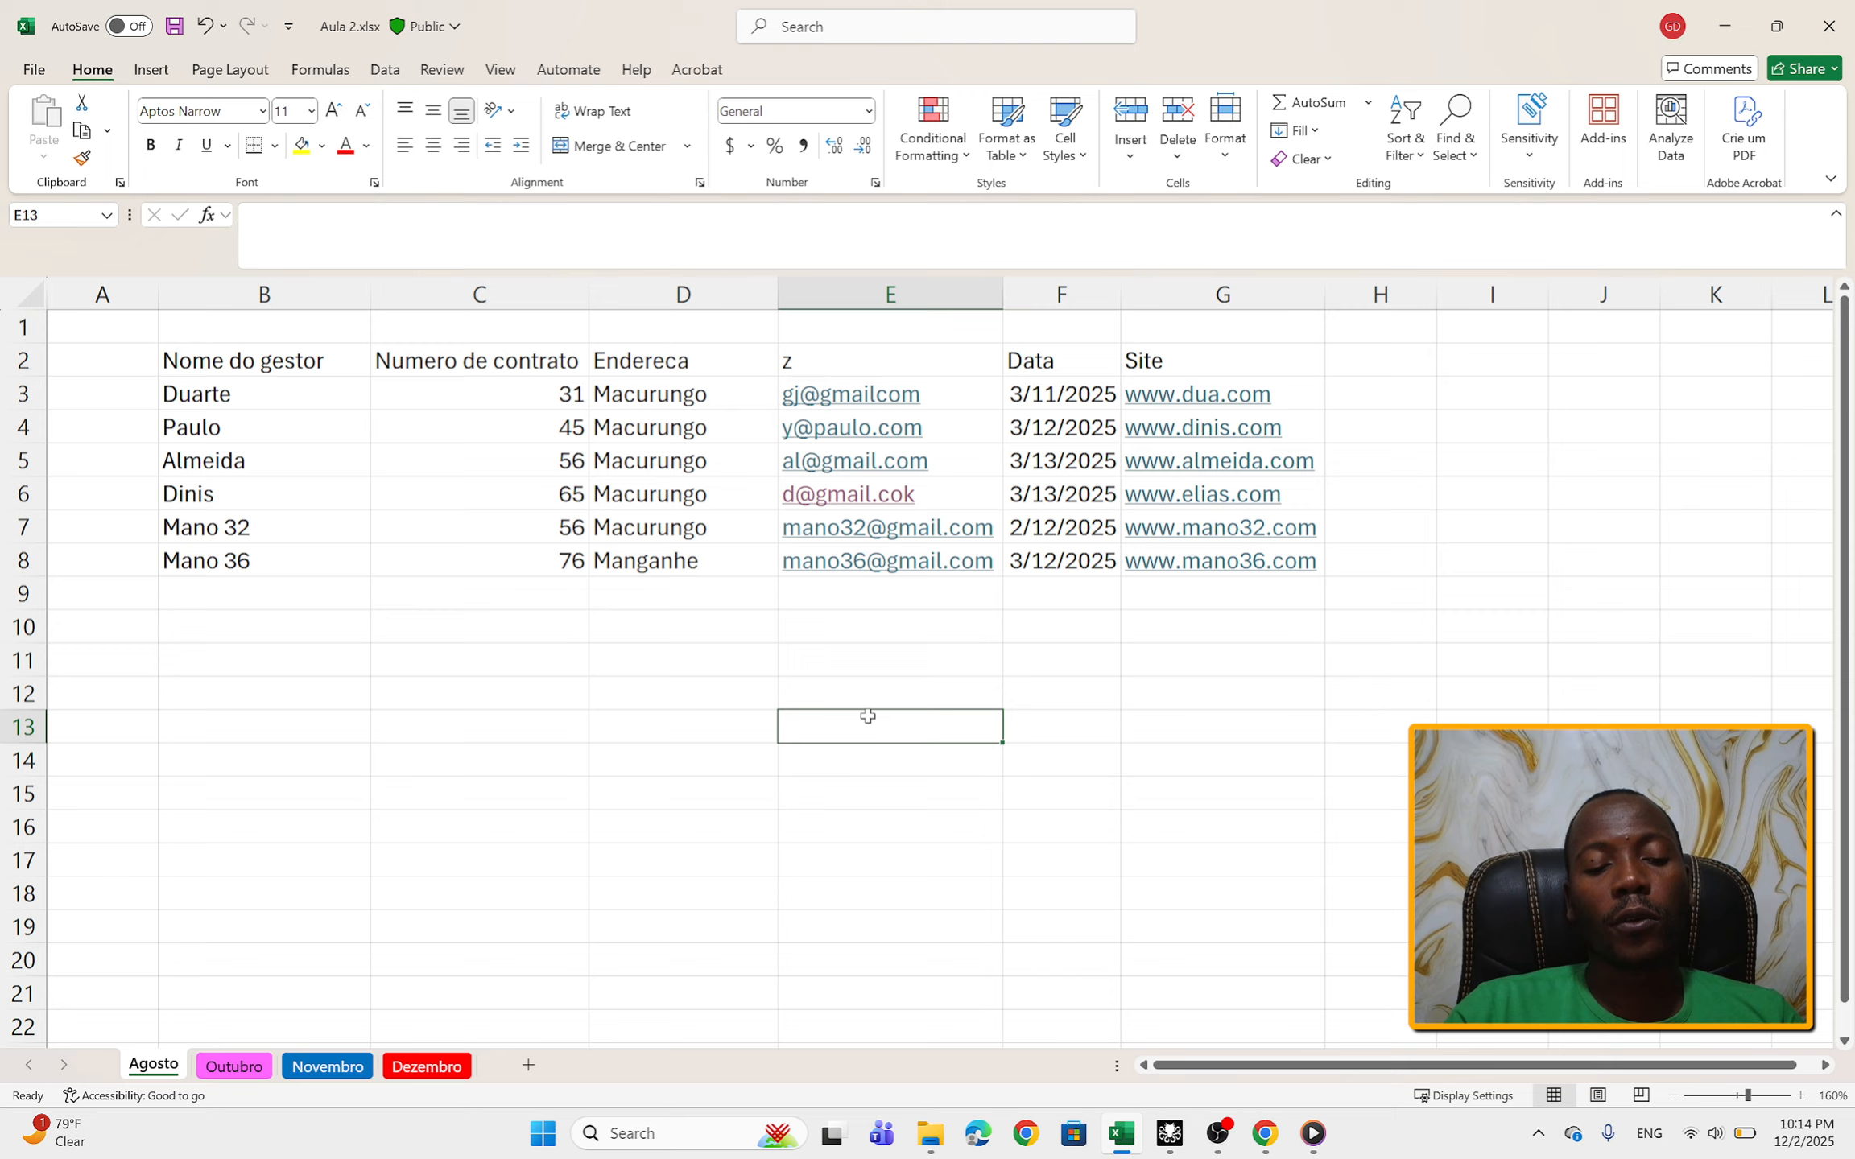
pyautogui.hotkey('ctrl', 'z')
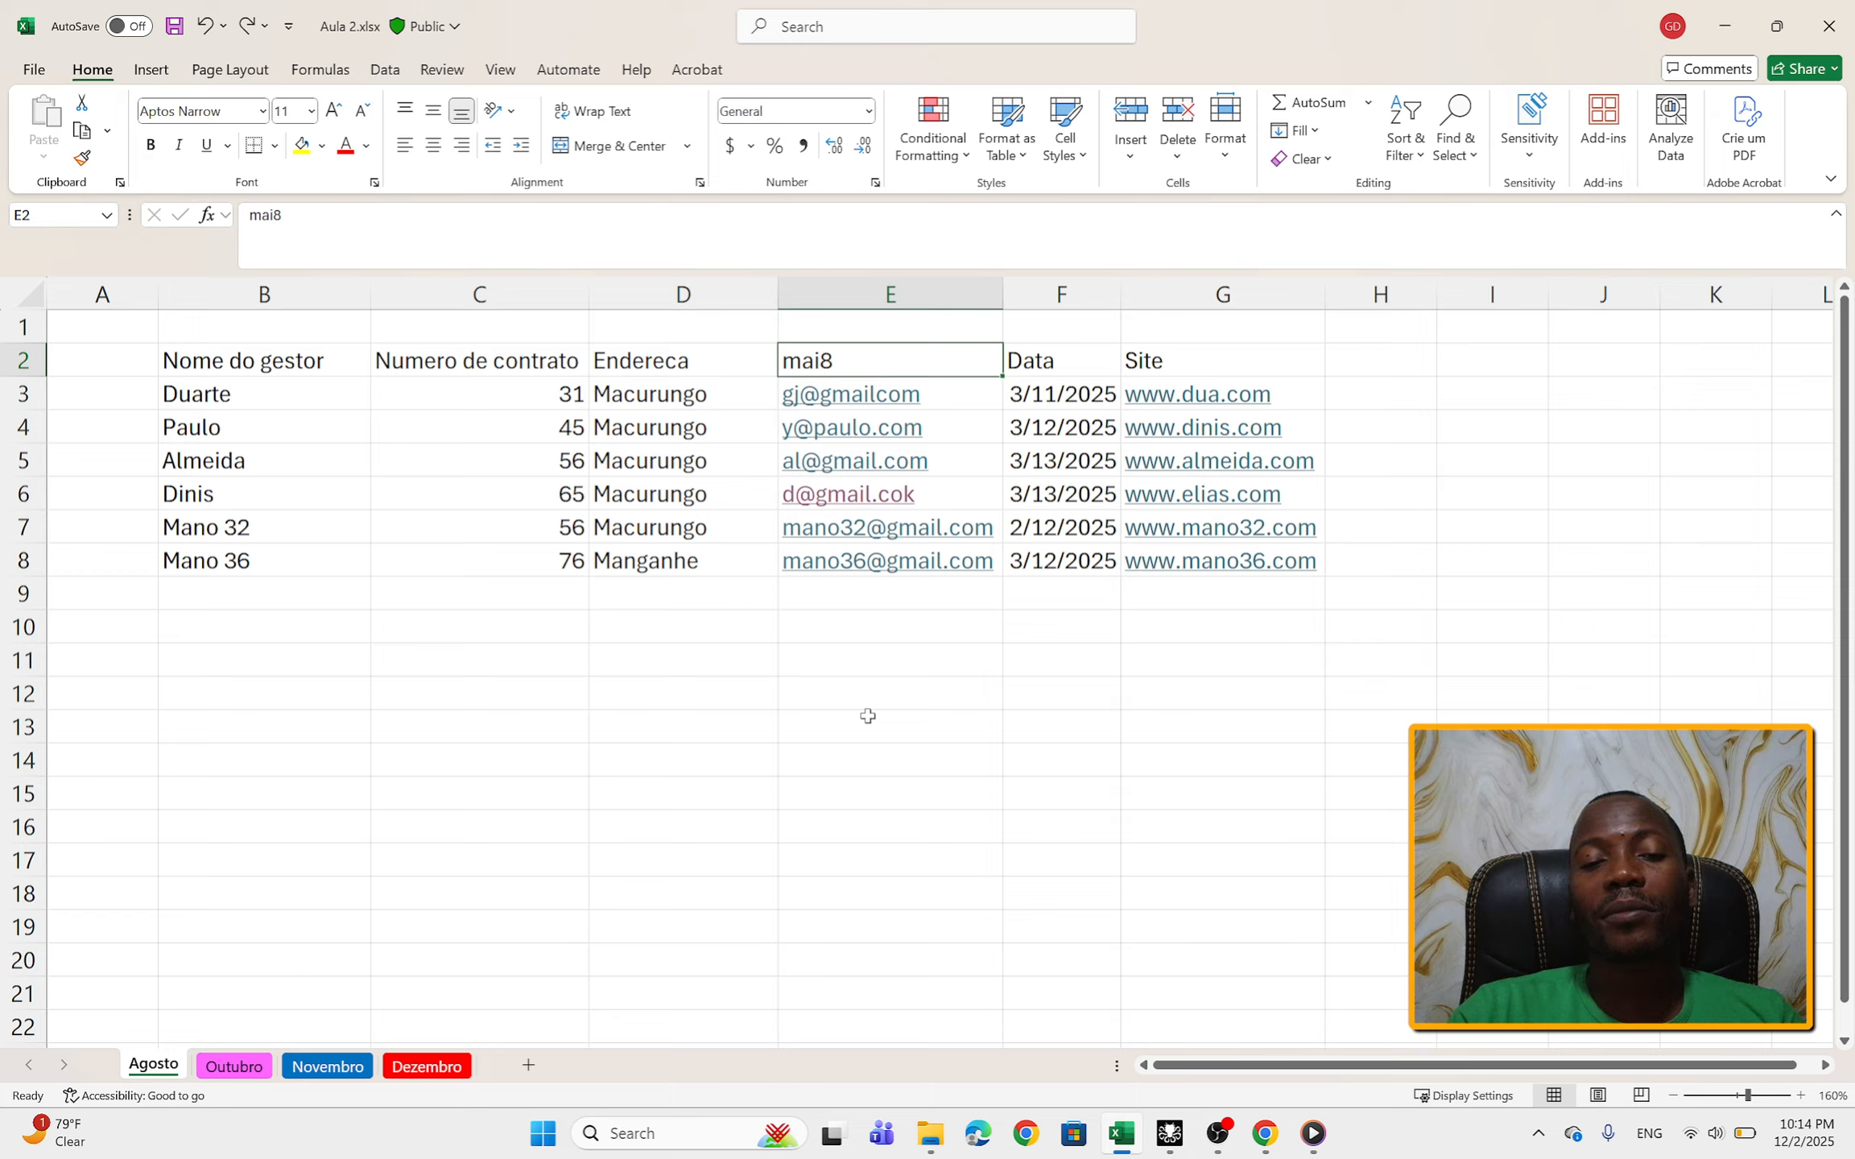
pyautogui.click(1058, 625)
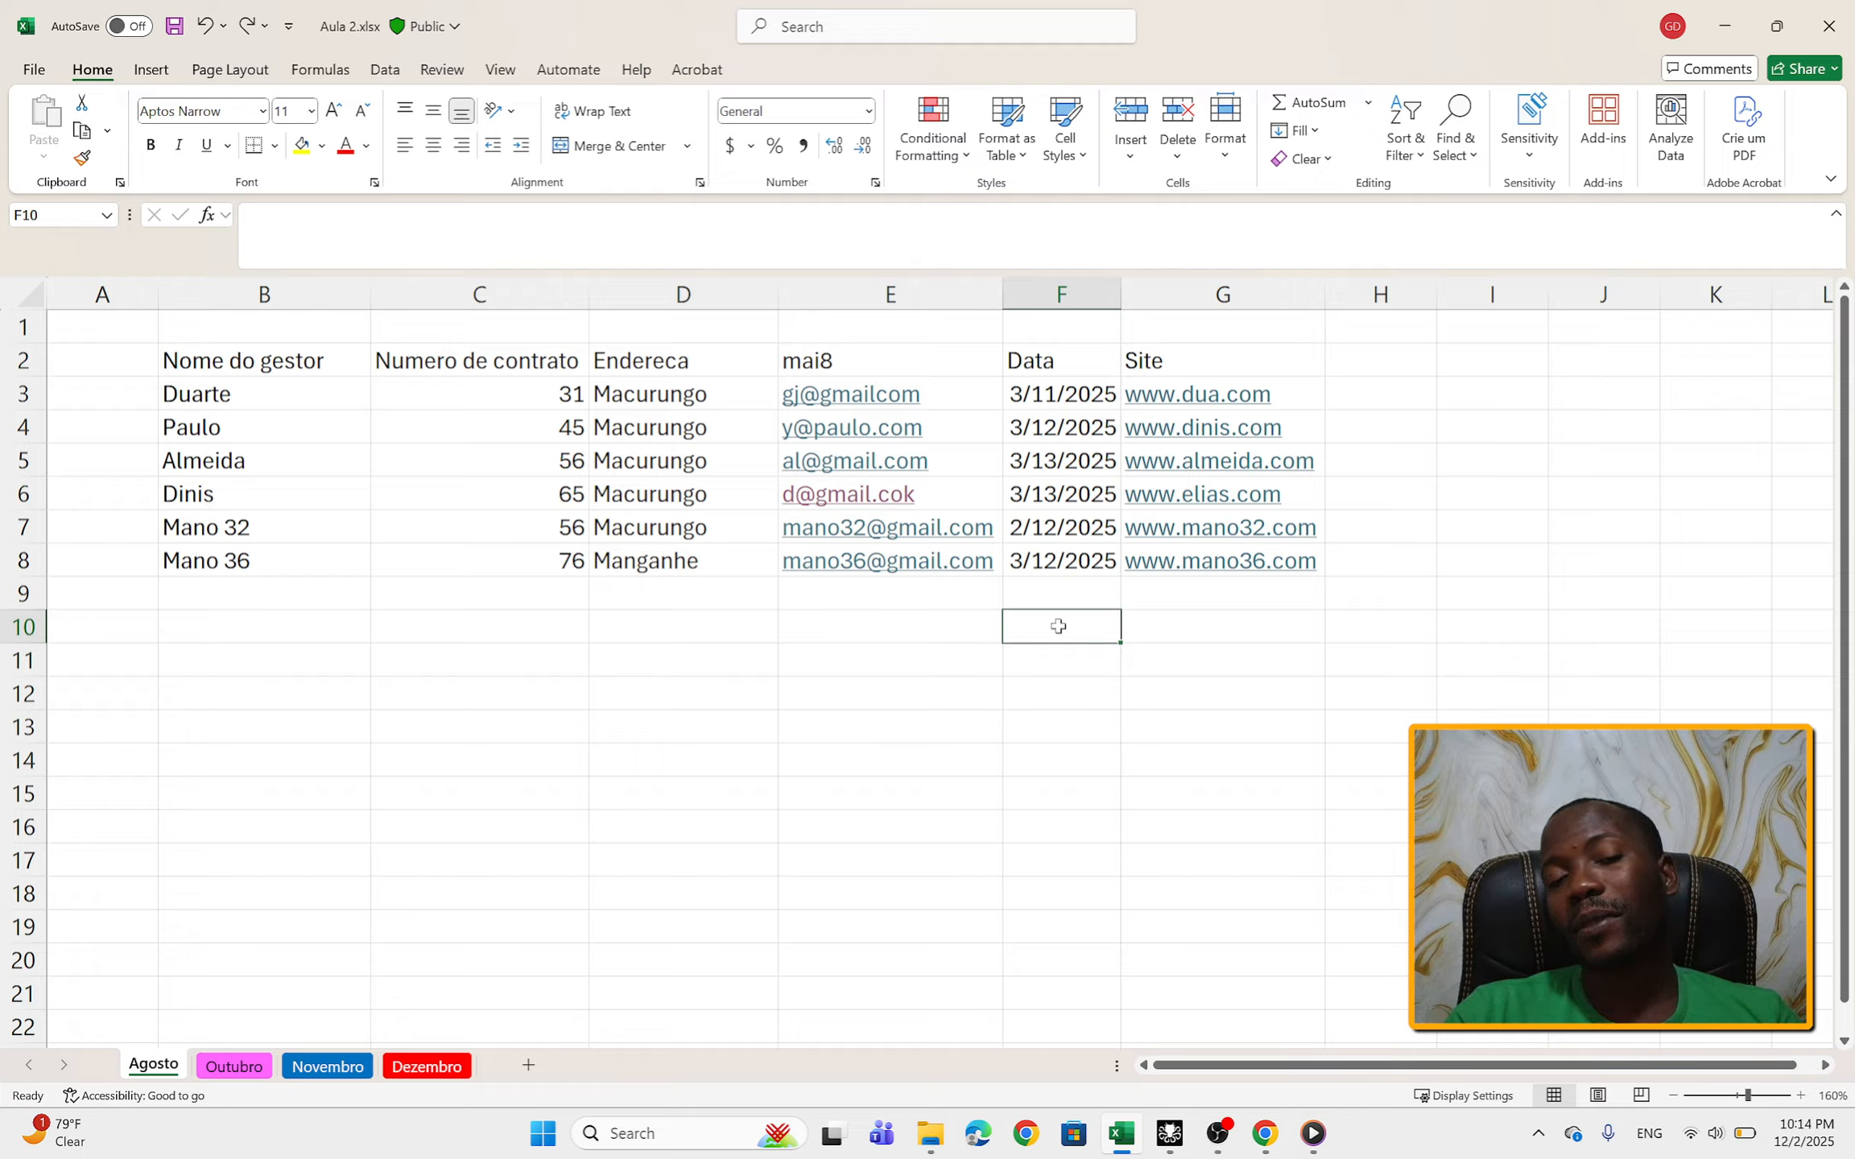
pyautogui.click(1423, 397)
pyautogui.click(1439, 366)
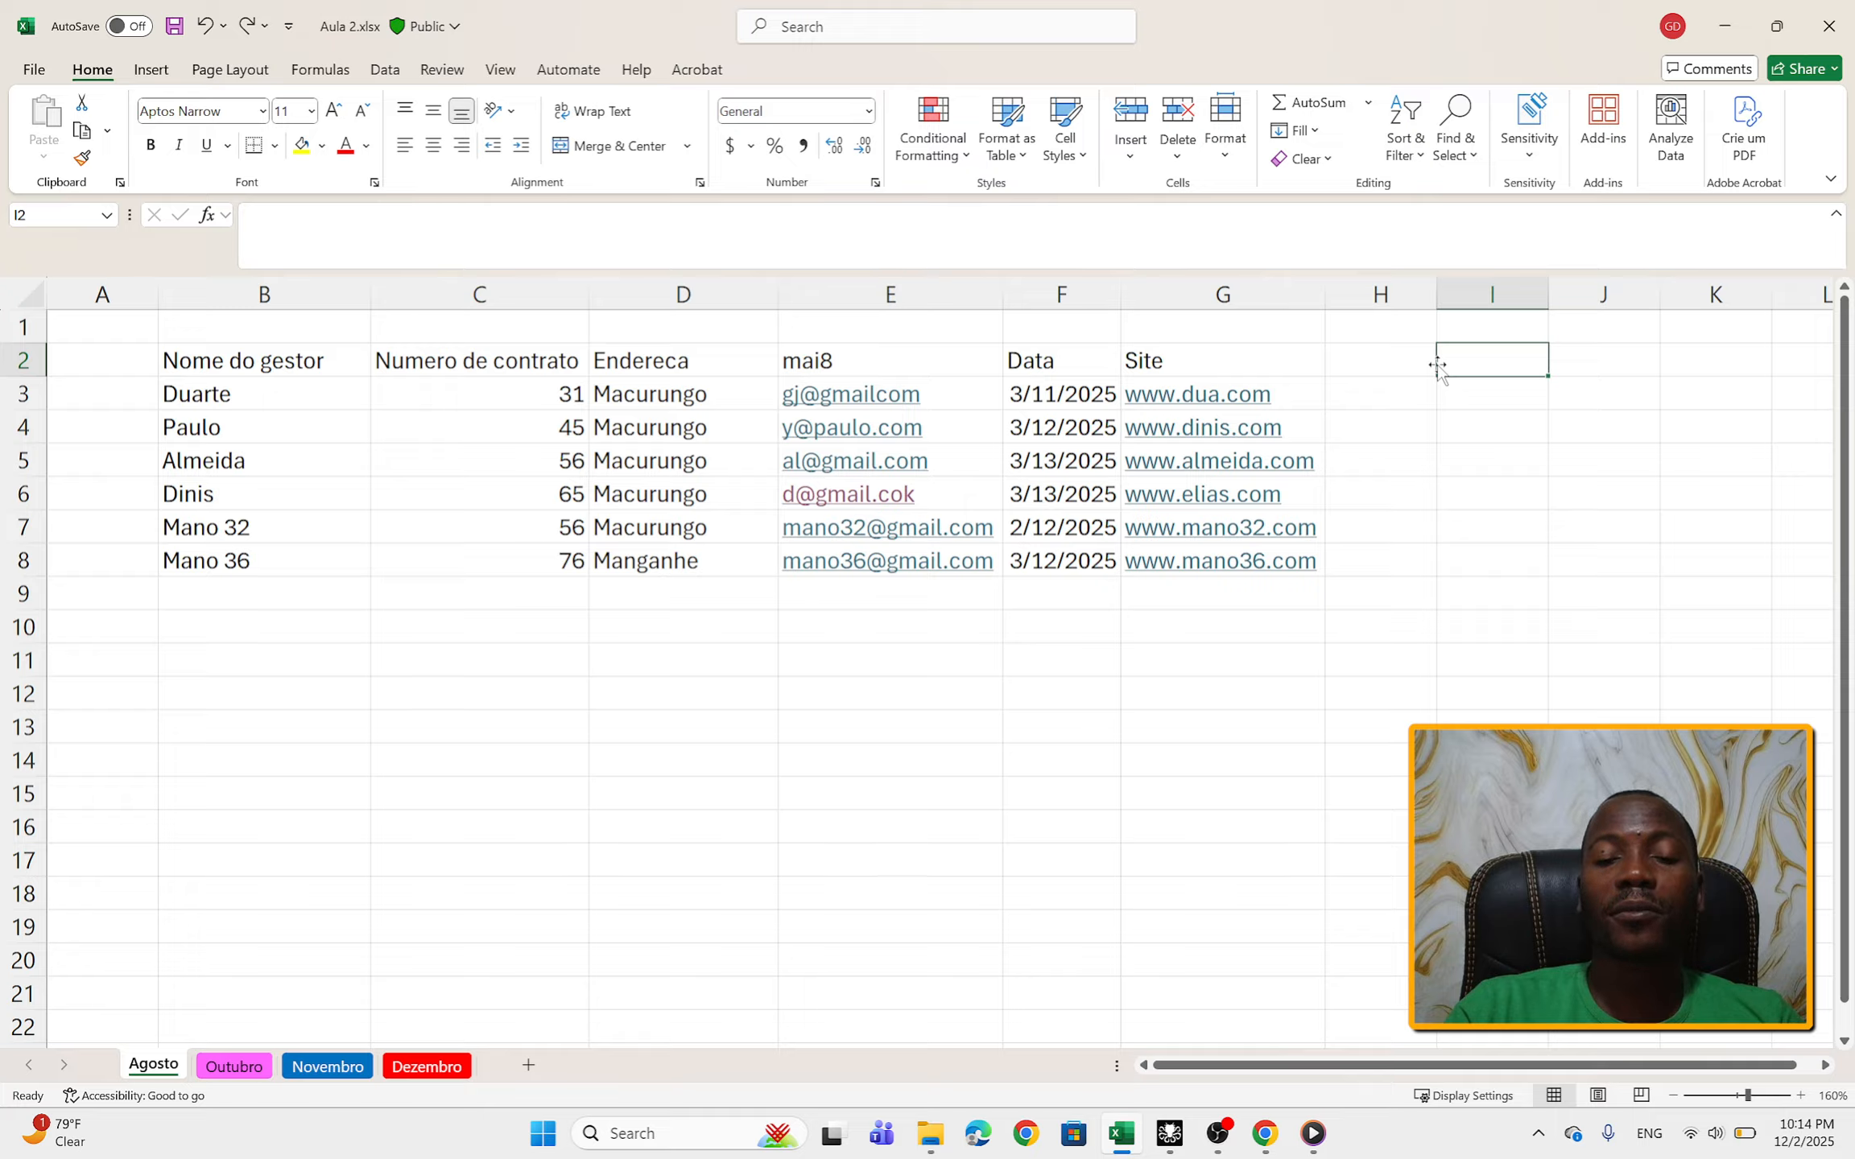
pyautogui.press('Left')
pyautogui.press('Left')
pyautogui.press('Left')
pyautogui.press('Left')
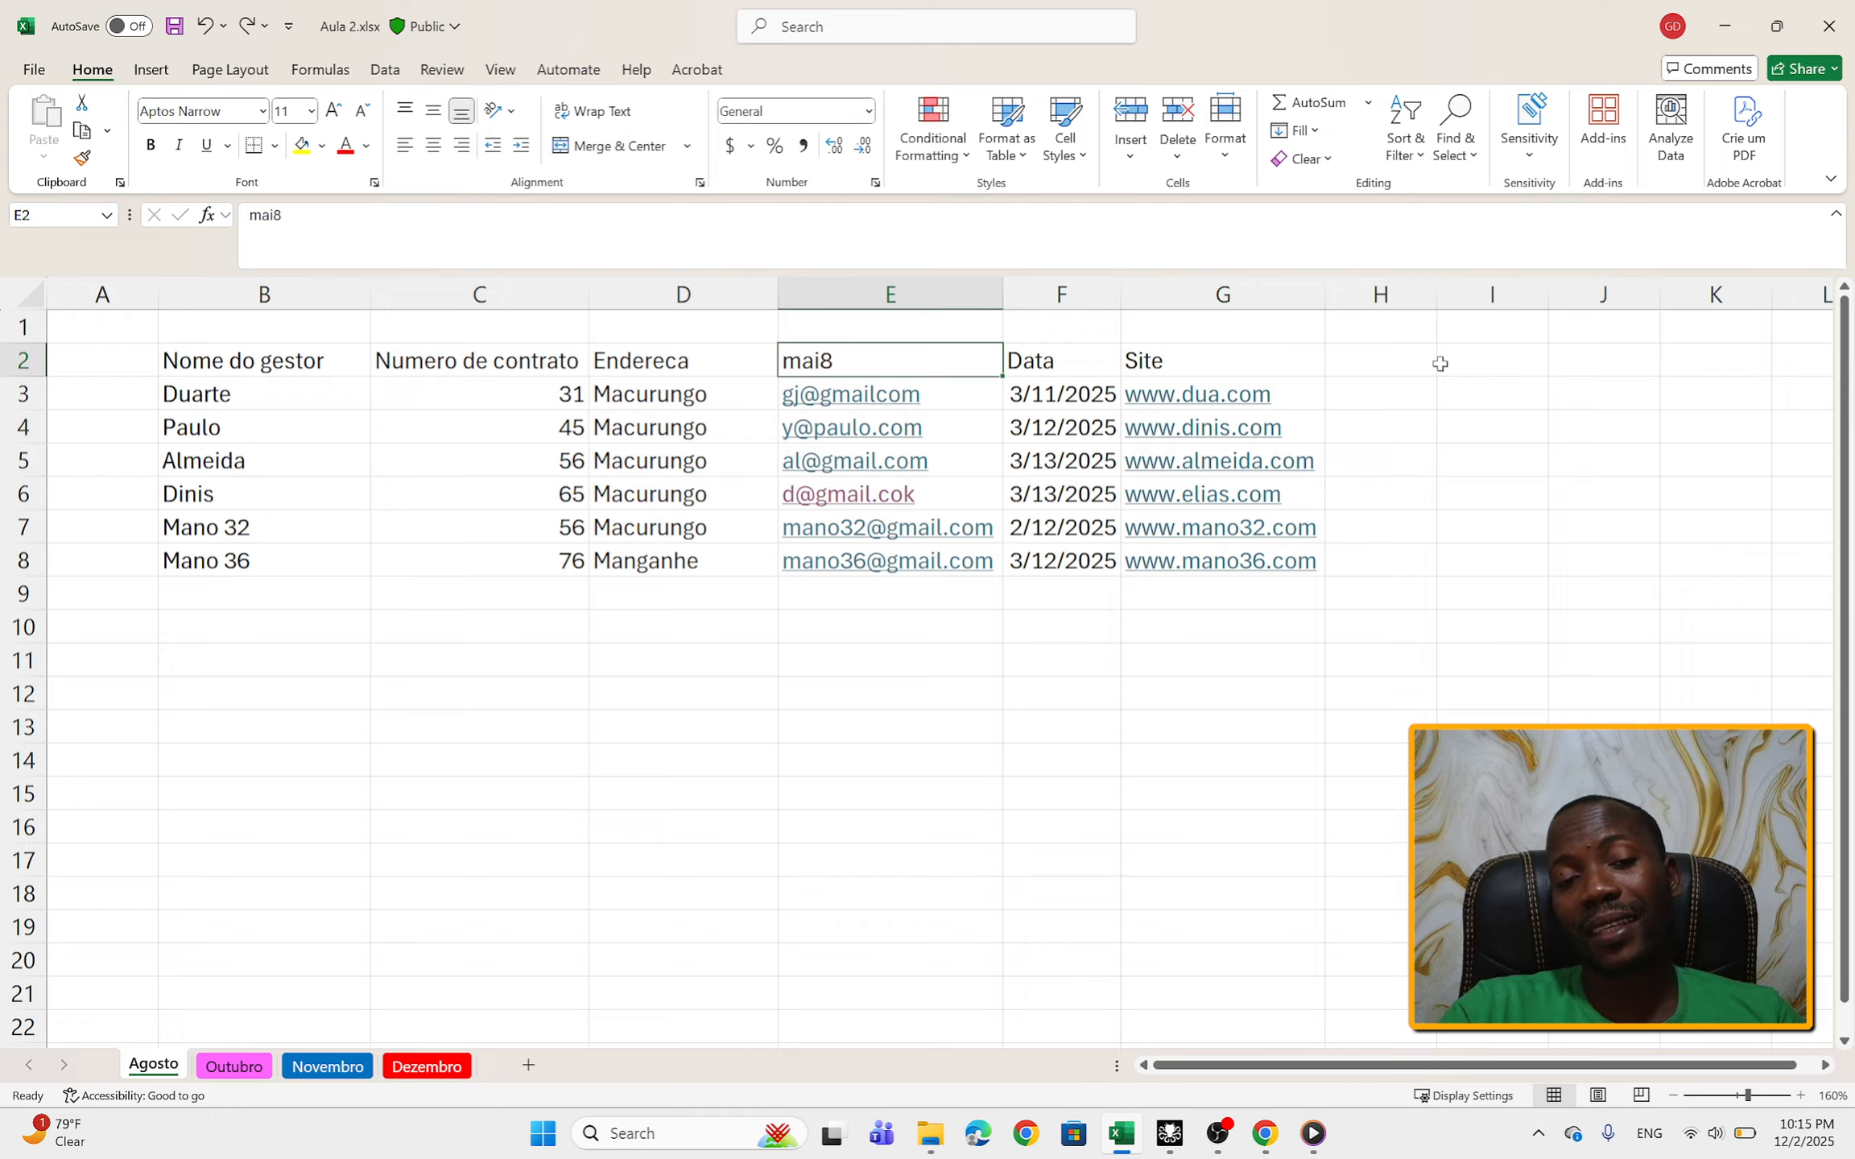
pyautogui.doubleClick(930, 360)
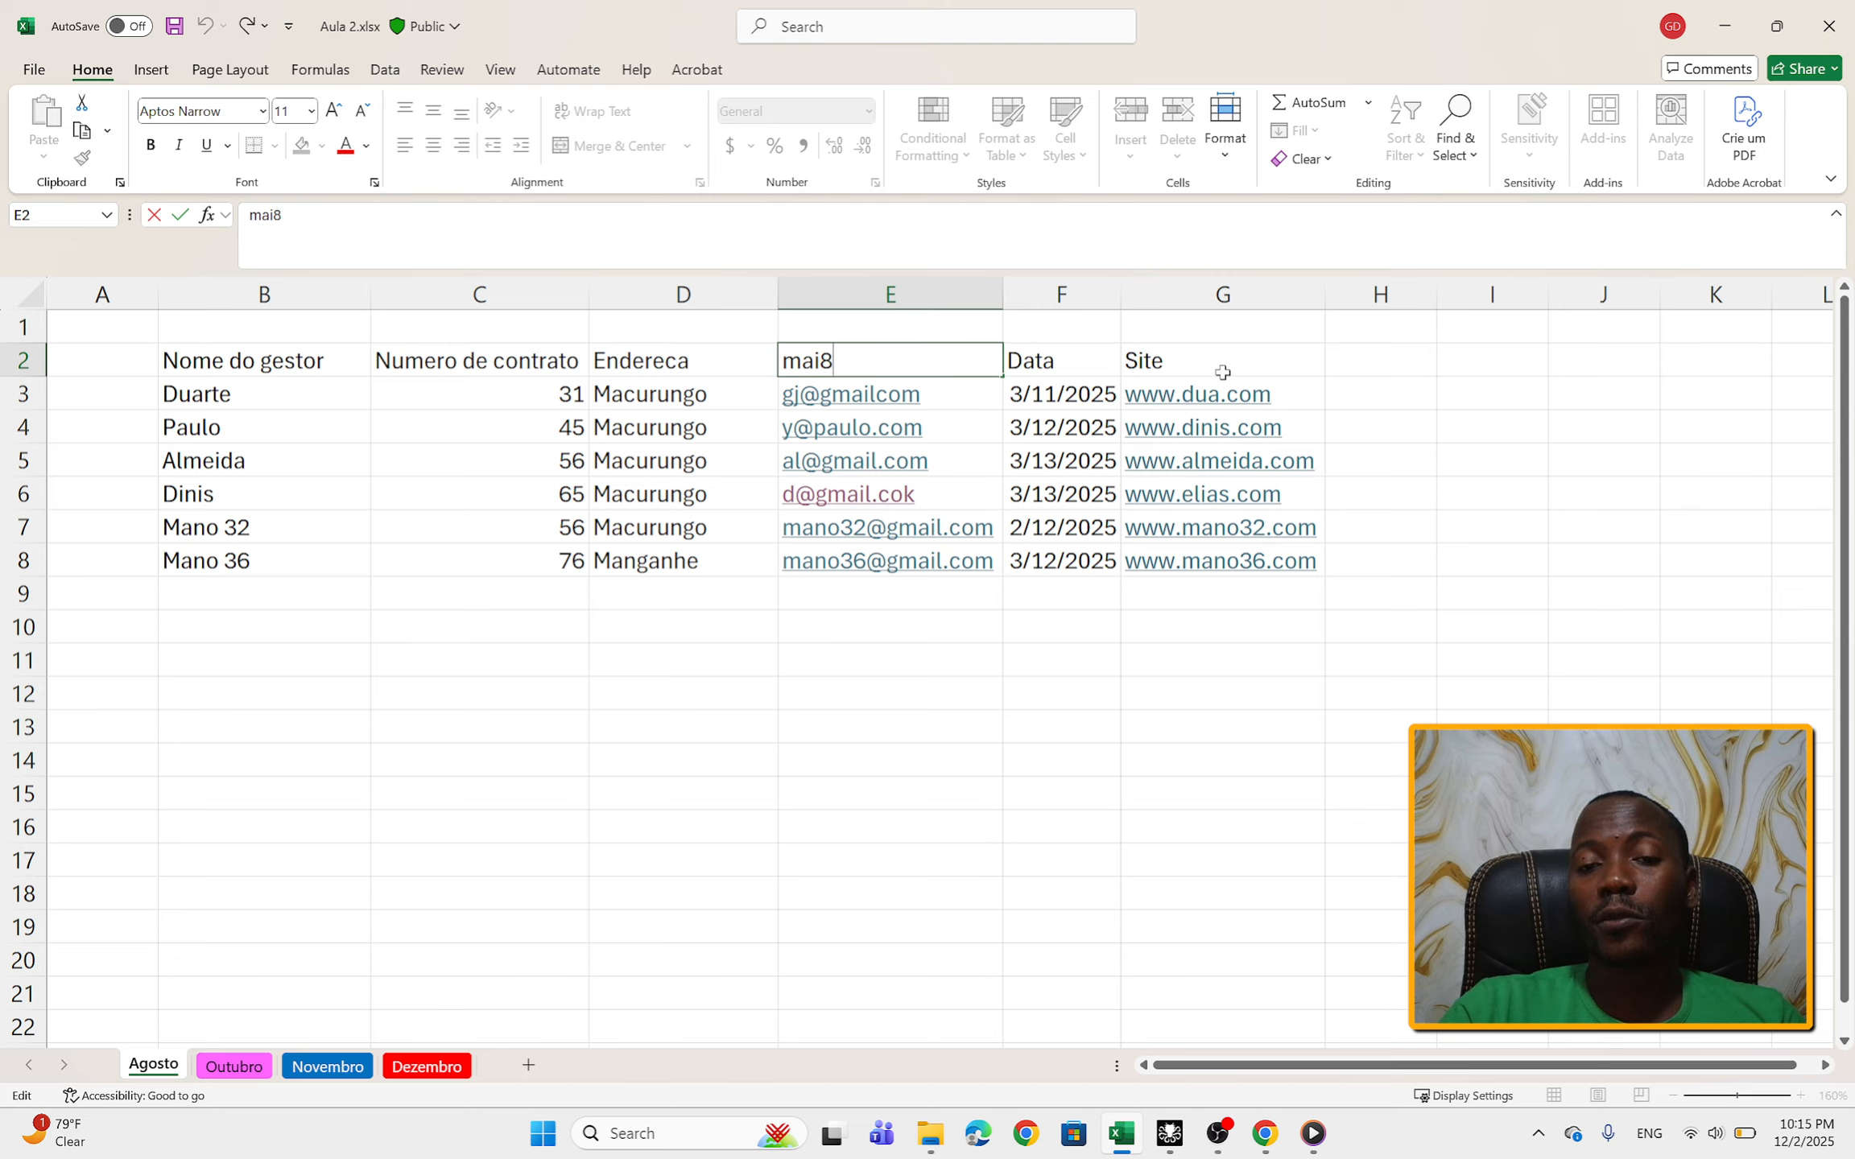
pyautogui.click(1383, 386)
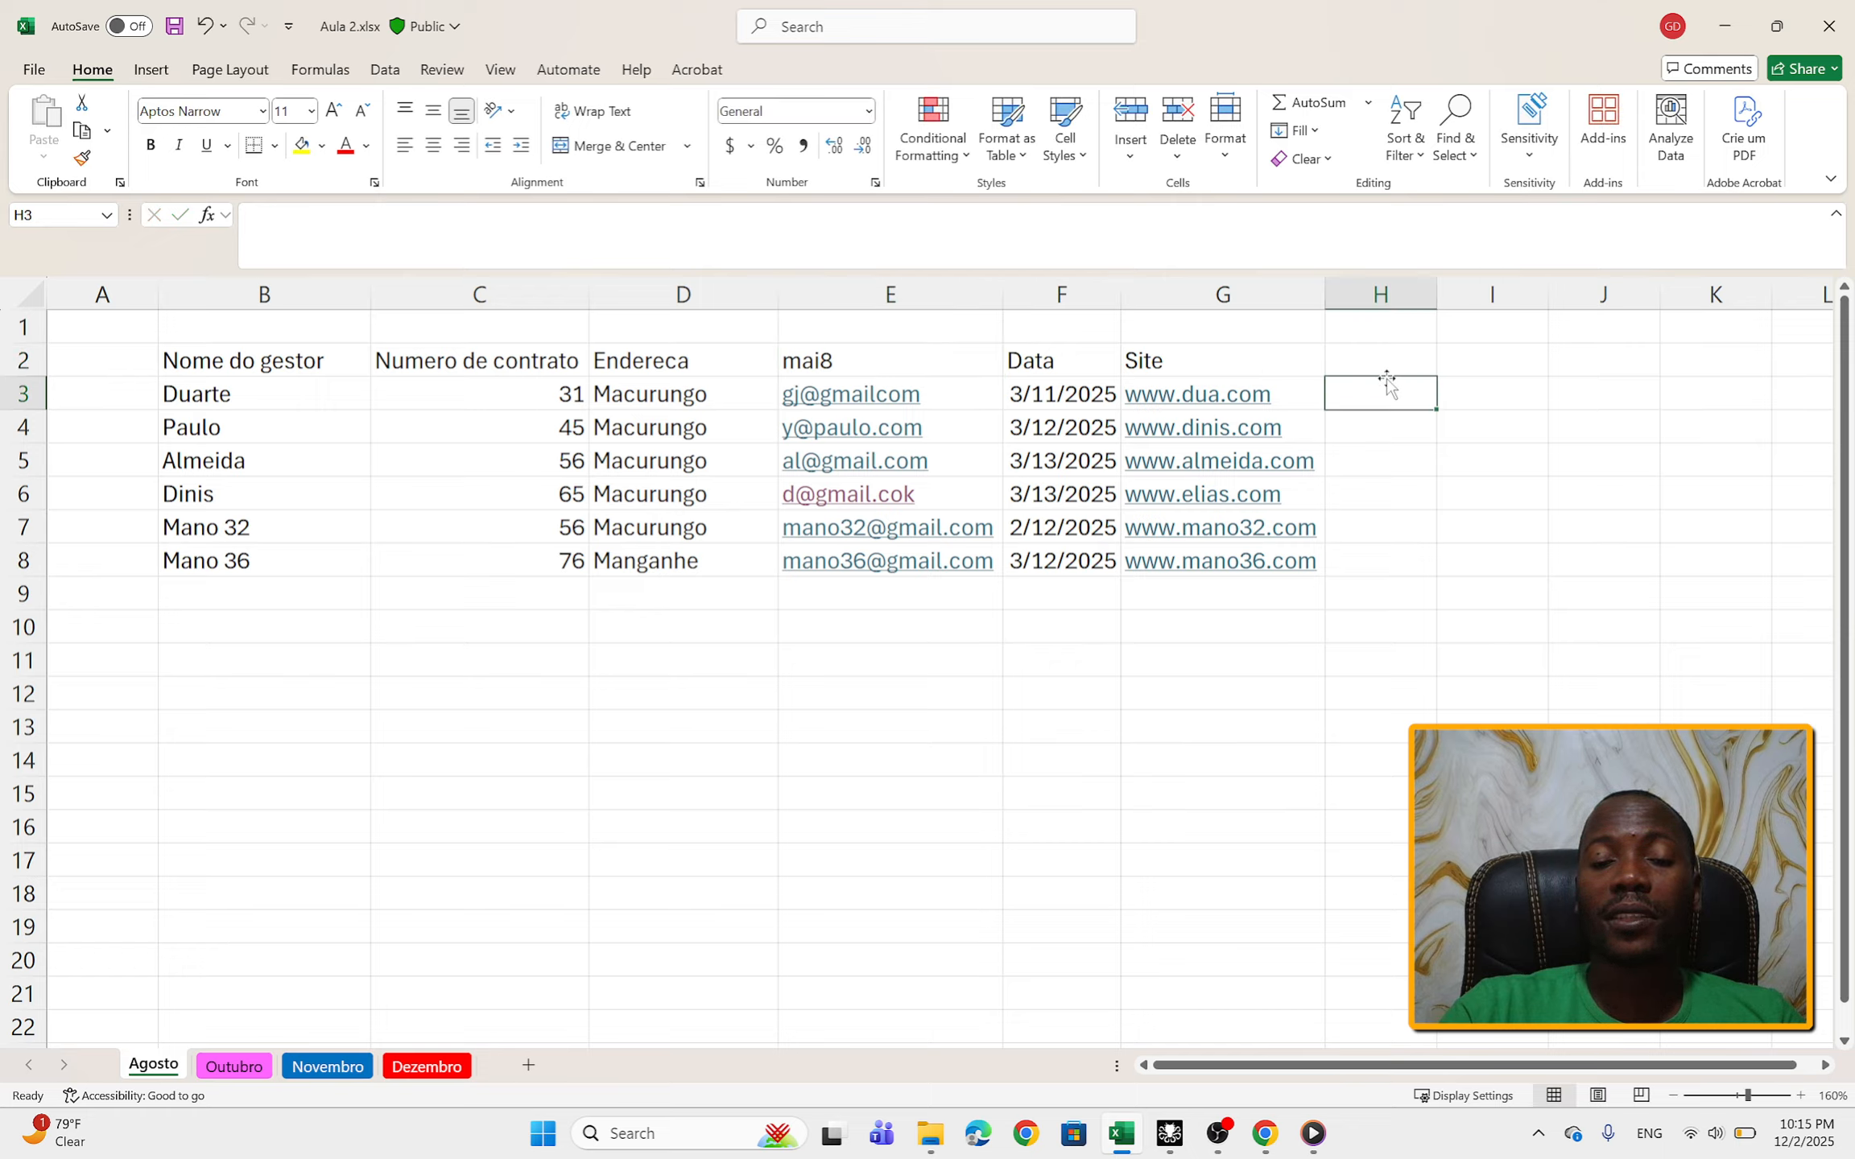
# Step: Correct the mai8 column header in cell E2 to Email within the existing cell text
pyautogui.doubleClick(939, 358)
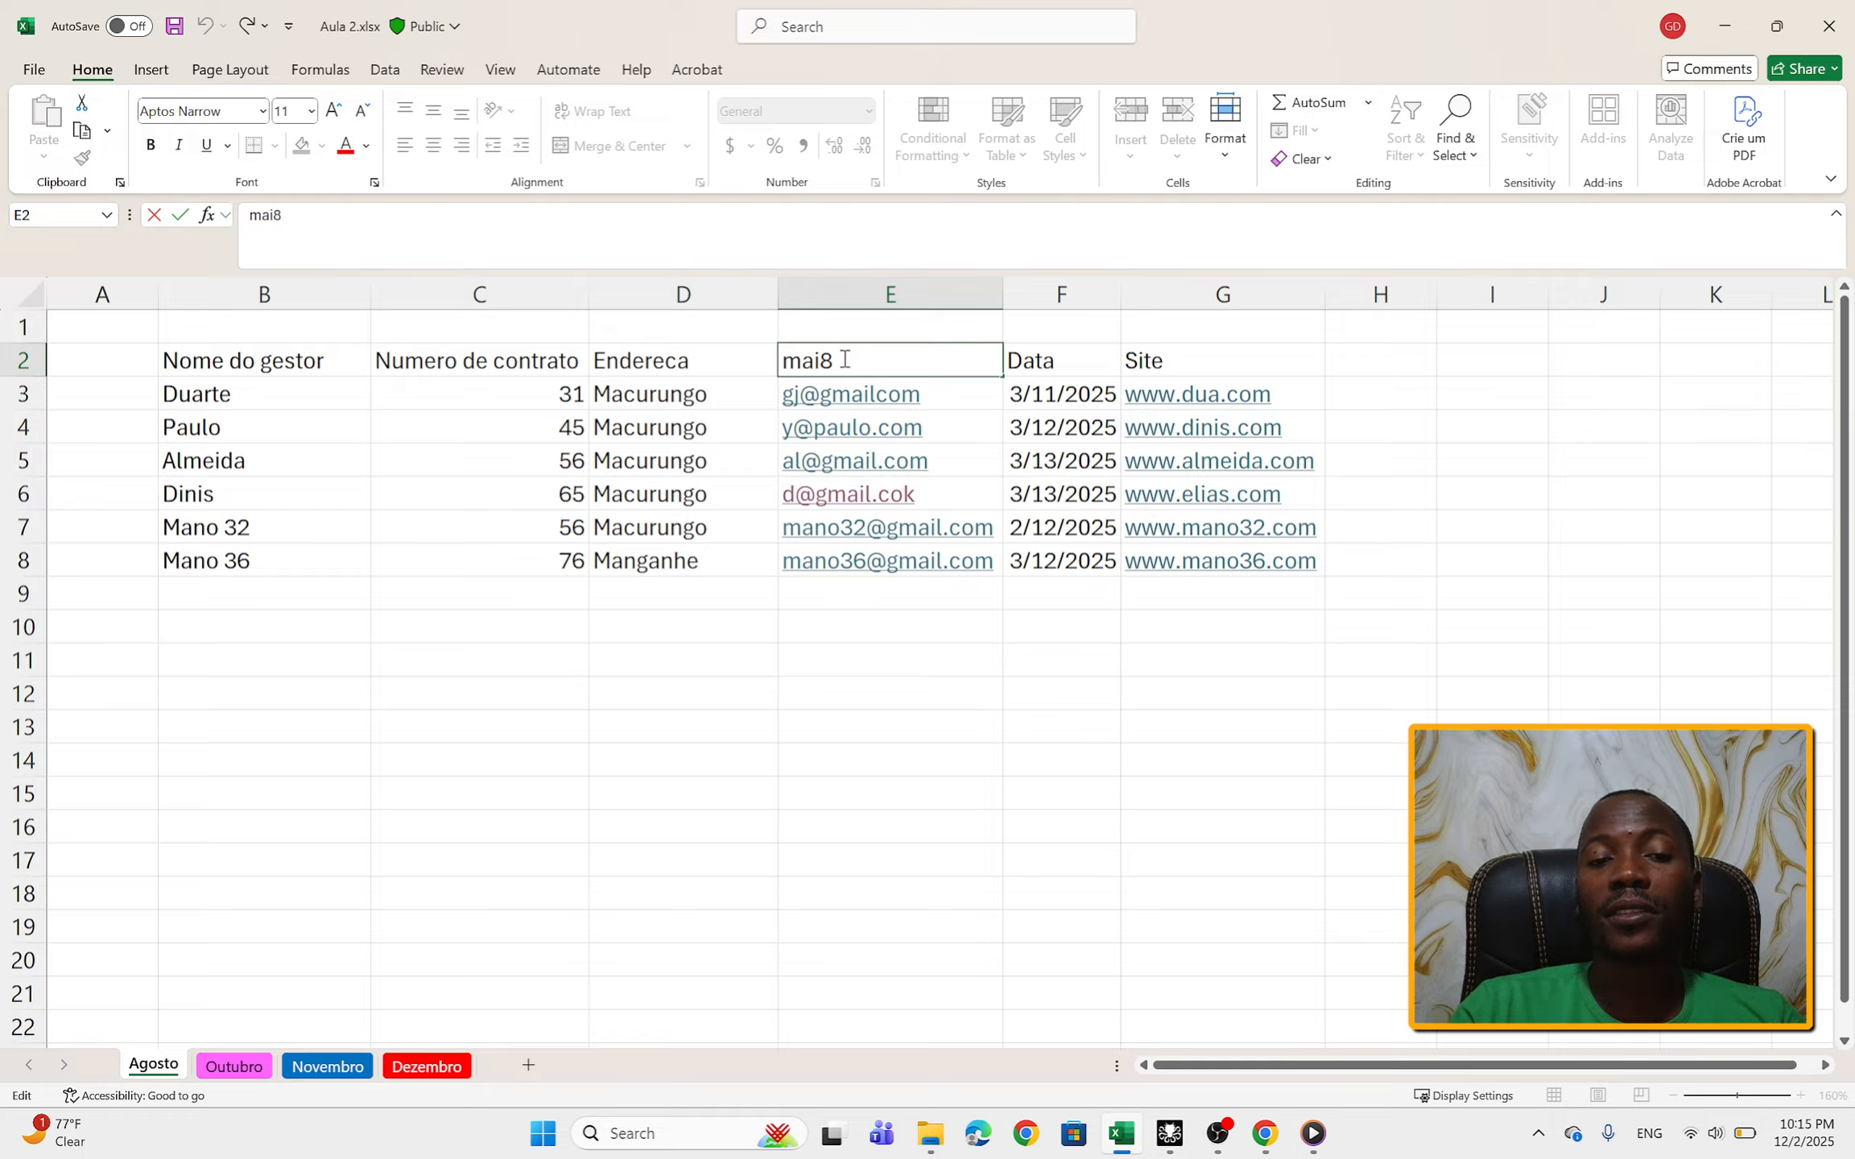
pyautogui.press('Left')
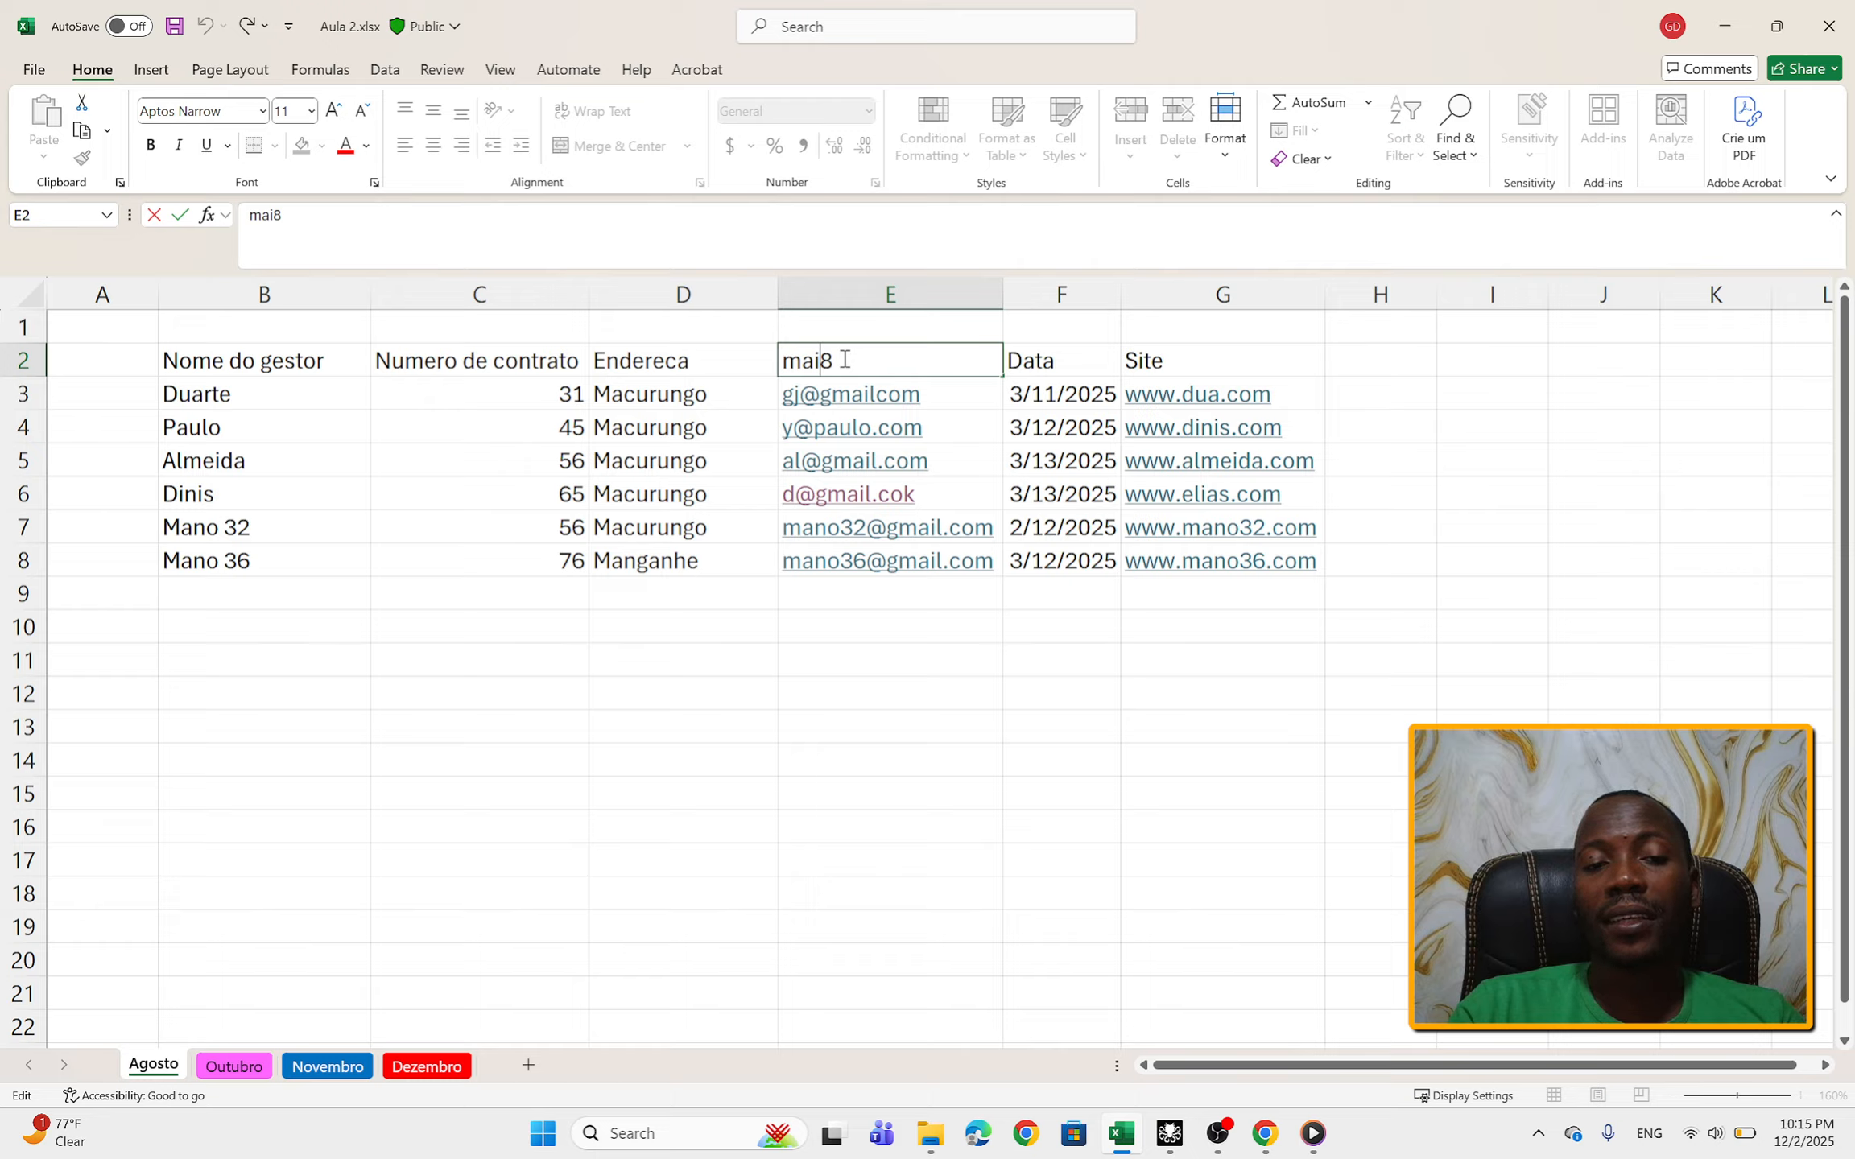
pyautogui.write('l')
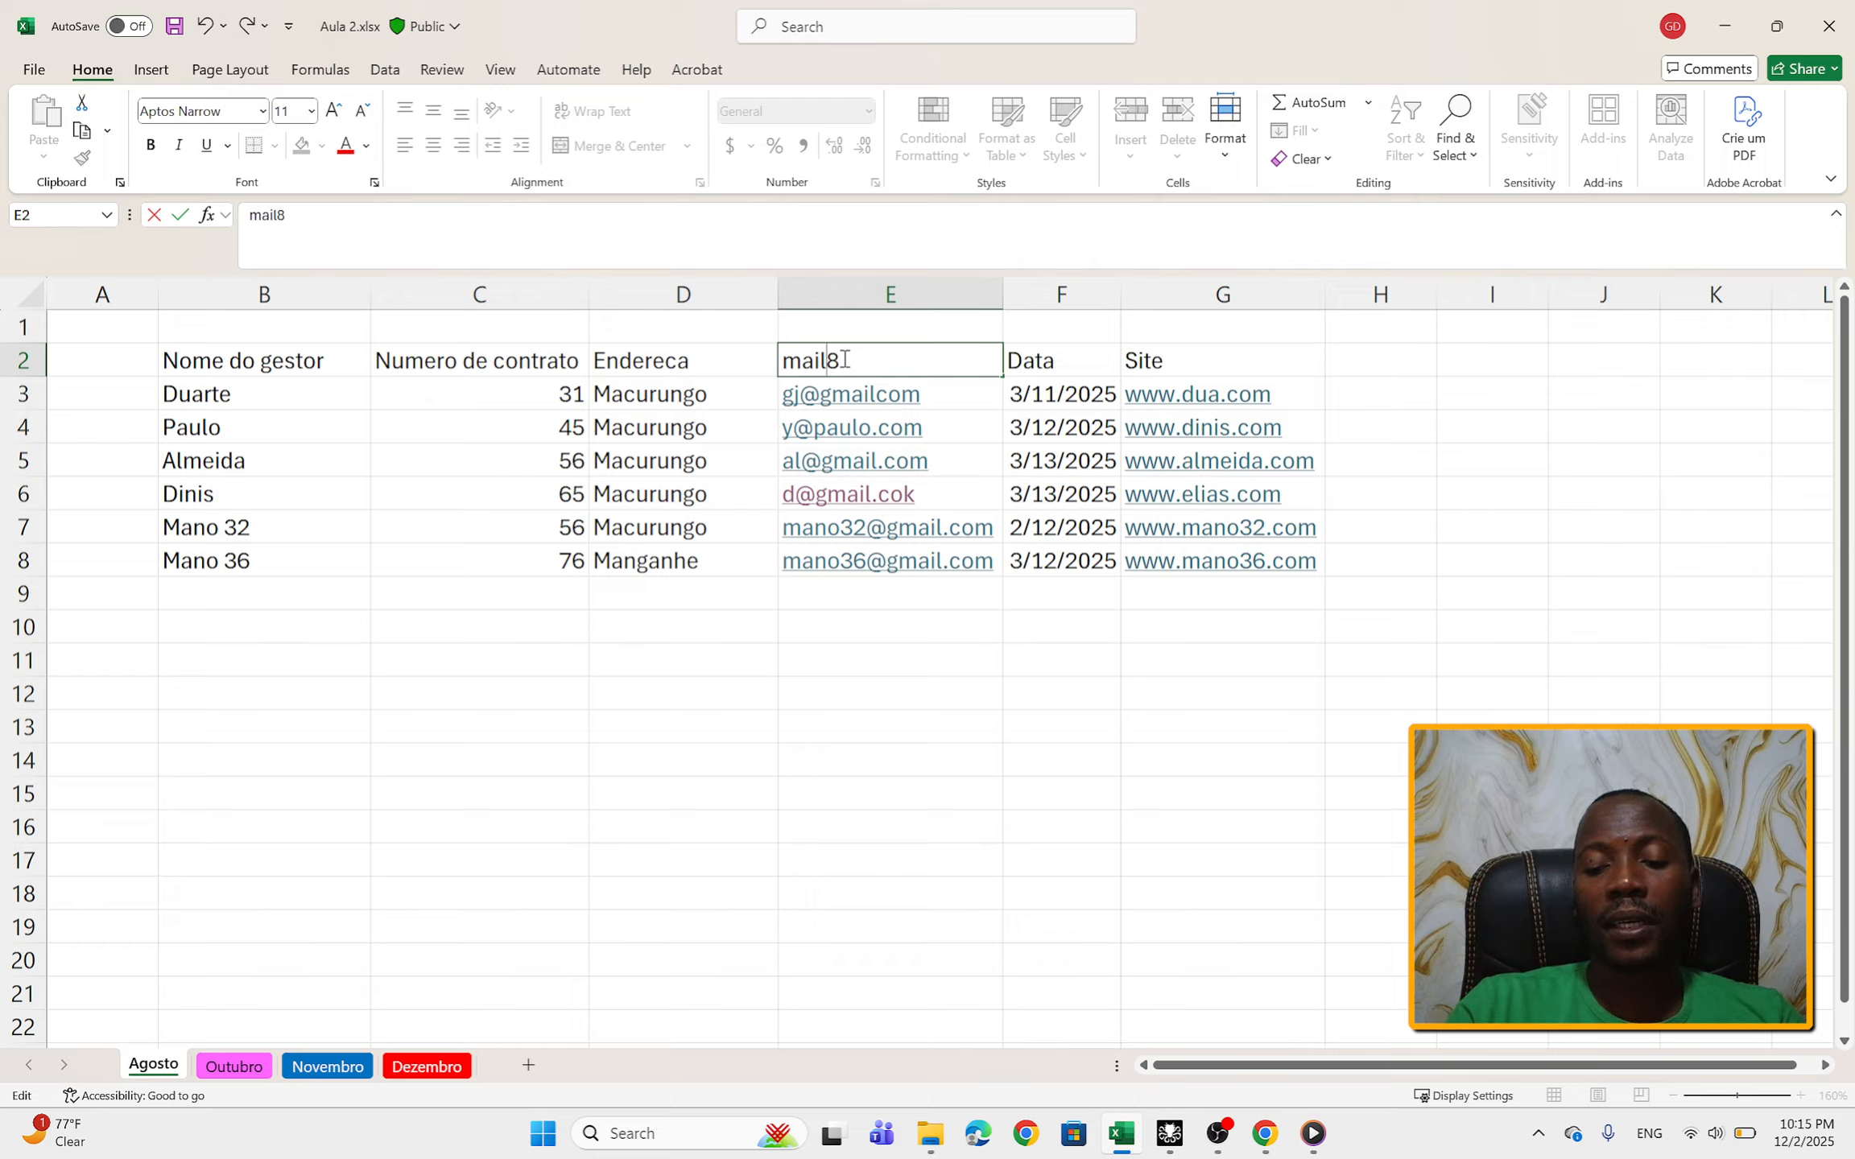
pyautogui.click(856, 359)
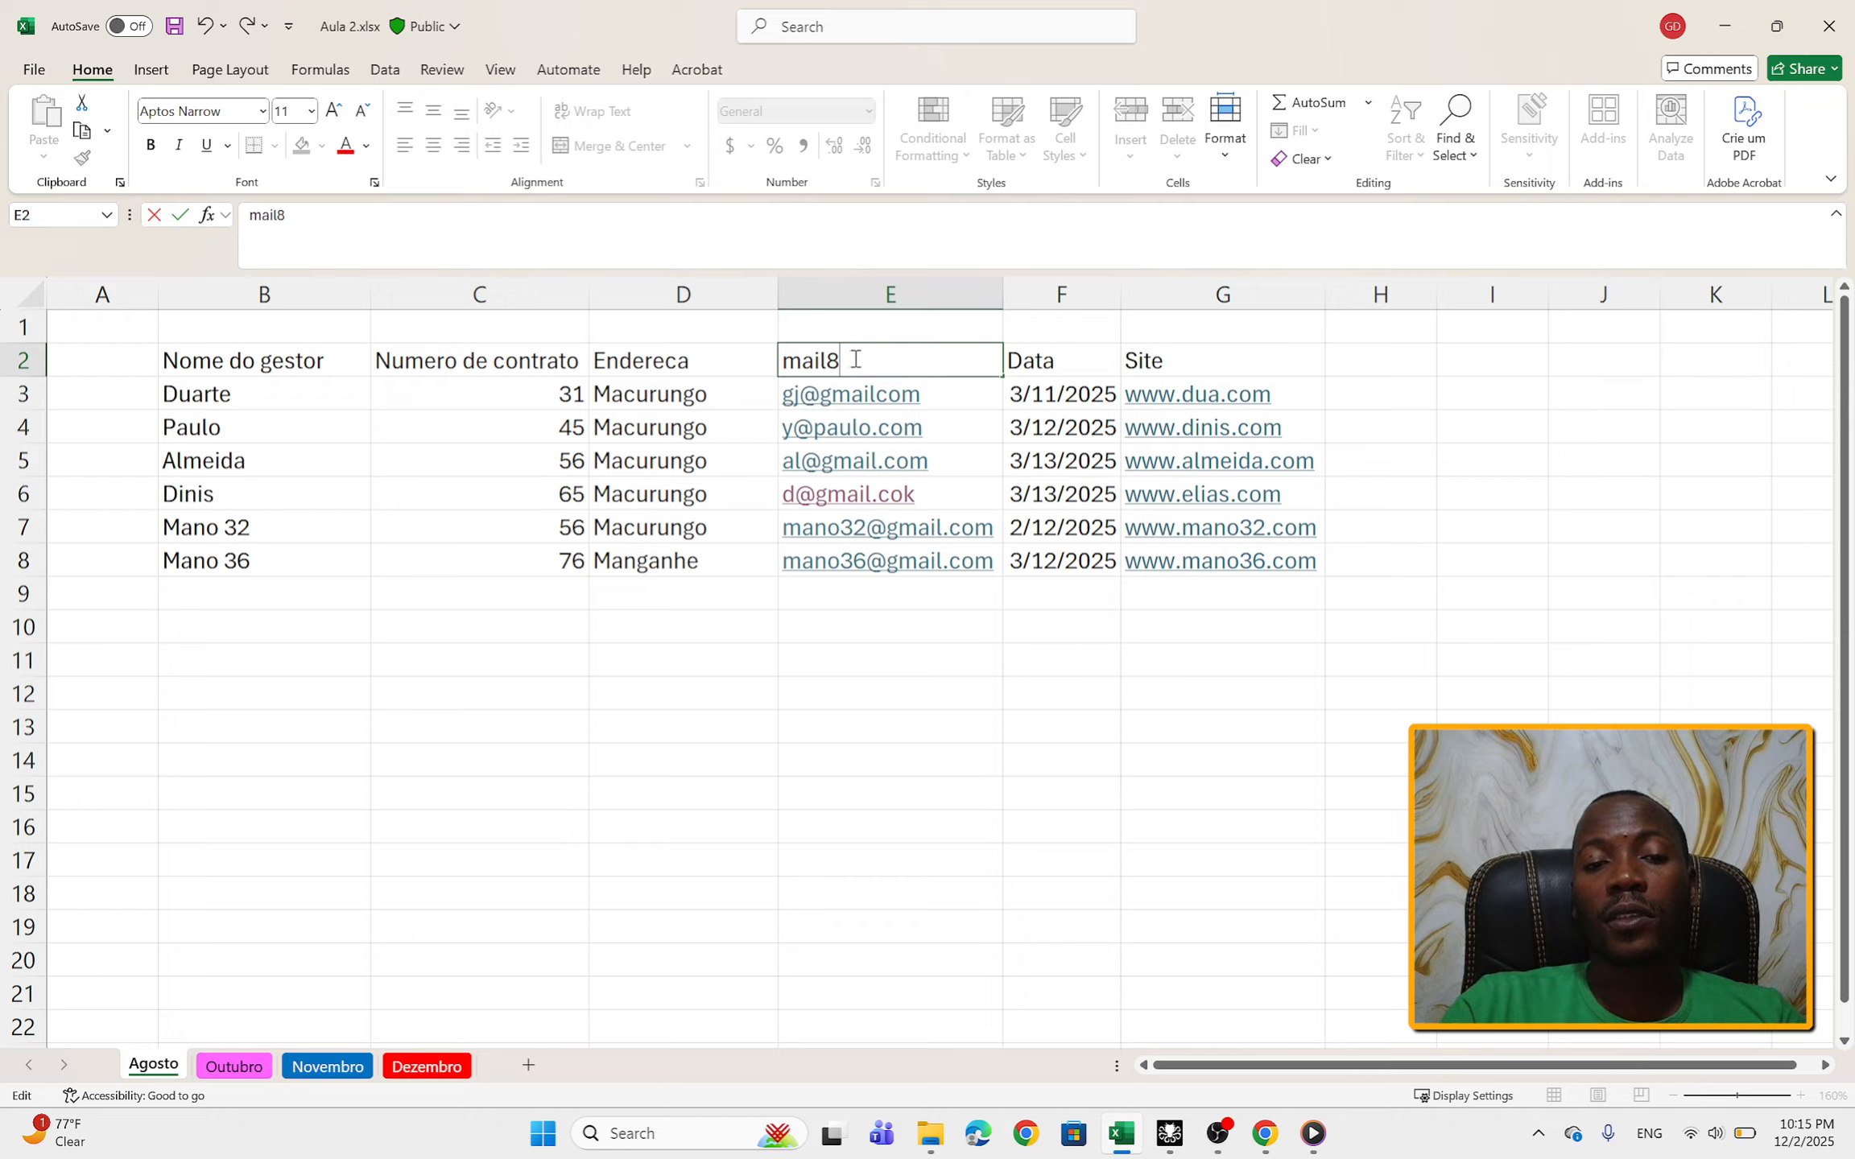
pyautogui.press('BackSpace')
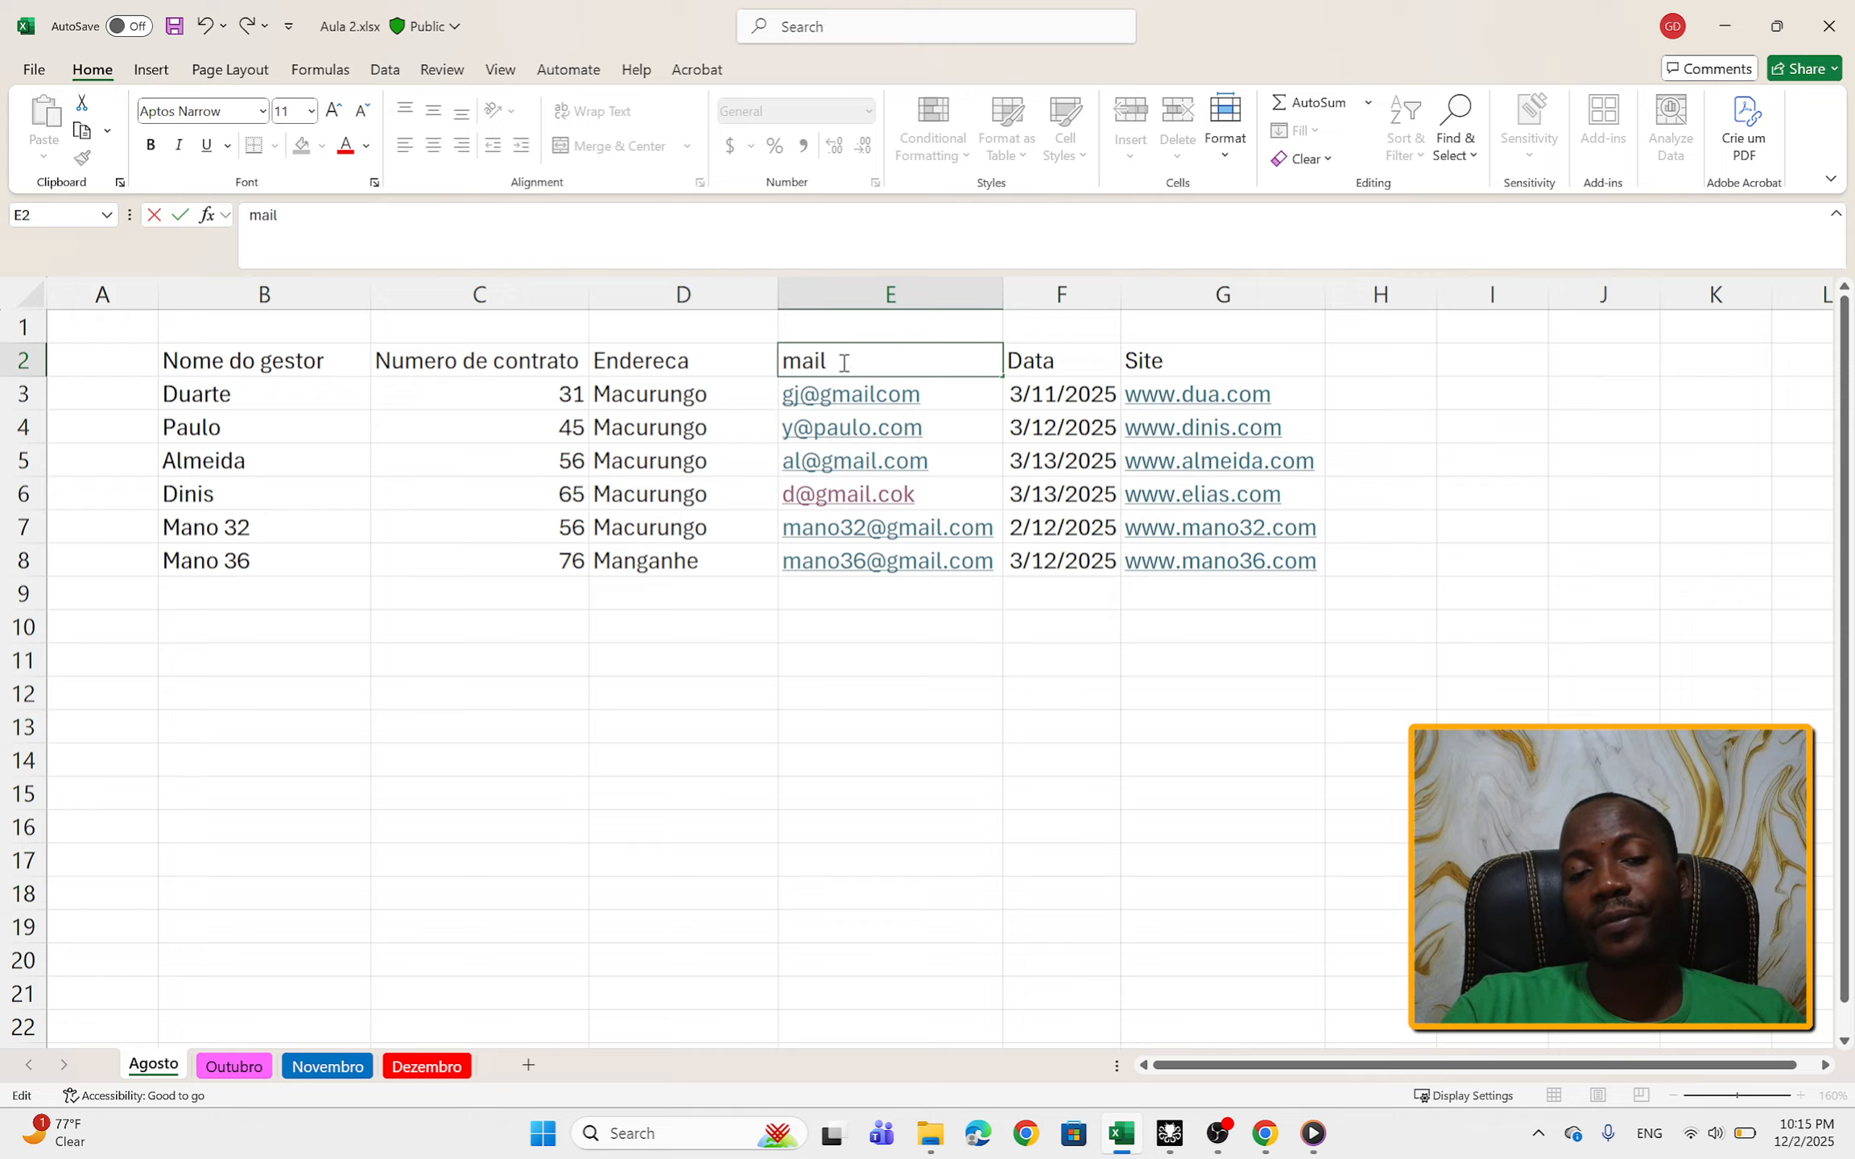
pyautogui.click(786, 361)
pyautogui.write('e')
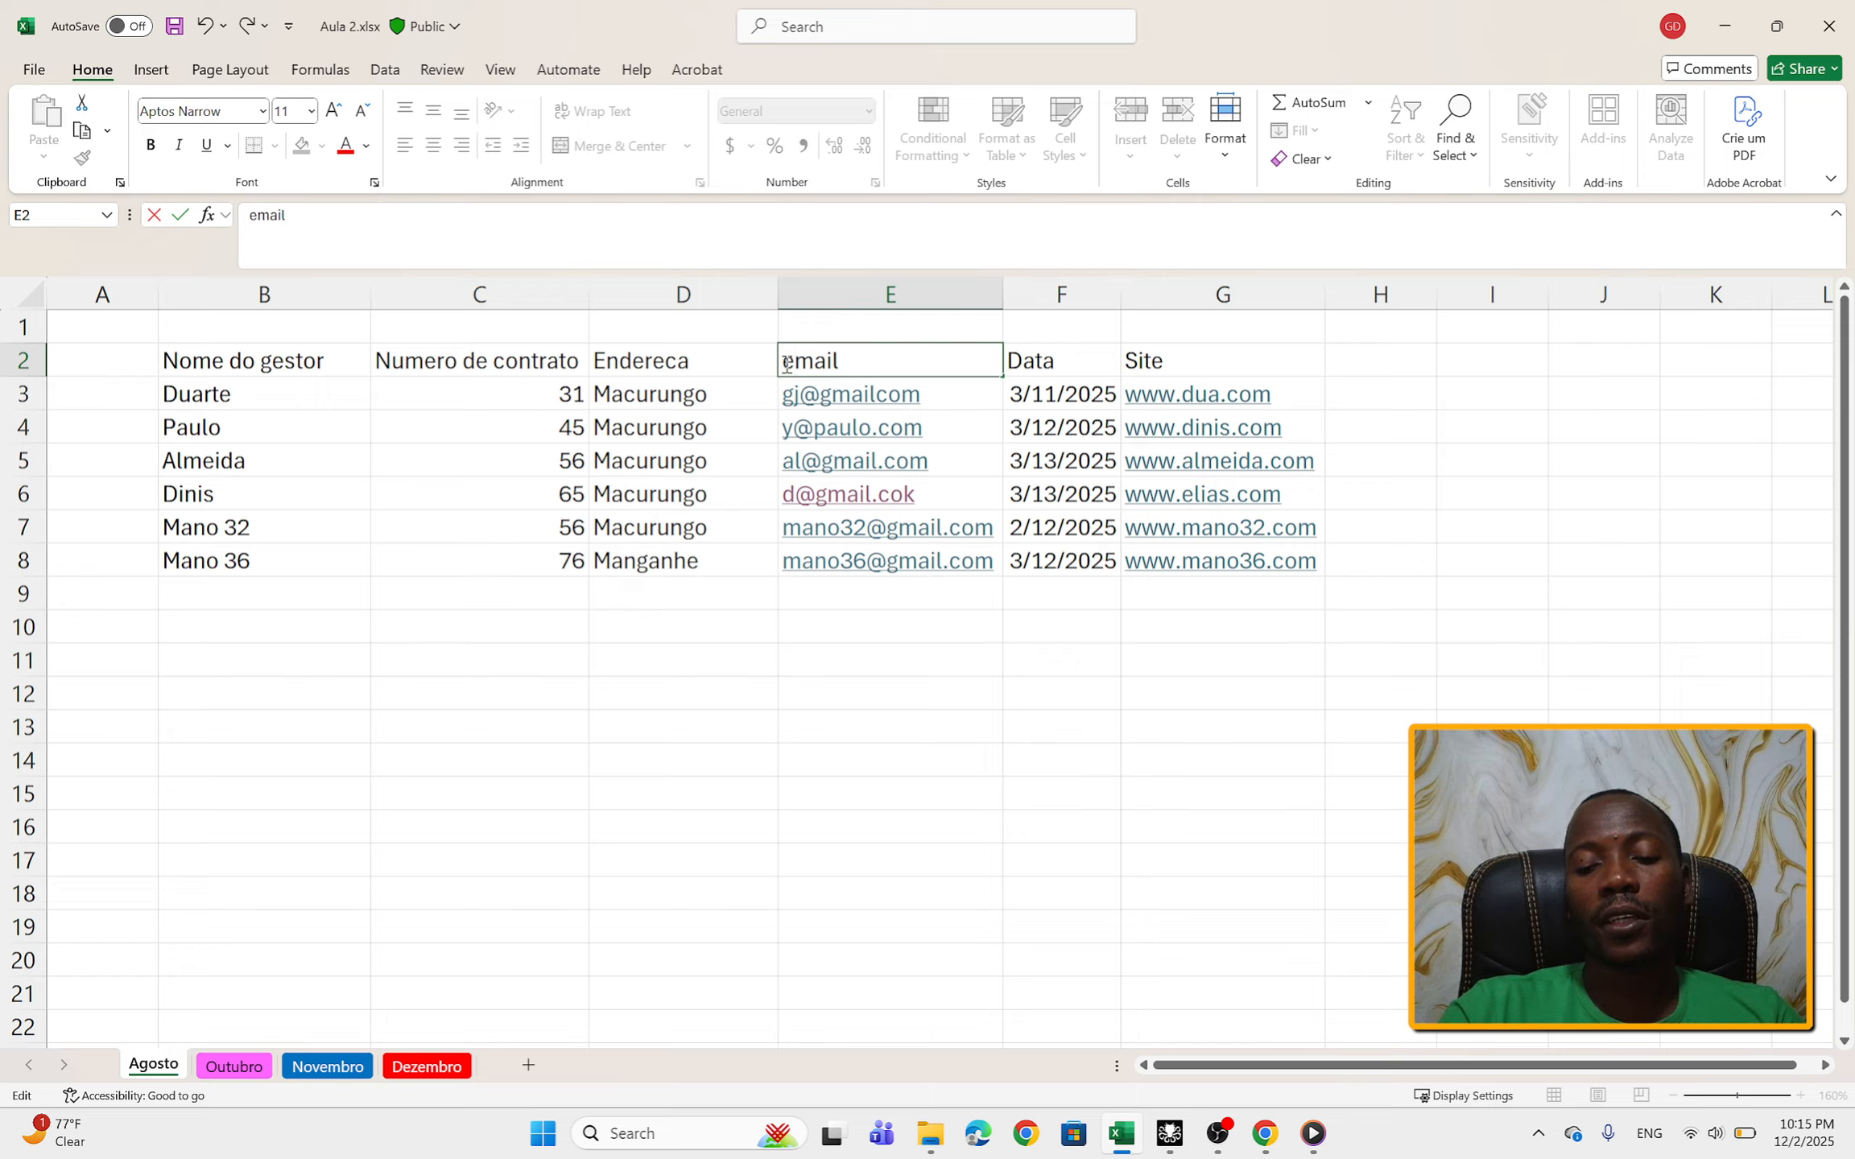
pyautogui.press('BackSpace')
pyautogui.write('E')
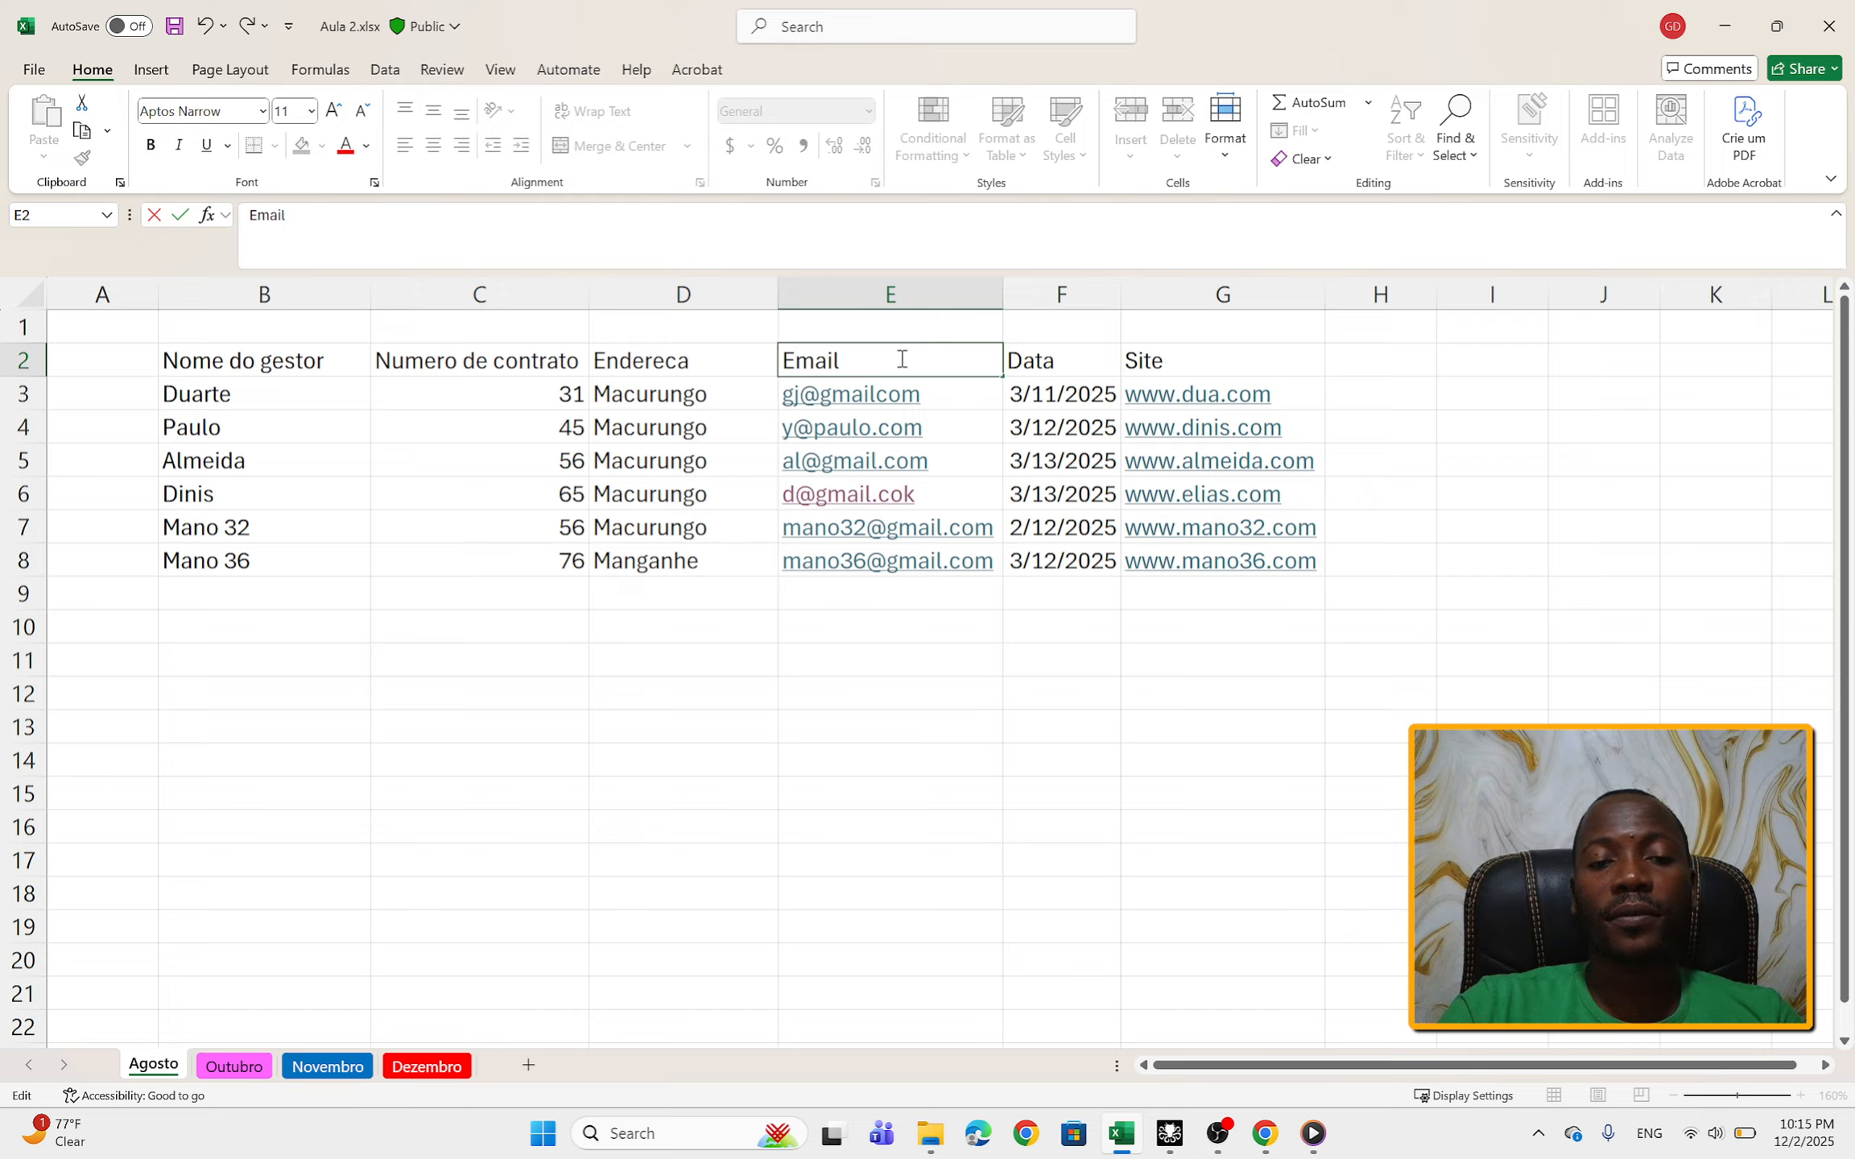
pyautogui.click(1207, 618)
pyautogui.rightClick(1209, 618)
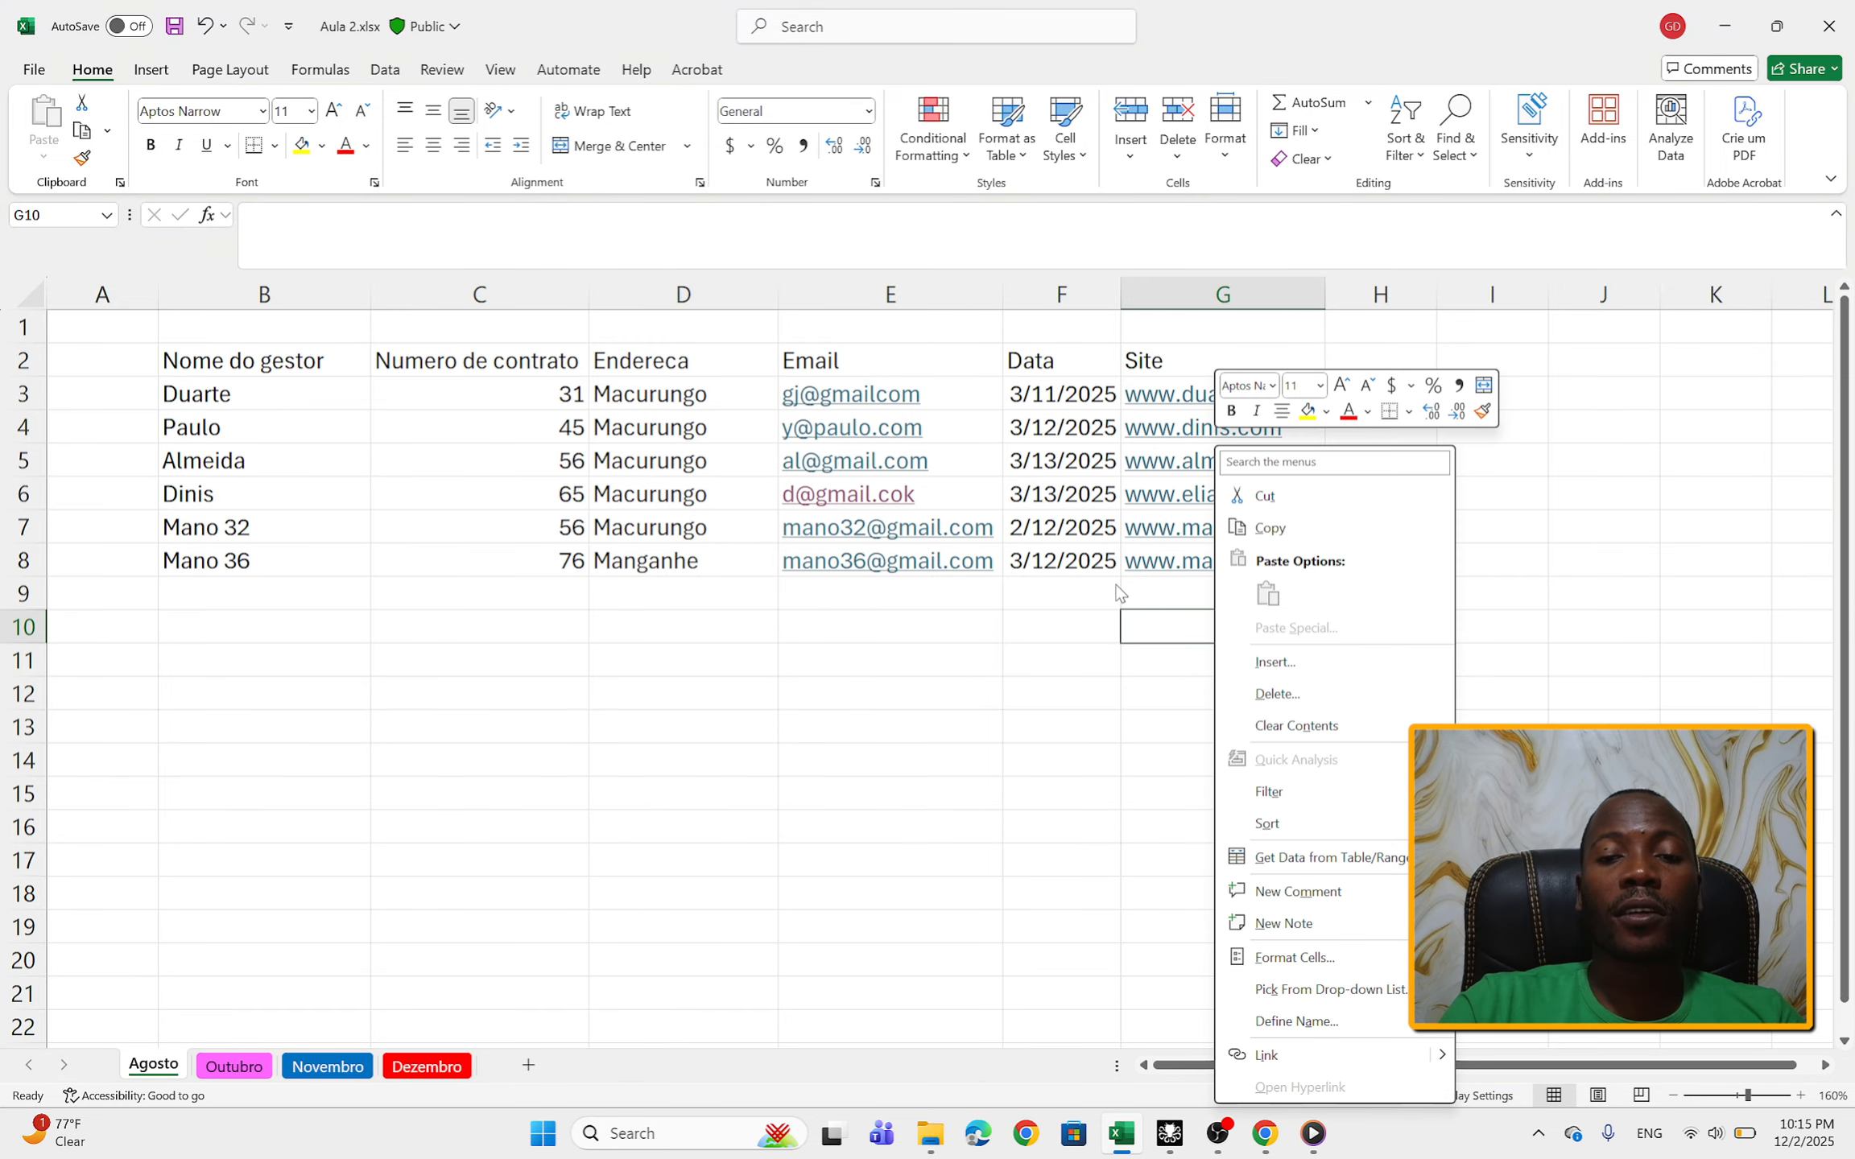
pyautogui.click(1110, 613)
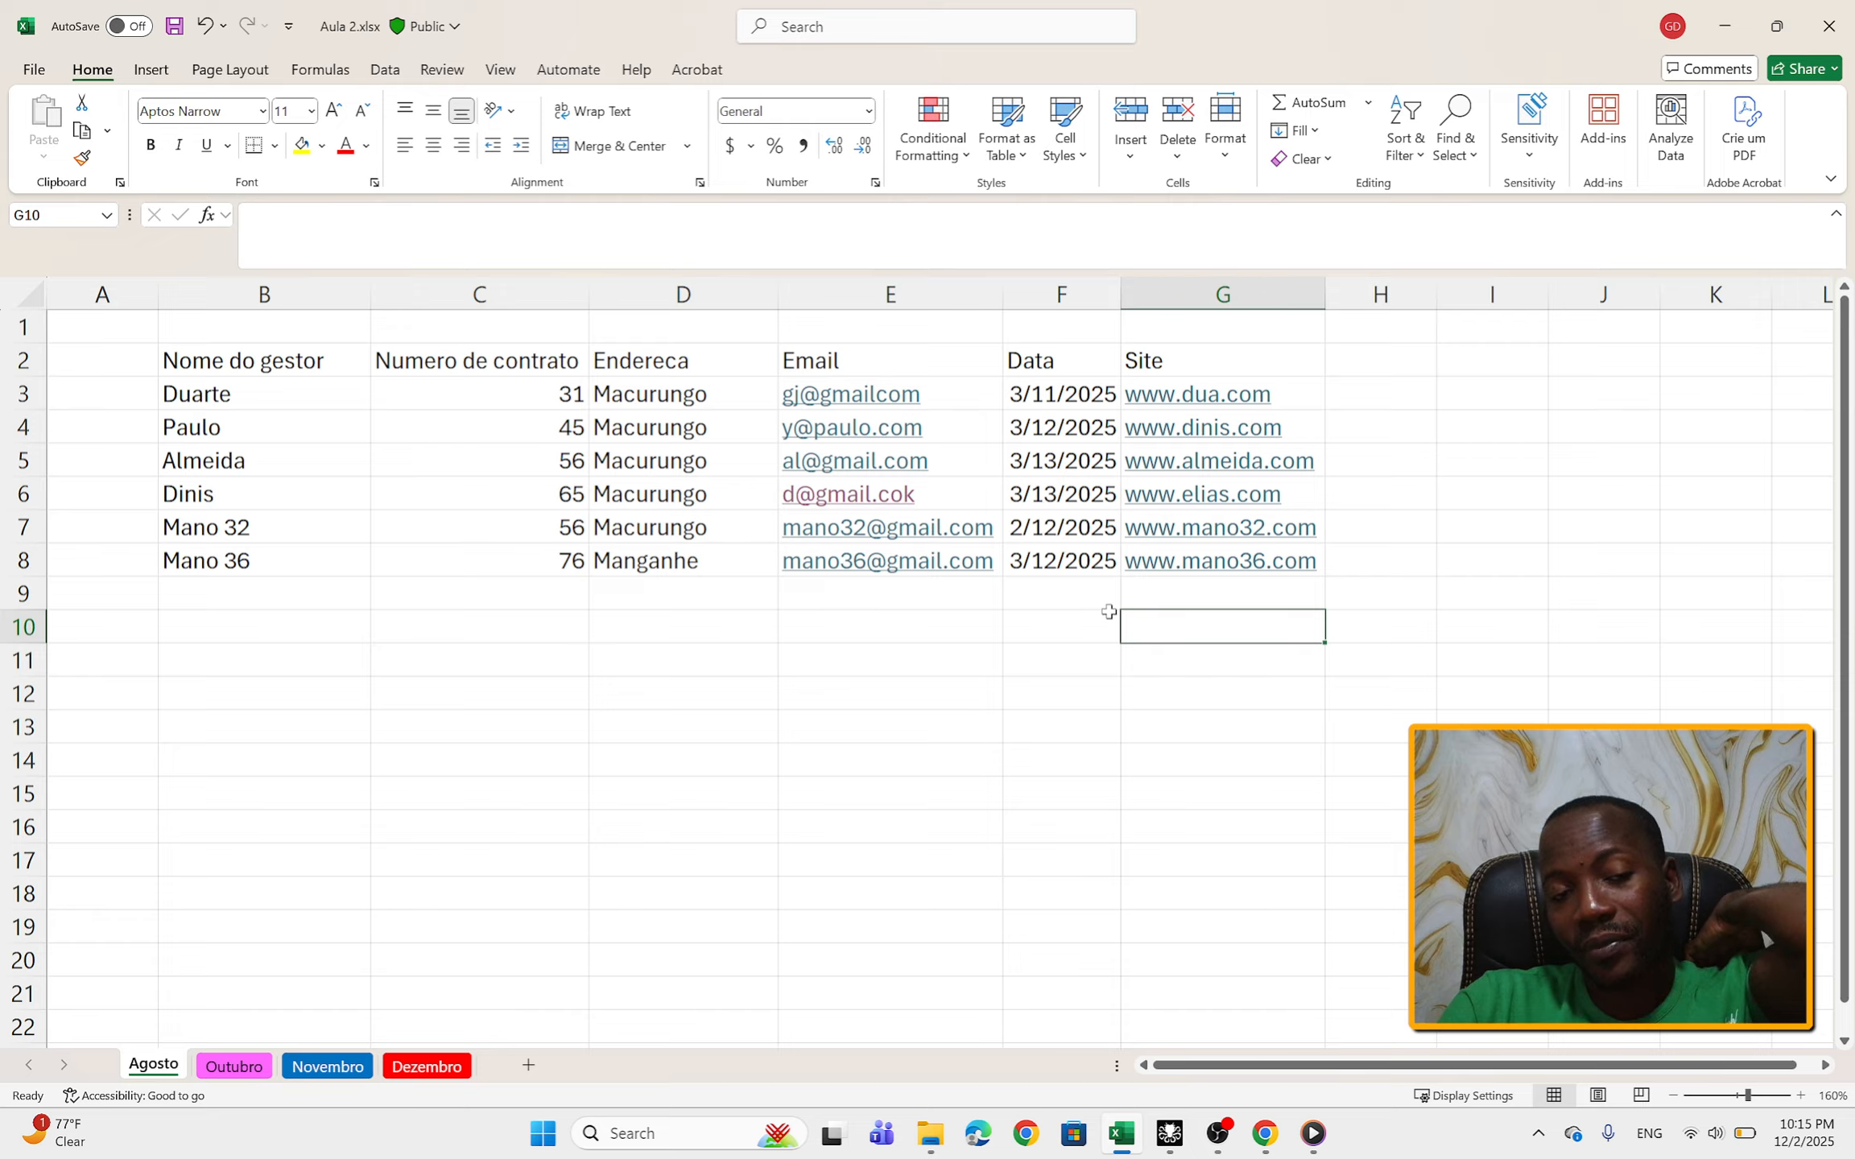
pyautogui.click(910, 367)
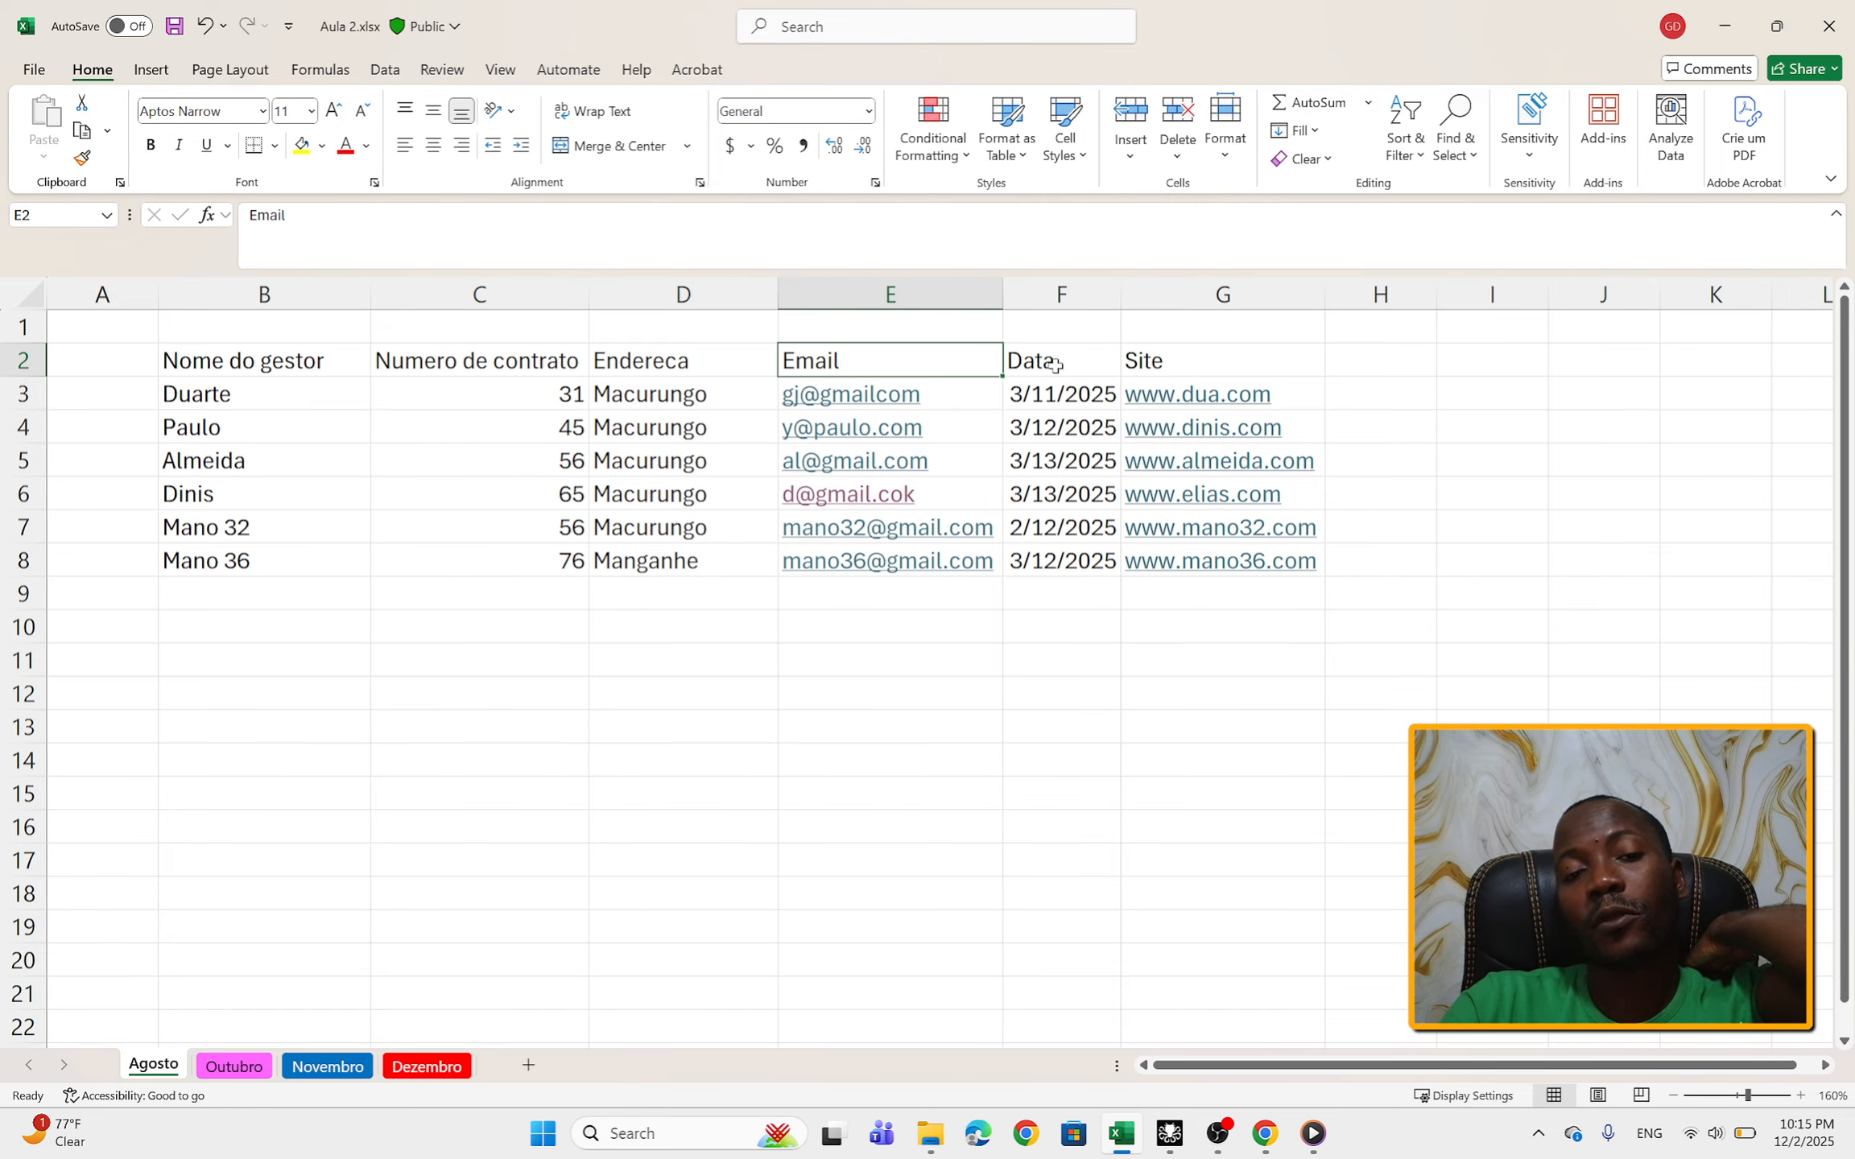
pyautogui.click(1383, 358)
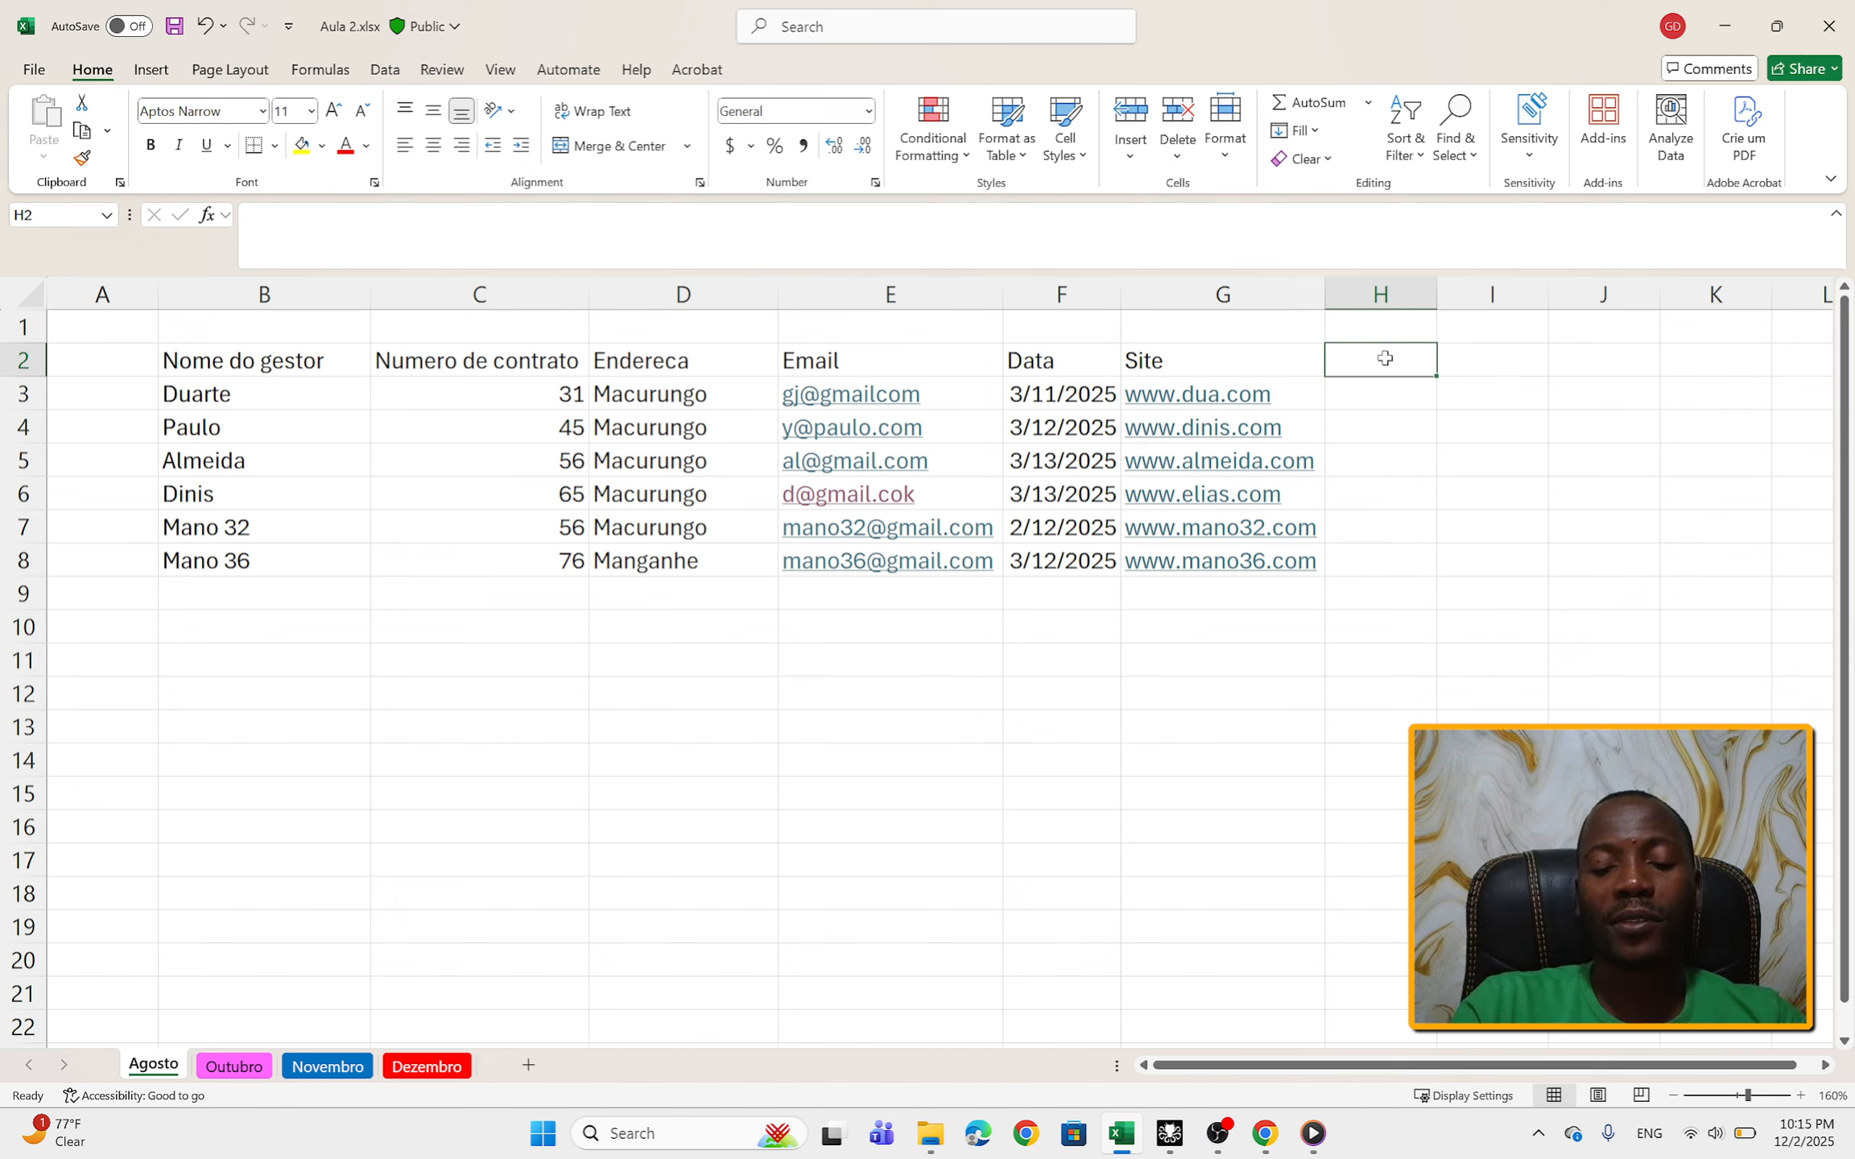
pyautogui.press('Left')
pyautogui.press('Left')
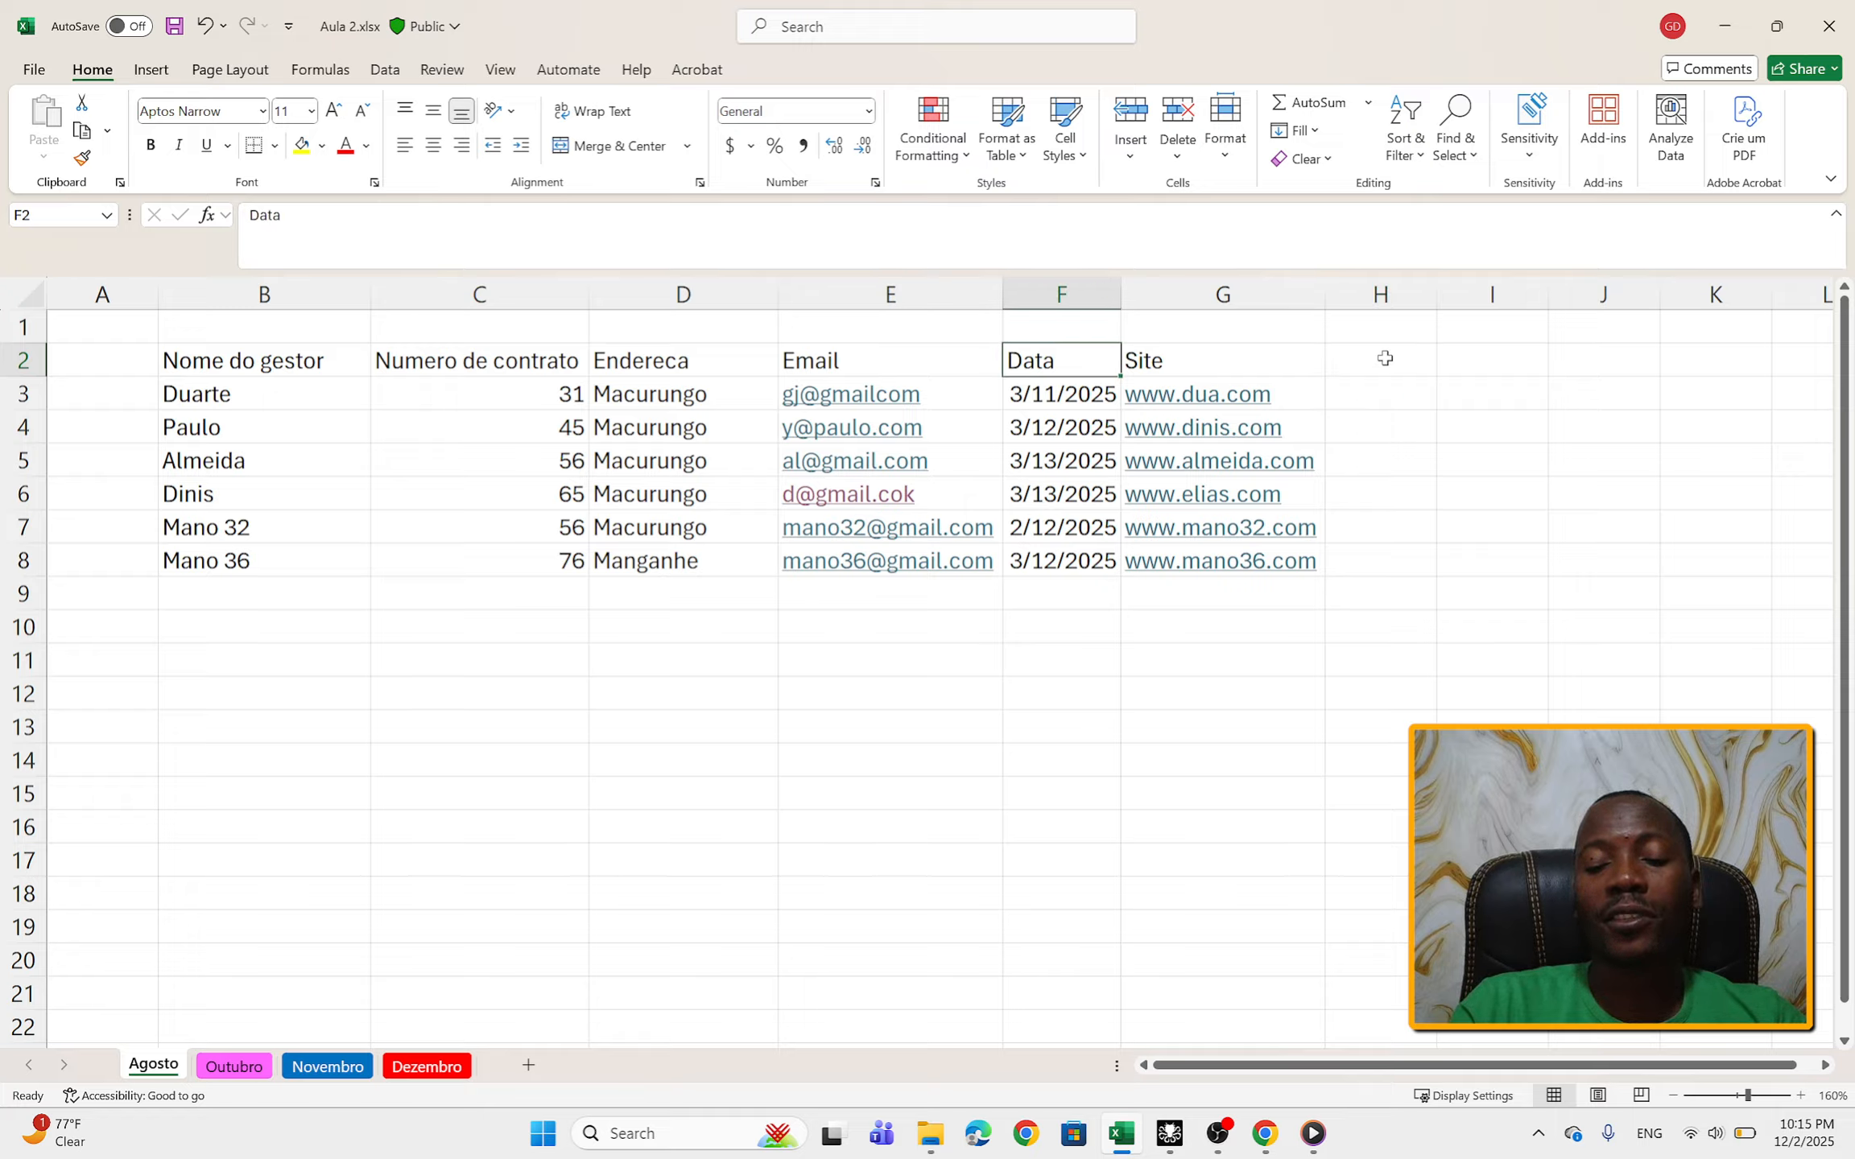
pyautogui.press('Right')
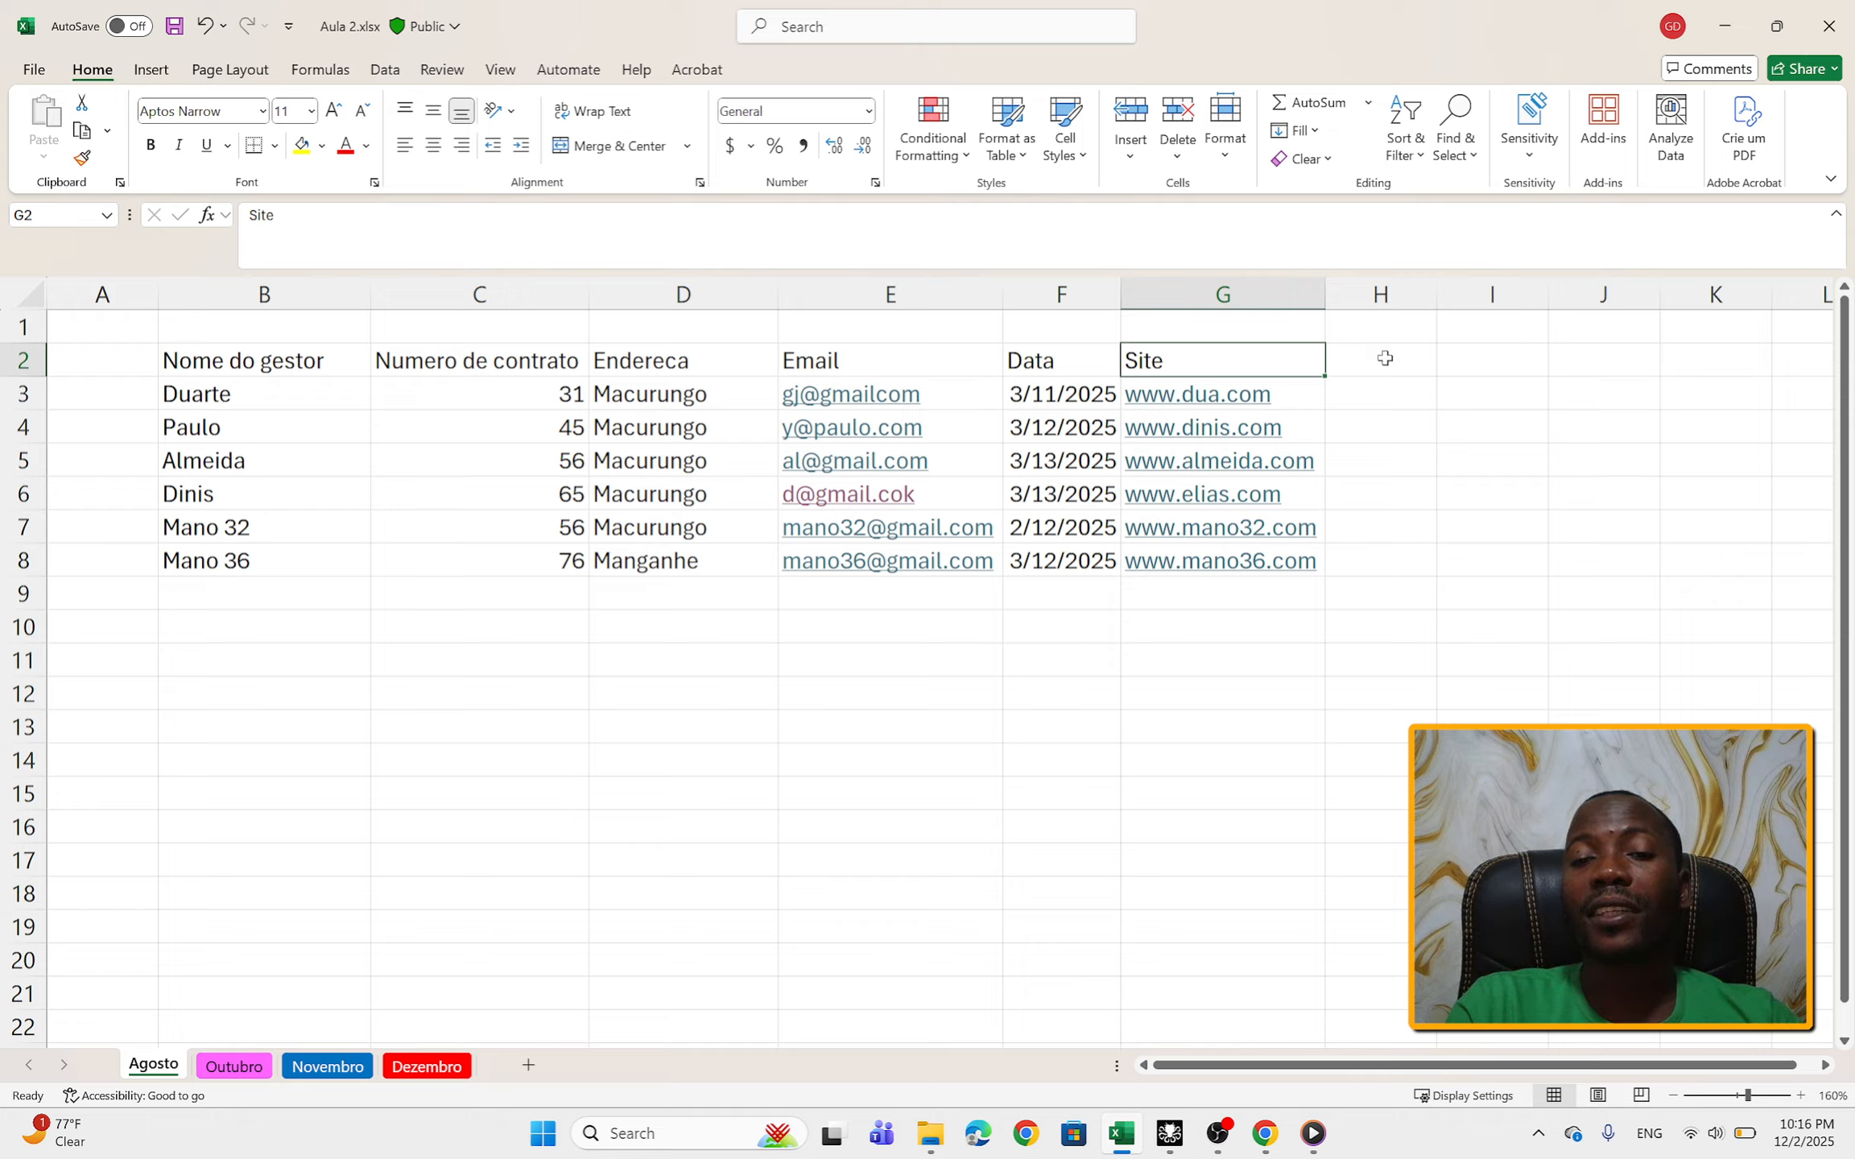
pyautogui.press('Right')
pyautogui.press('Right')
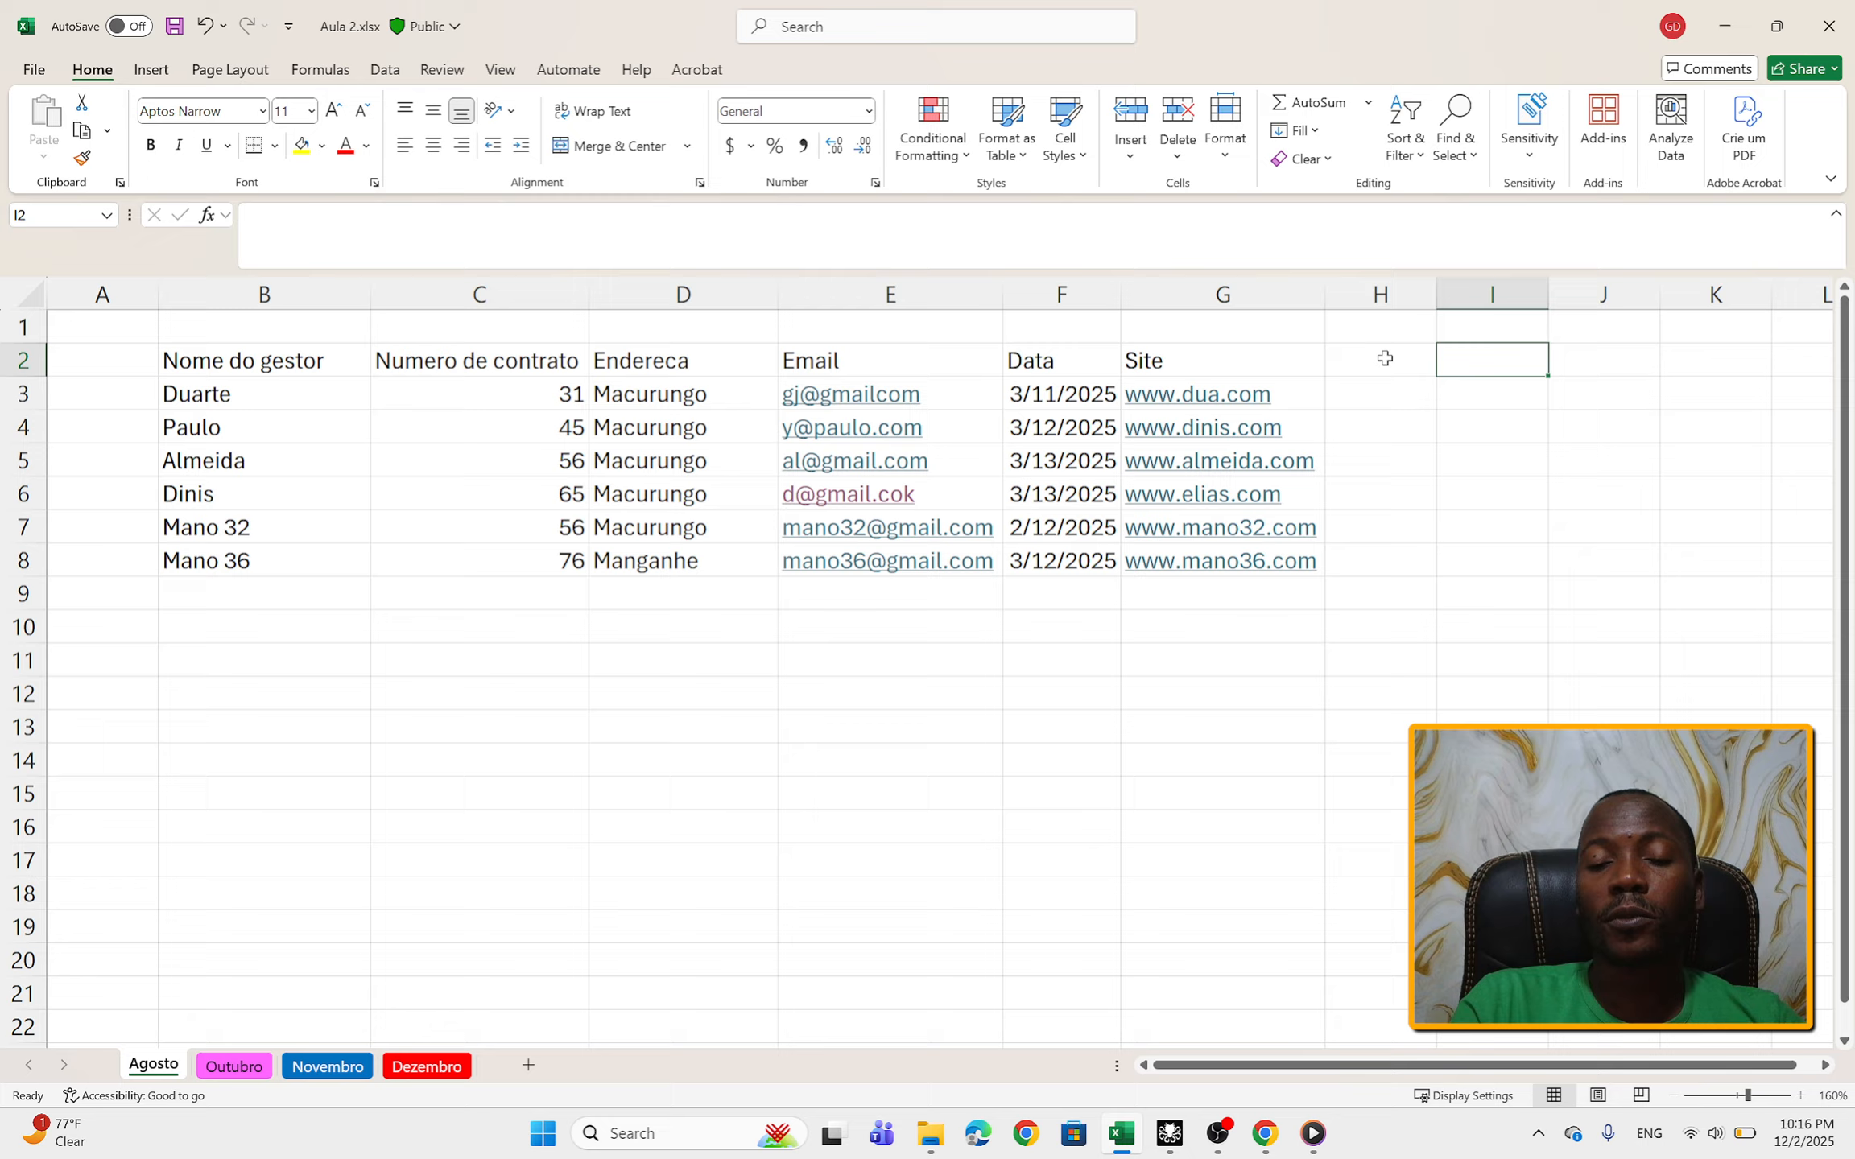
pyautogui.press('Left')
pyautogui.press('Left')
pyautogui.press('Left')
pyautogui.press('Left')
pyautogui.press('Left')
pyautogui.press('Left')
pyautogui.press('Left')
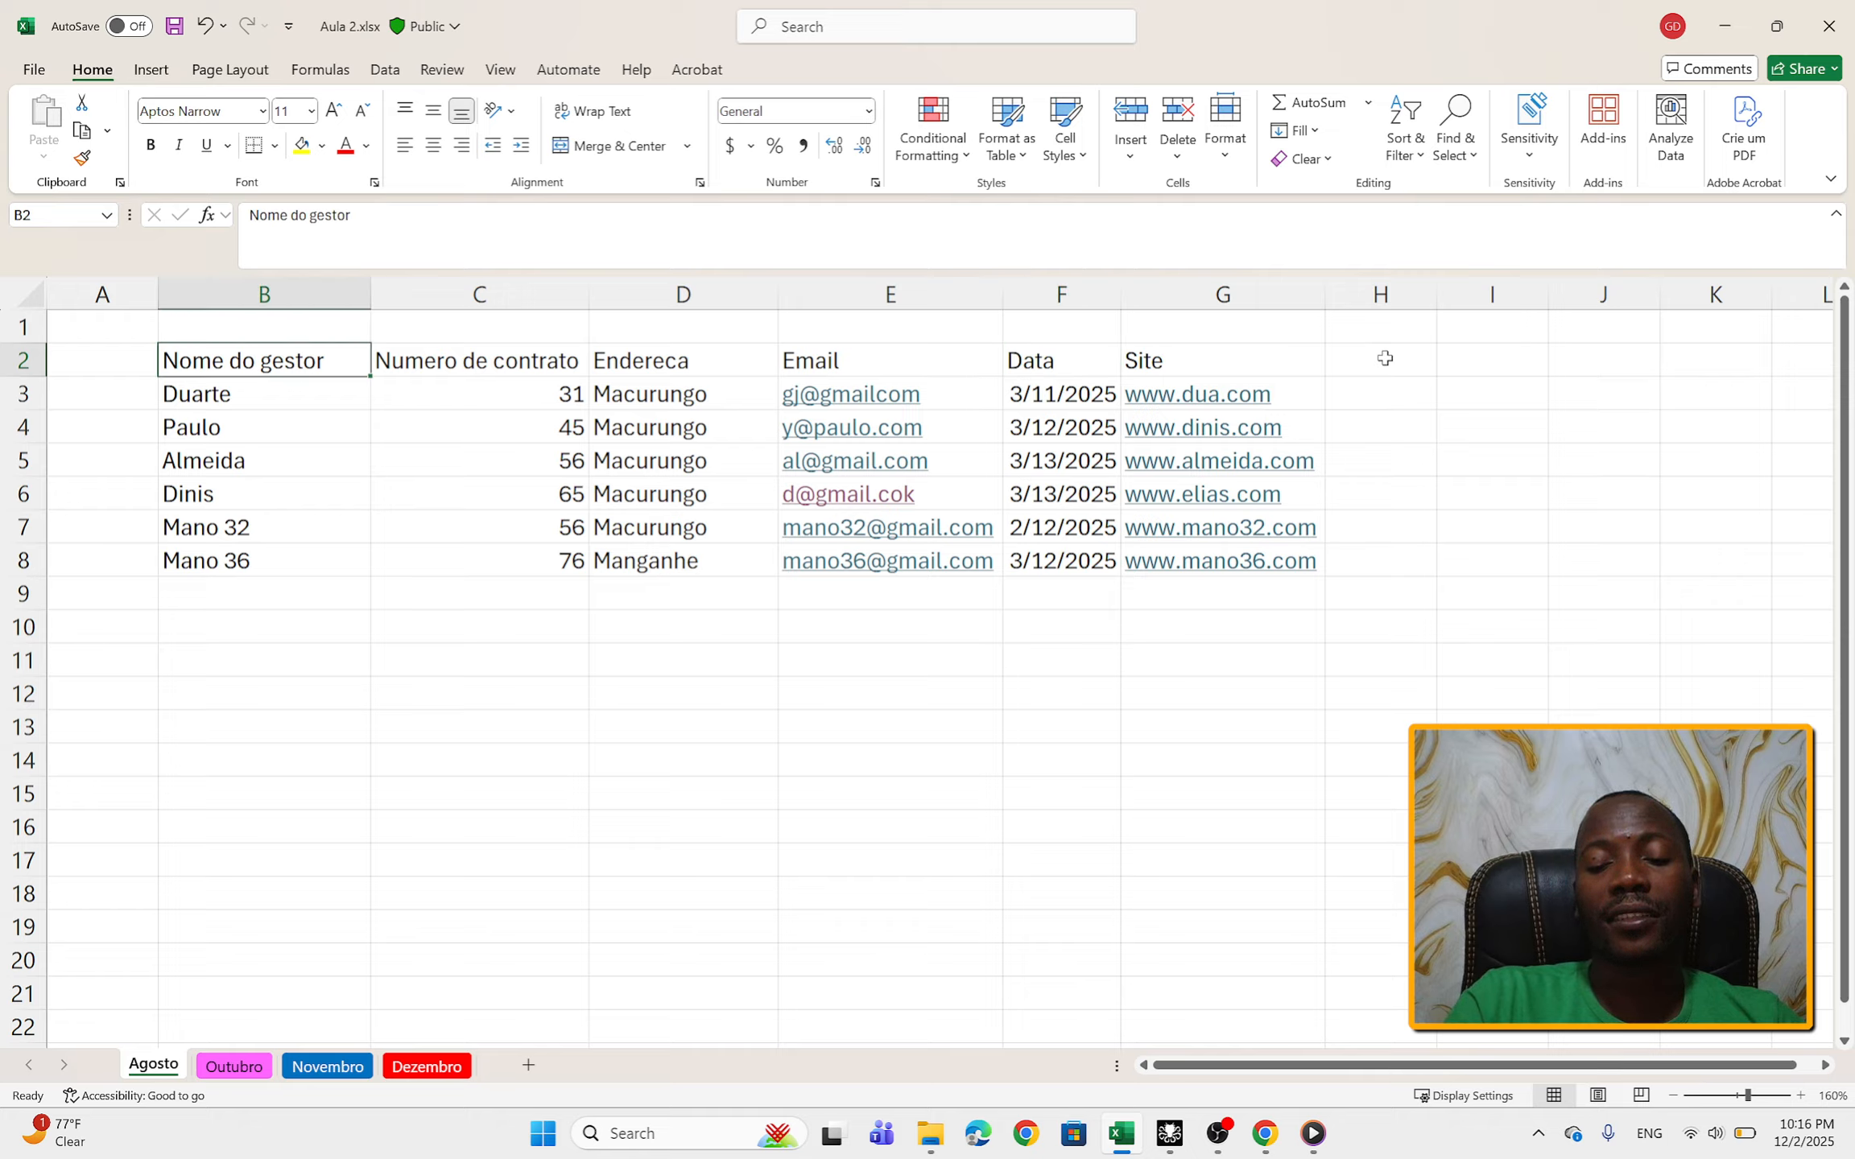
pyautogui.press('Right')
pyautogui.press('Right')
pyautogui.press('Right')
pyautogui.press('Right')
pyautogui.press('Right')
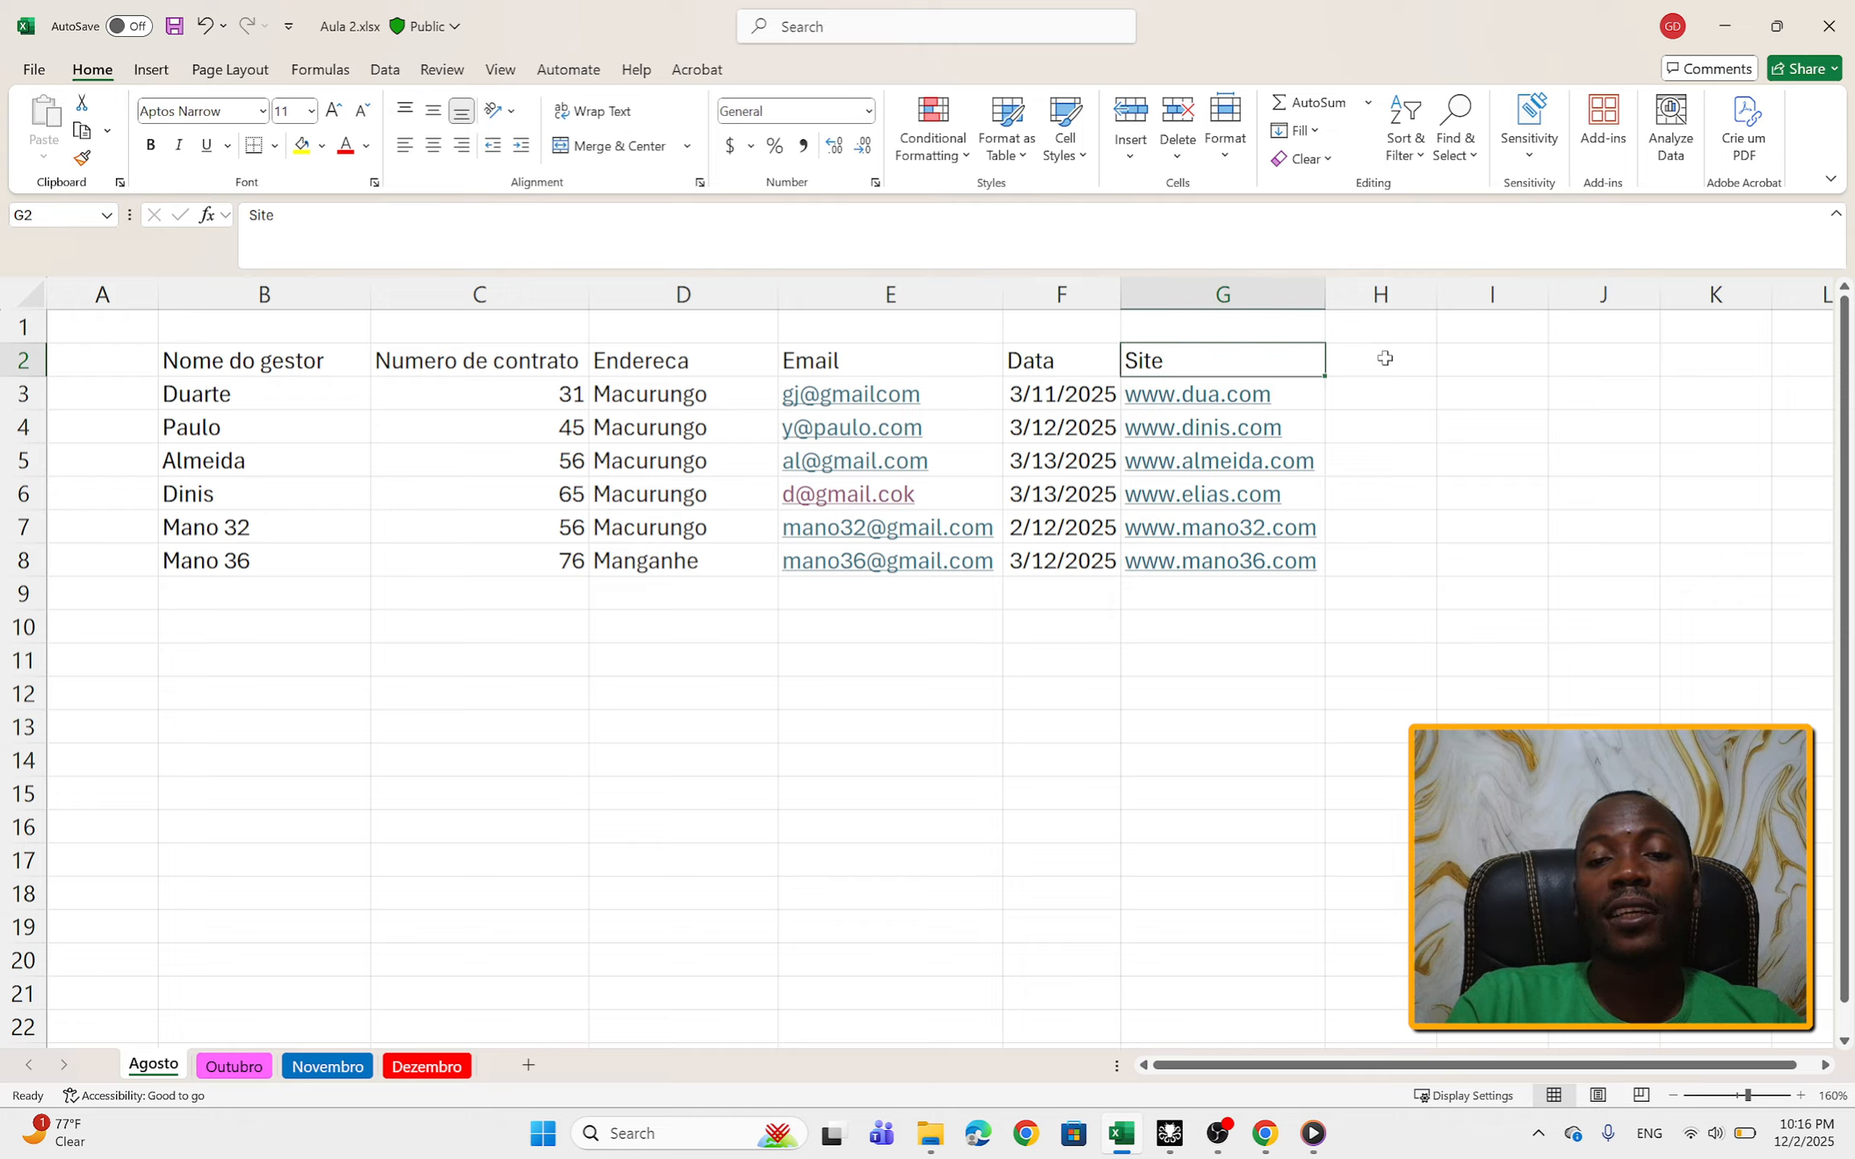
pyautogui.press('Down')
pyautogui.press('Down')
pyautogui.press('Right')
pyautogui.press('Up')
pyautogui.press('Up')
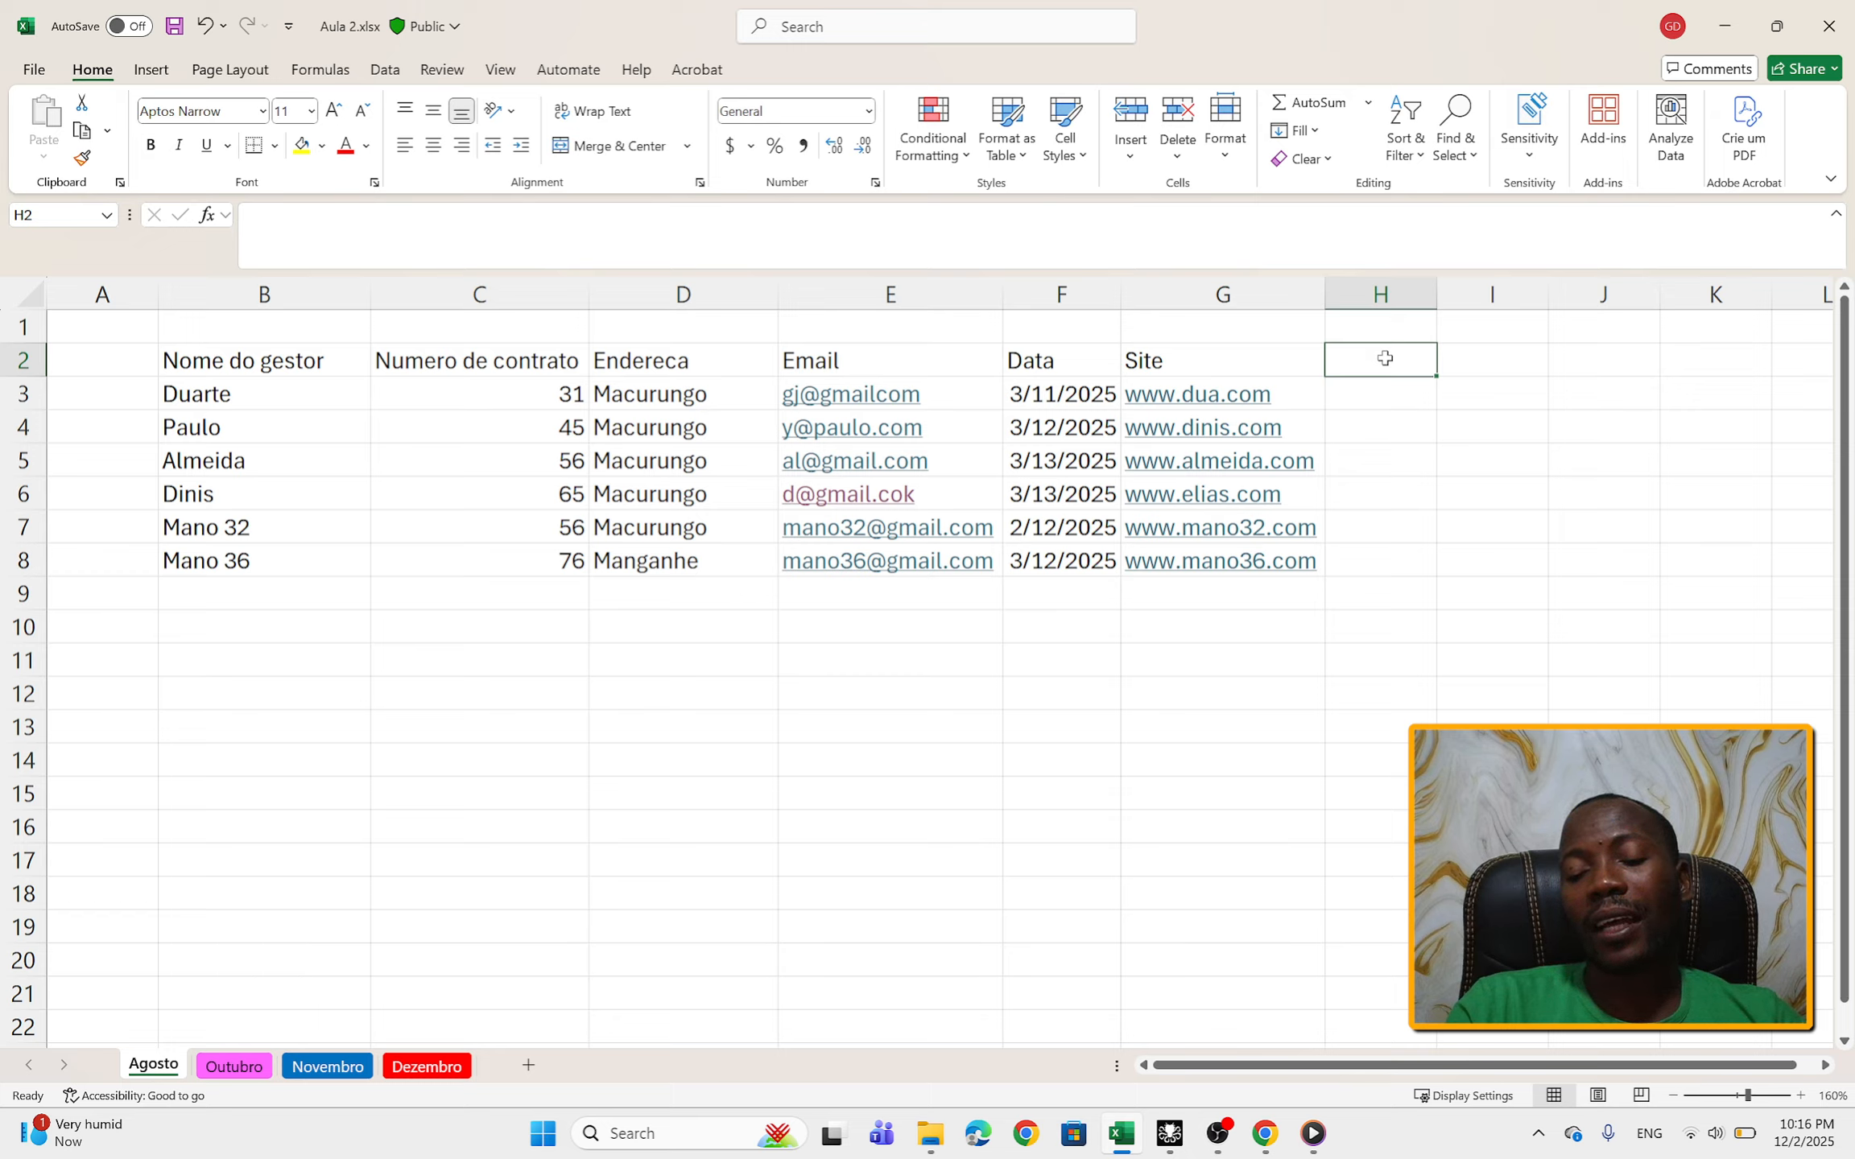
pyautogui.press('Left')
pyautogui.press('Left')
pyautogui.press('Left')
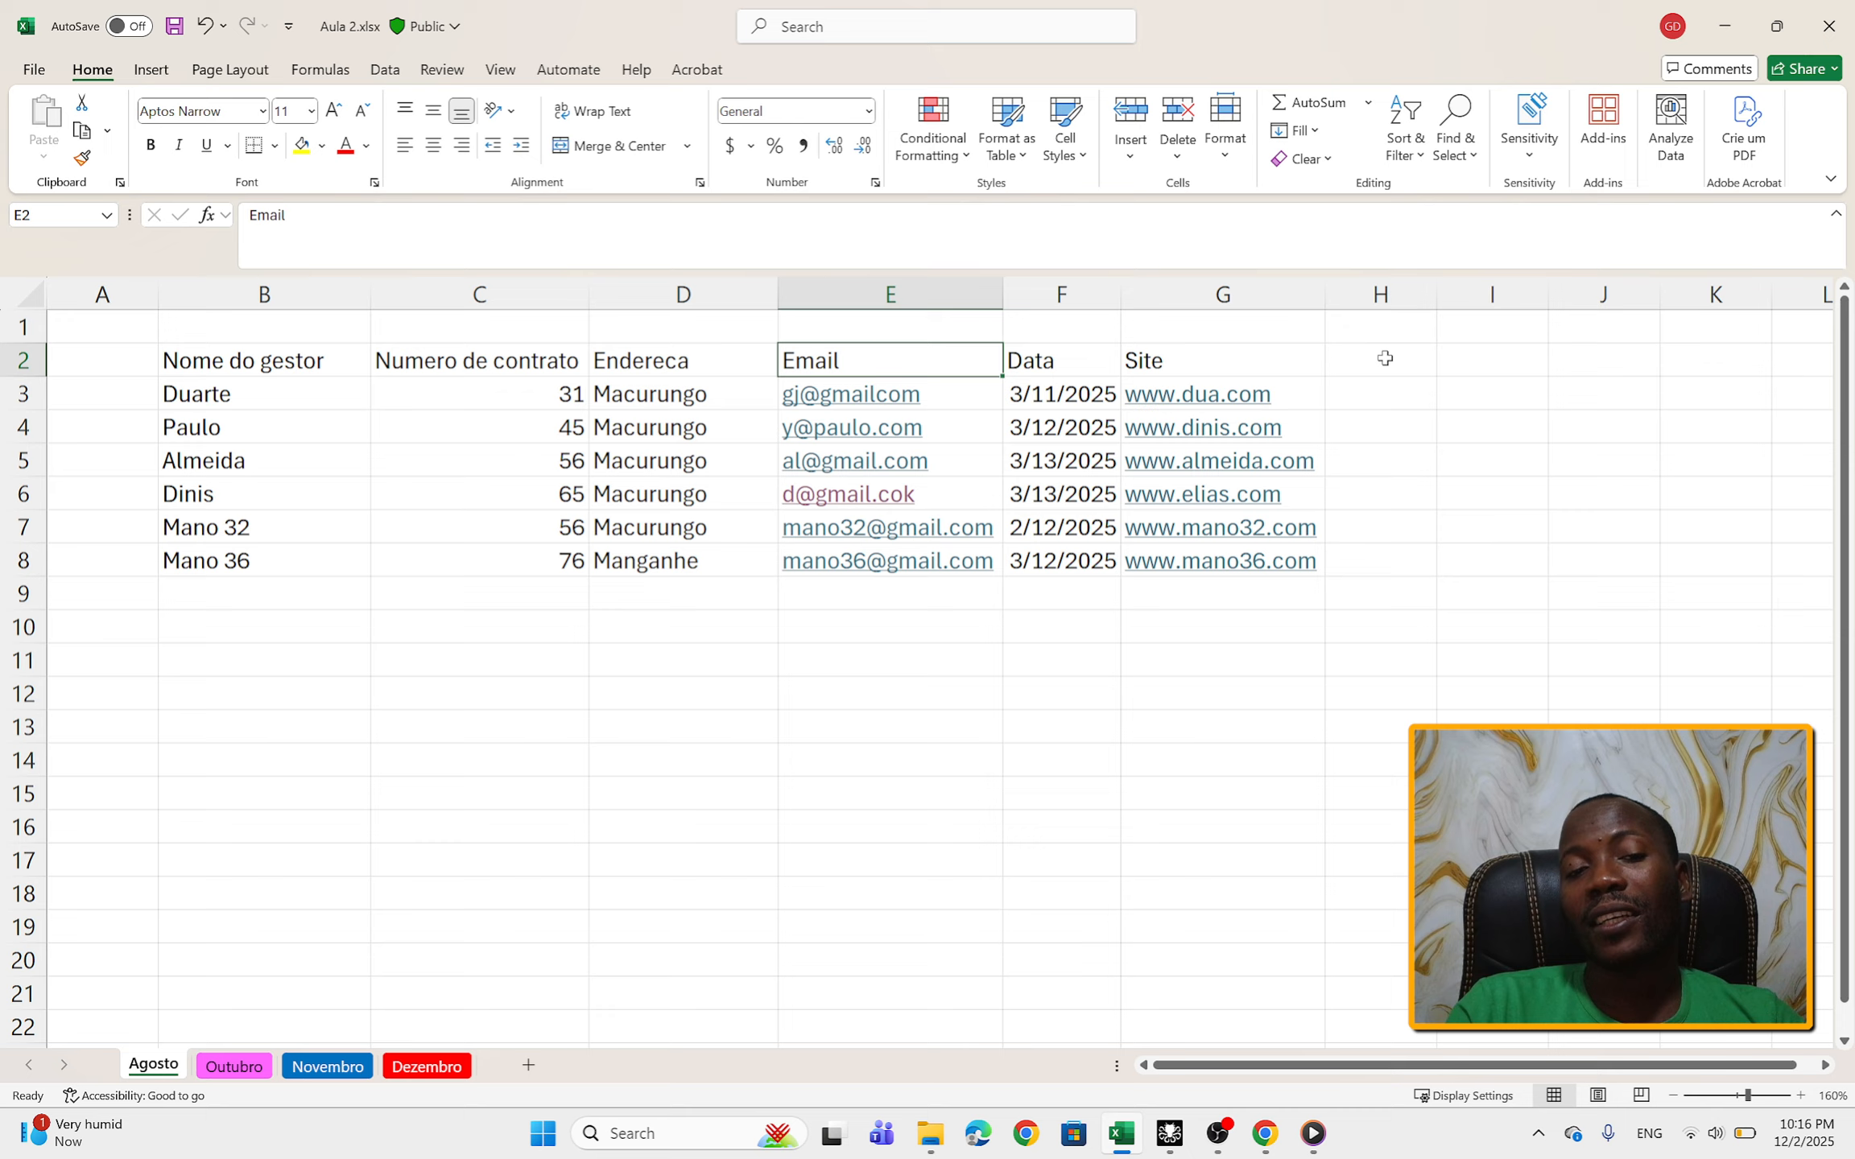
pyautogui.press('Left')
pyautogui.press('Left')
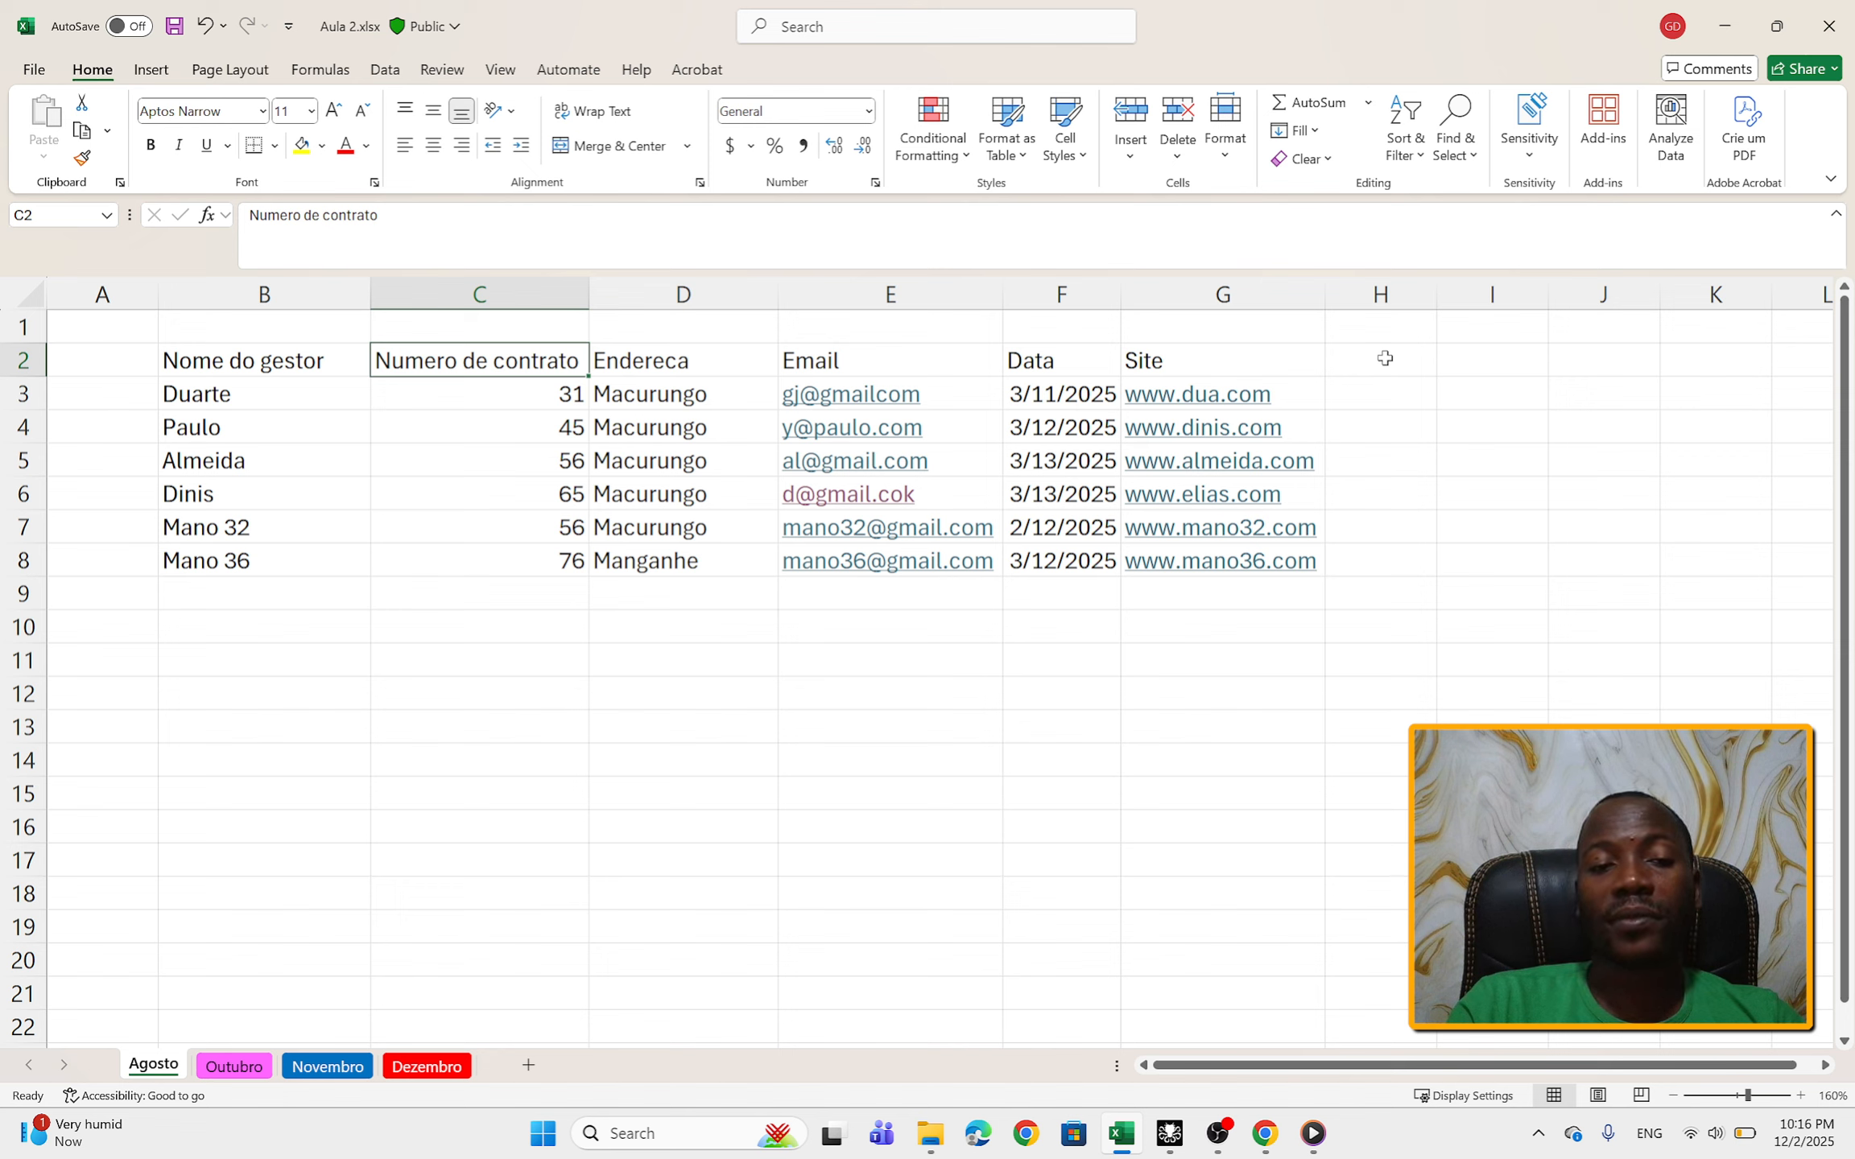
# Step: Correct the last letter of the address column header in cell D2 so it reads Endereco
pyautogui.press('Right')
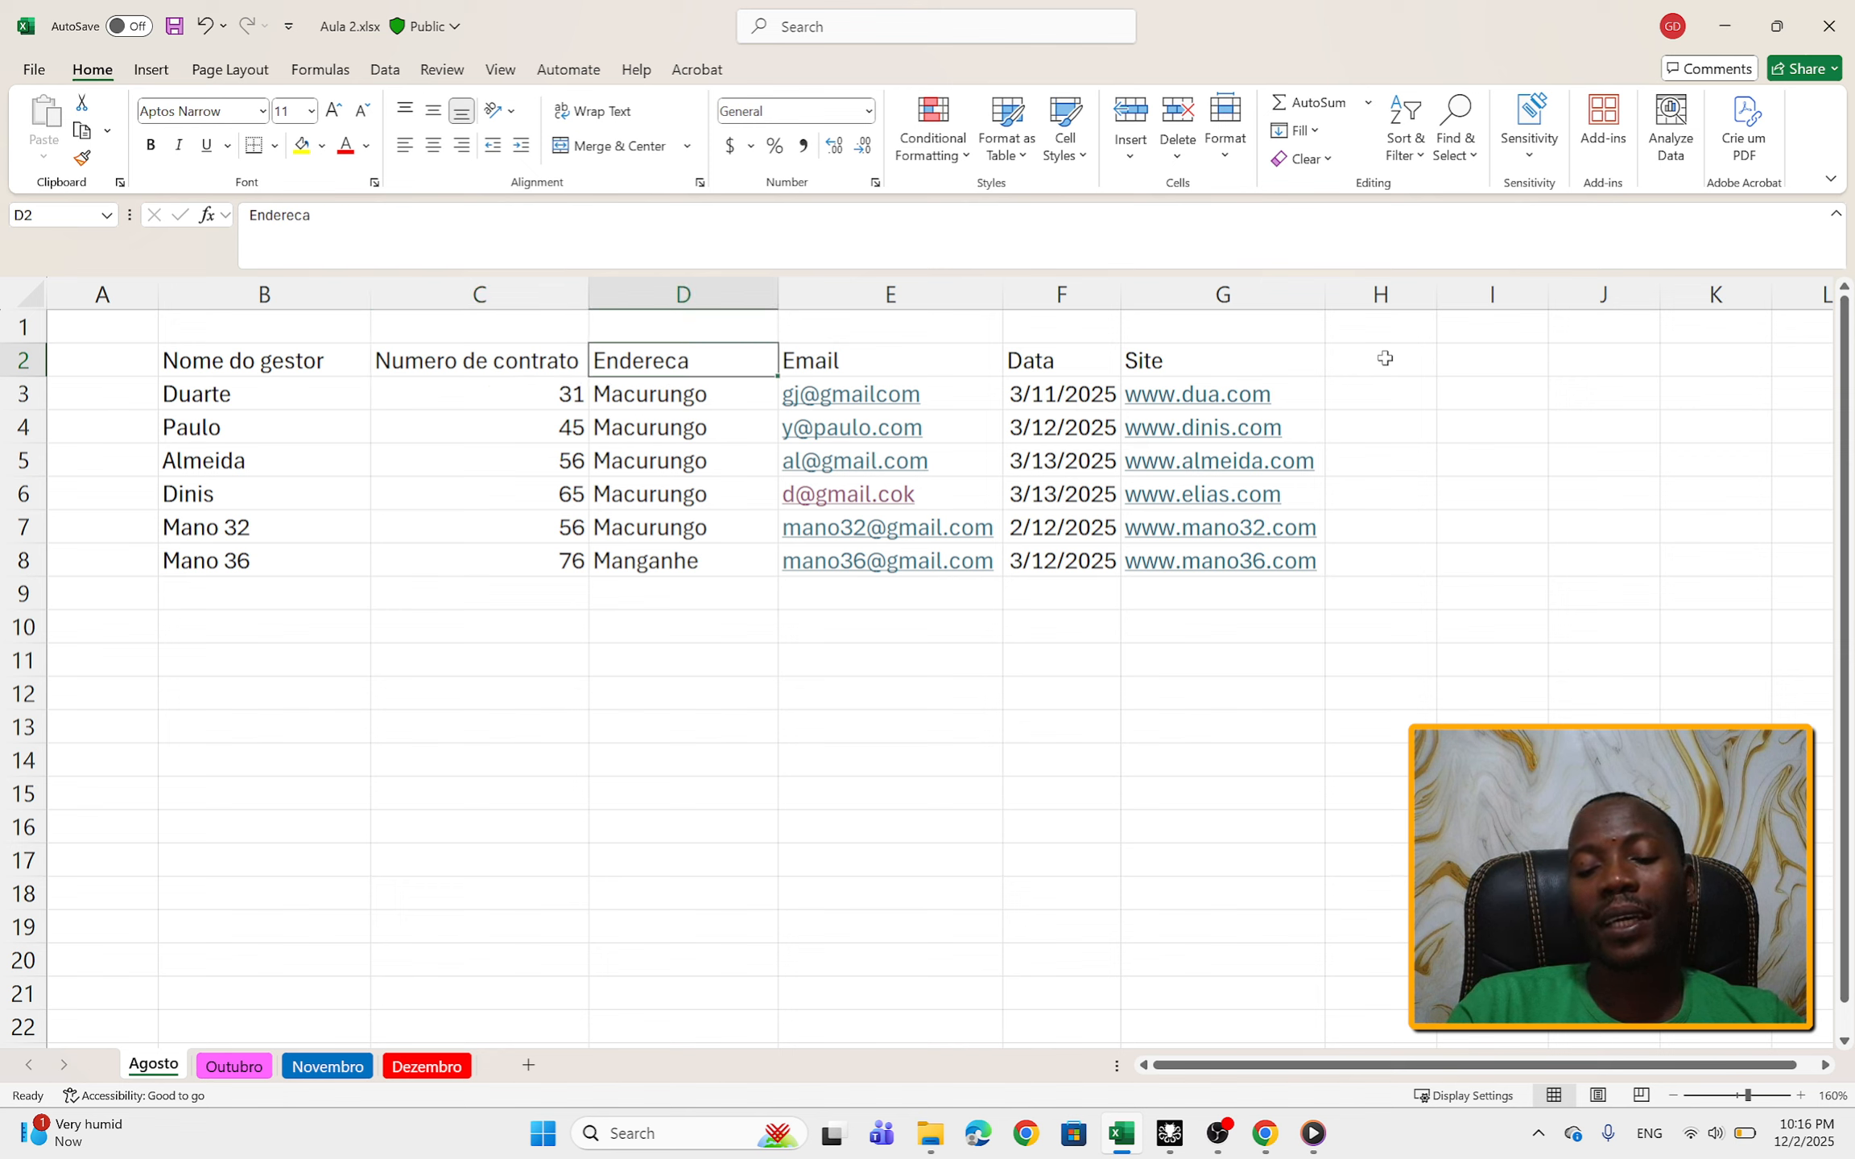
pyautogui.press('Right')
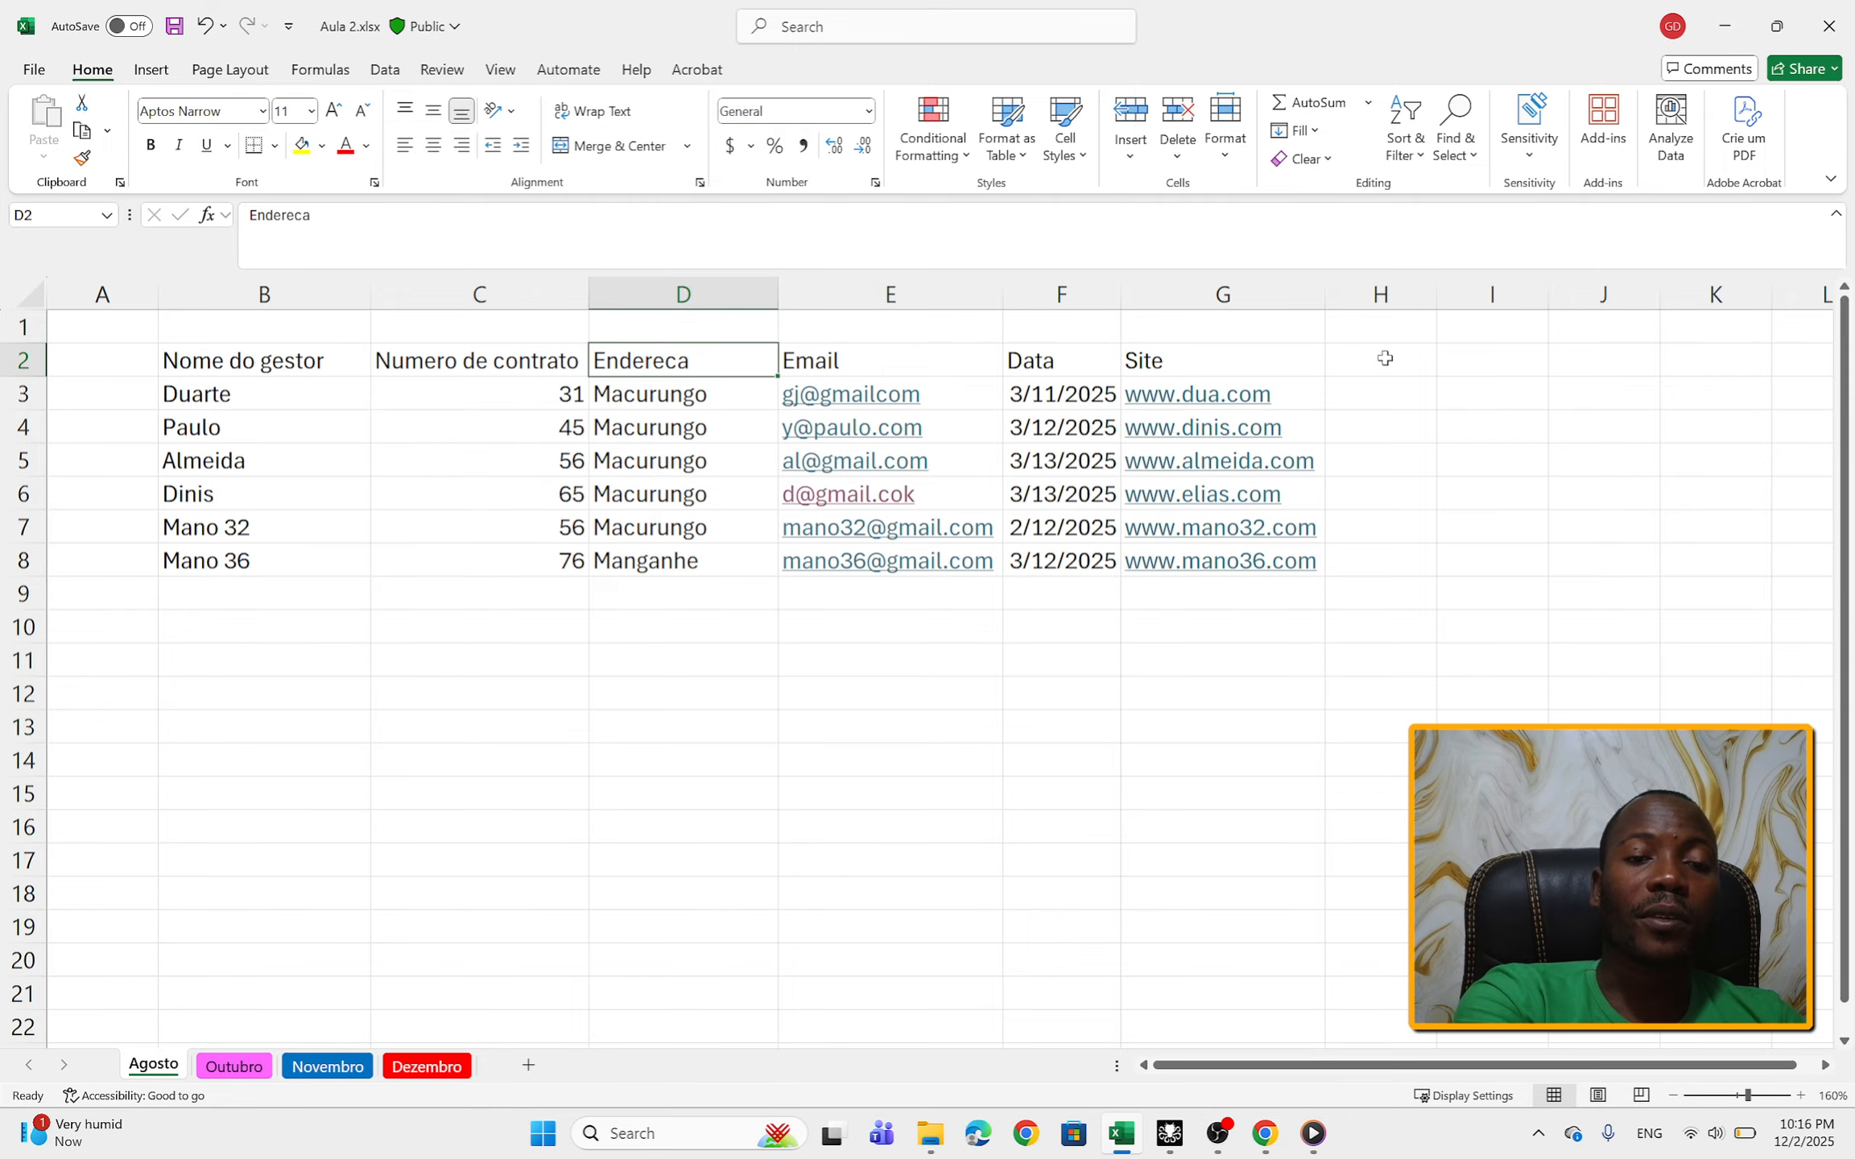
pyautogui.press('F2')
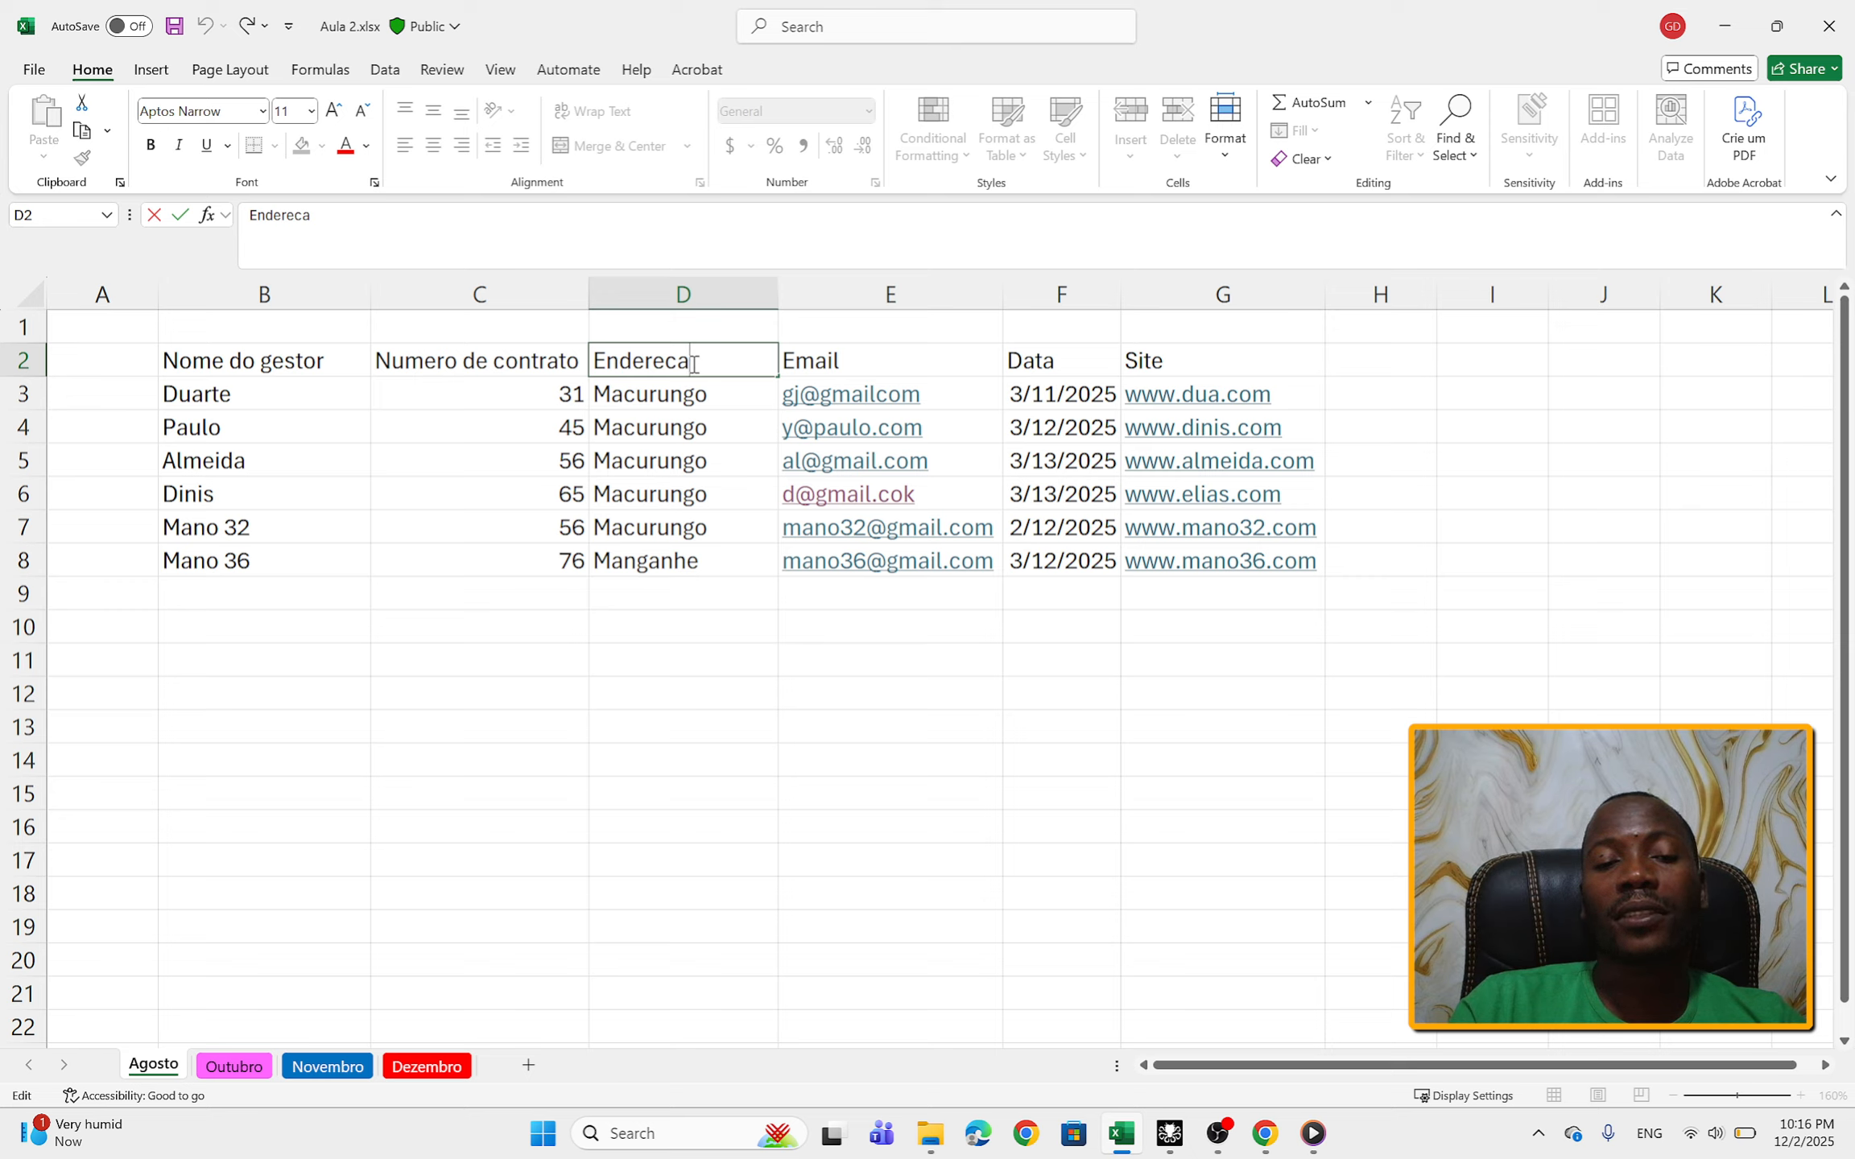
pyautogui.press('BackSpace')
pyautogui.write('o')
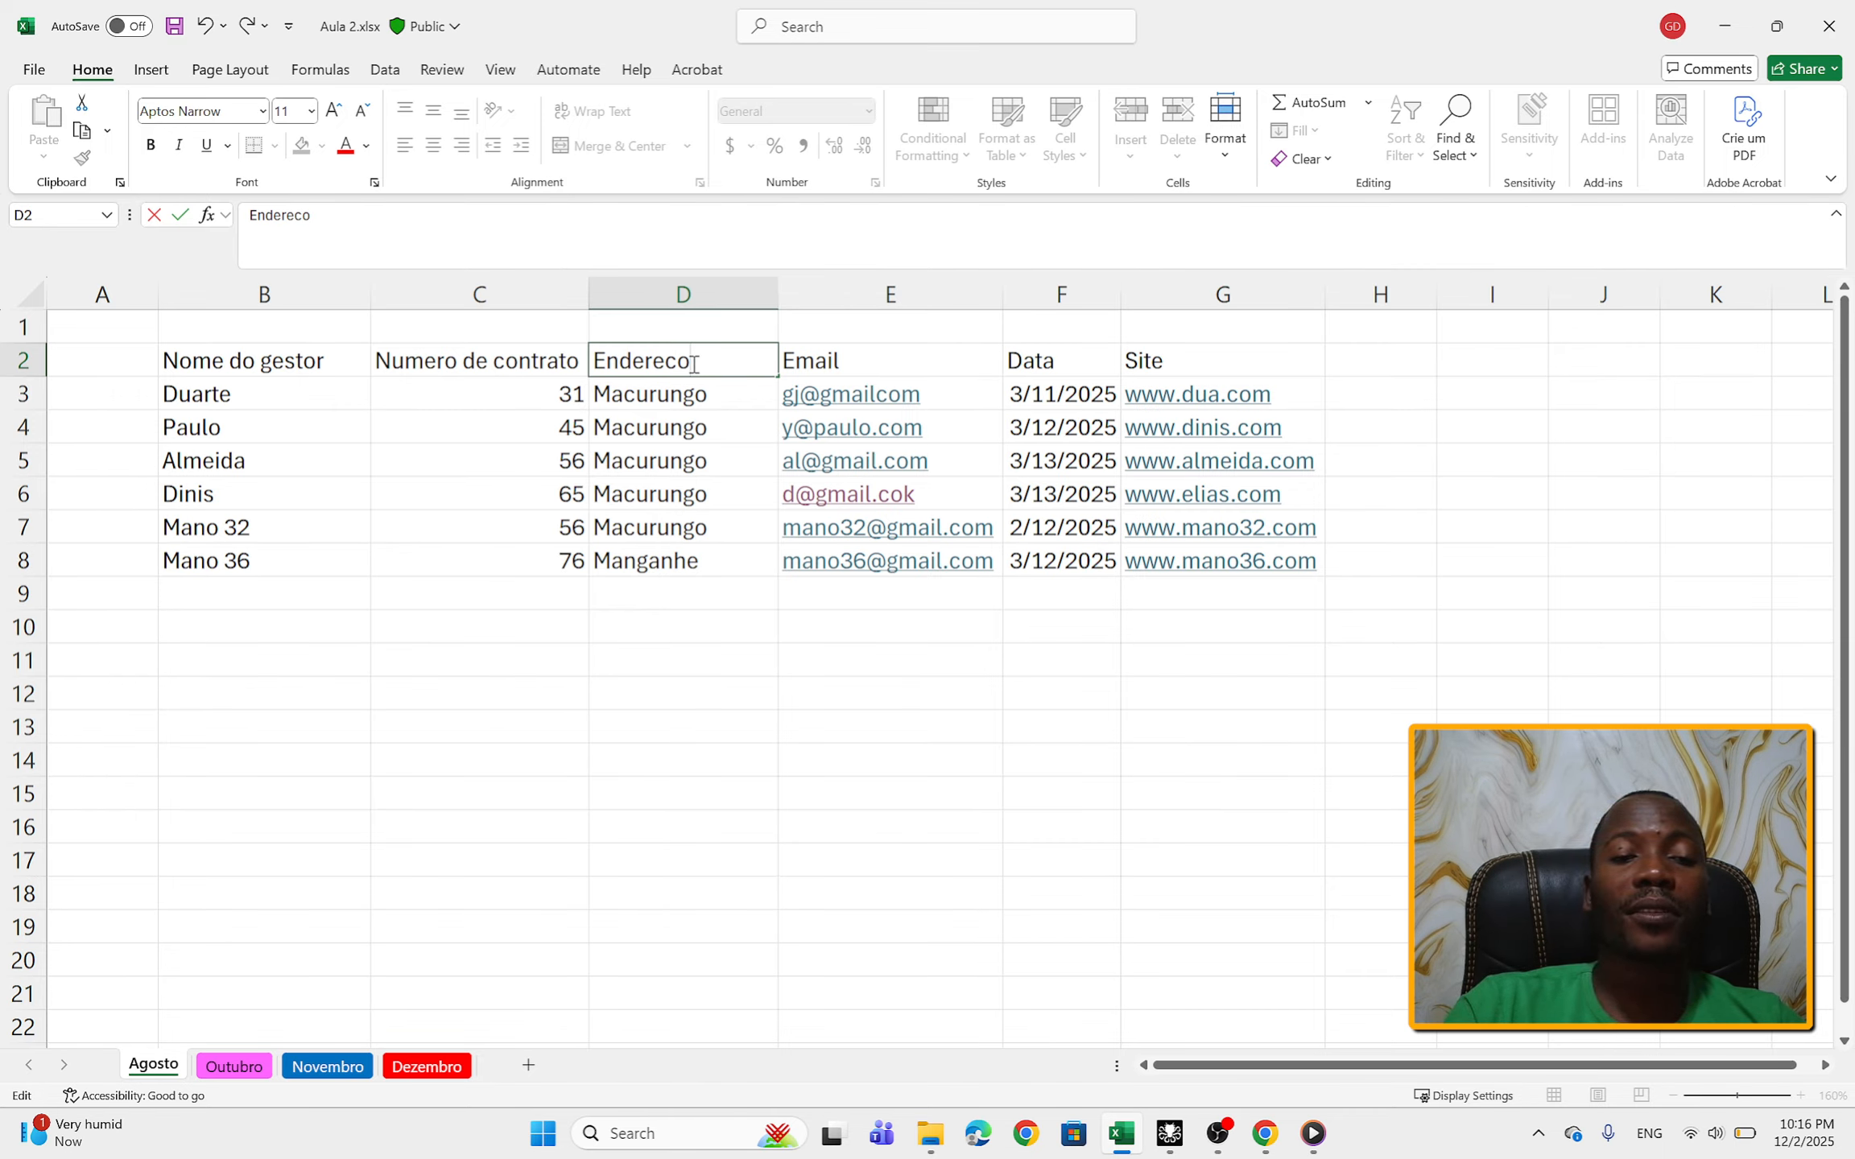
pyautogui.press('Return')
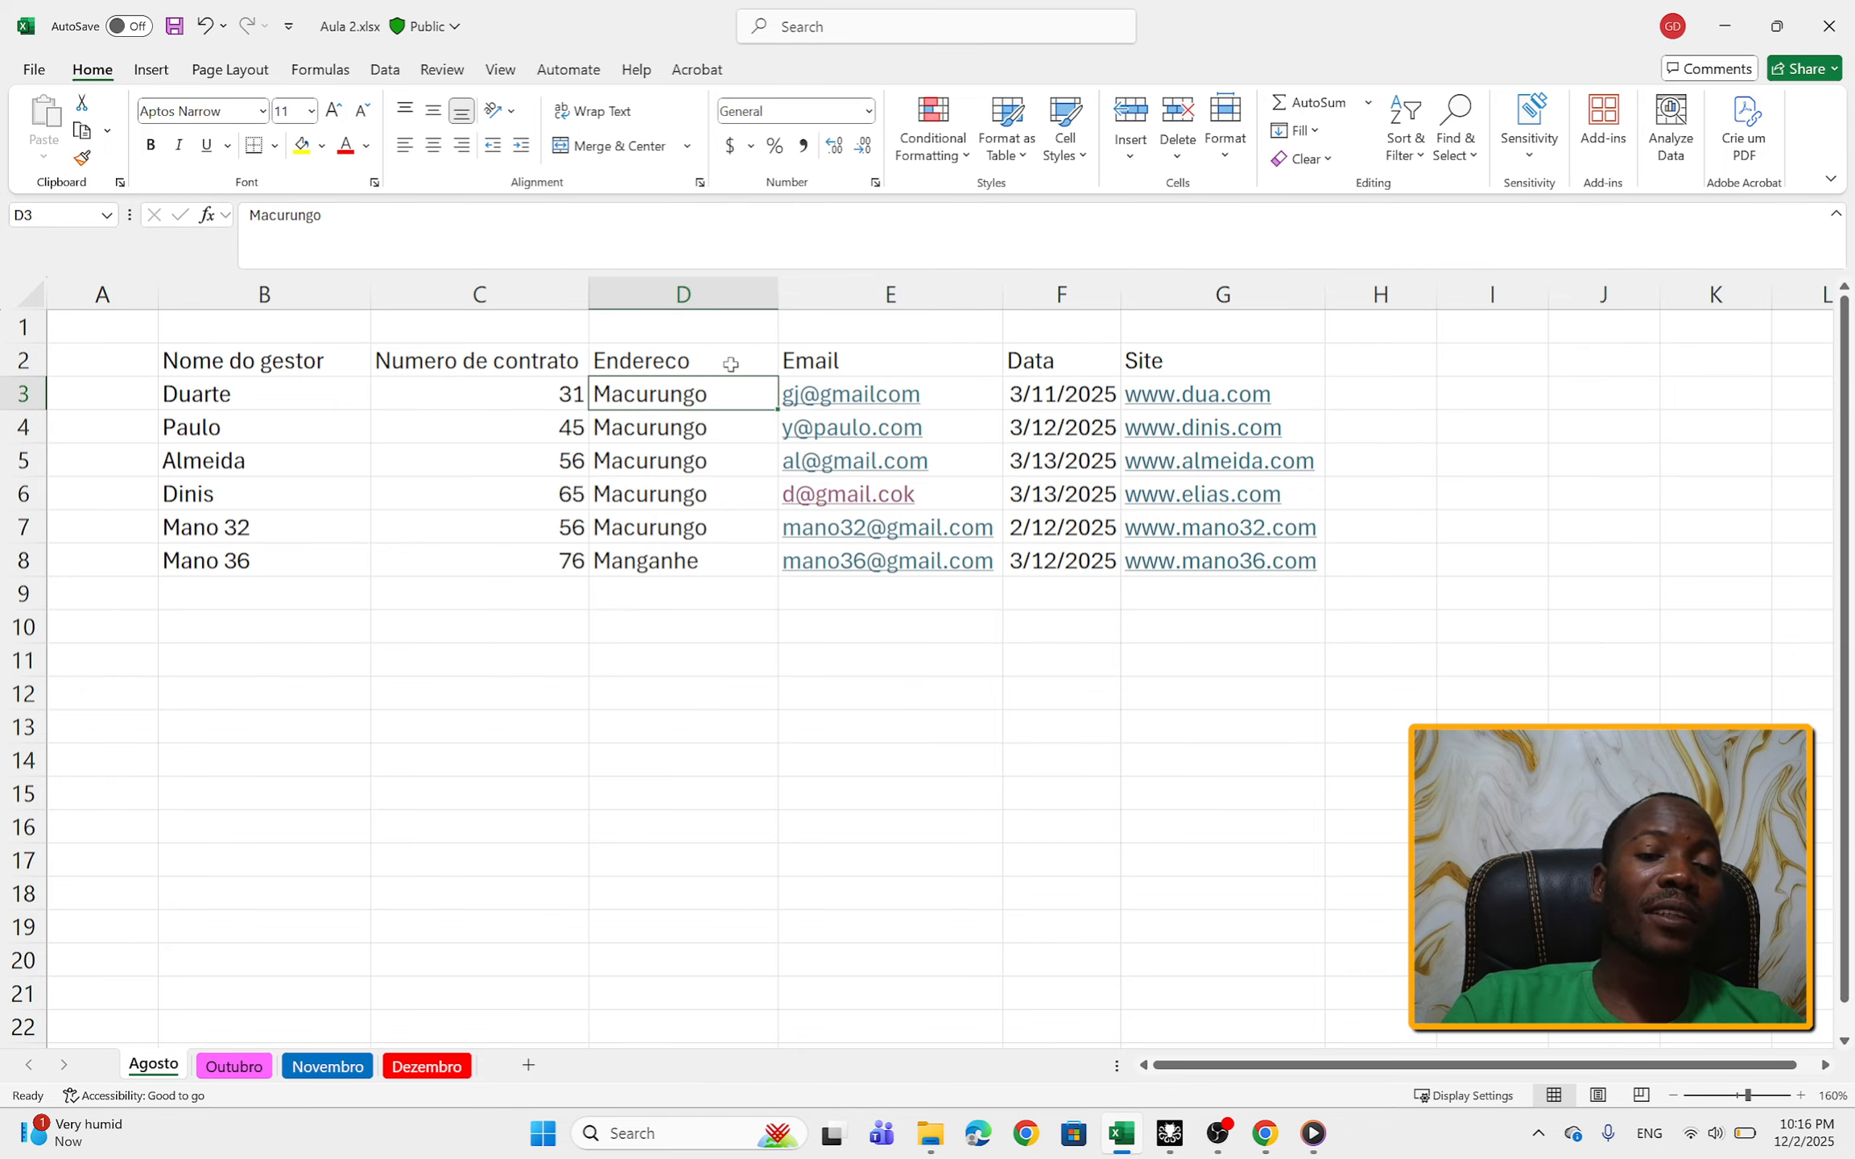
pyautogui.click(730, 364)
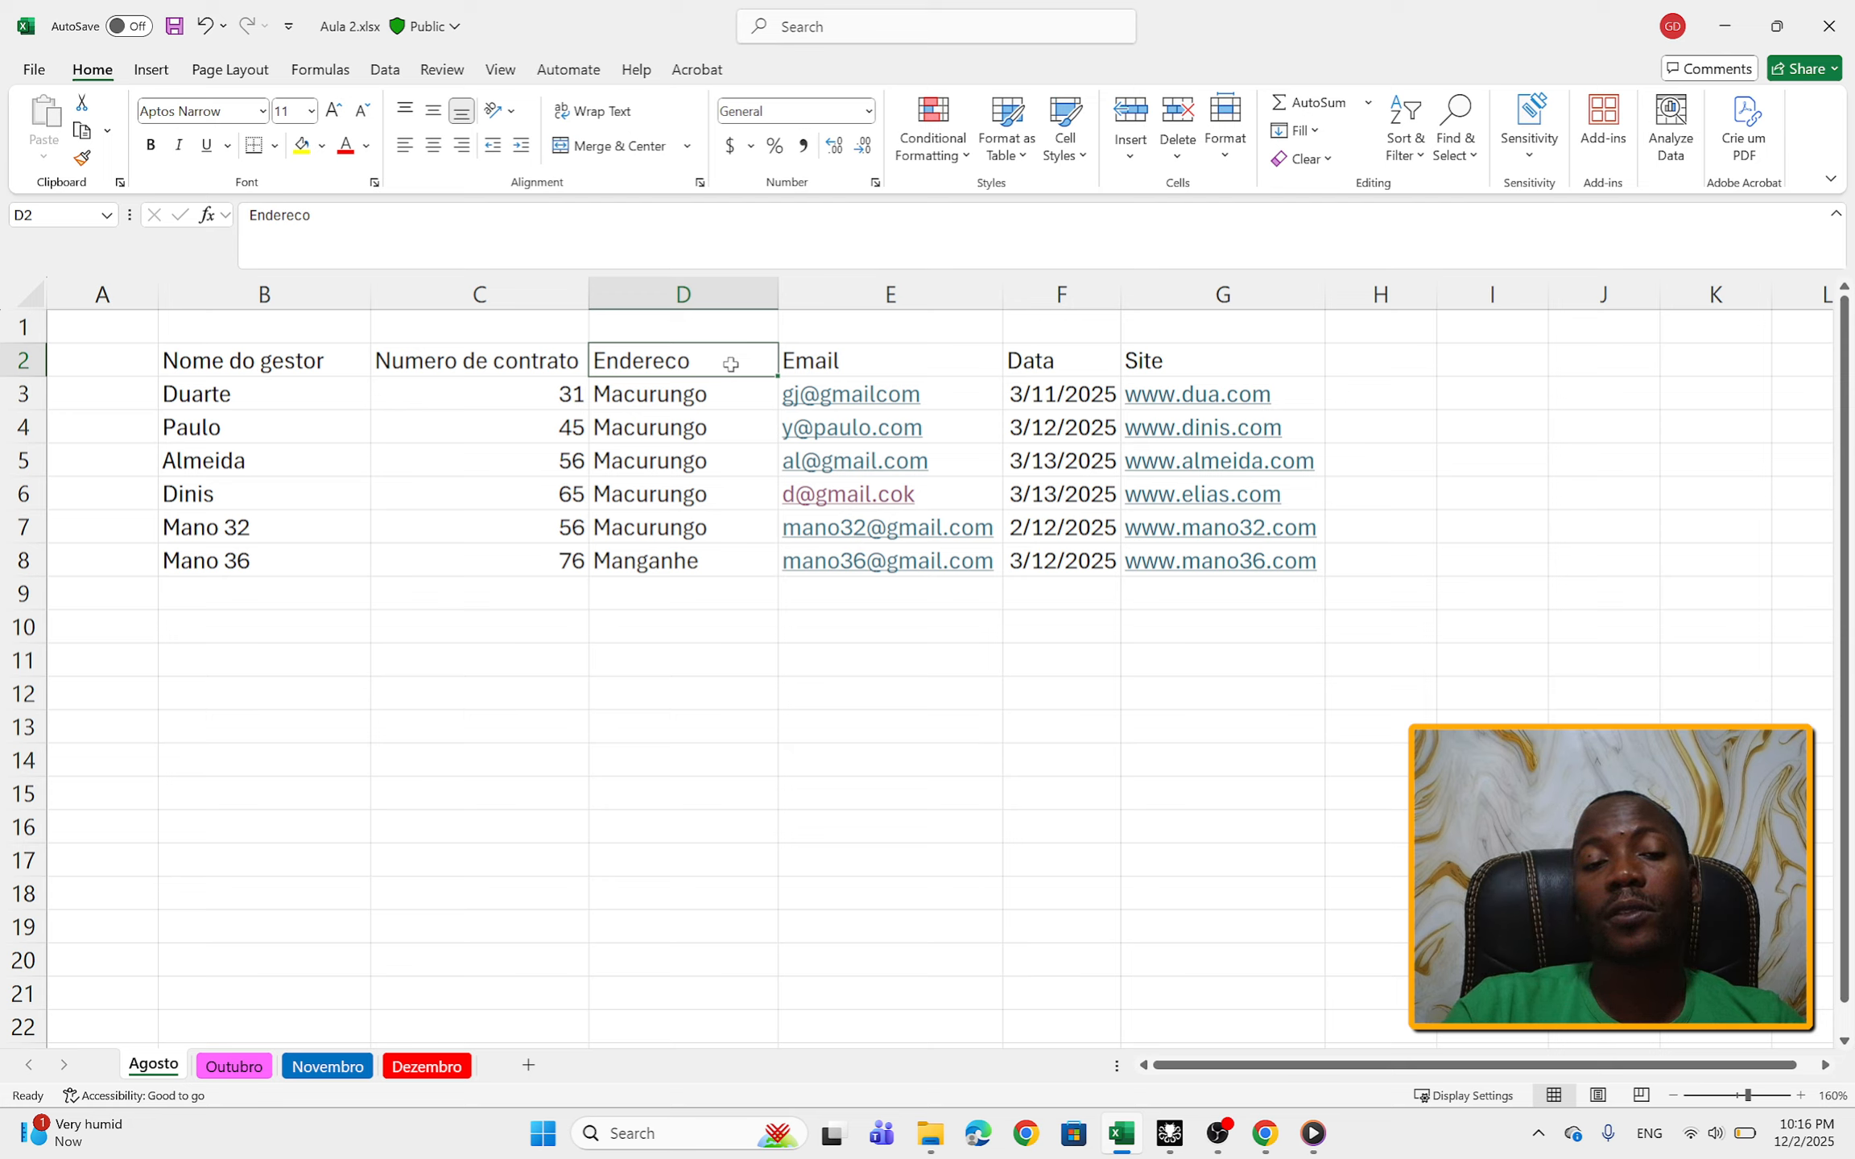
pyautogui.doubleClick(731, 365)
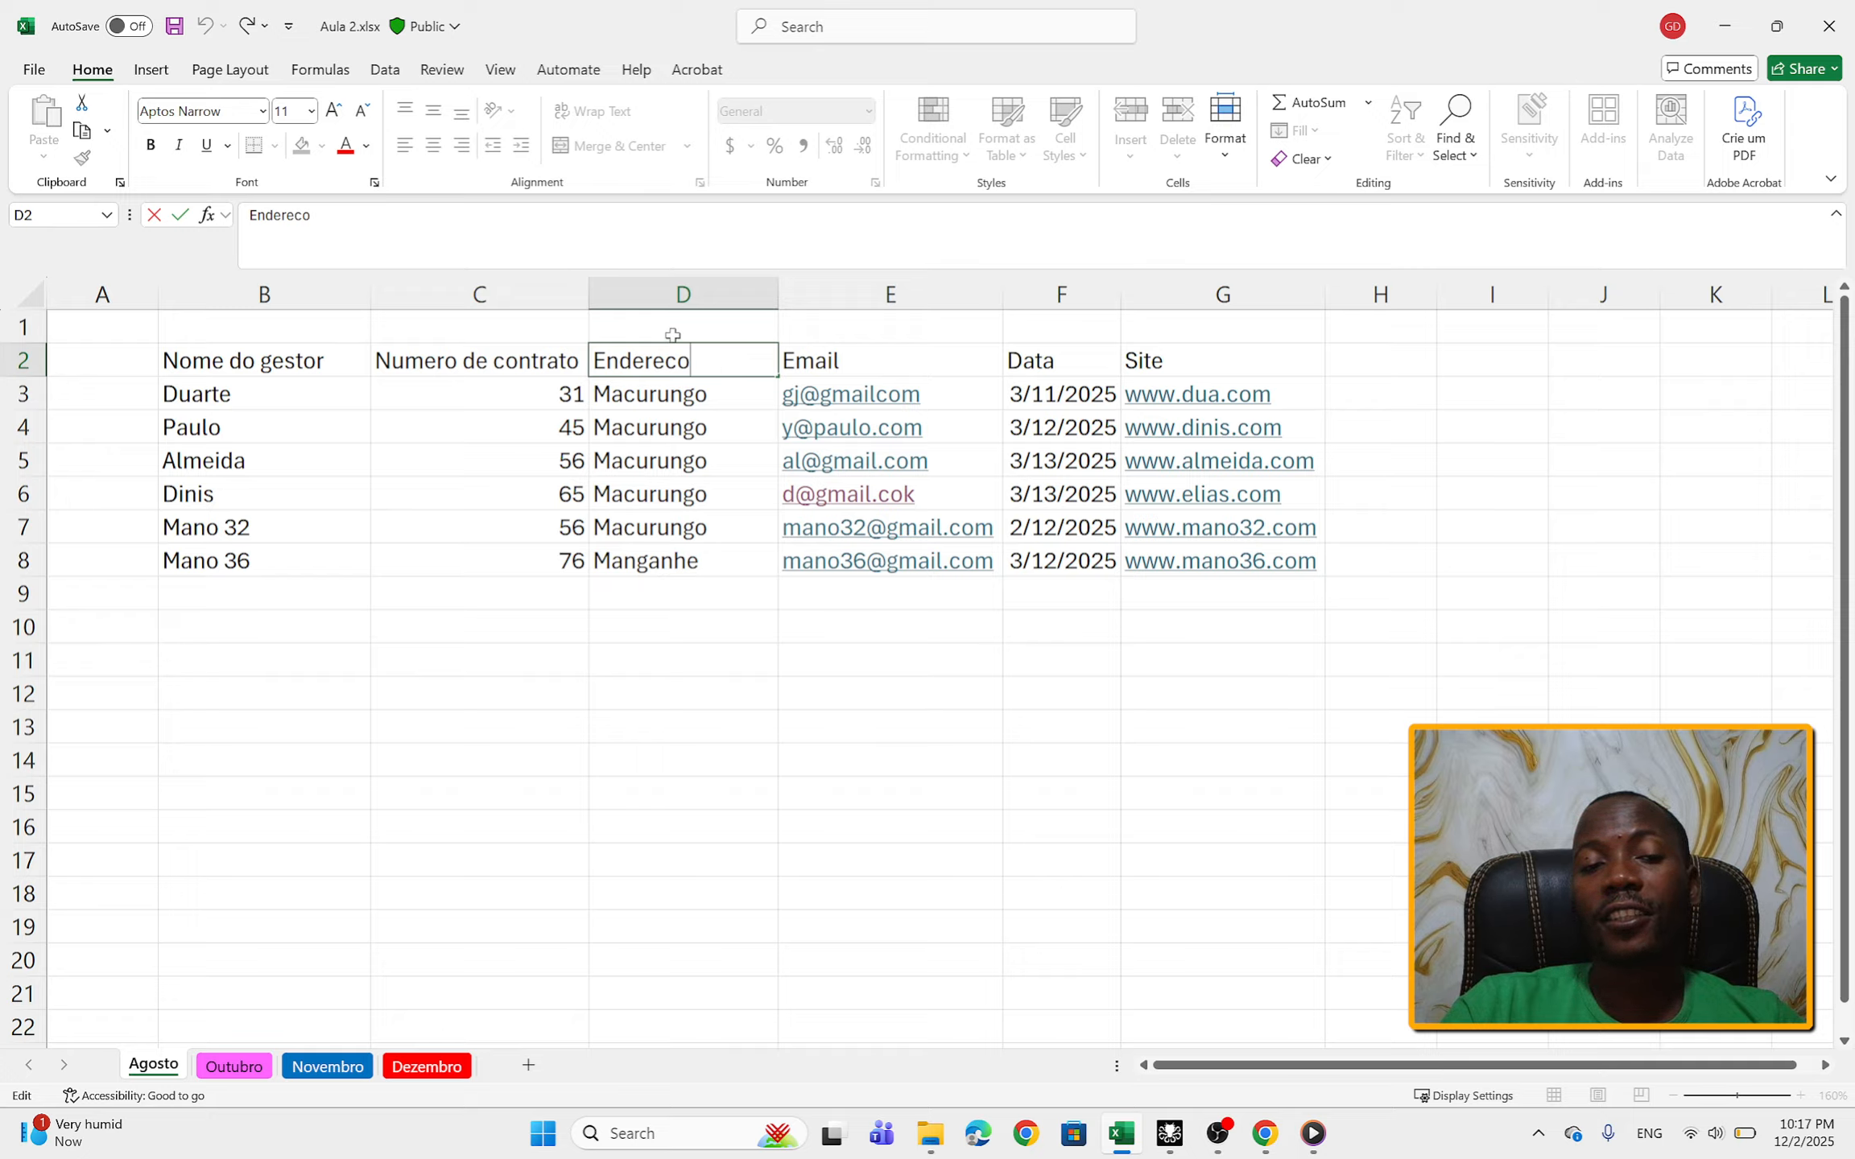
pyautogui.click(730, 460)
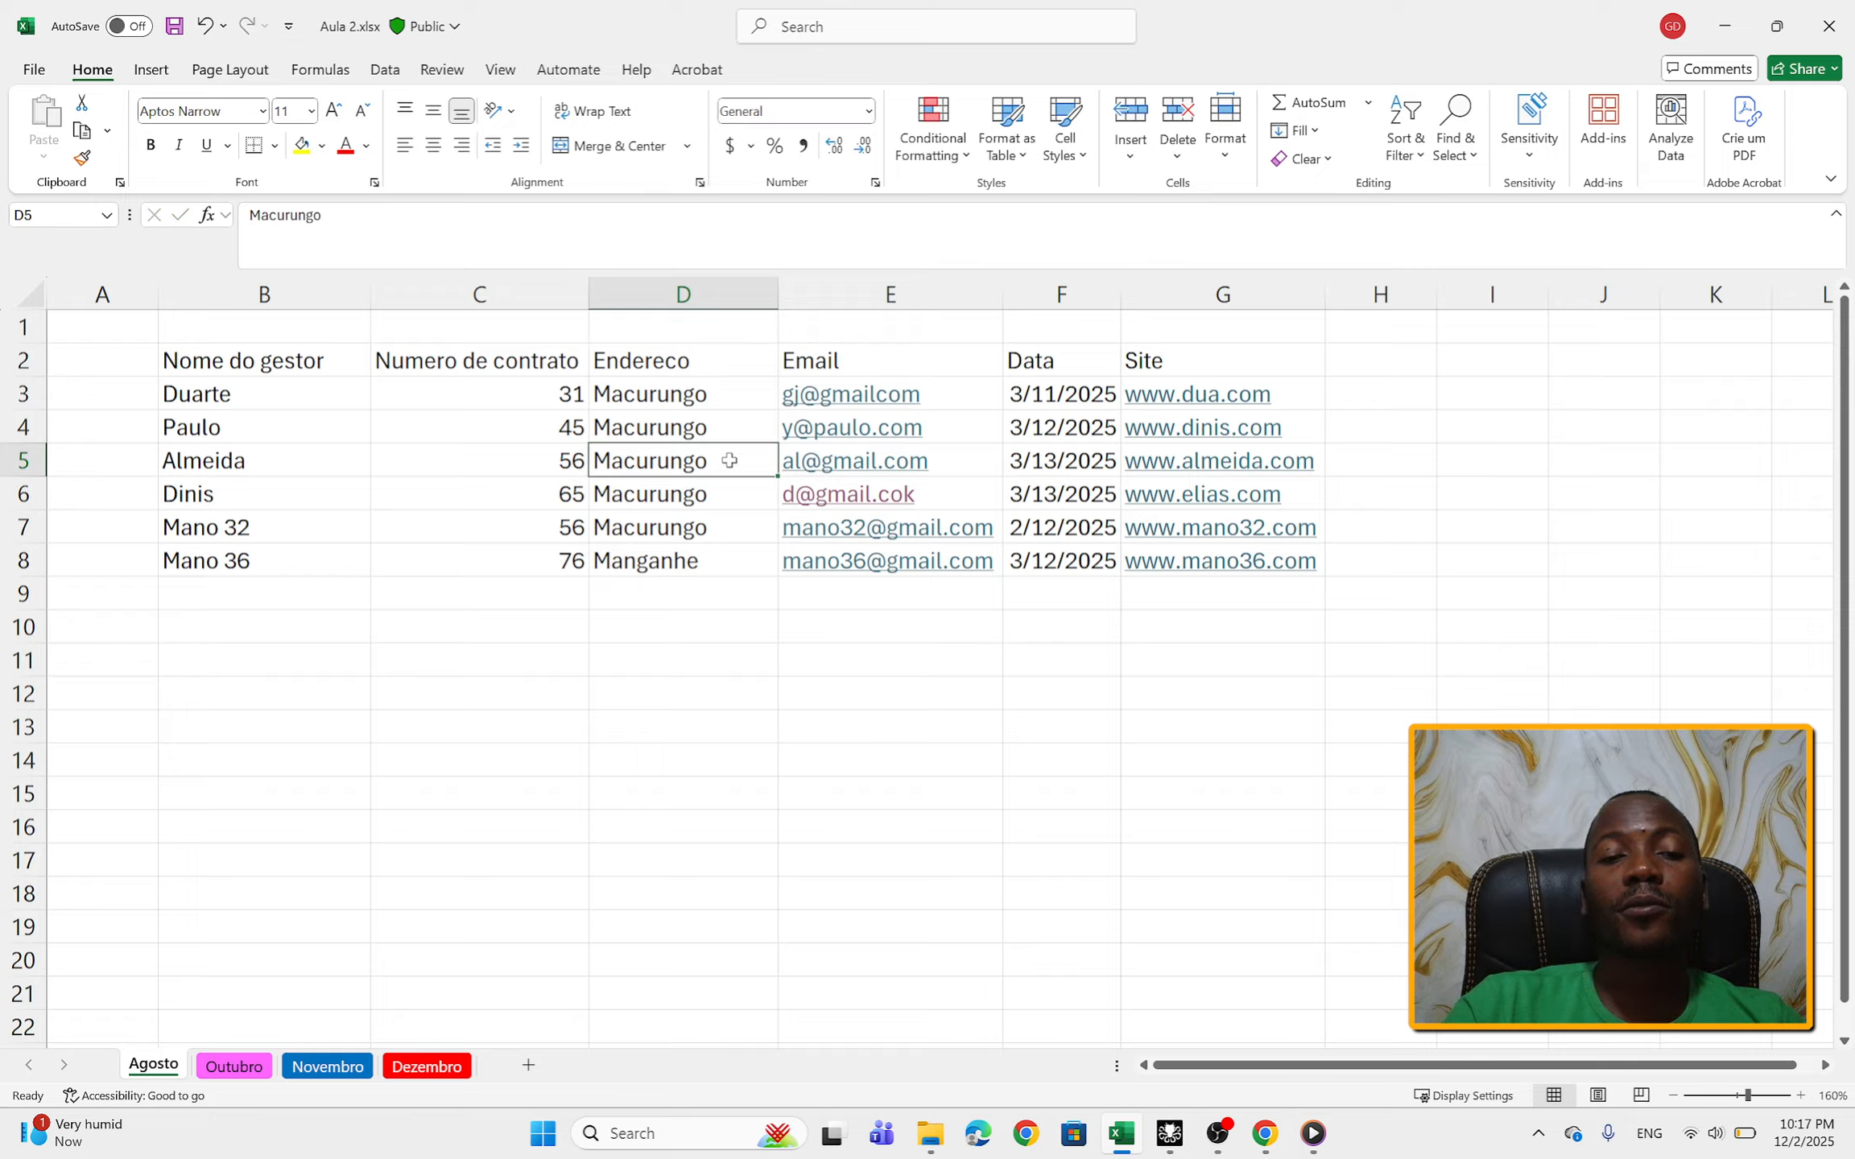
pyautogui.moveTo(291, 388); pyautogui.dragTo(302, 550)
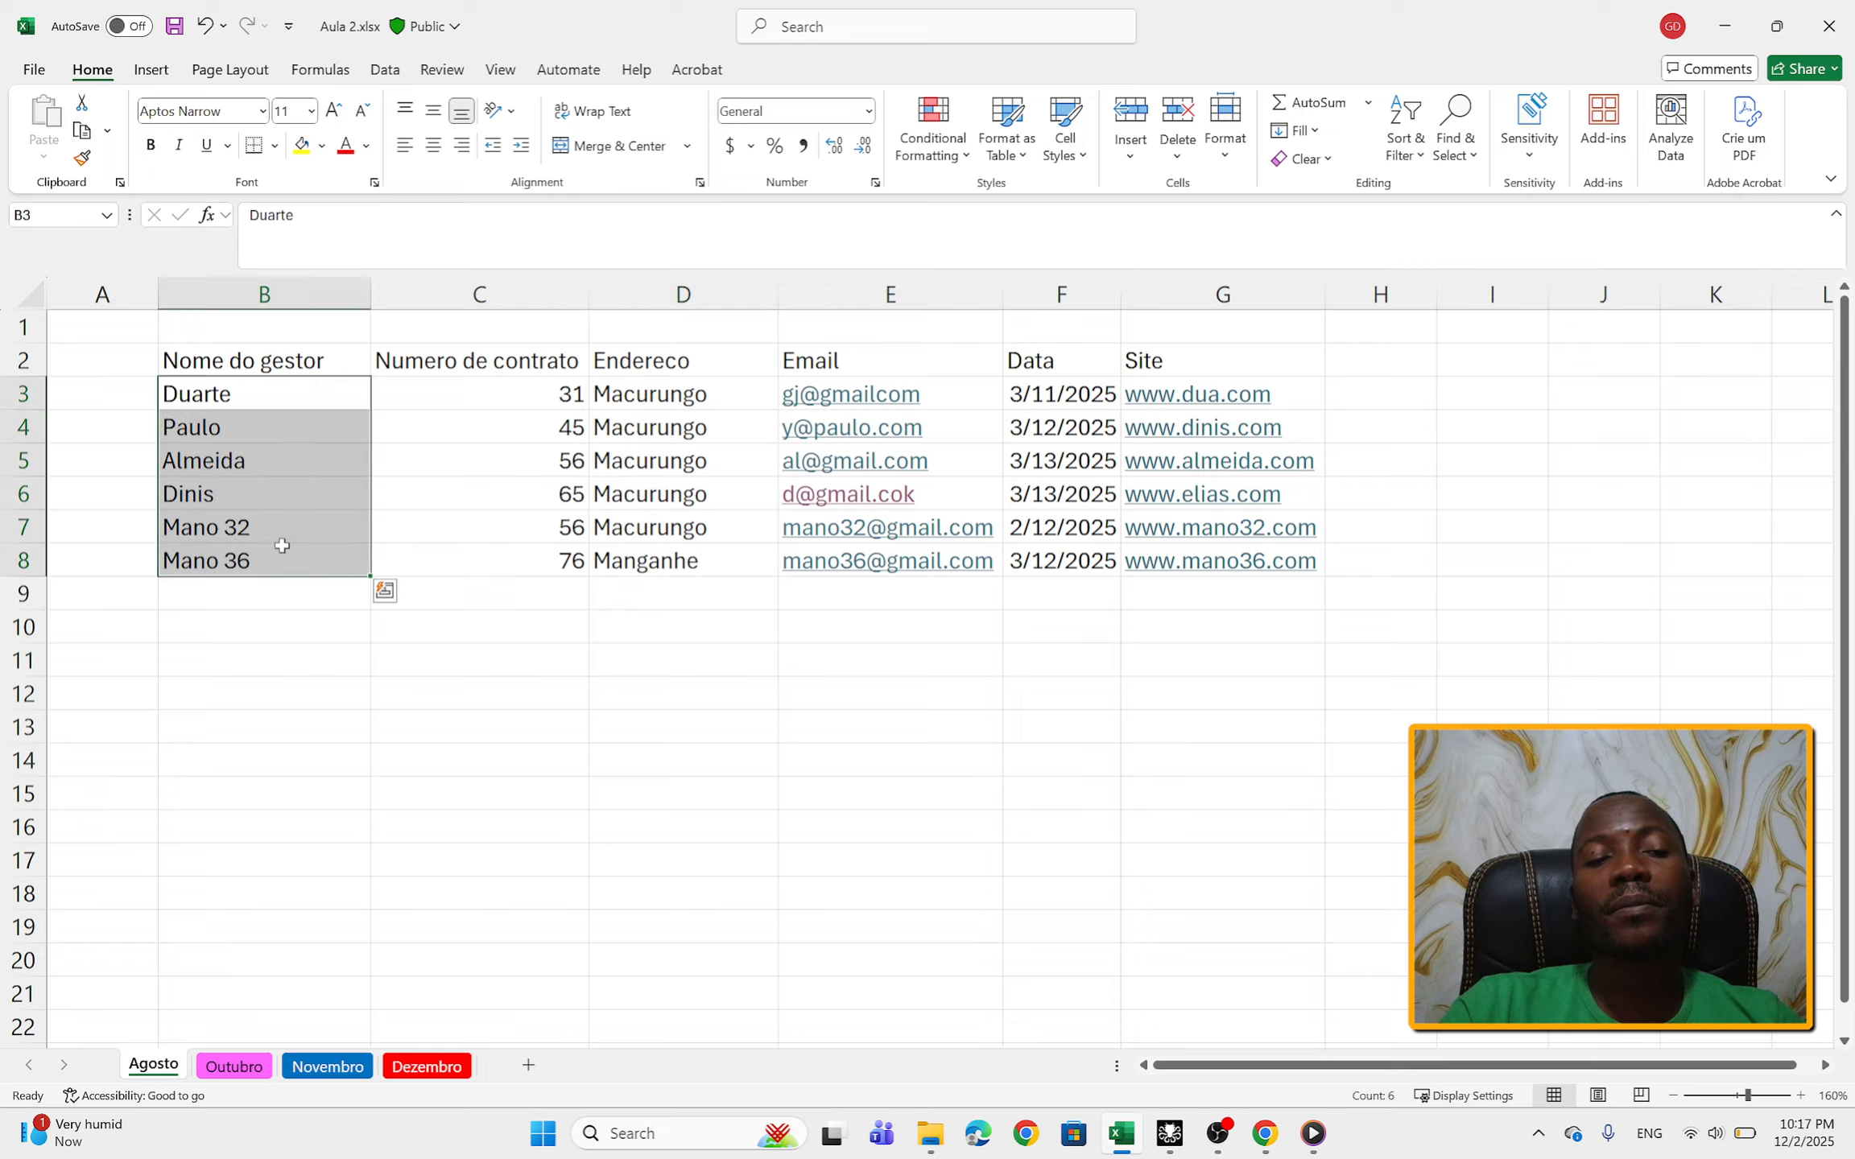
pyautogui.click(25, 461)
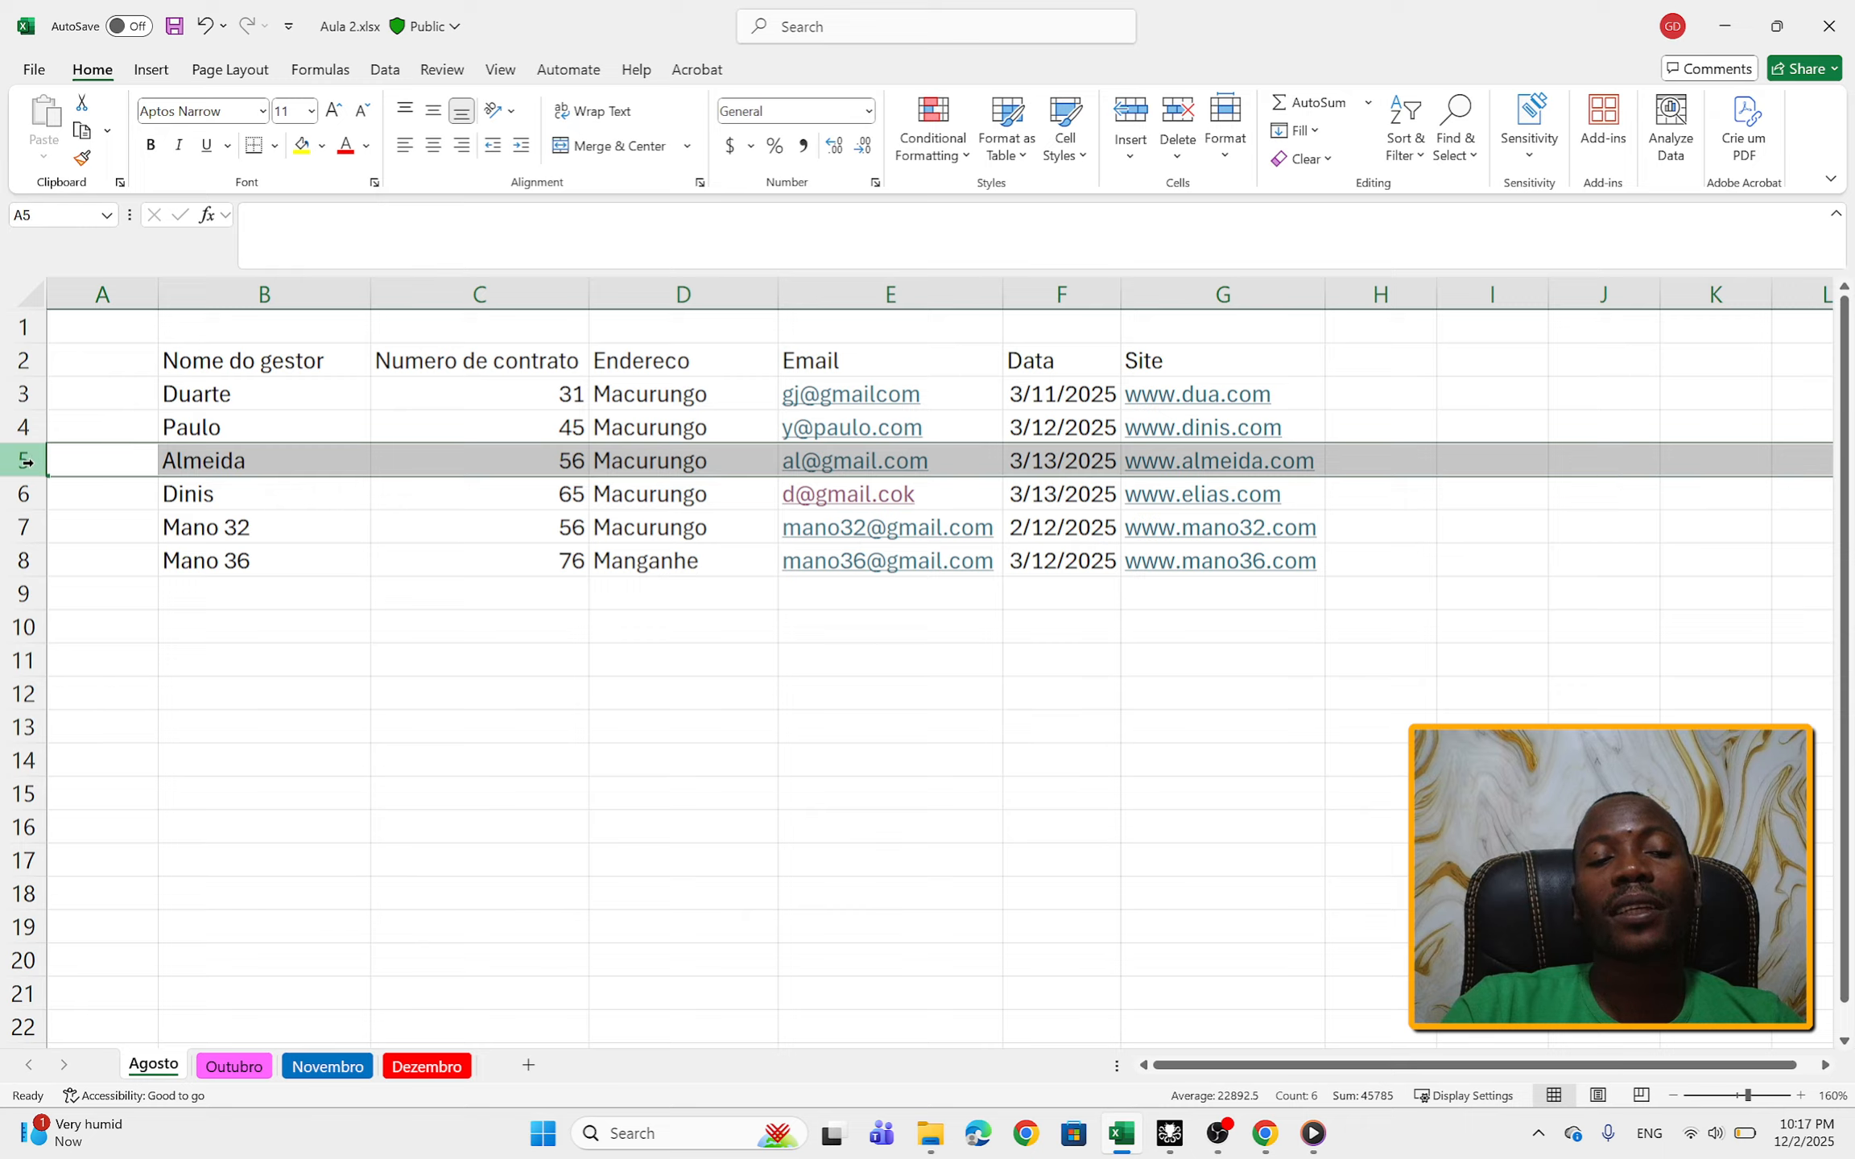
pyautogui.rightClick(26, 461)
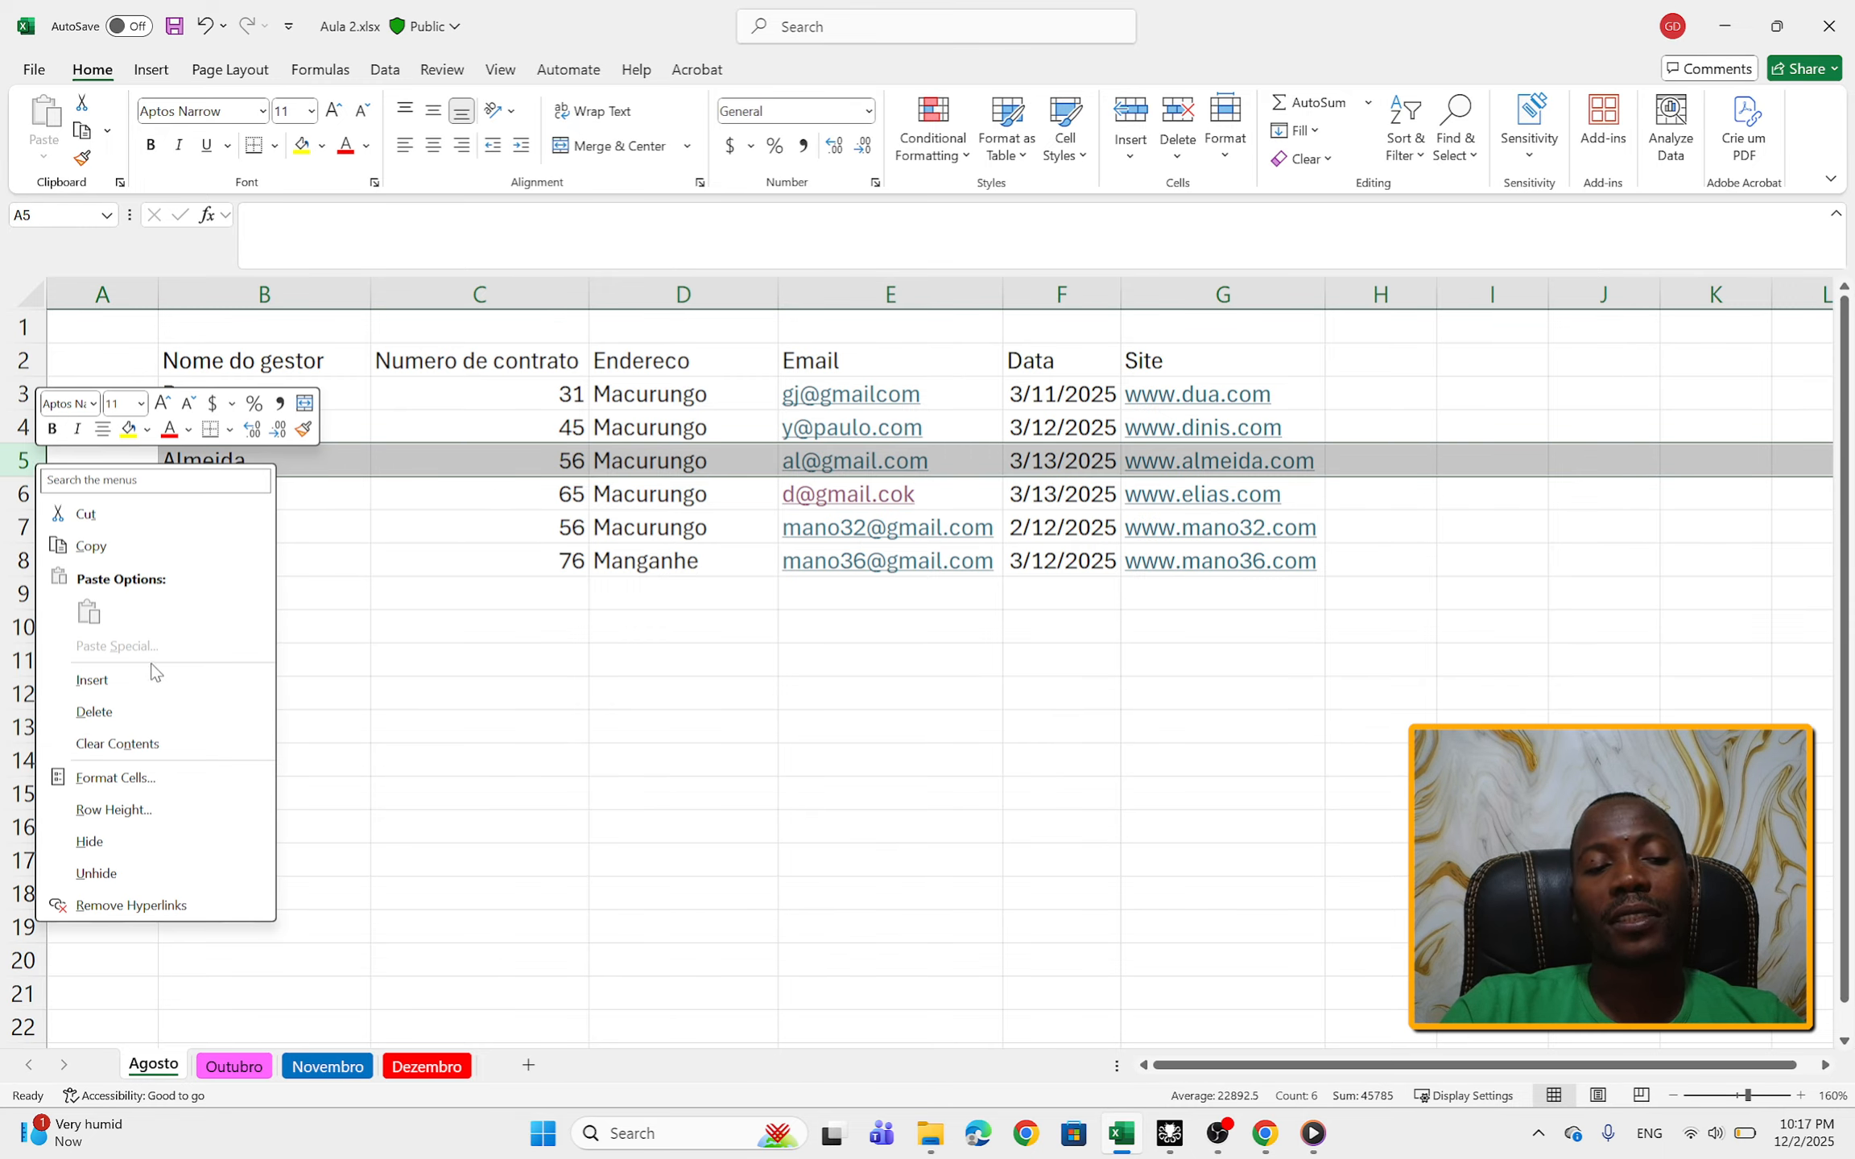
pyautogui.press('Escape')
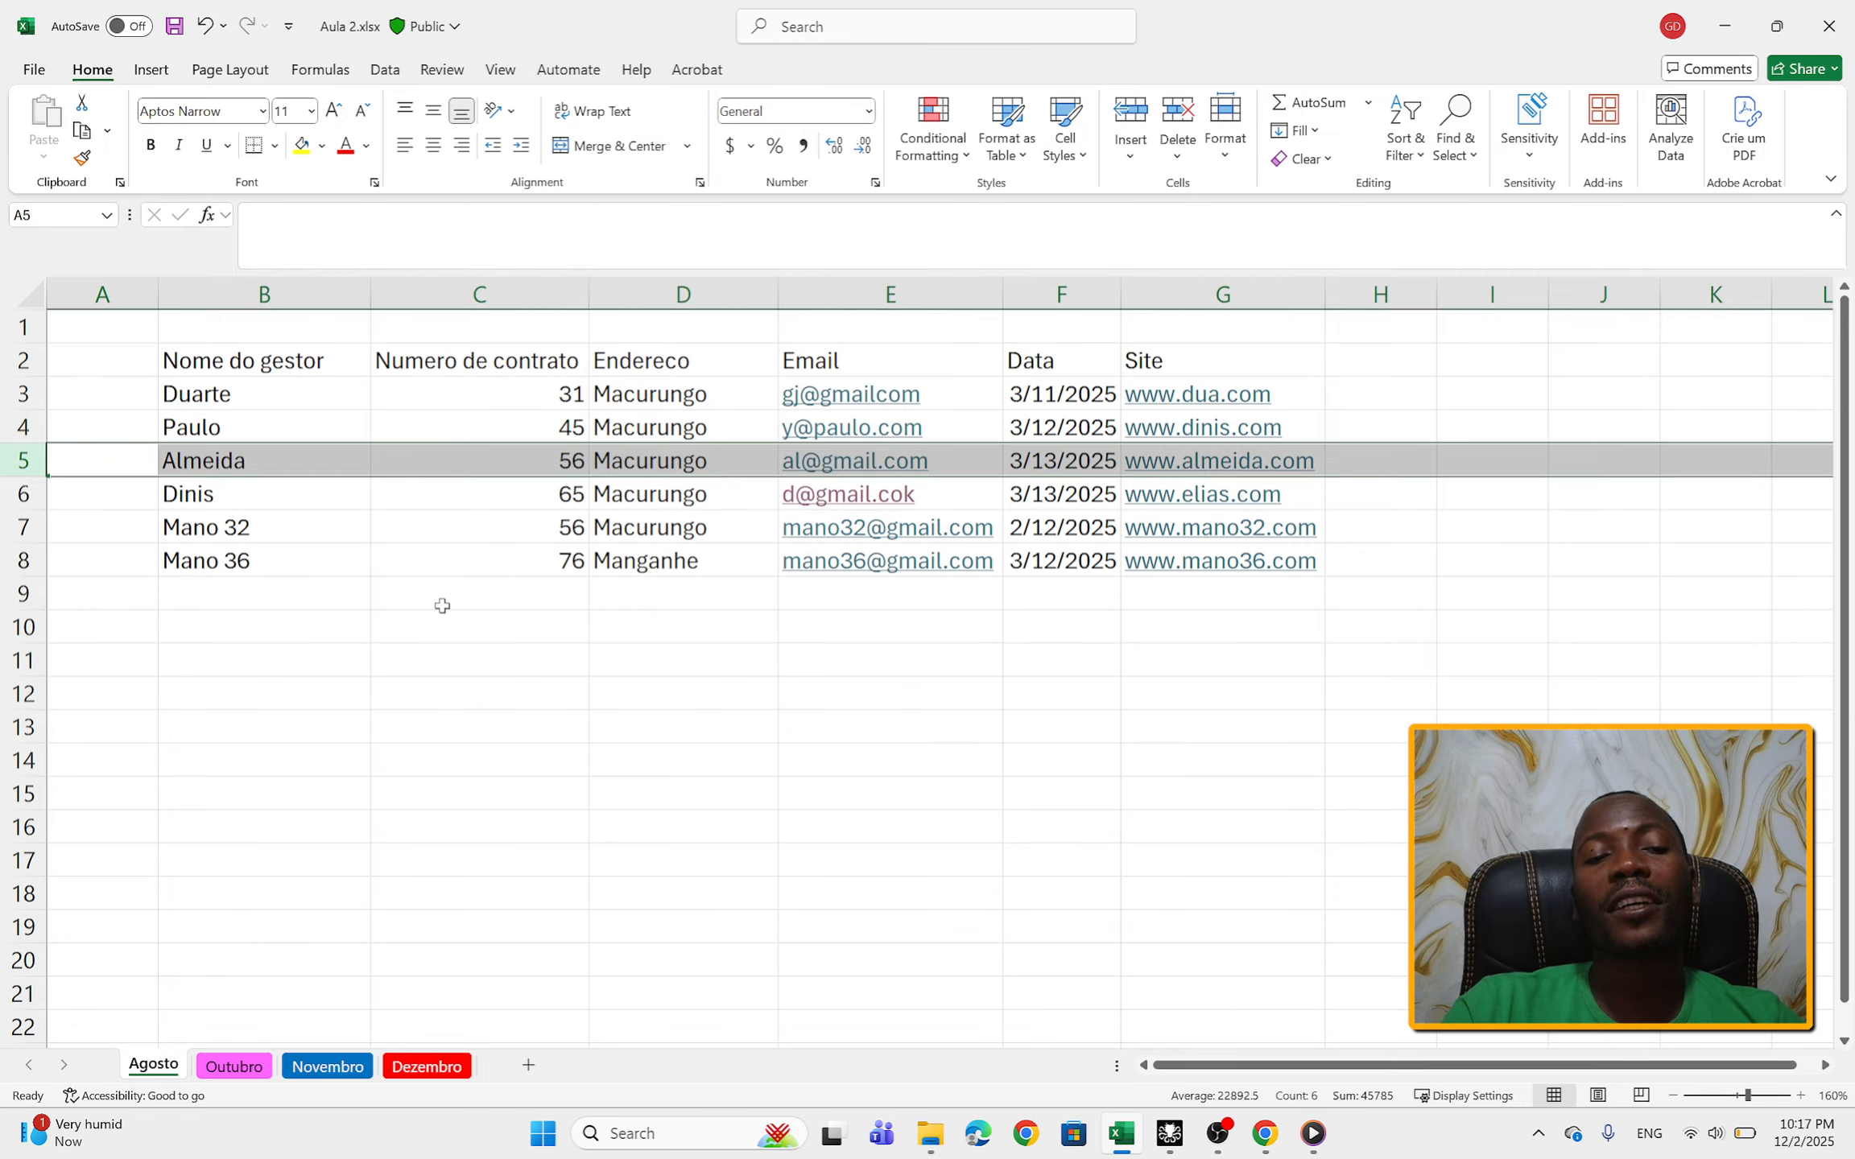
pyautogui.click(442, 605)
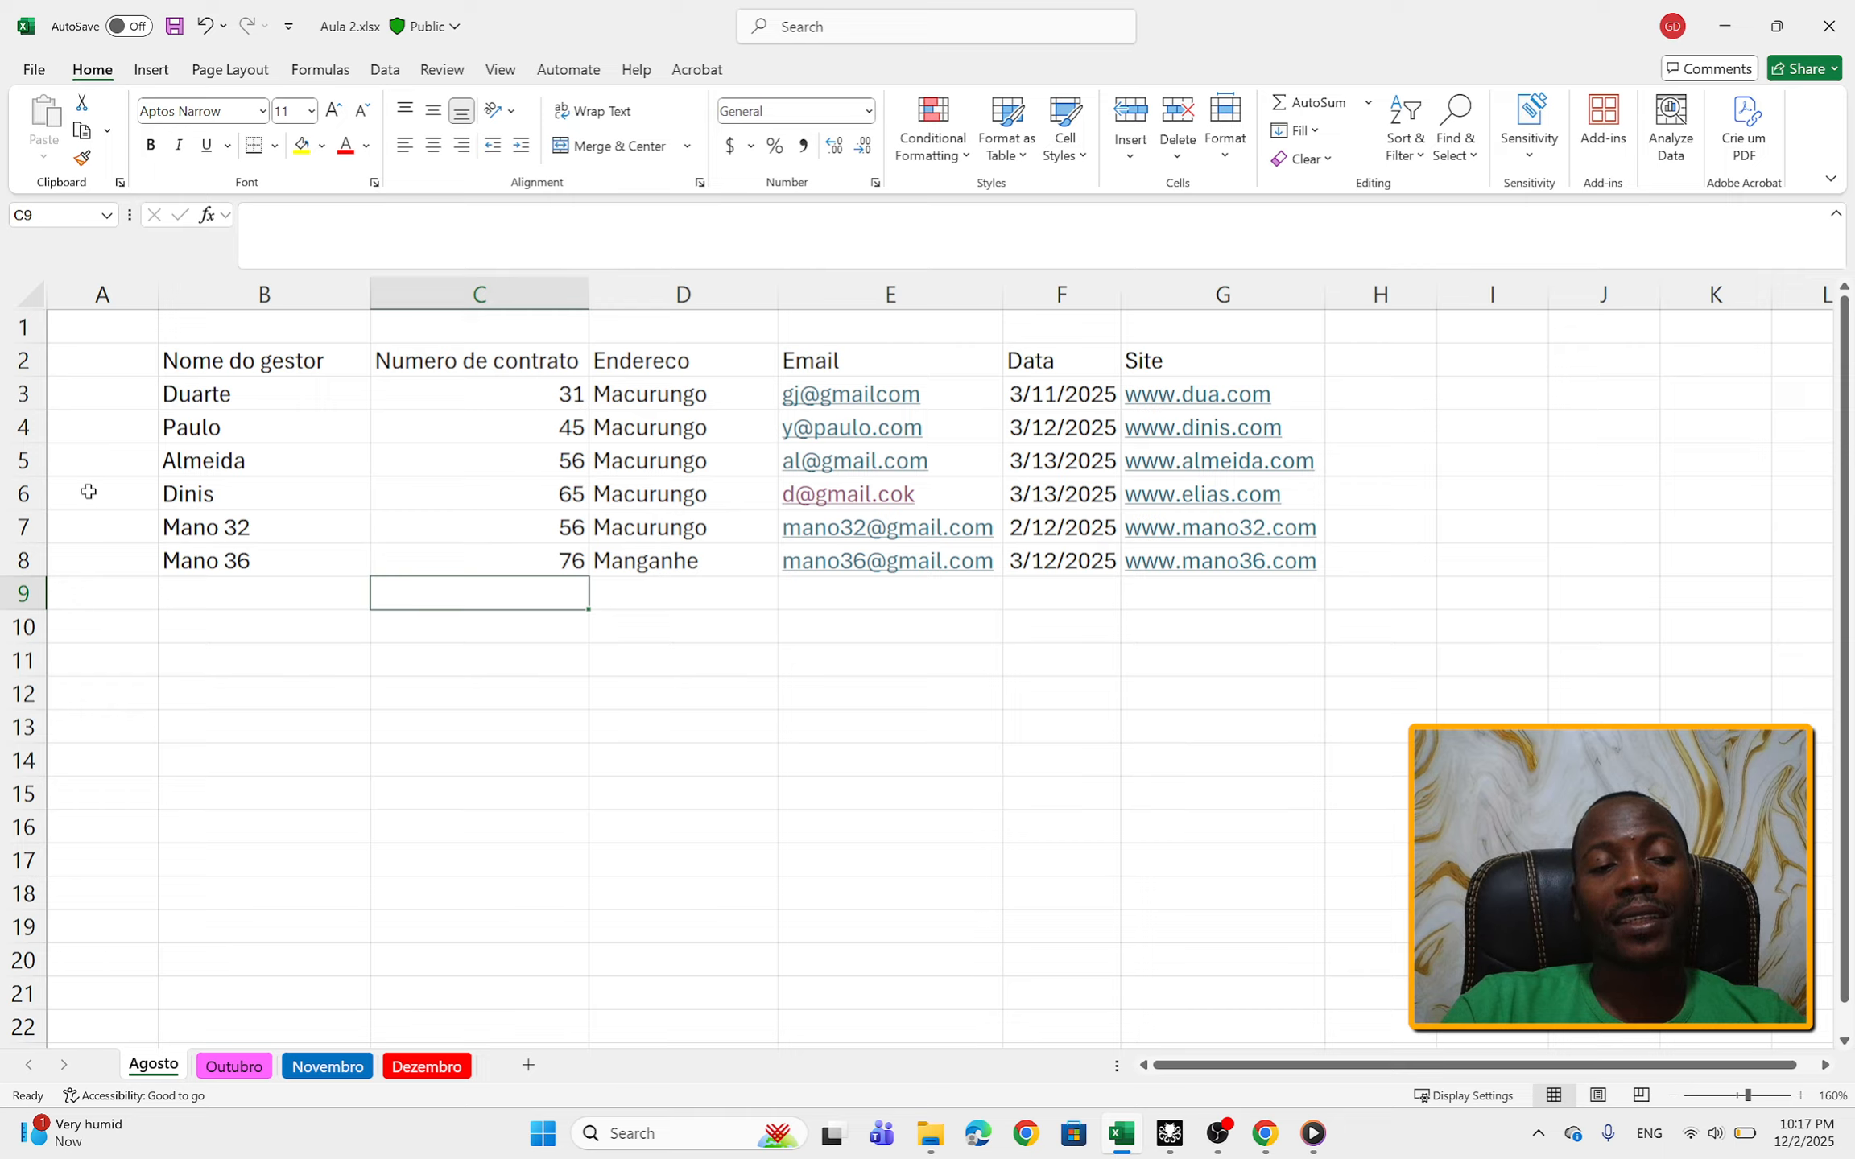
# Step: Insert a blank row above row 5, between the second and third manager records
pyautogui.click(25, 459)
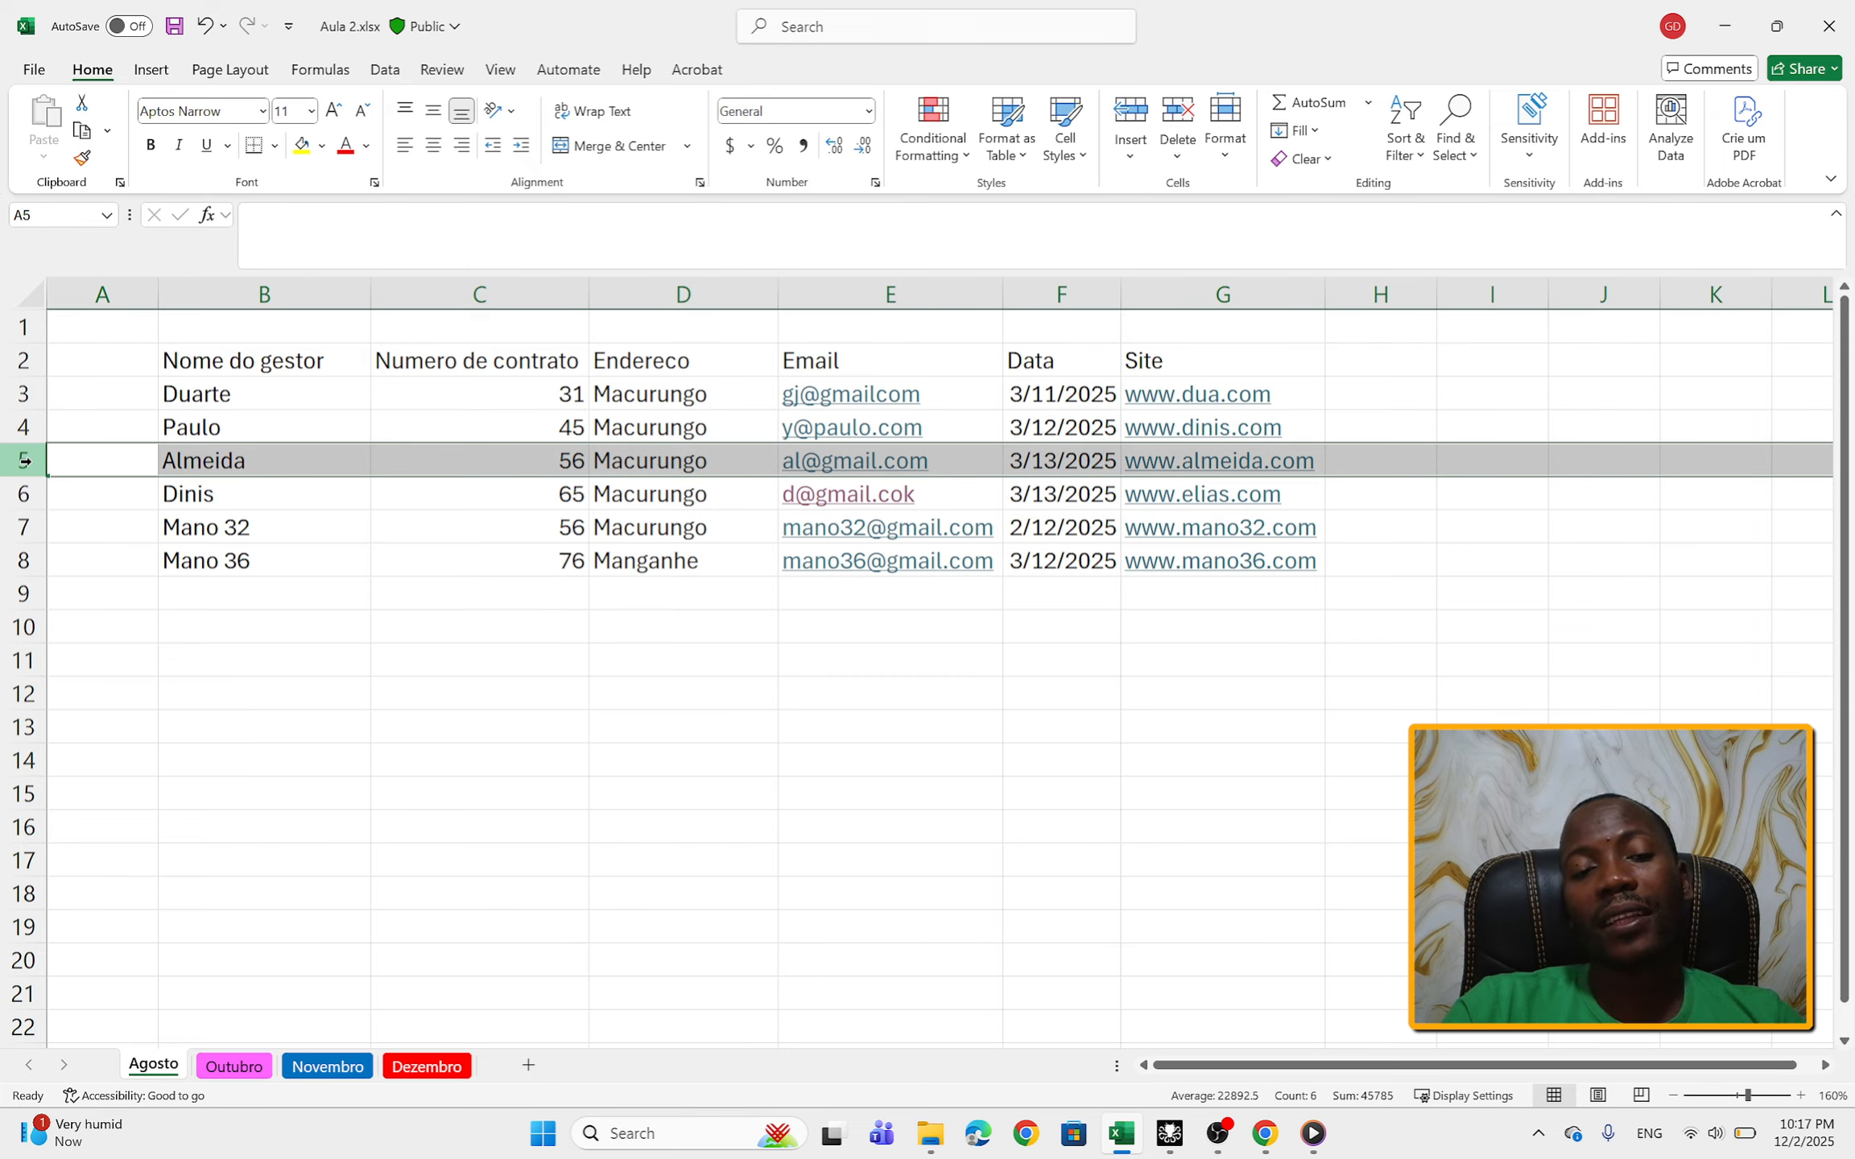
pyautogui.rightClick(25, 460)
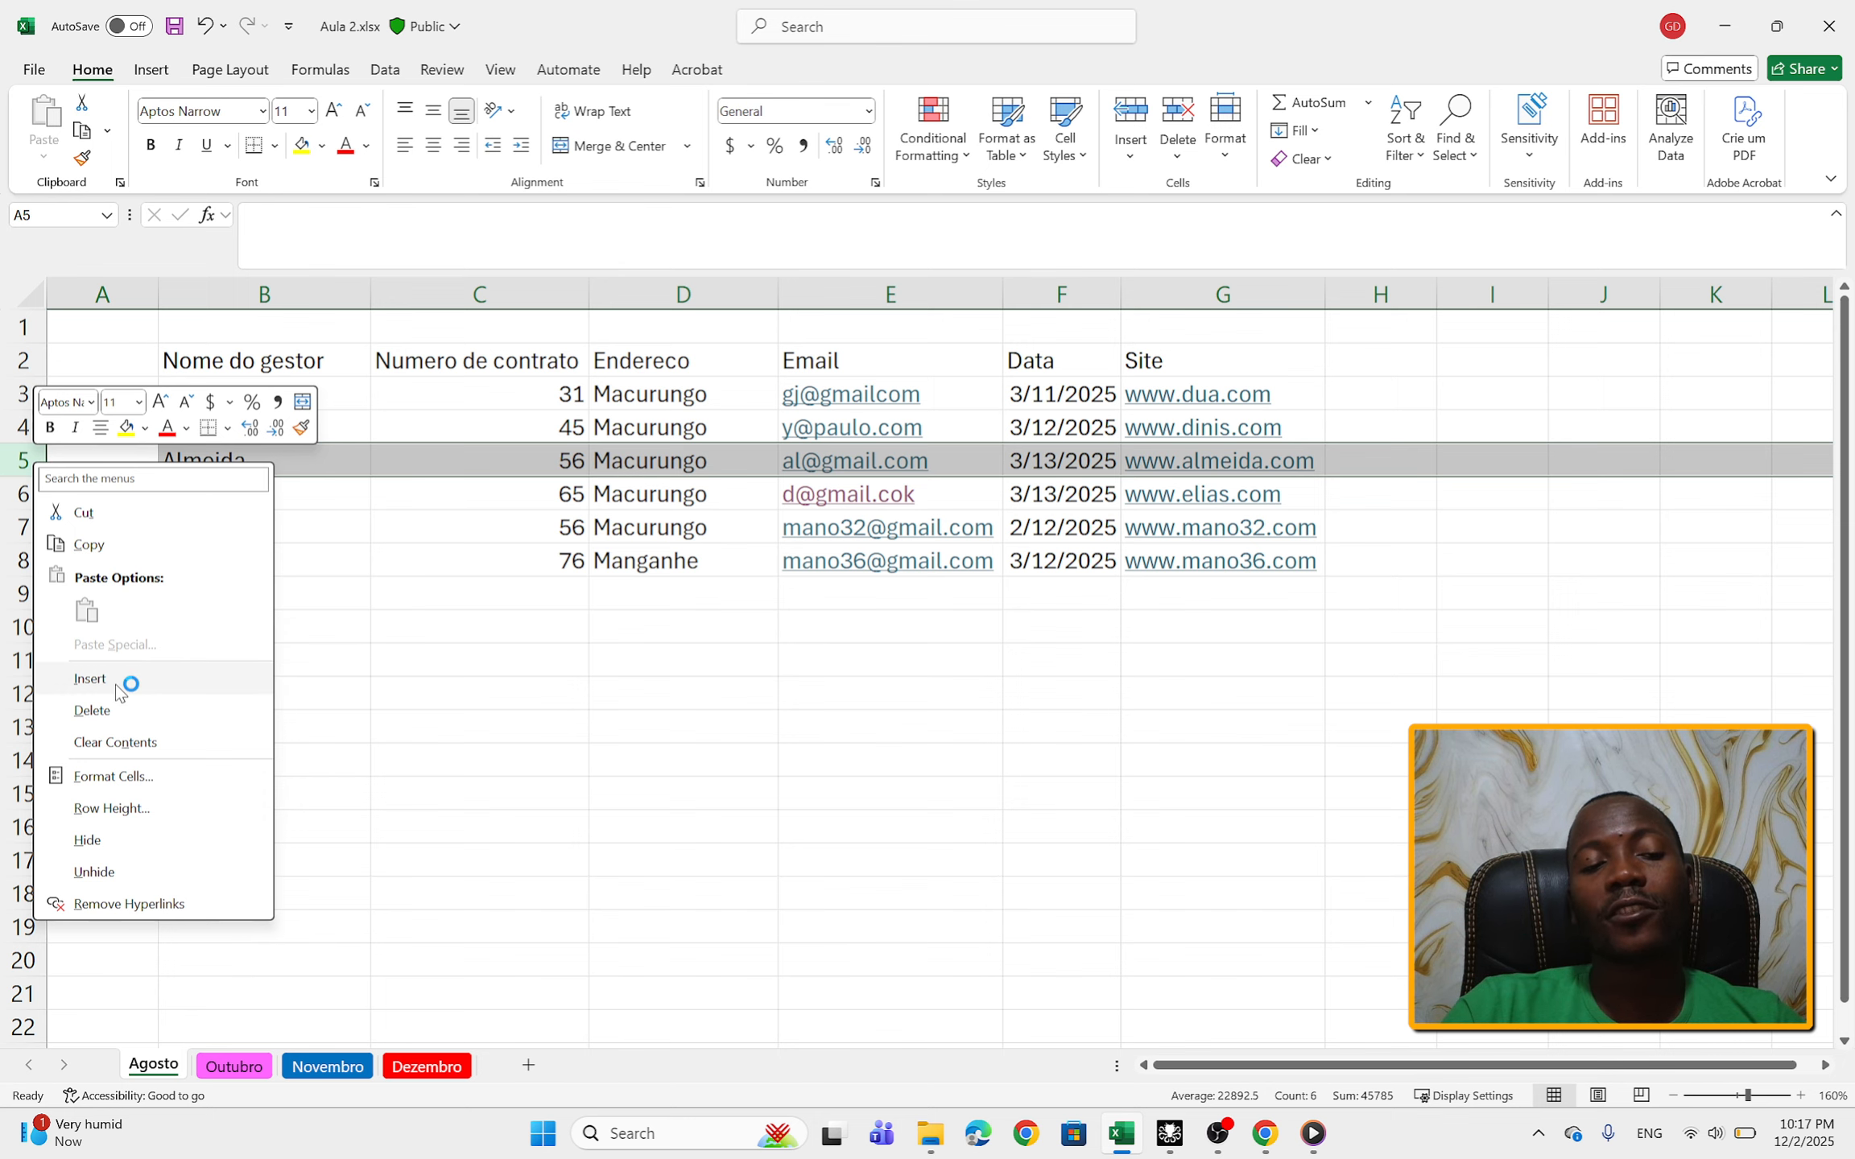
pyautogui.click(90, 679)
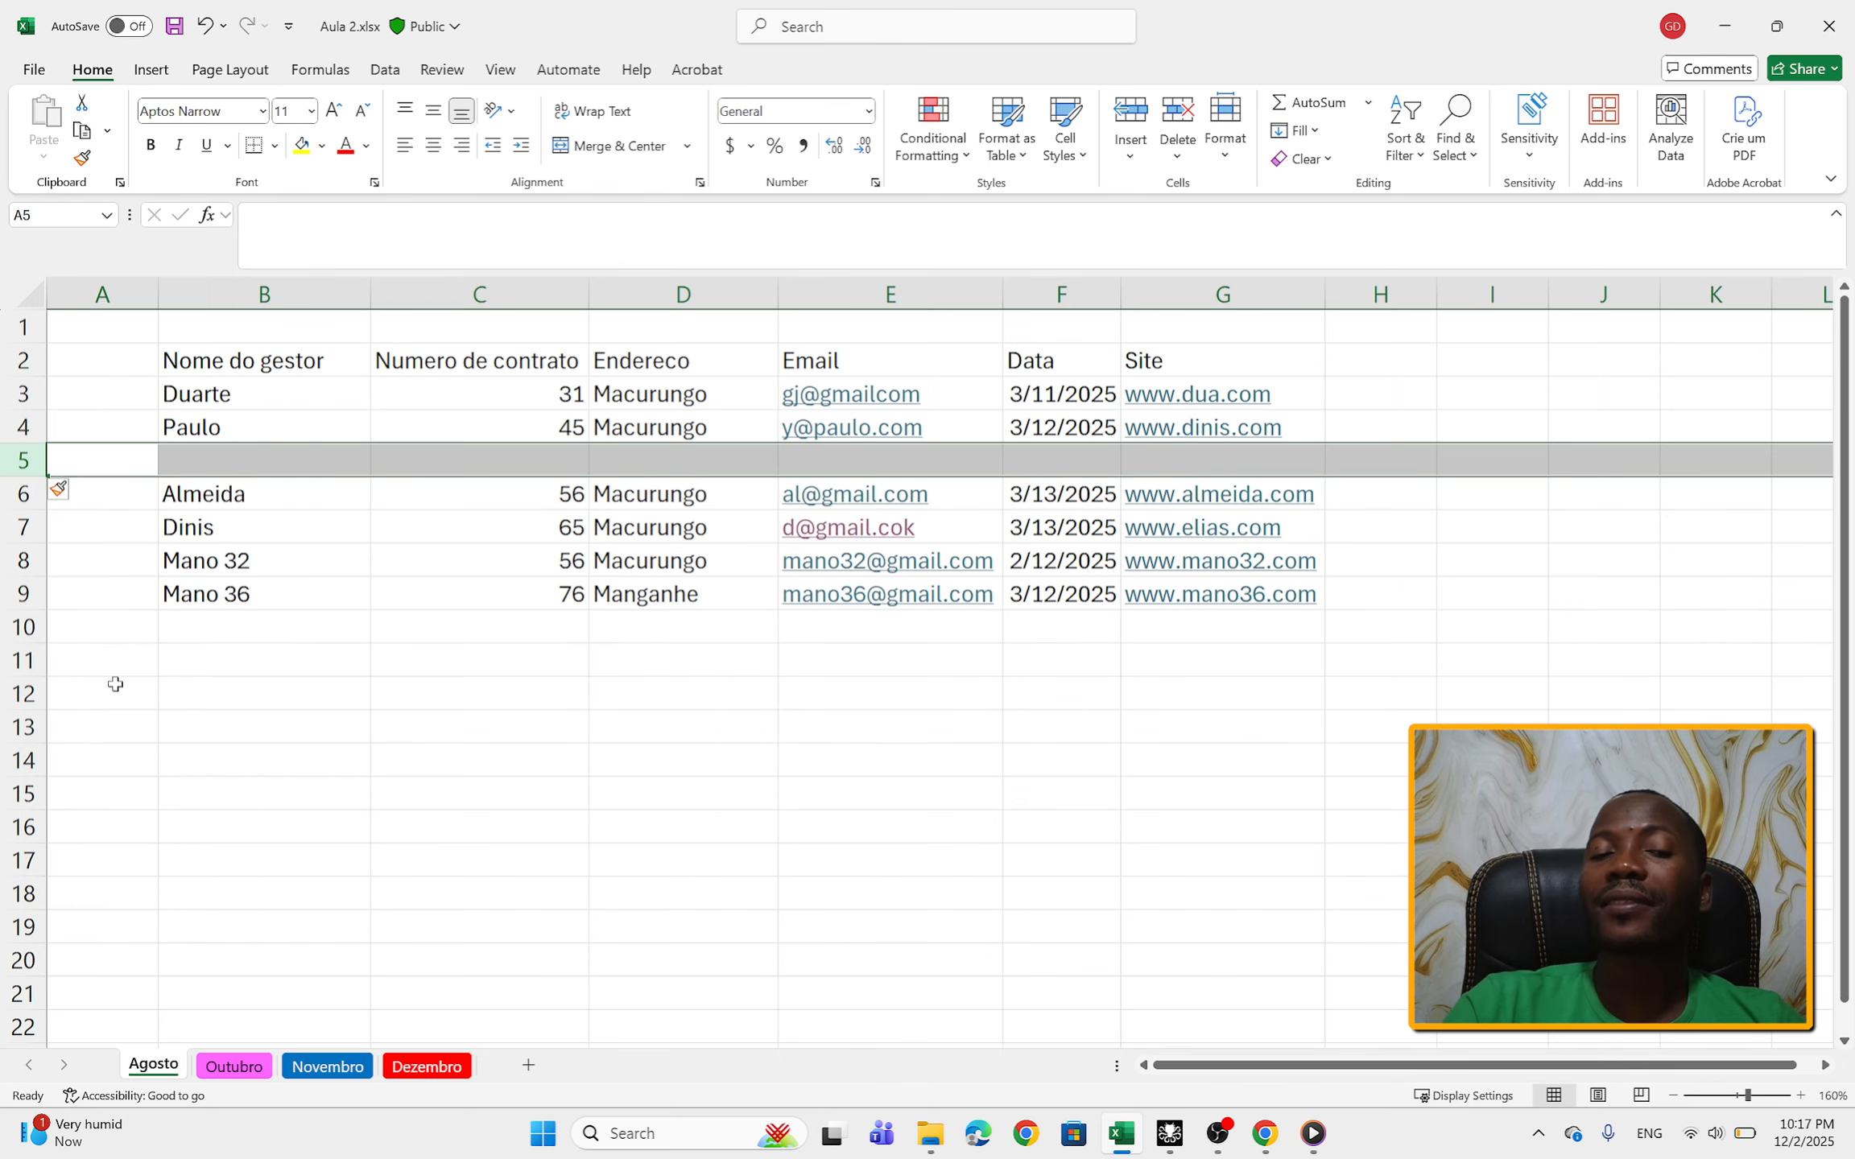
# Step: Enter the new manager's name in cell B5 and the contract number in cell C5
pyautogui.click(252, 467)
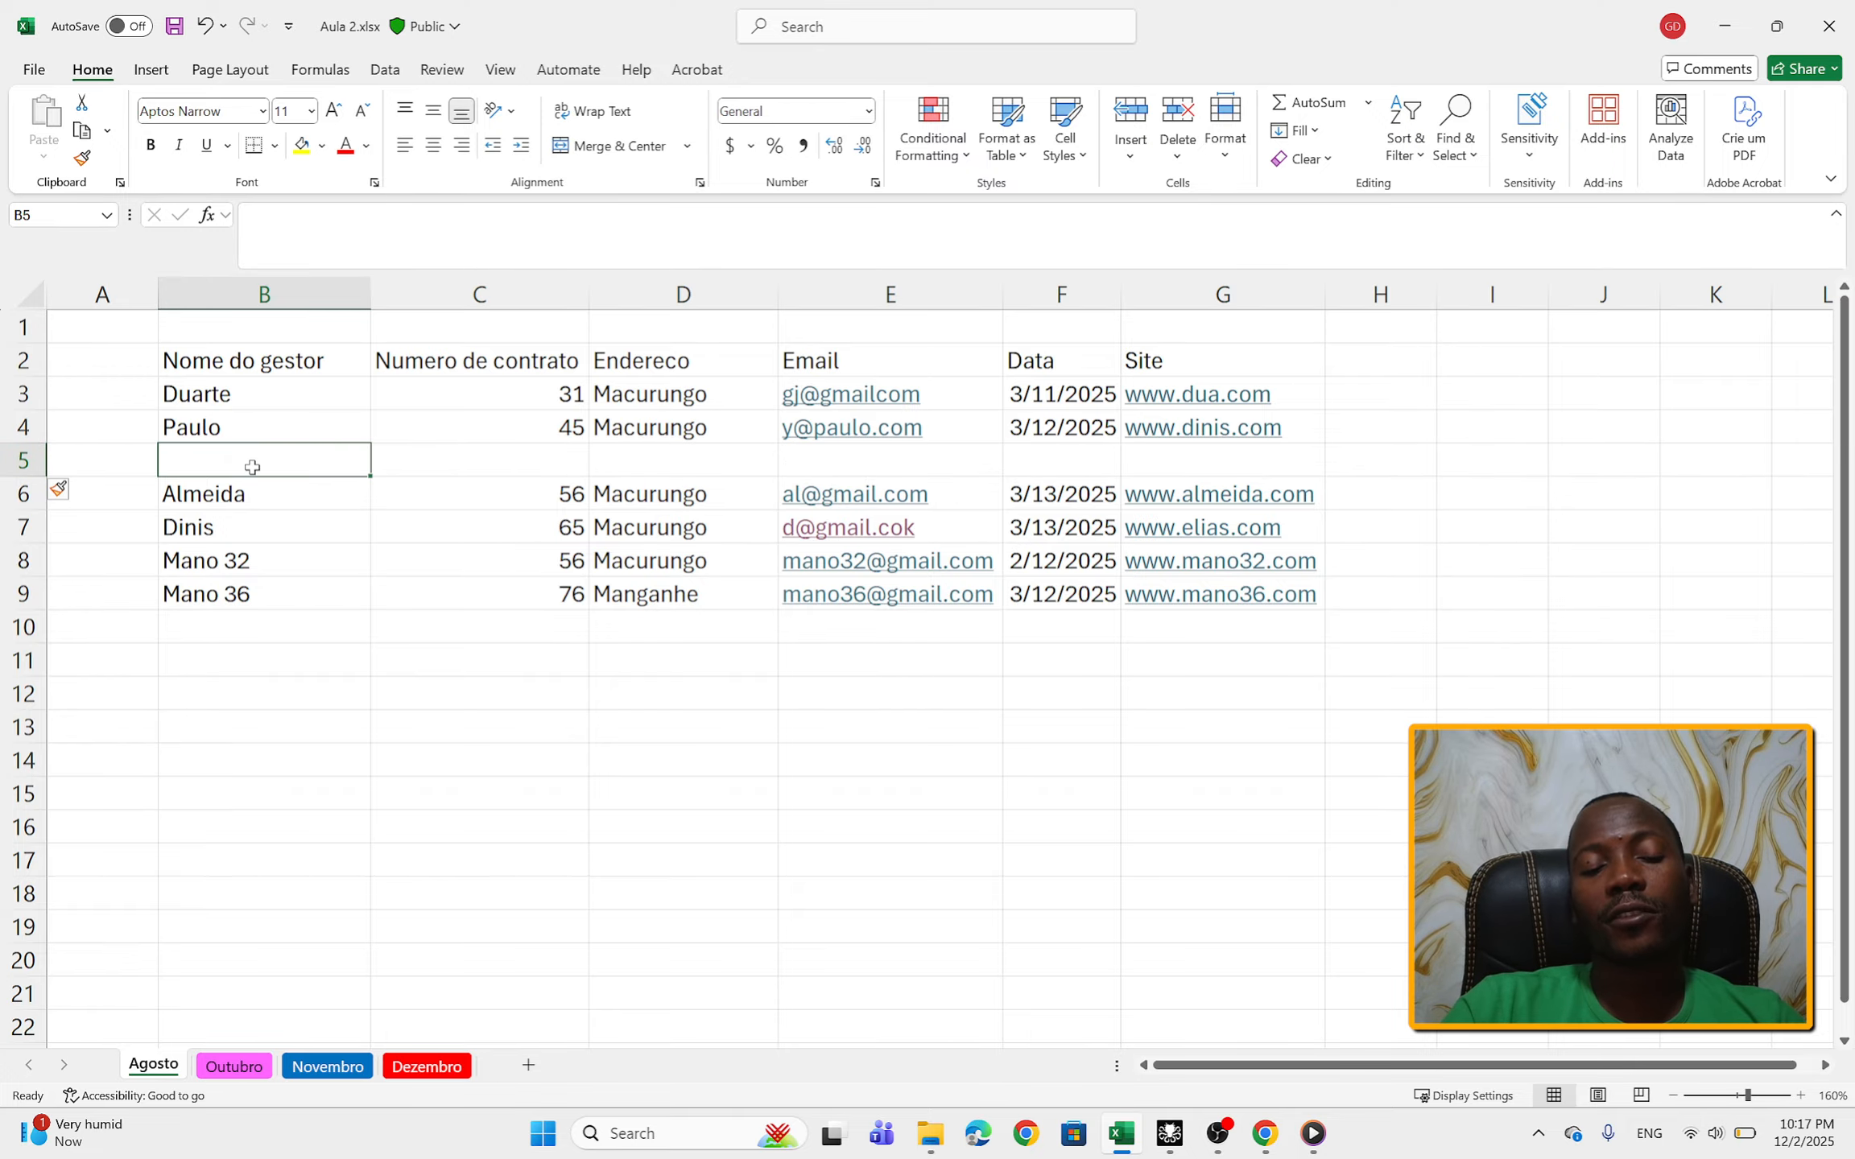
pyautogui.doubleClick(252, 467)
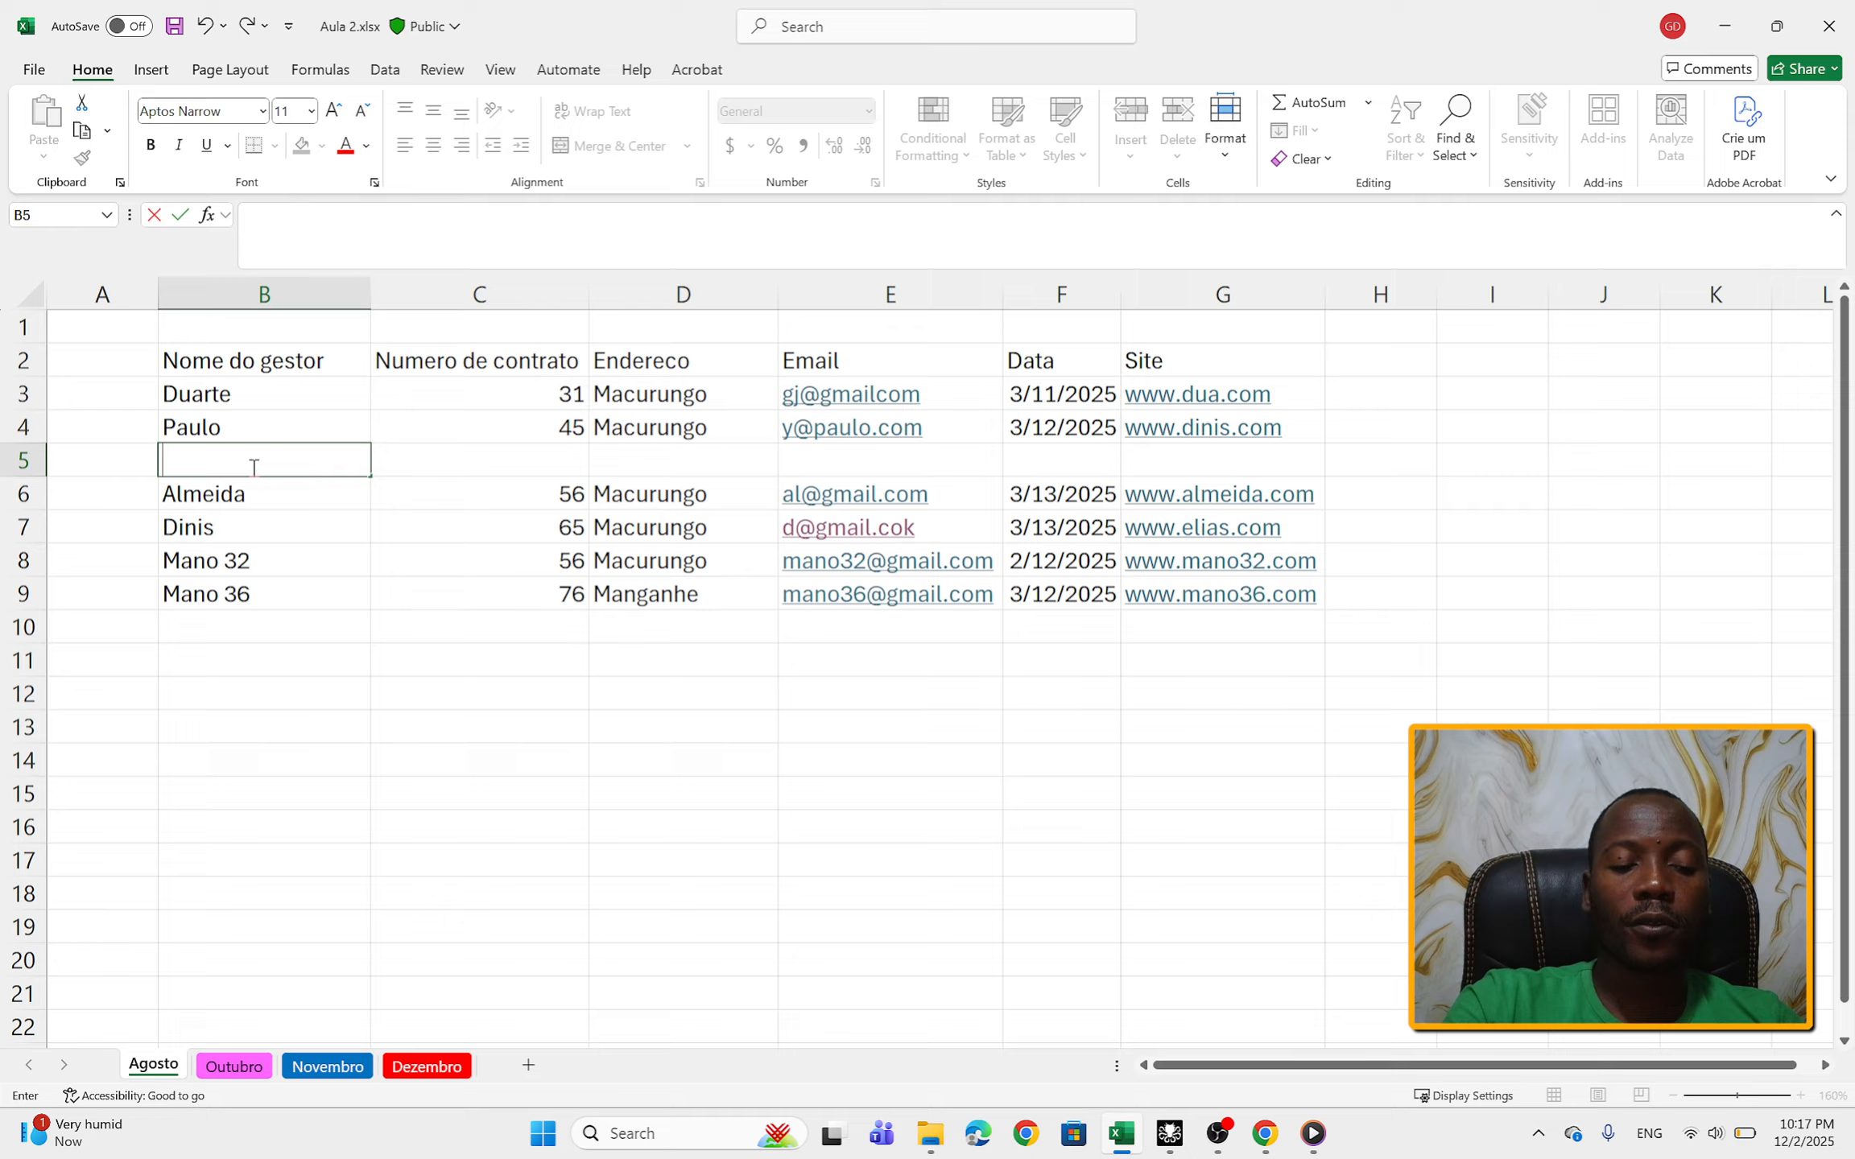
pyautogui.write('EDu')
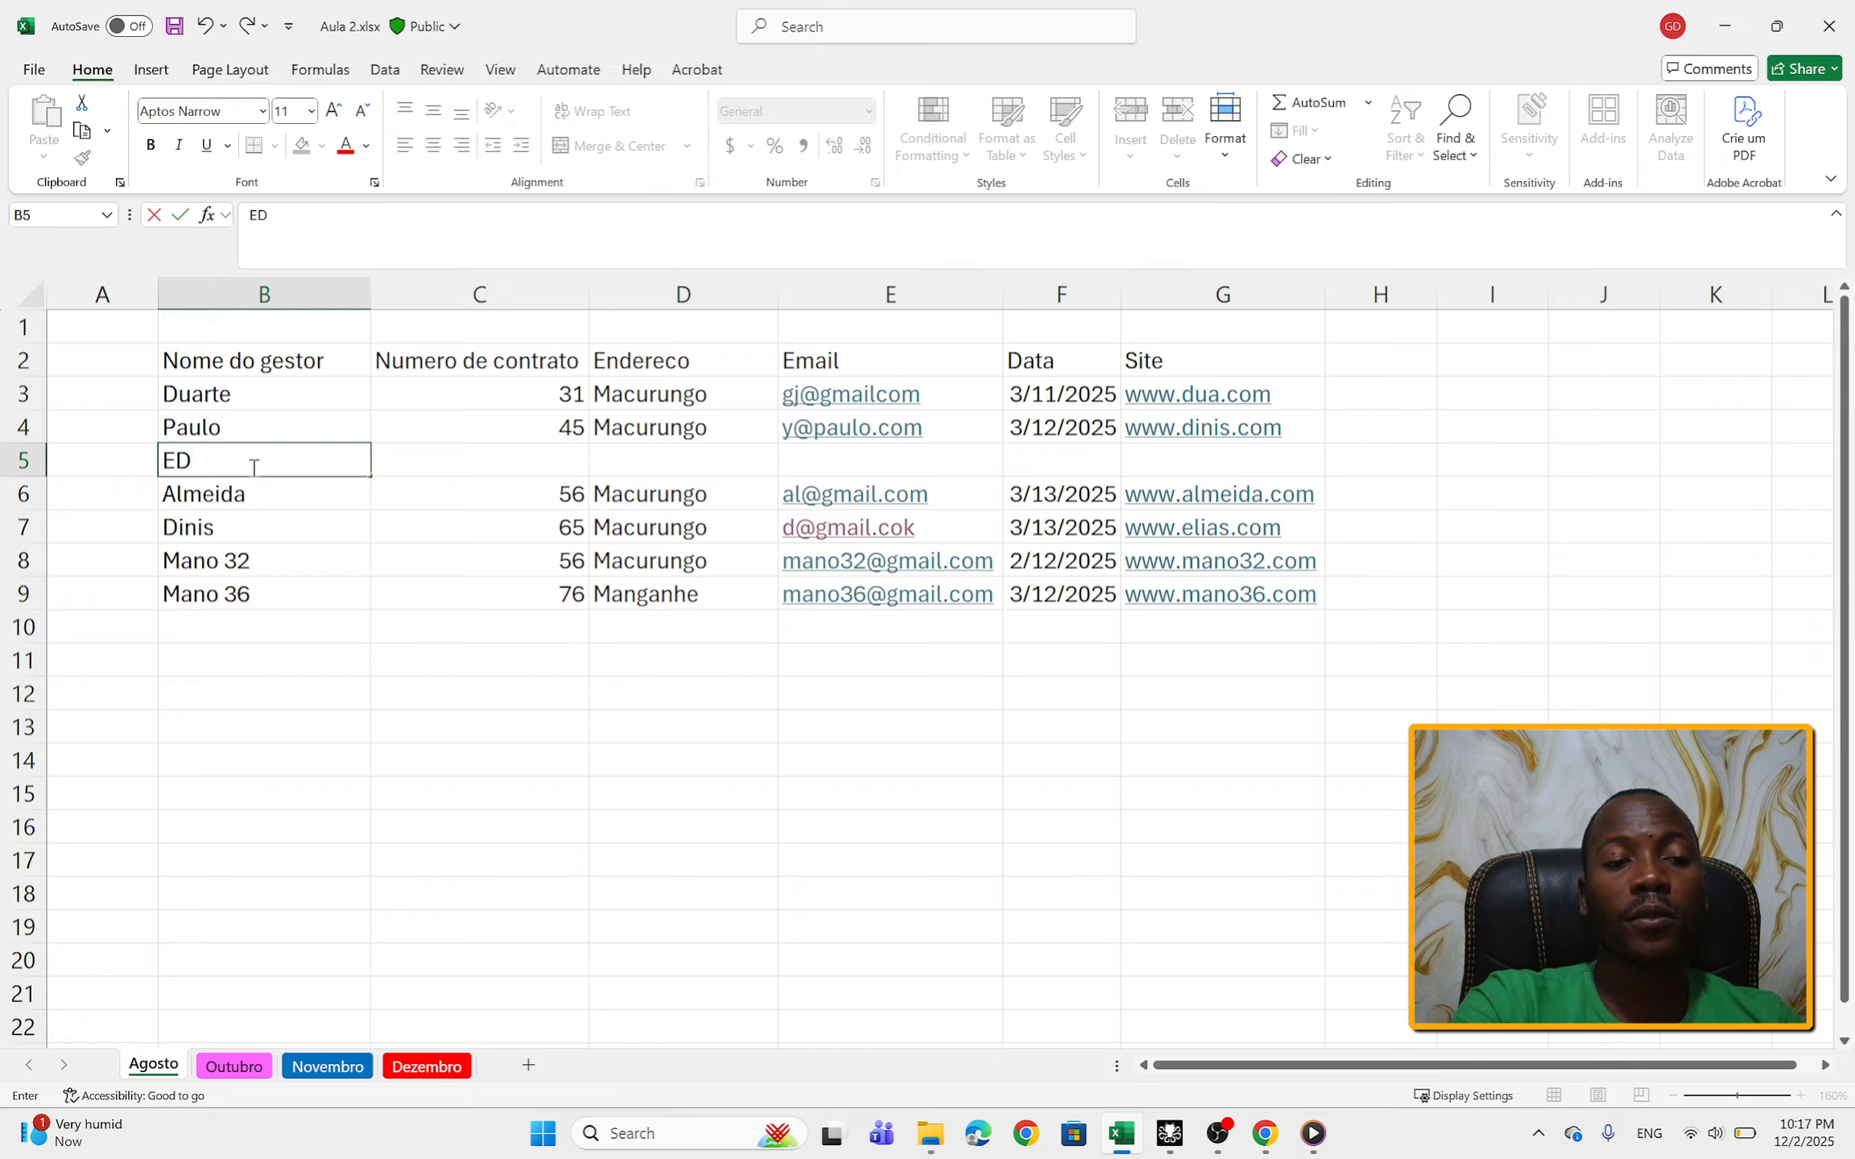
pyautogui.click(432, 455)
pyautogui.write('76')
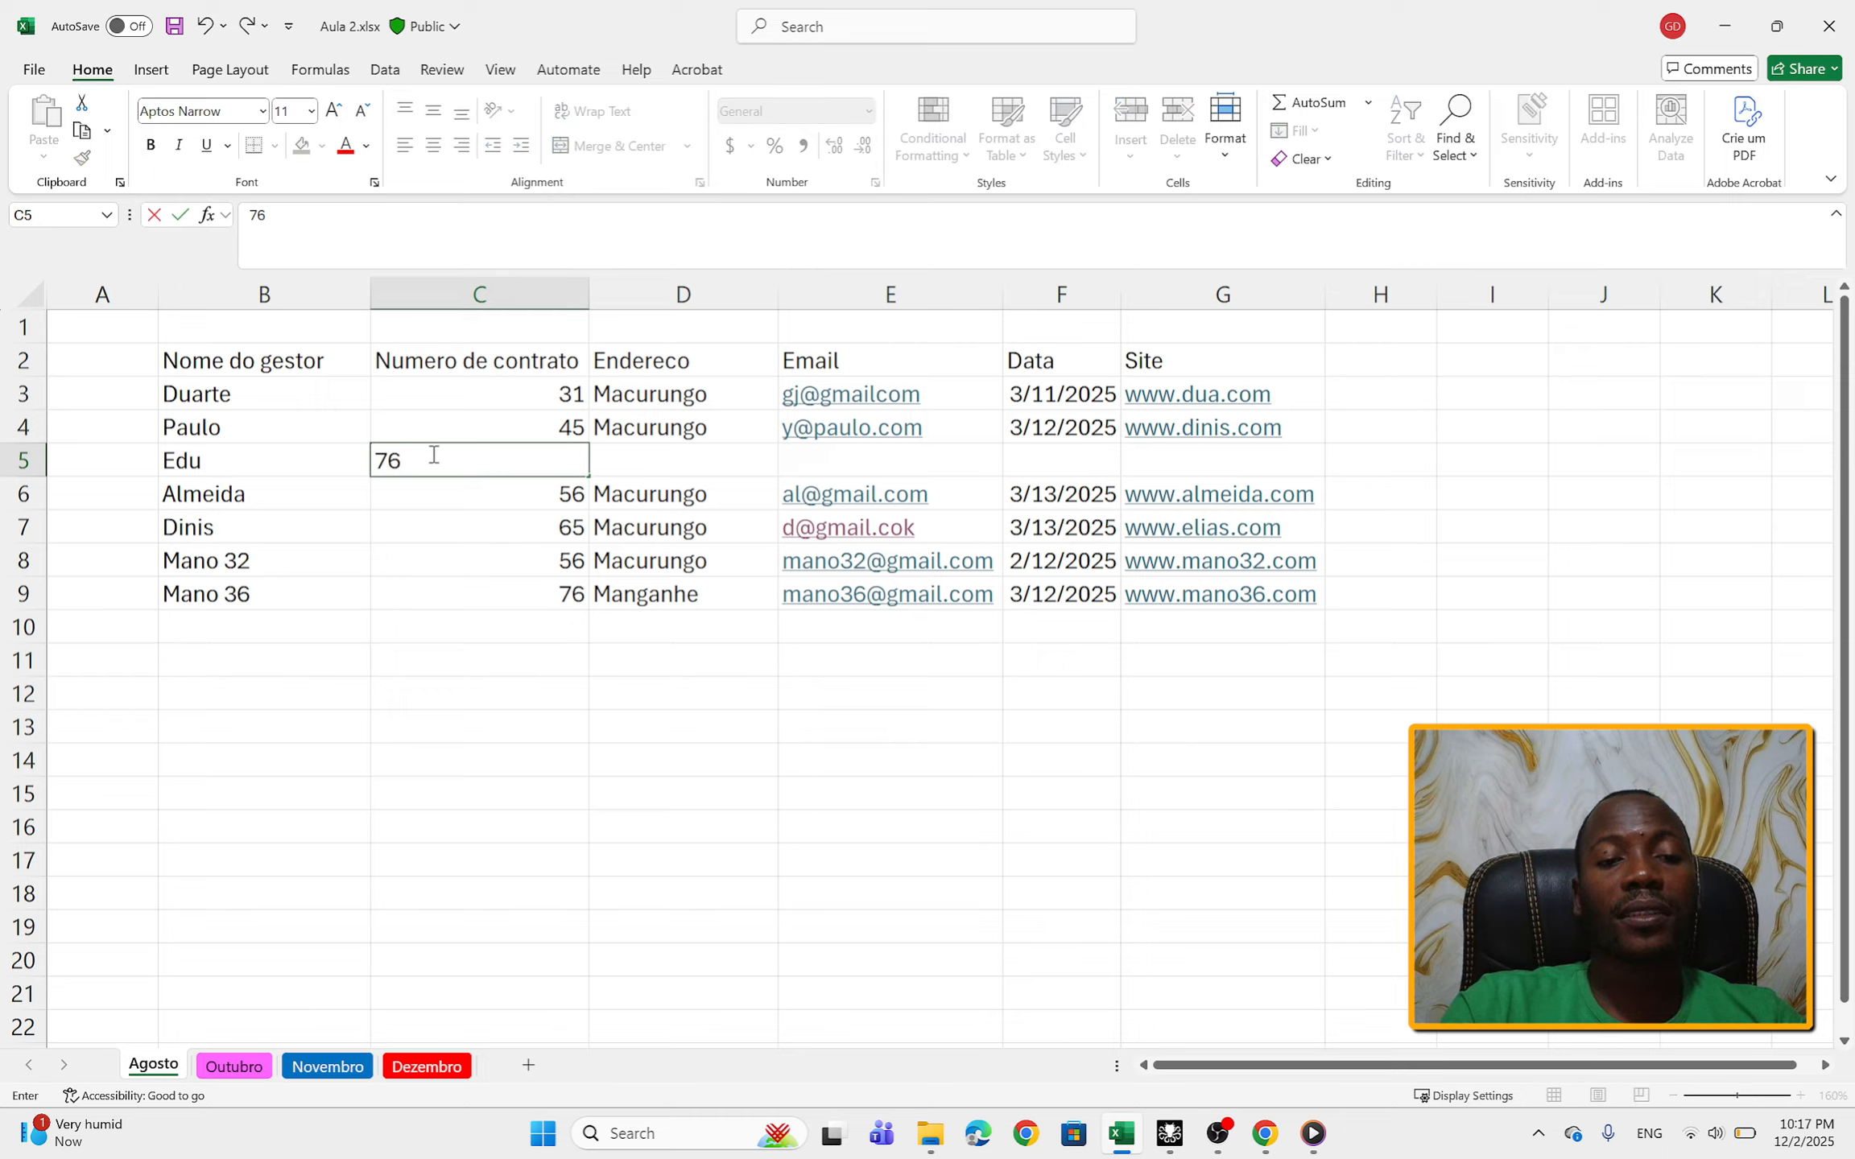
pyautogui.press('BackSpace')
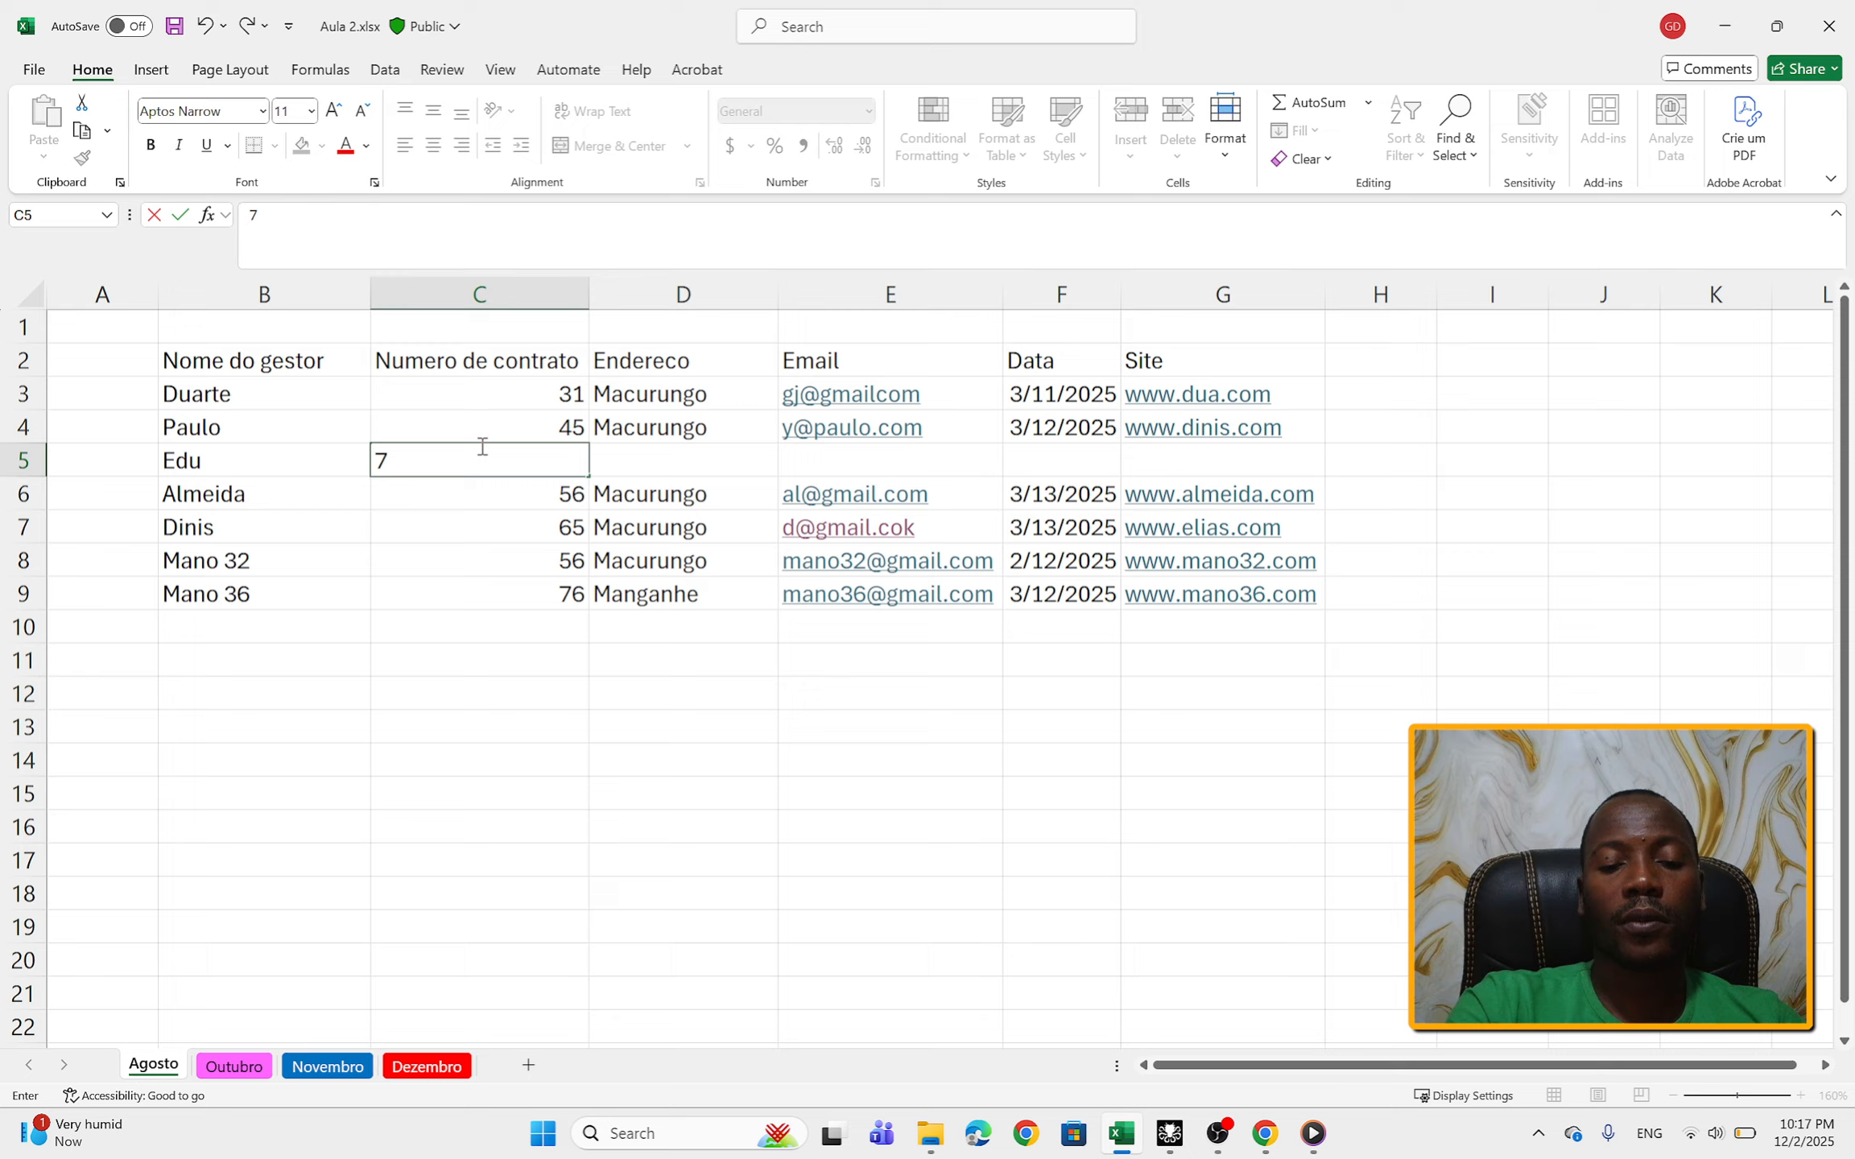
pyautogui.write('9')
# Step: Enter the new manager's address in cell D5 under the Endereco column
pyautogui.click(638, 463)
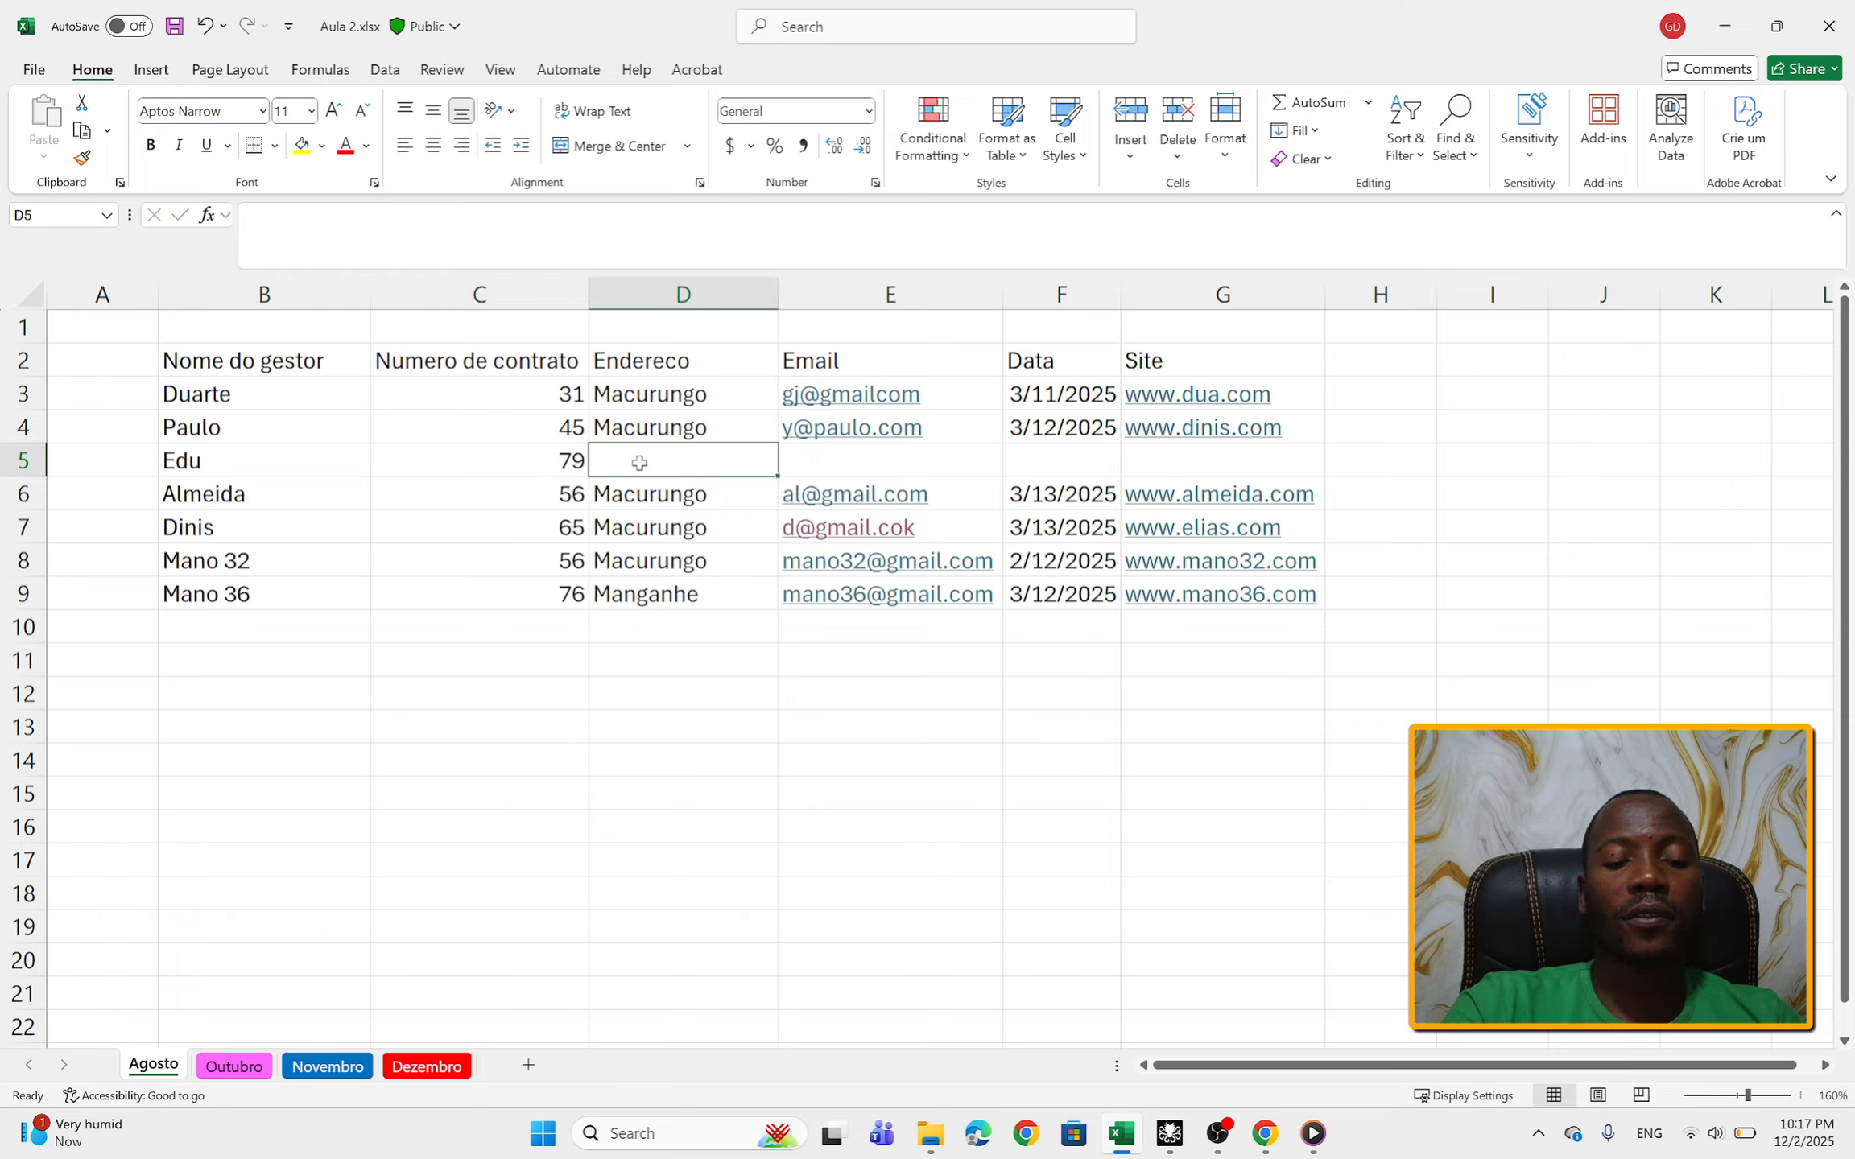
pyautogui.write('Munhava')
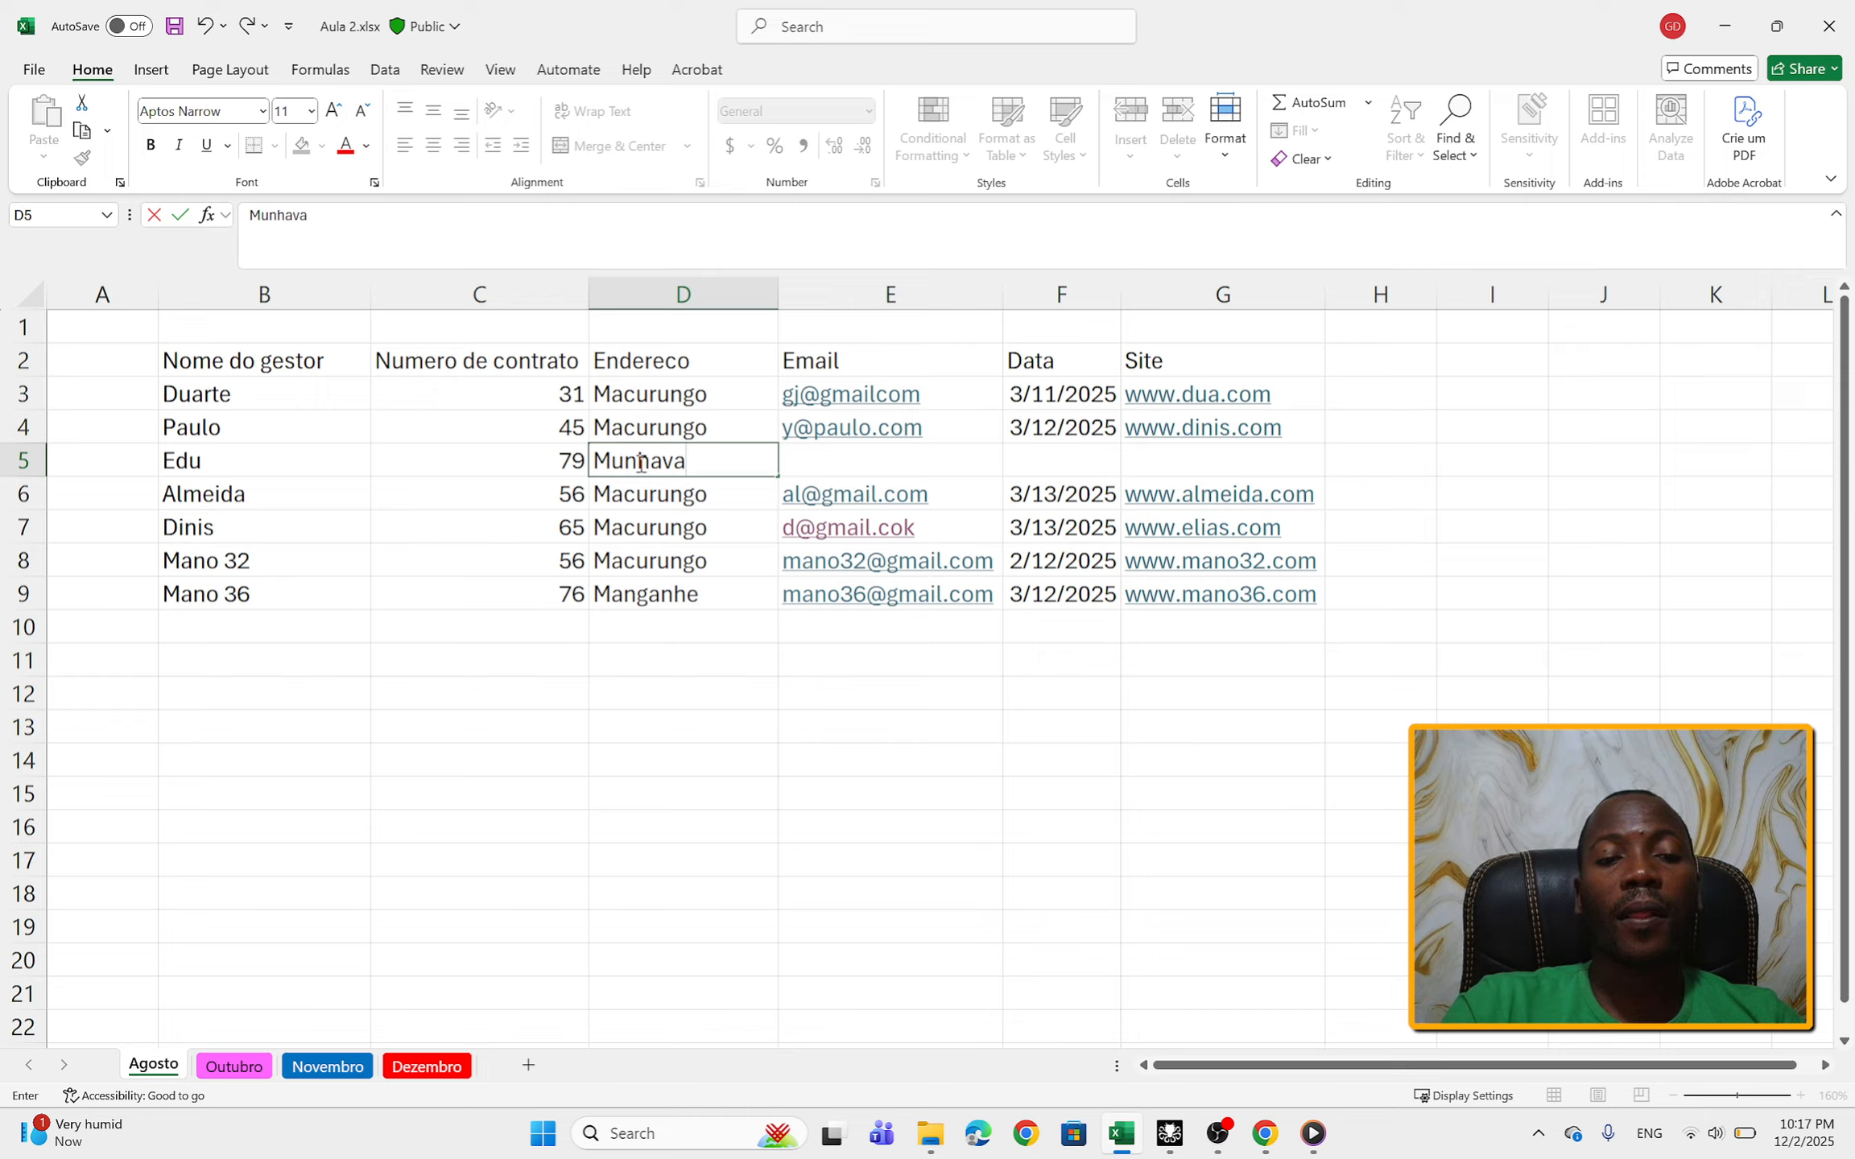
pyautogui.click(840, 458)
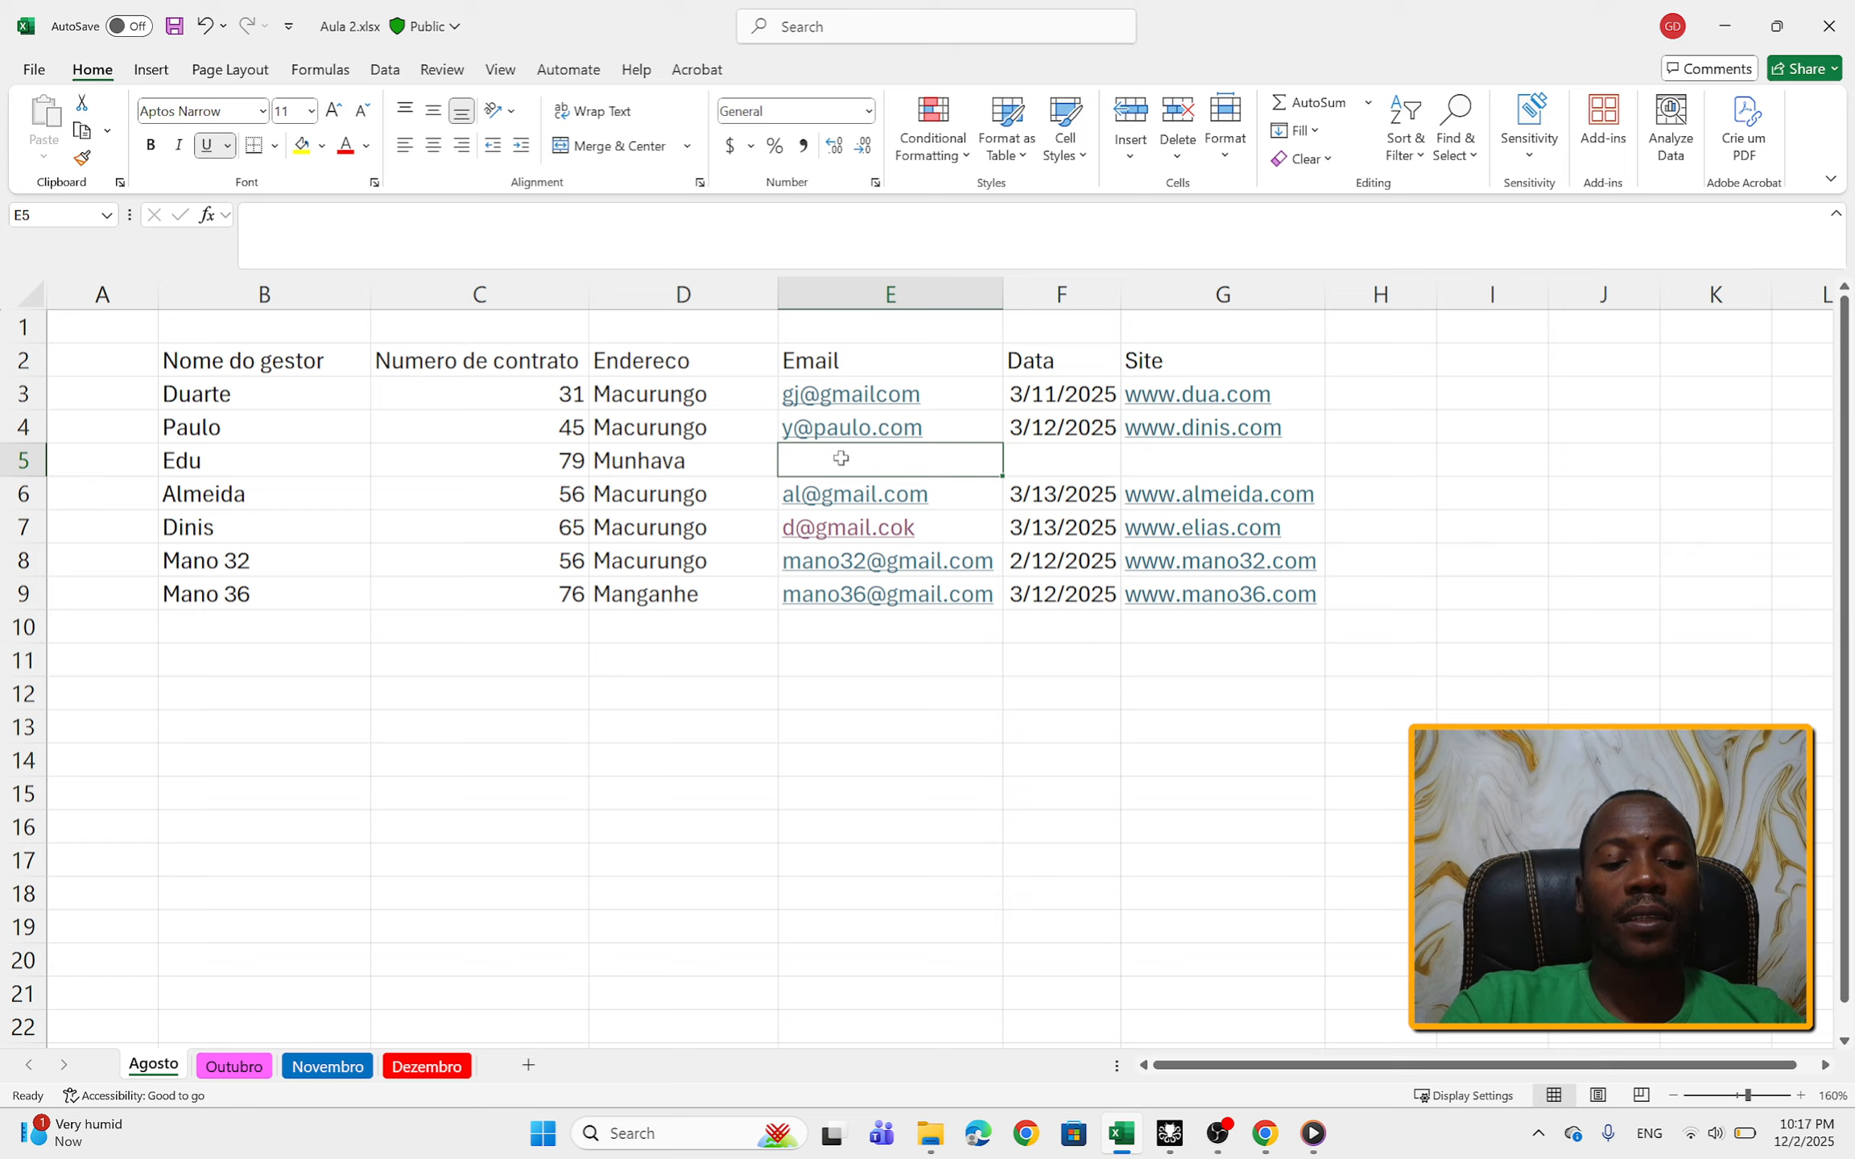
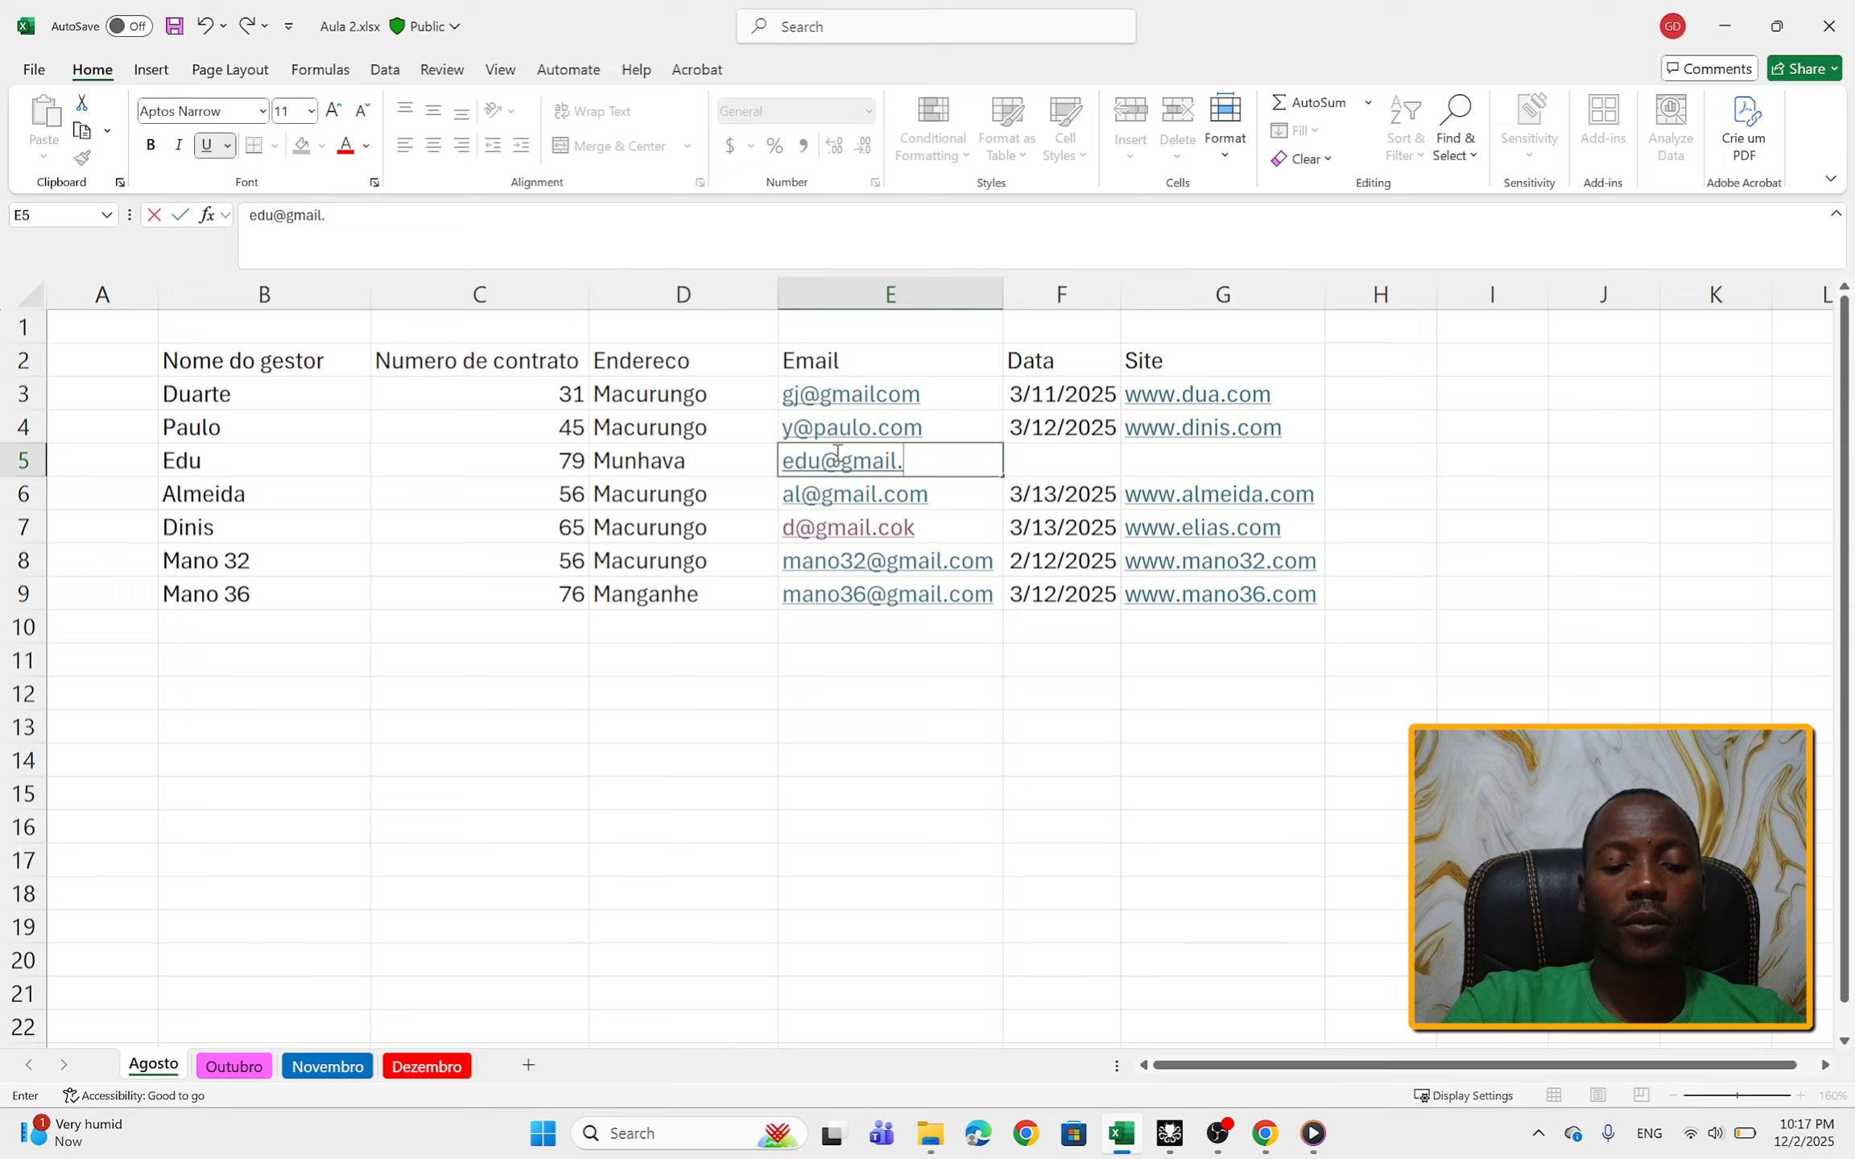
# Step: Enter the date 04/12/2025 in cell F5 under the Data column
pyautogui.click(1046, 467)
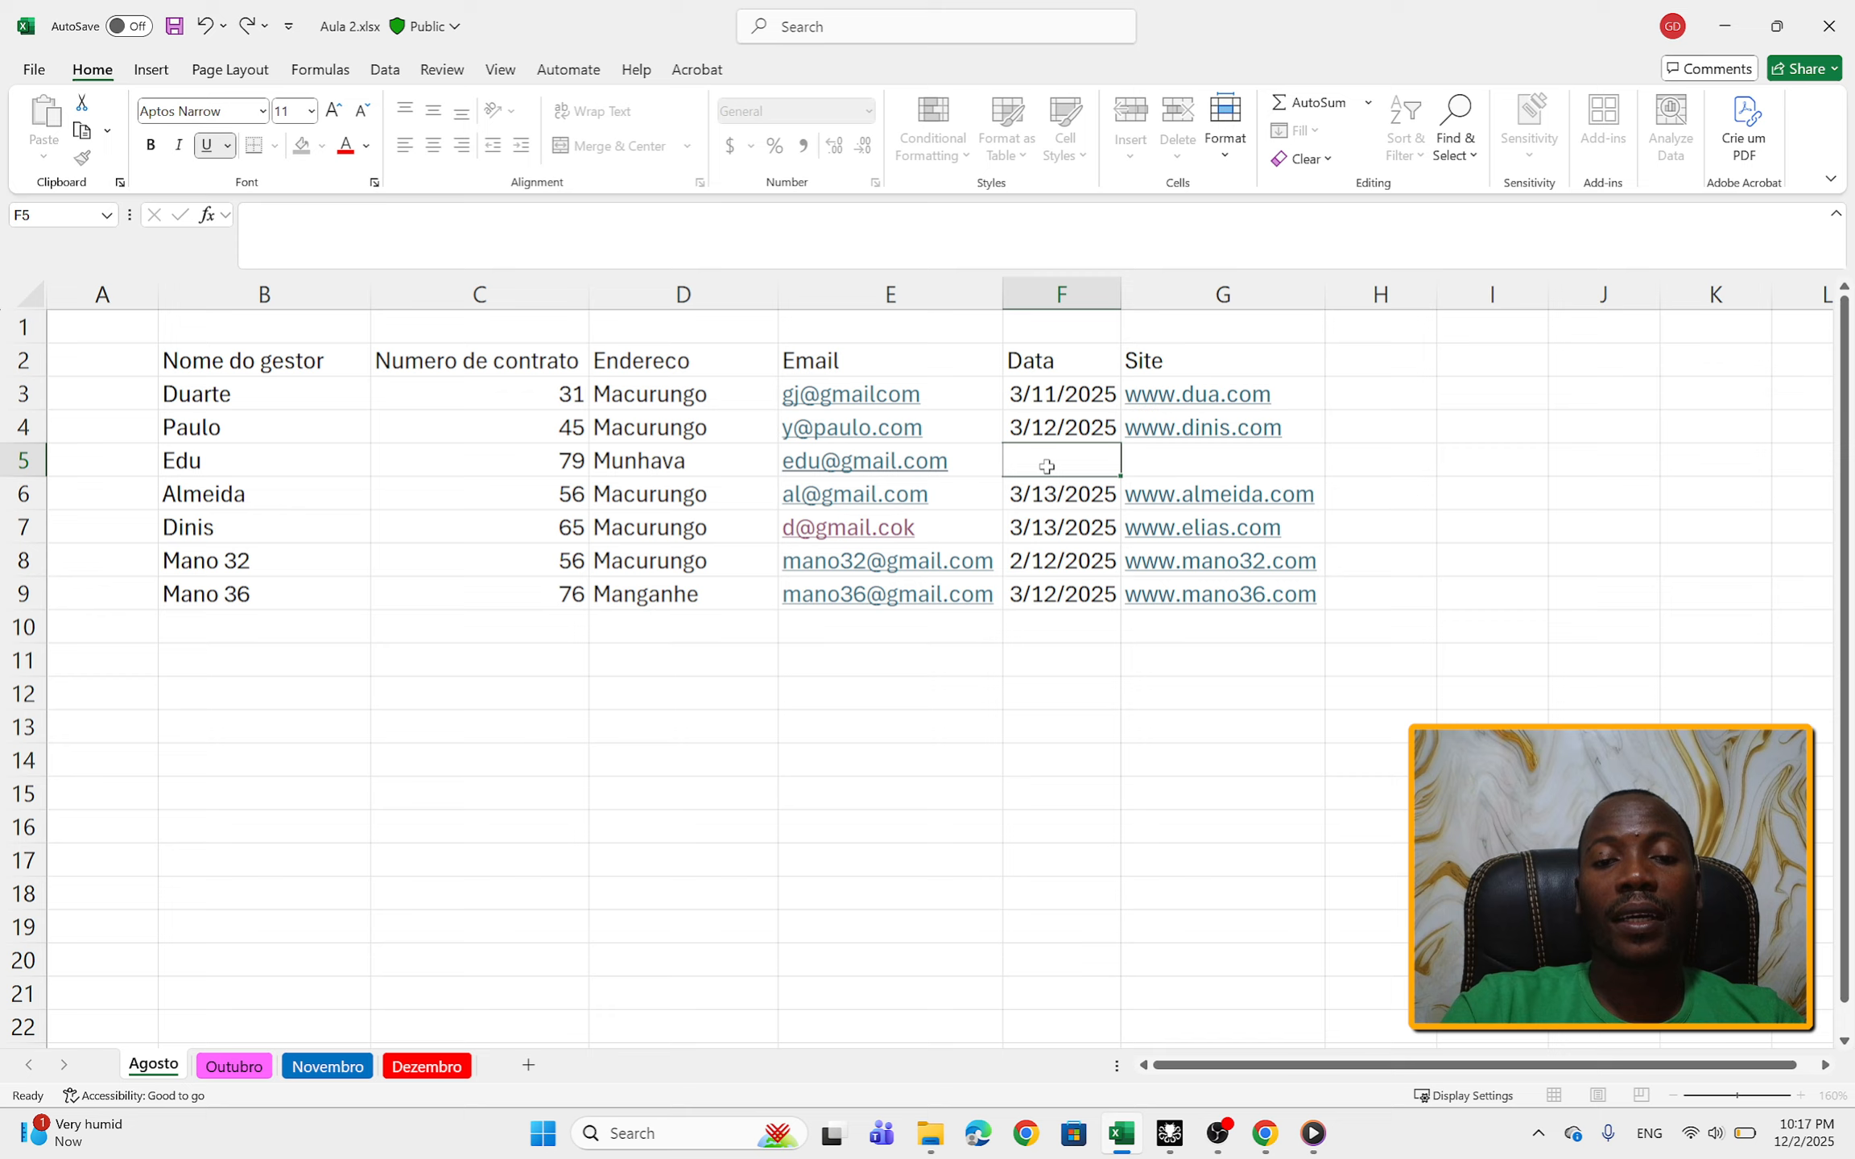
pyautogui.write('04/')
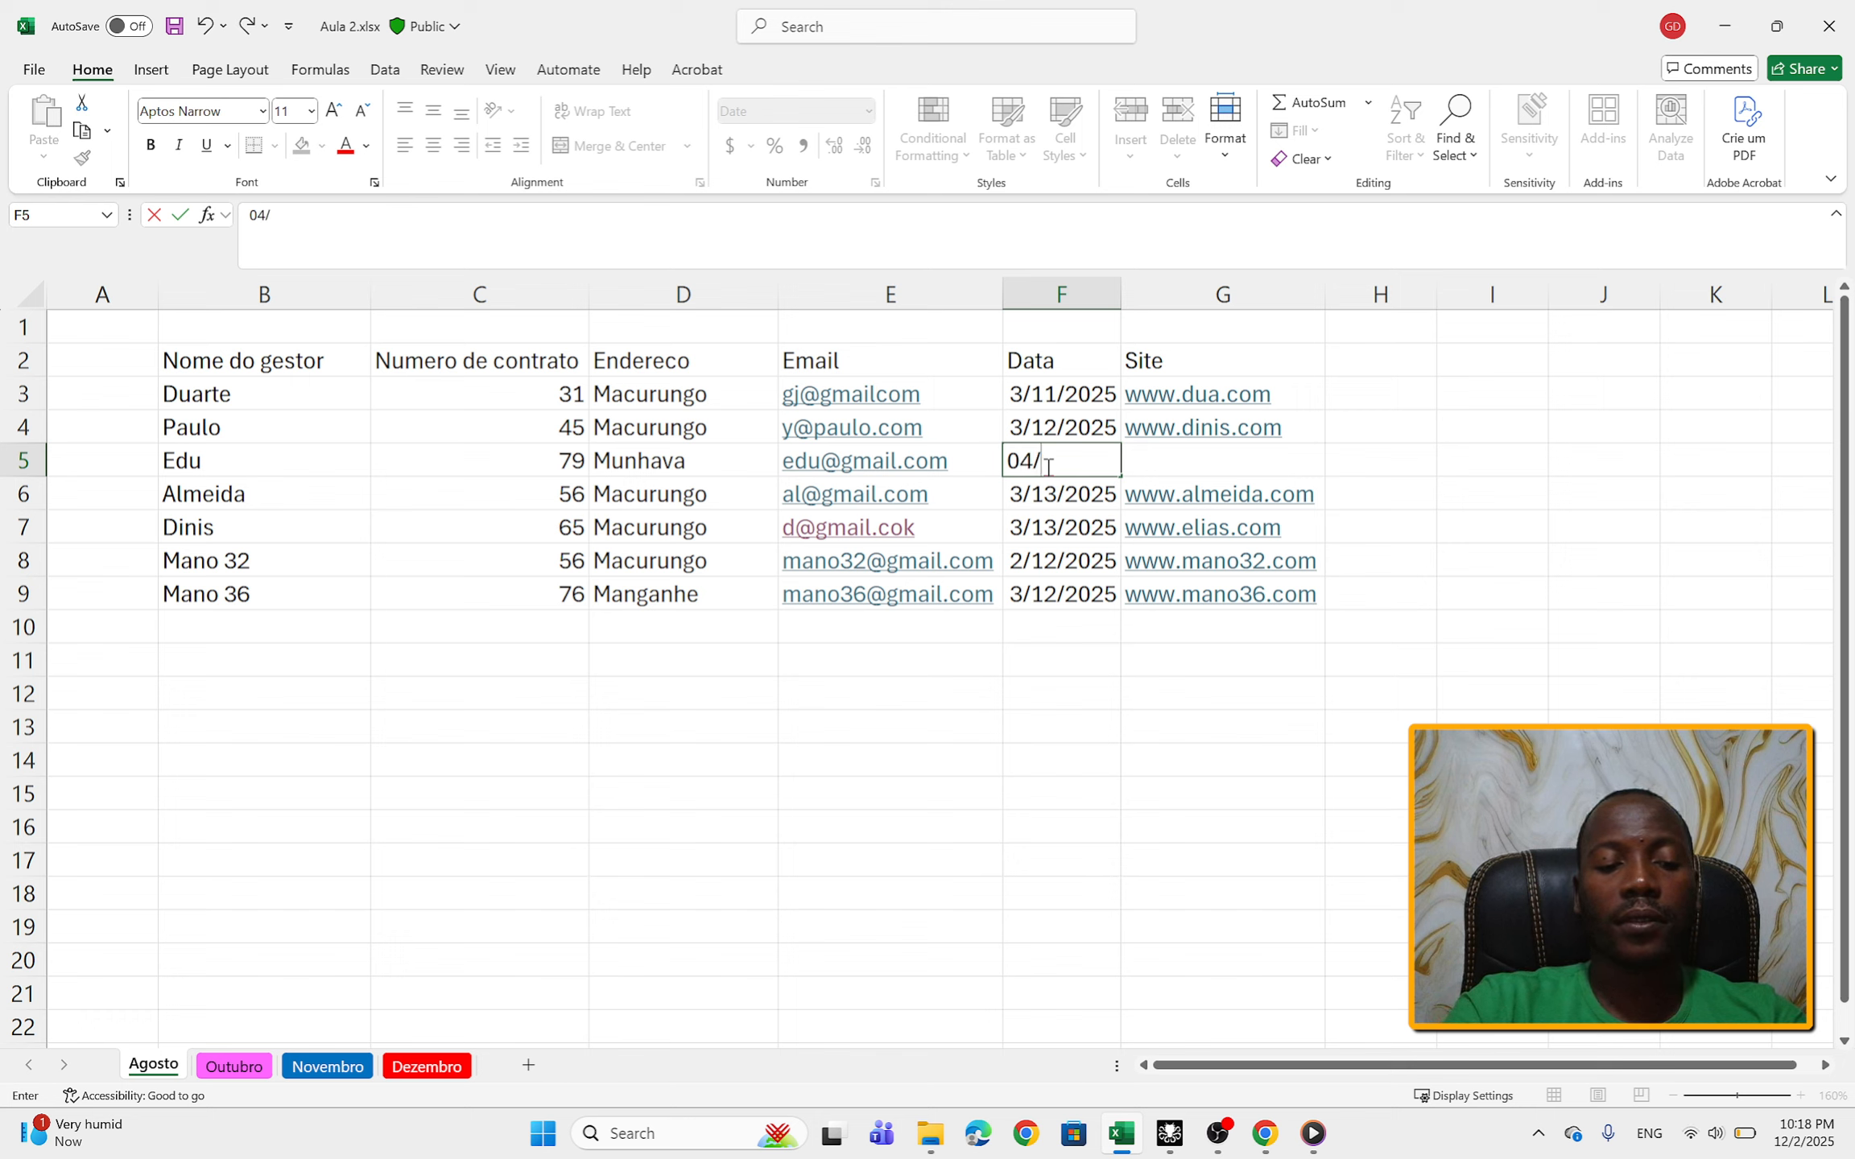
pyautogui.write('12/202')
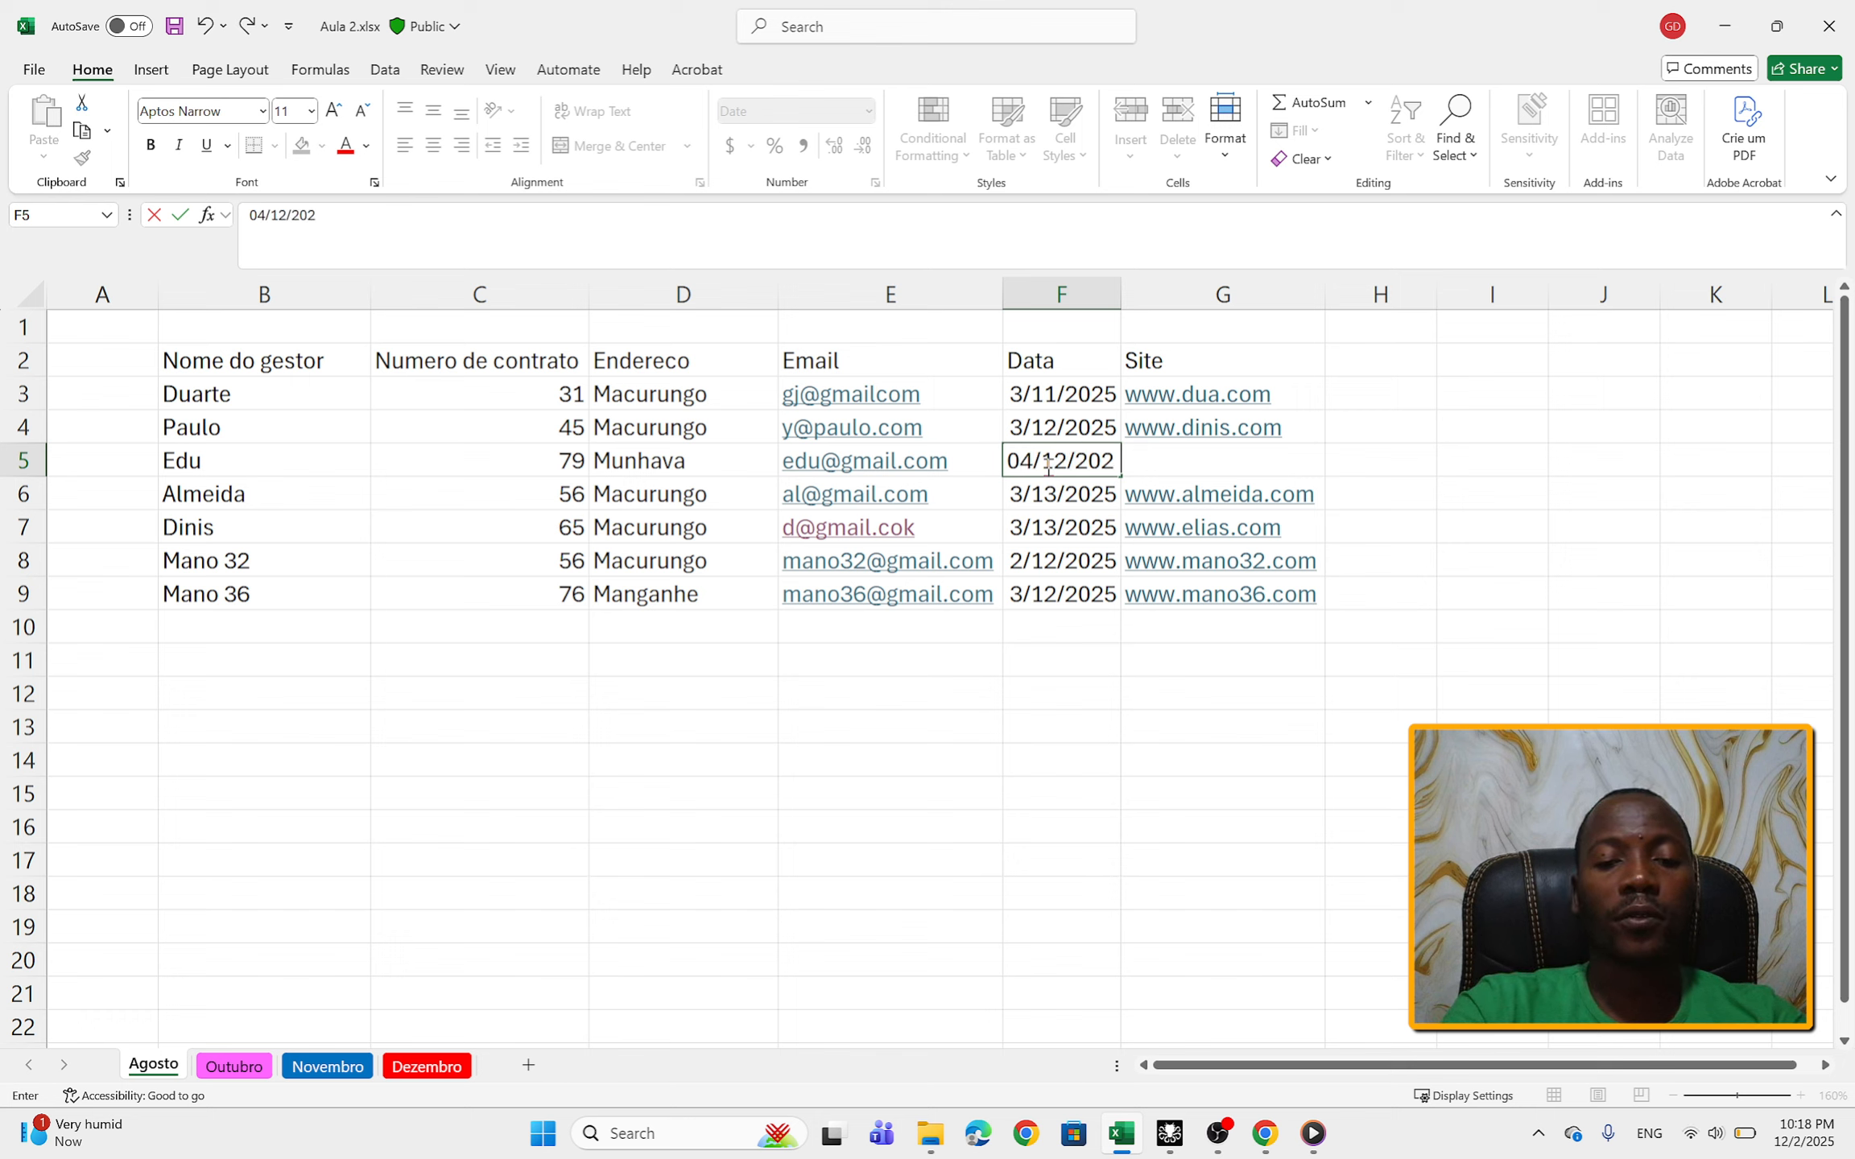
pyautogui.write('5')
pyautogui.press('F2')
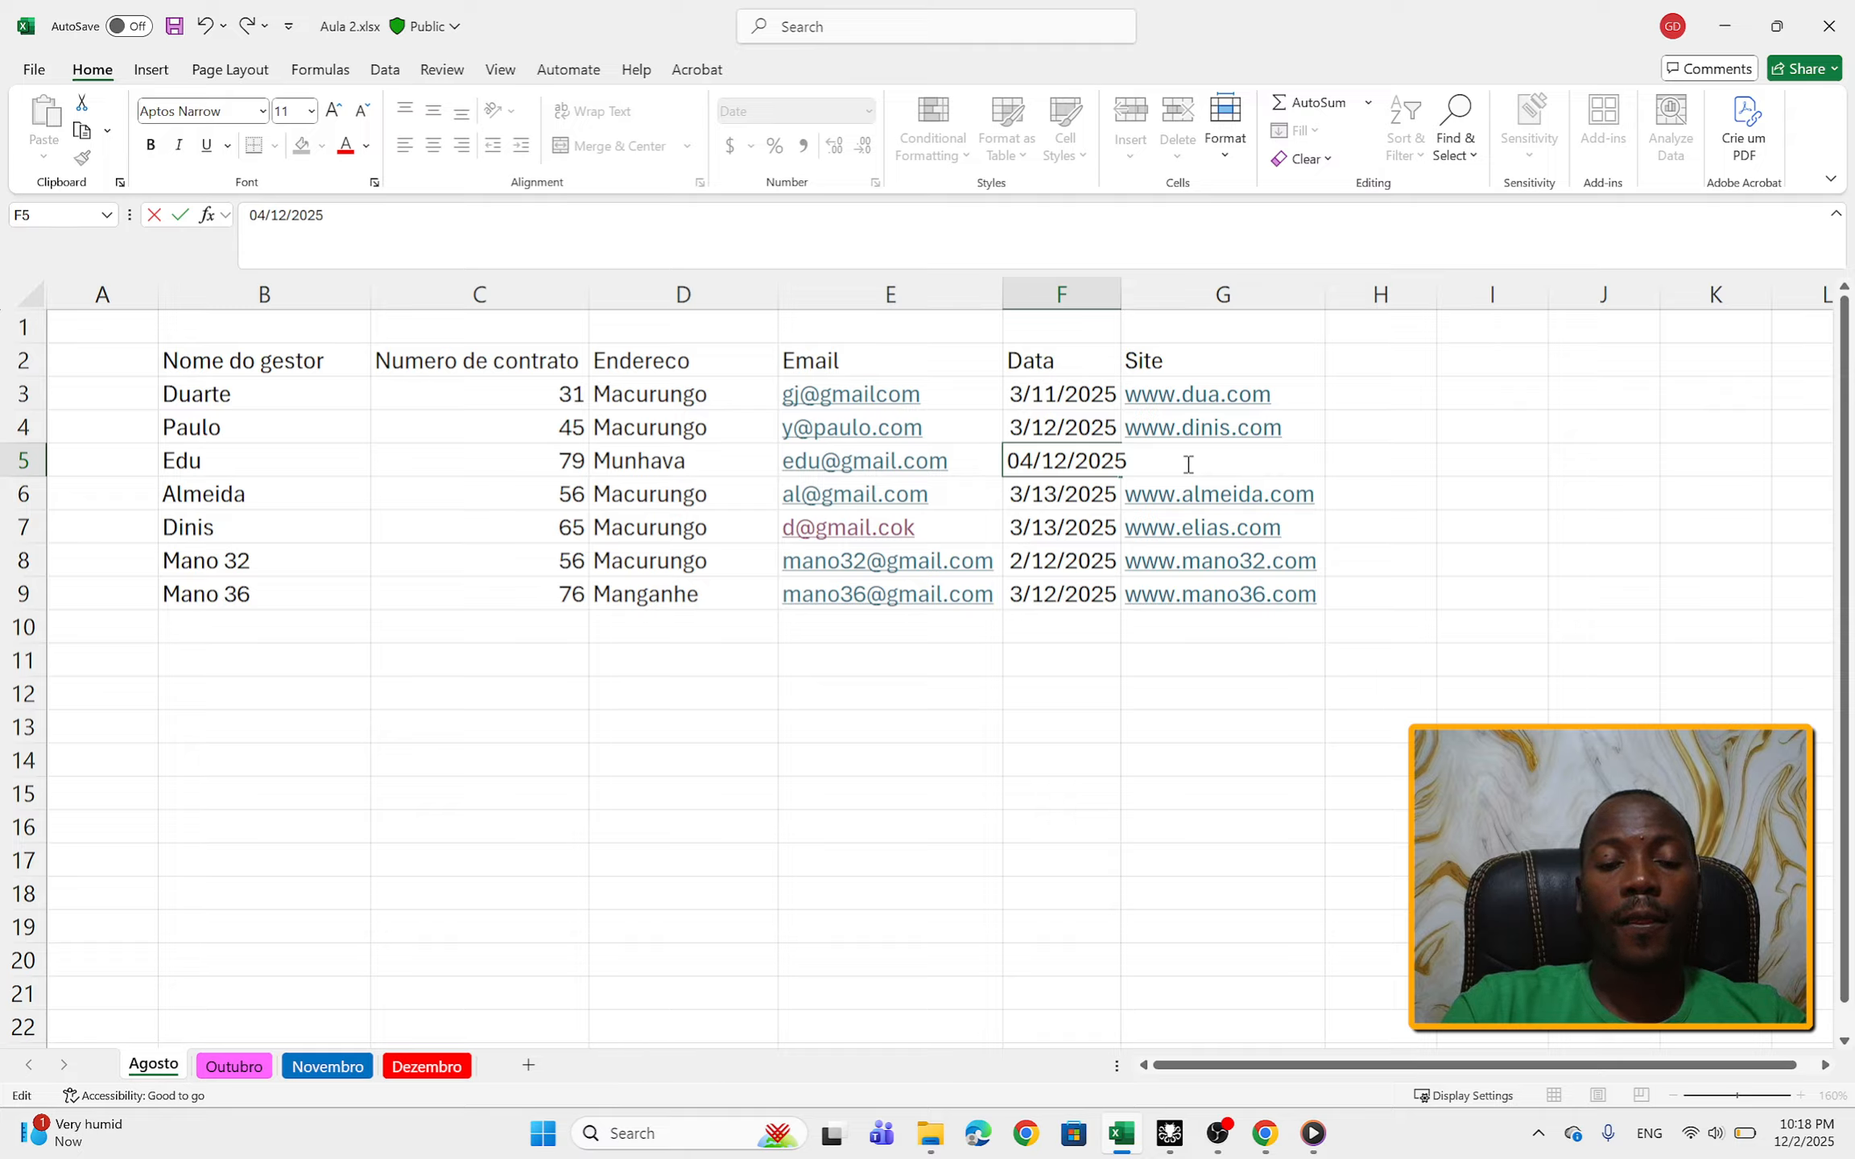
pyautogui.write('www')
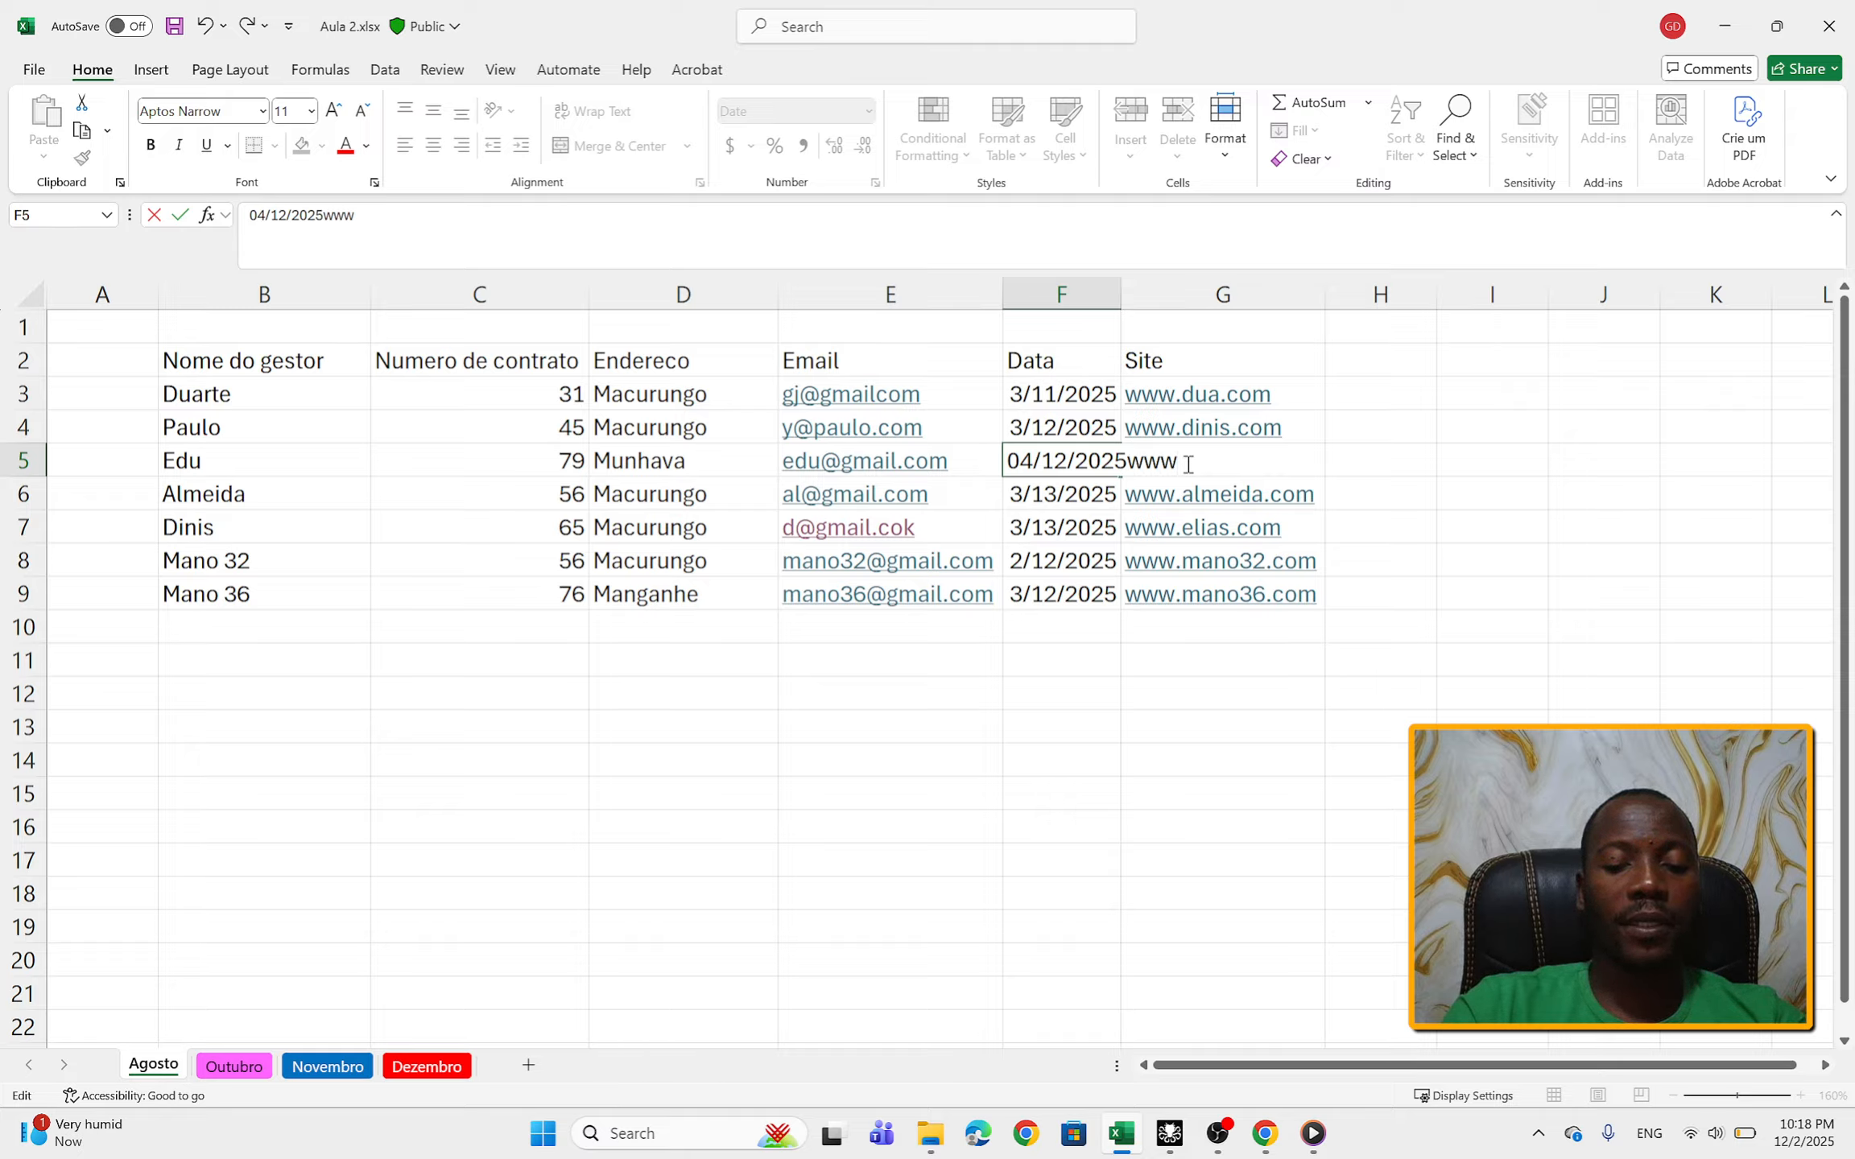
pyautogui.write('.edu')
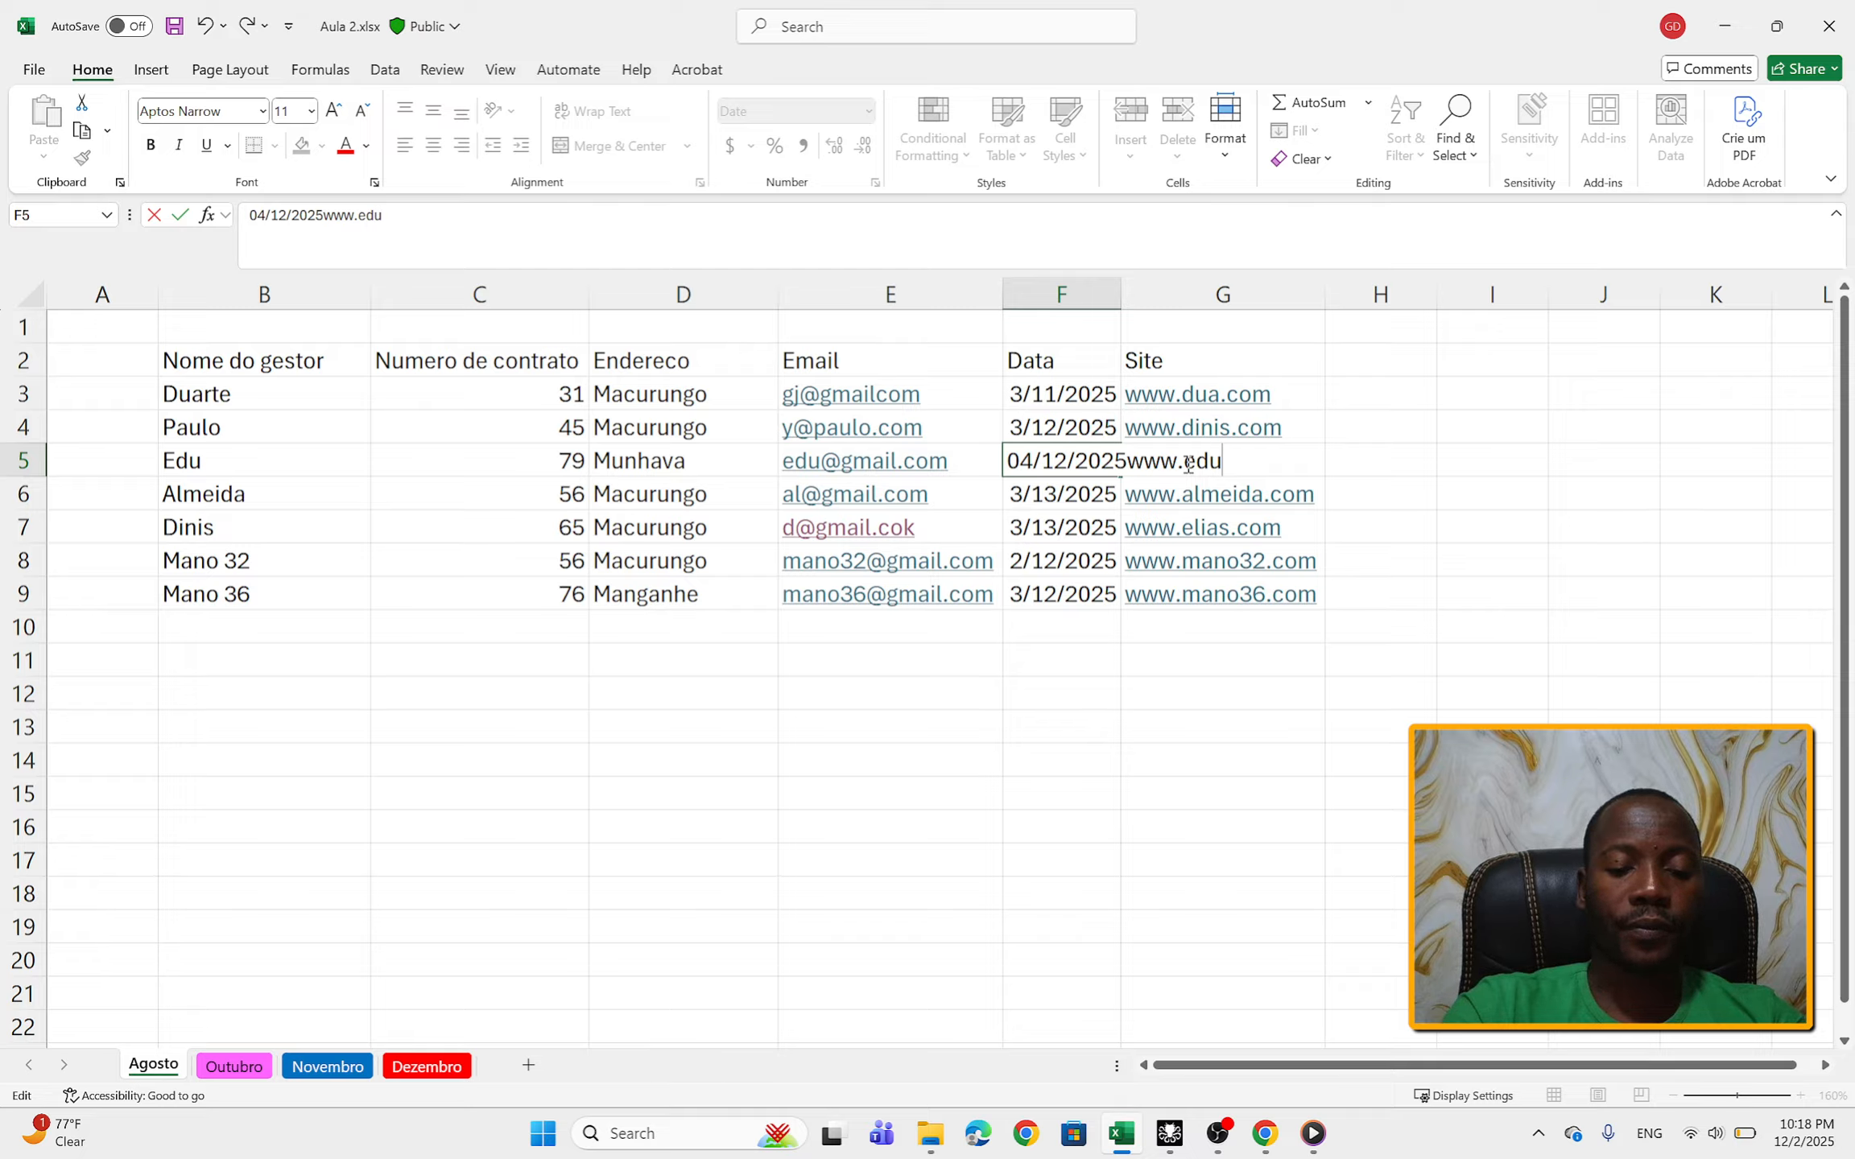
pyautogui.write('.com')
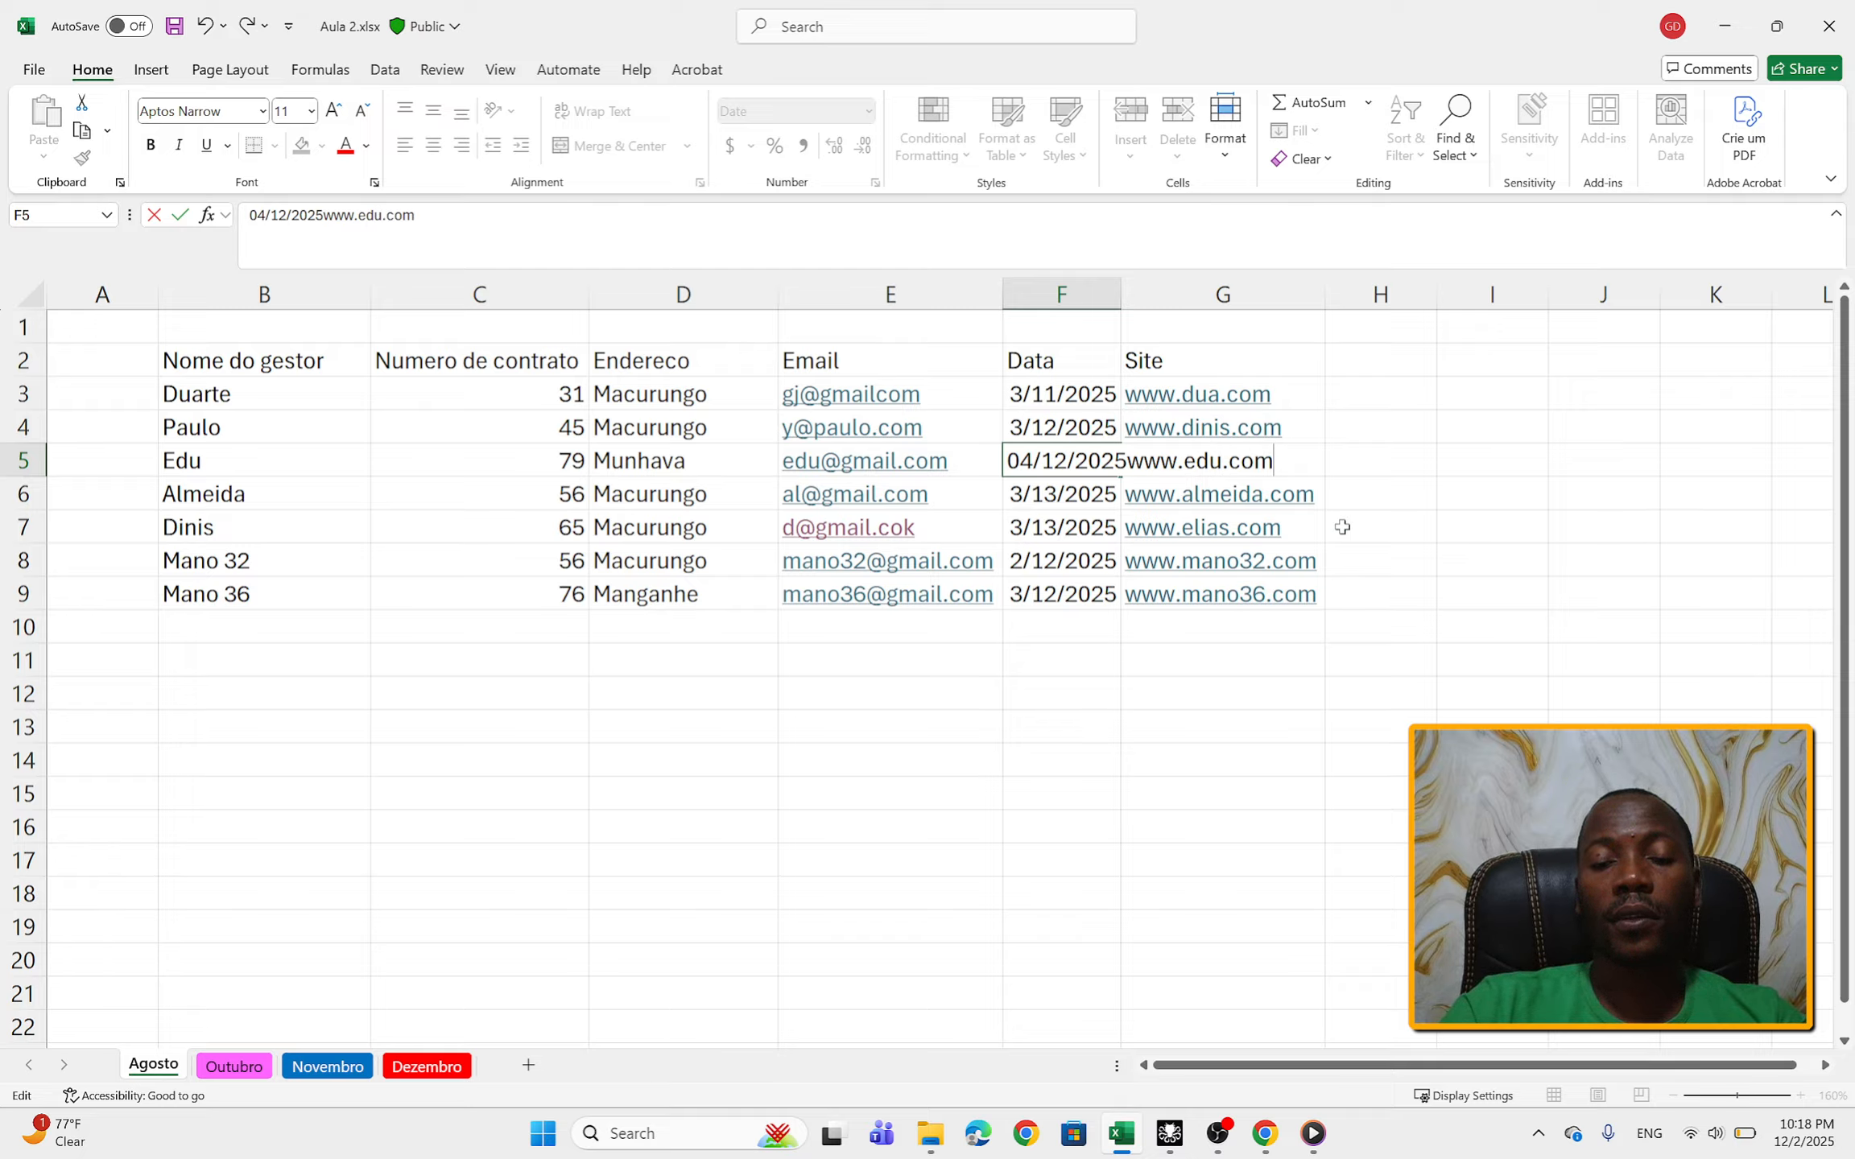
pyautogui.click(1342, 526)
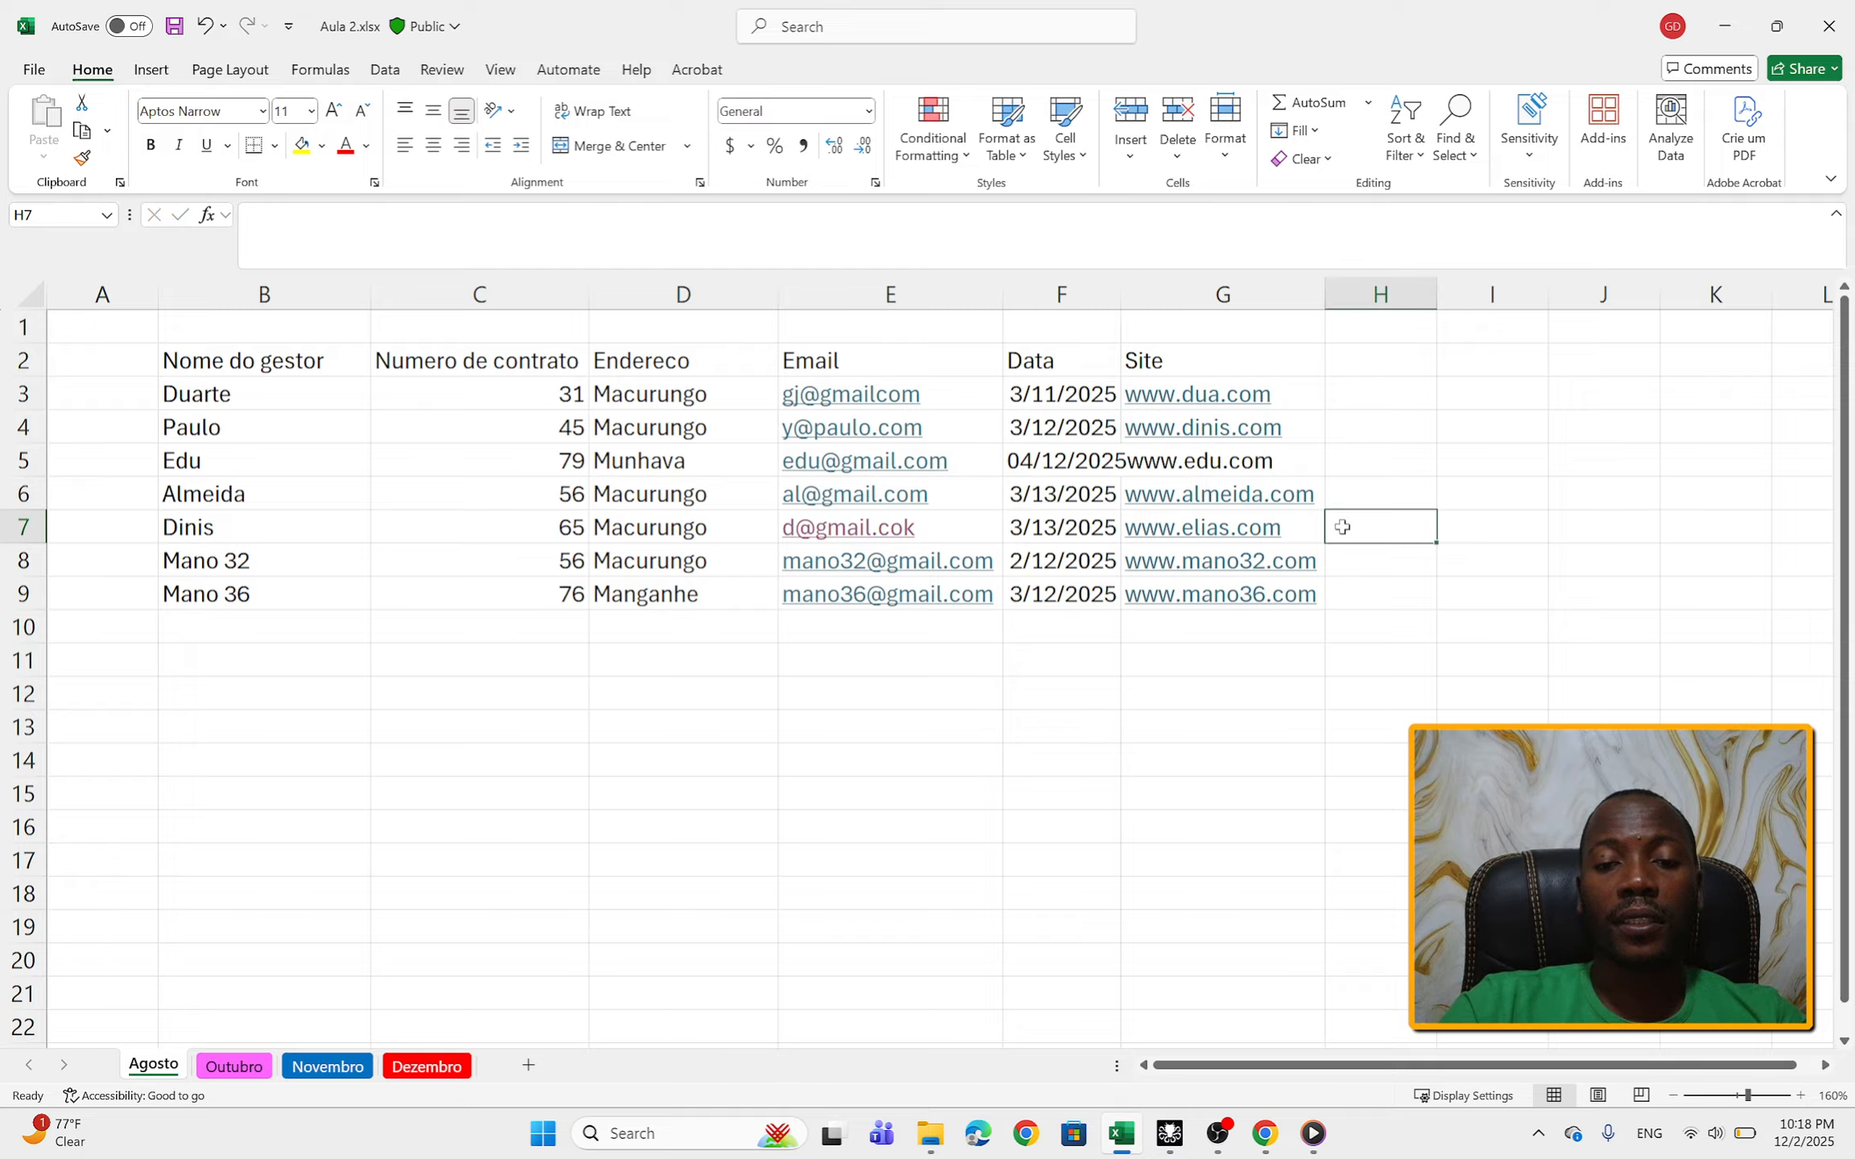
pyautogui.doubleClick(1119, 295)
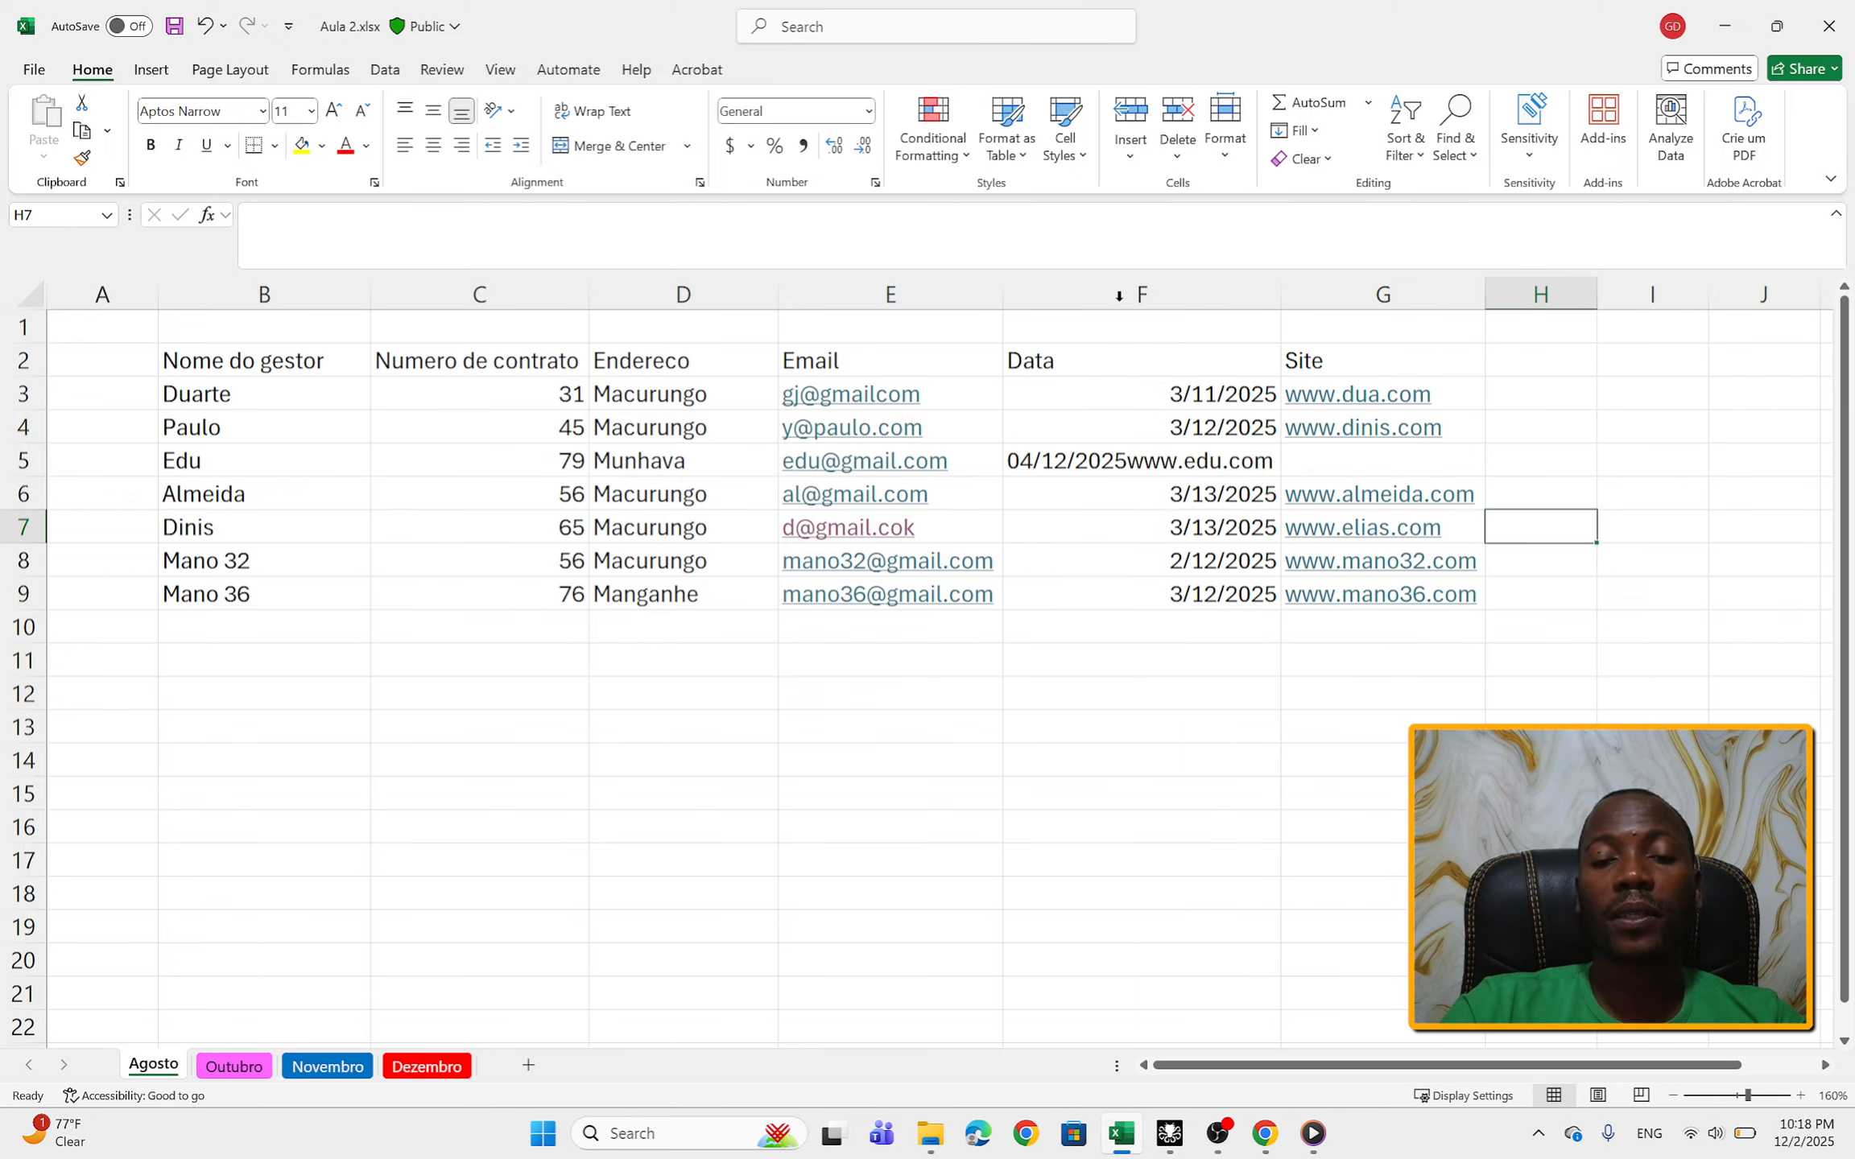
pyautogui.click(1137, 457)
pyautogui.click(588, 251)
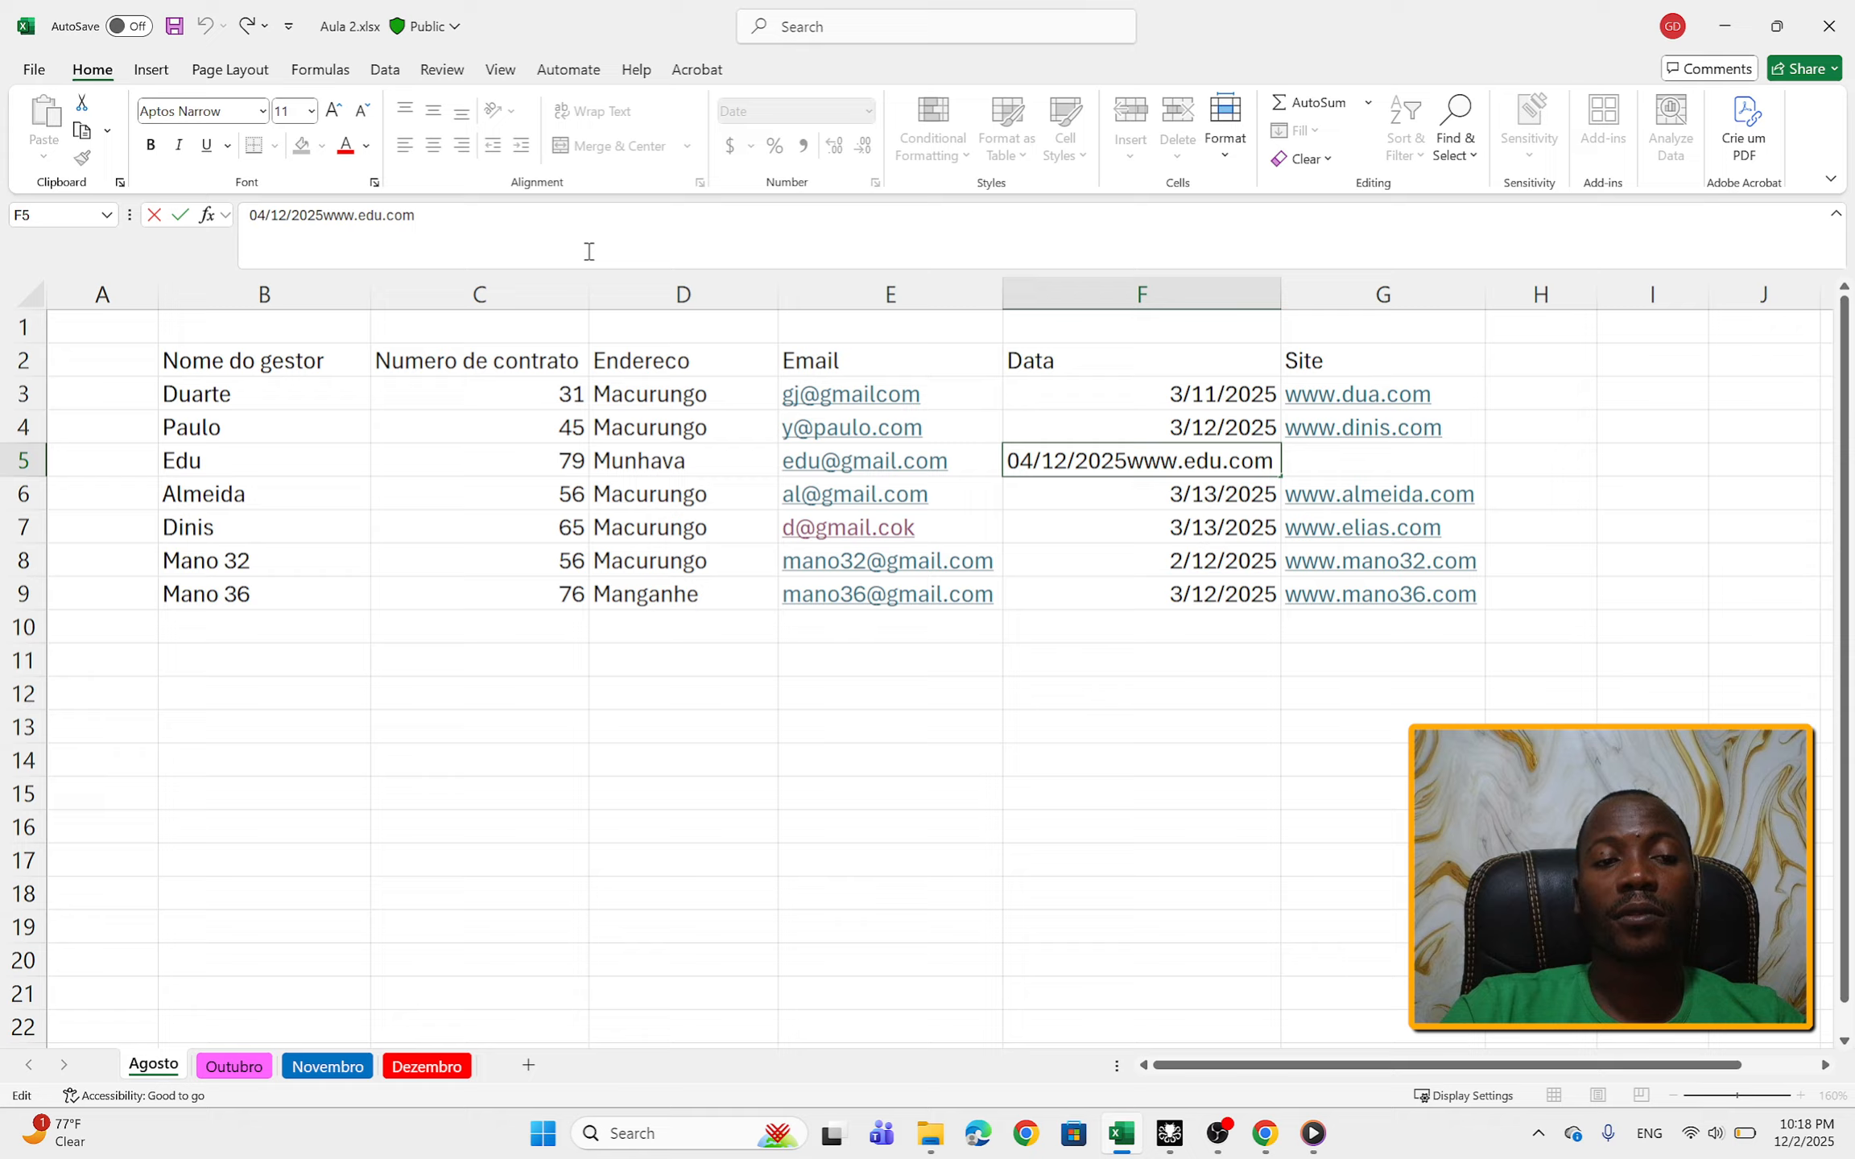
pyautogui.moveTo(415, 215); pyautogui.dragTo(326, 212)
pyautogui.hotkey('ctrl', 'c')
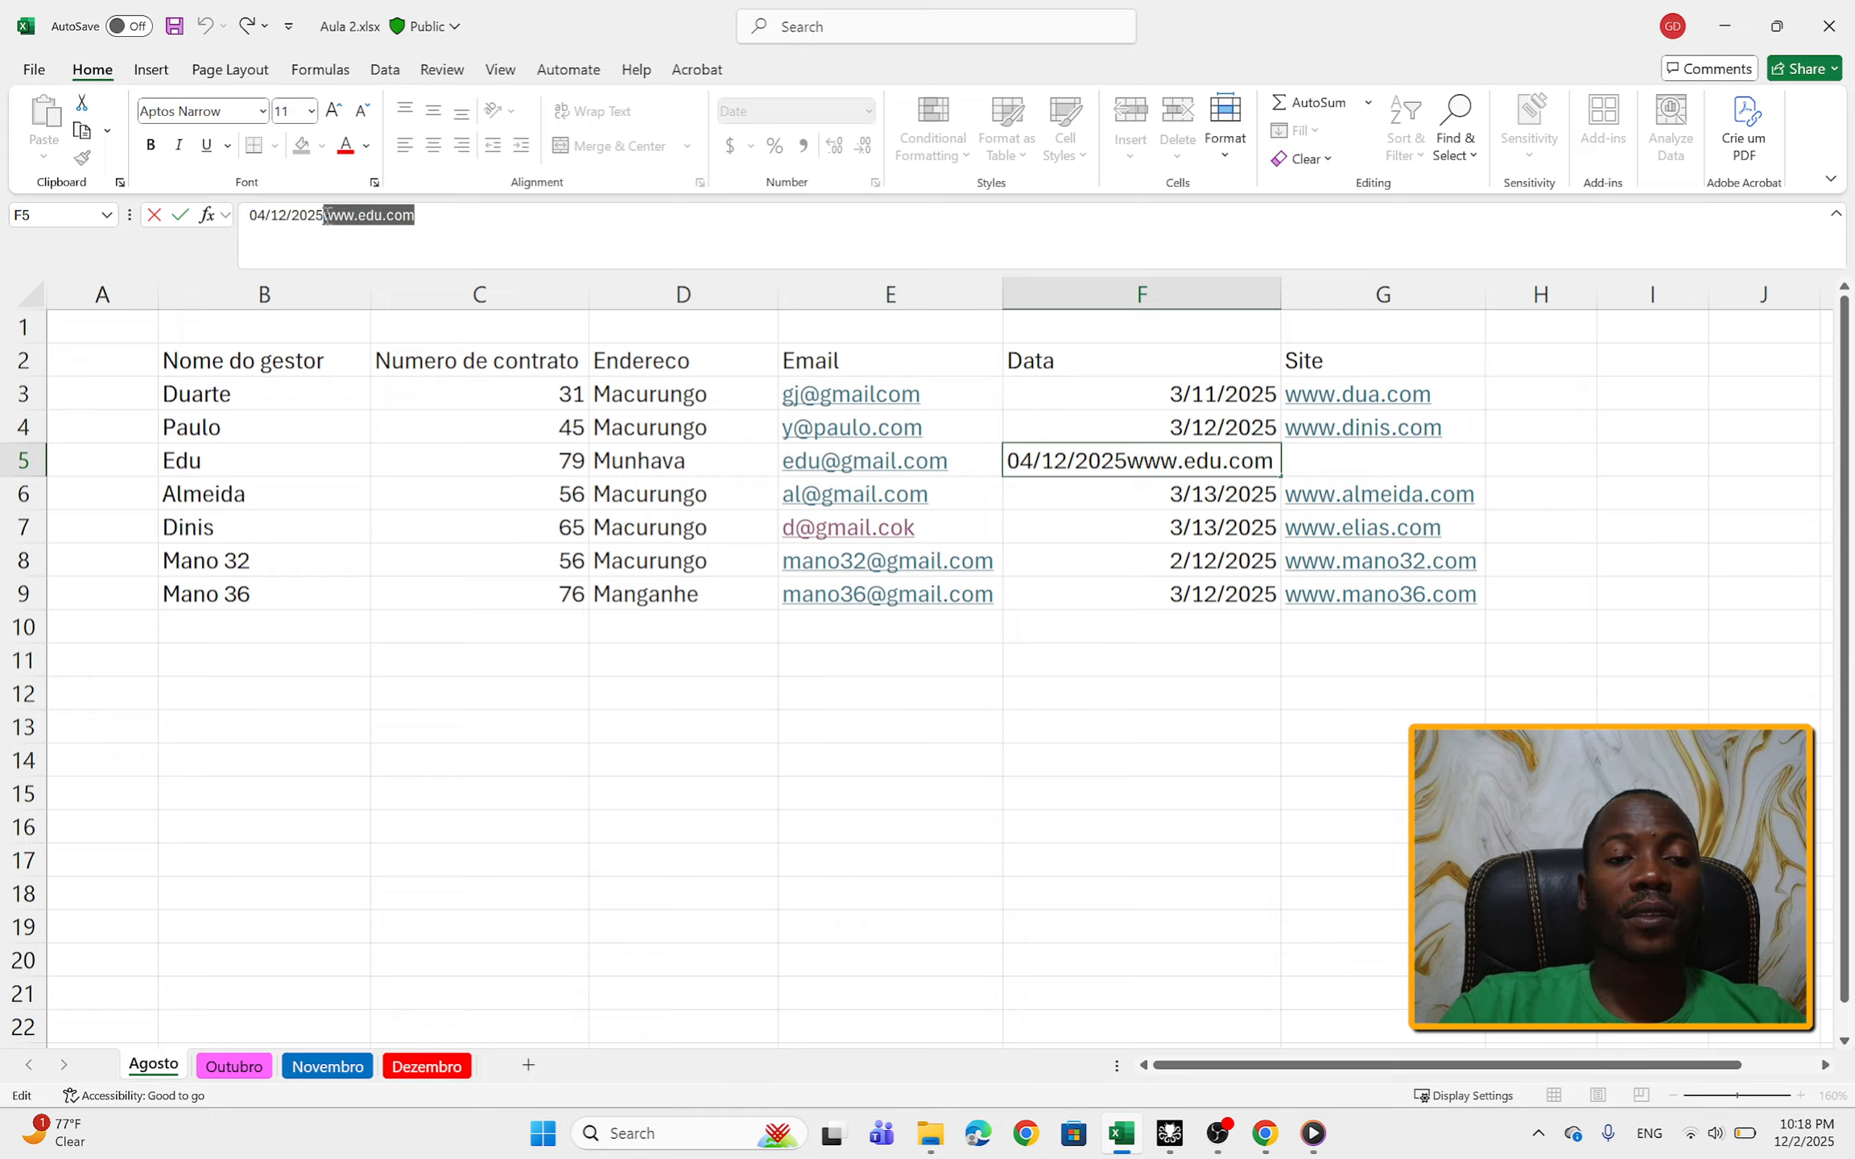
pyautogui.press('BackSpace')
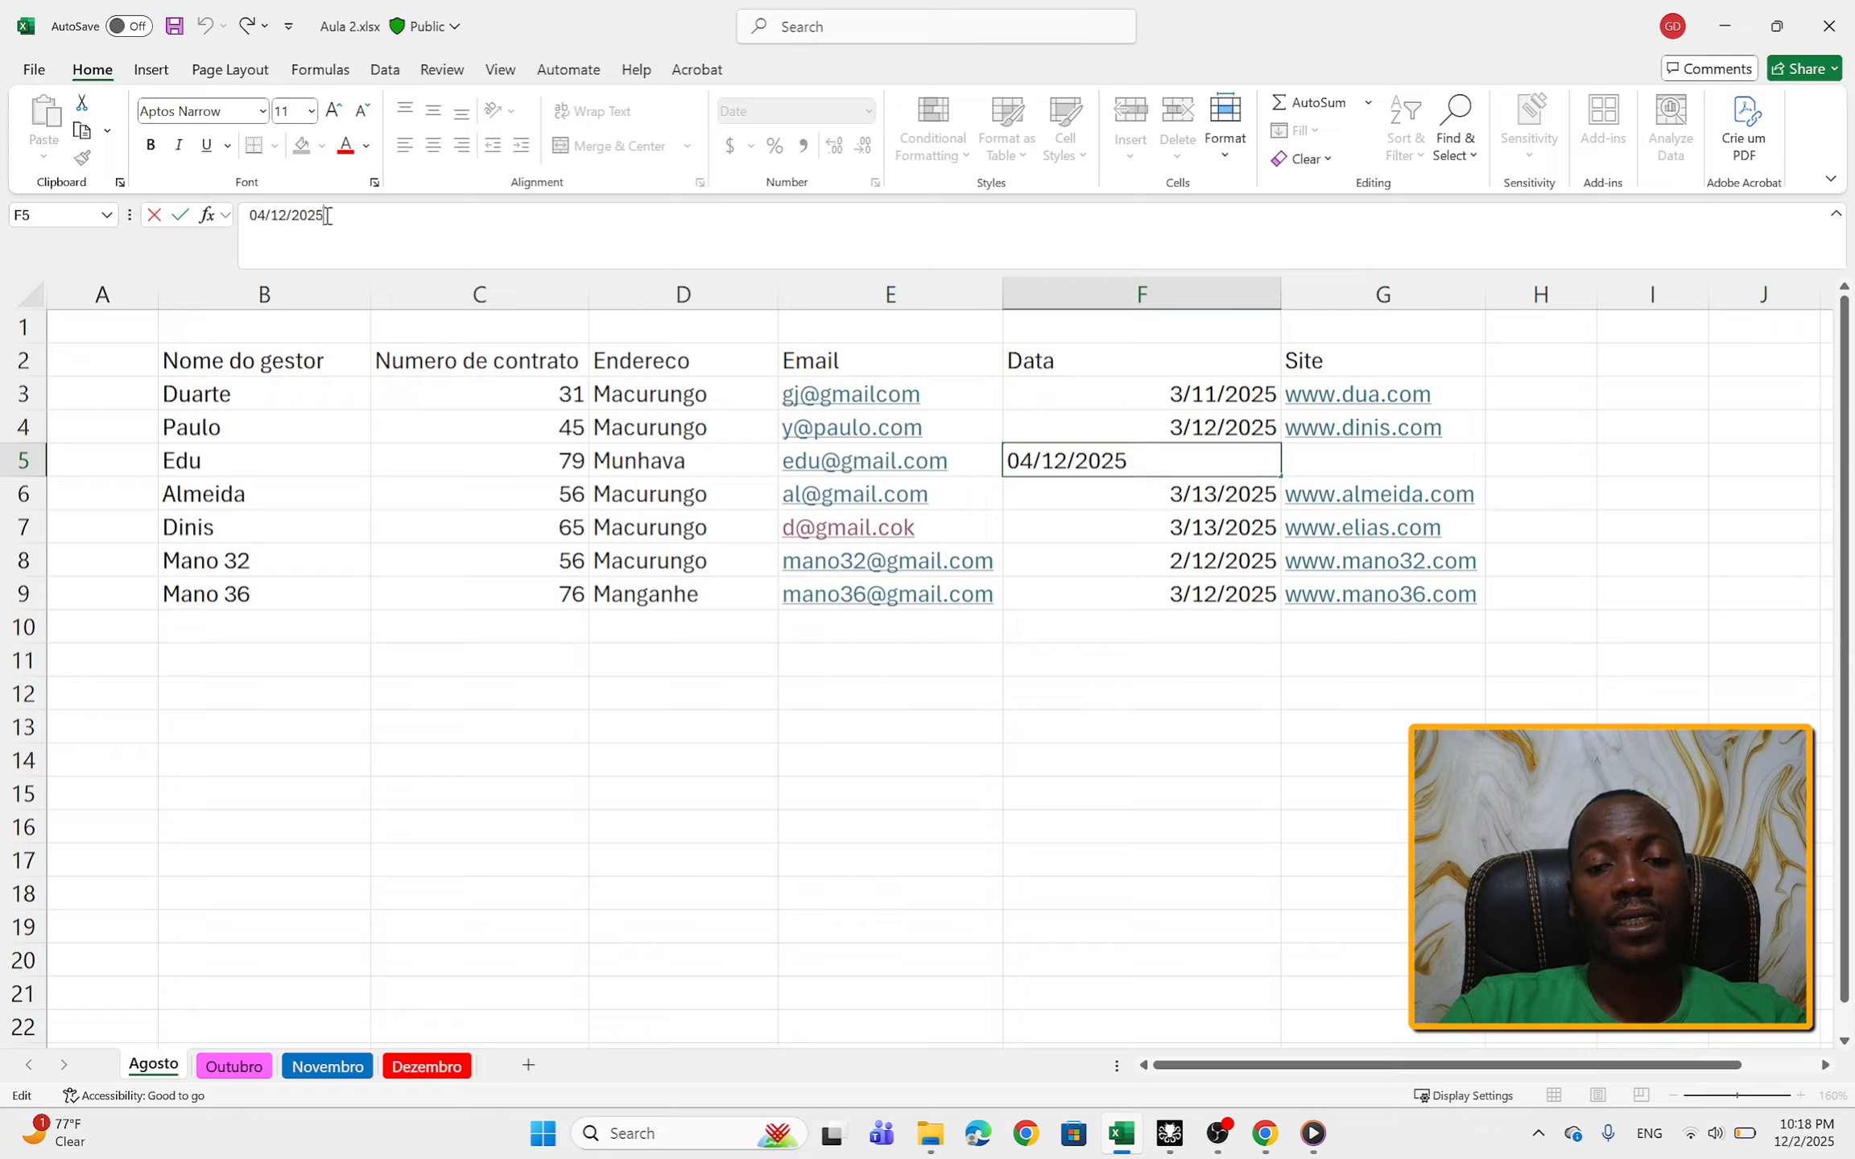
pyautogui.click(1343, 462)
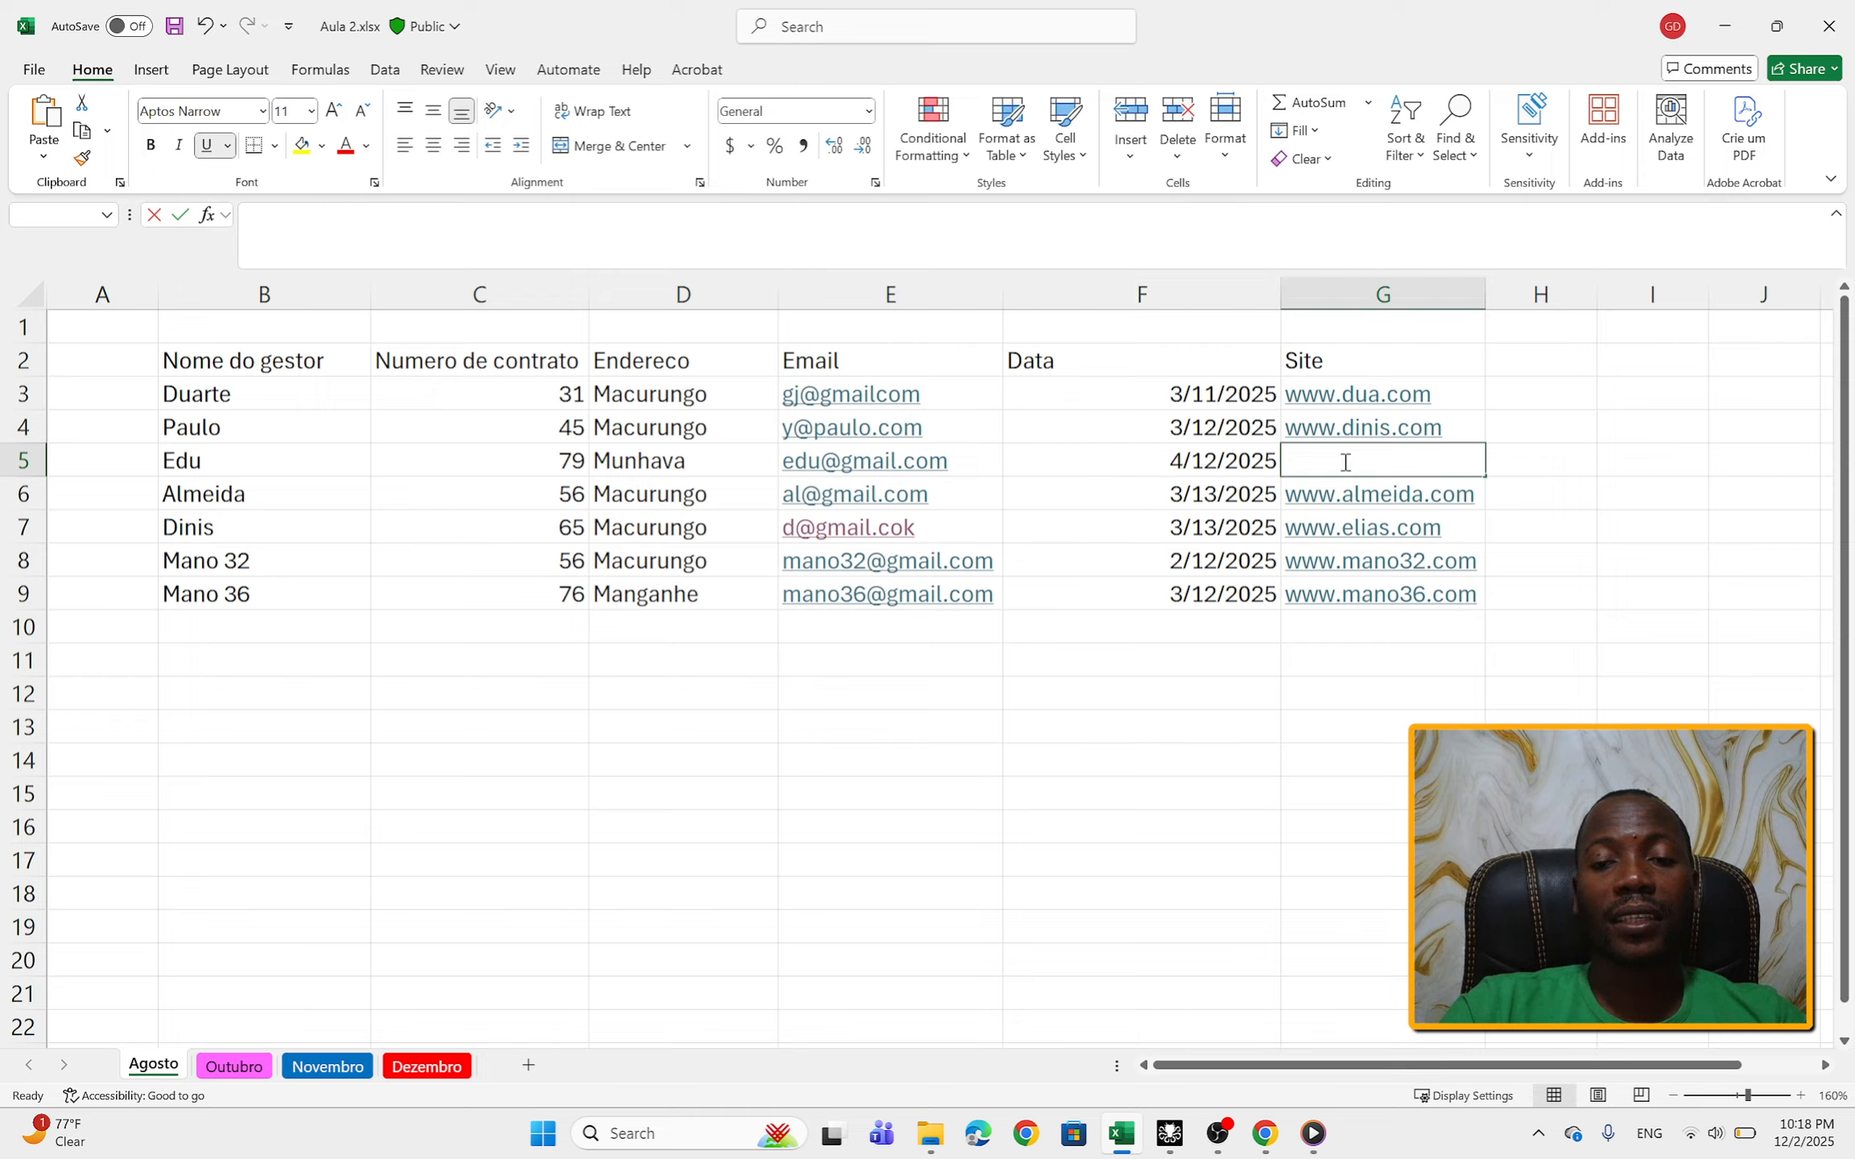
pyautogui.hotkey('ctrl', 'v')
pyautogui.click(1429, 665)
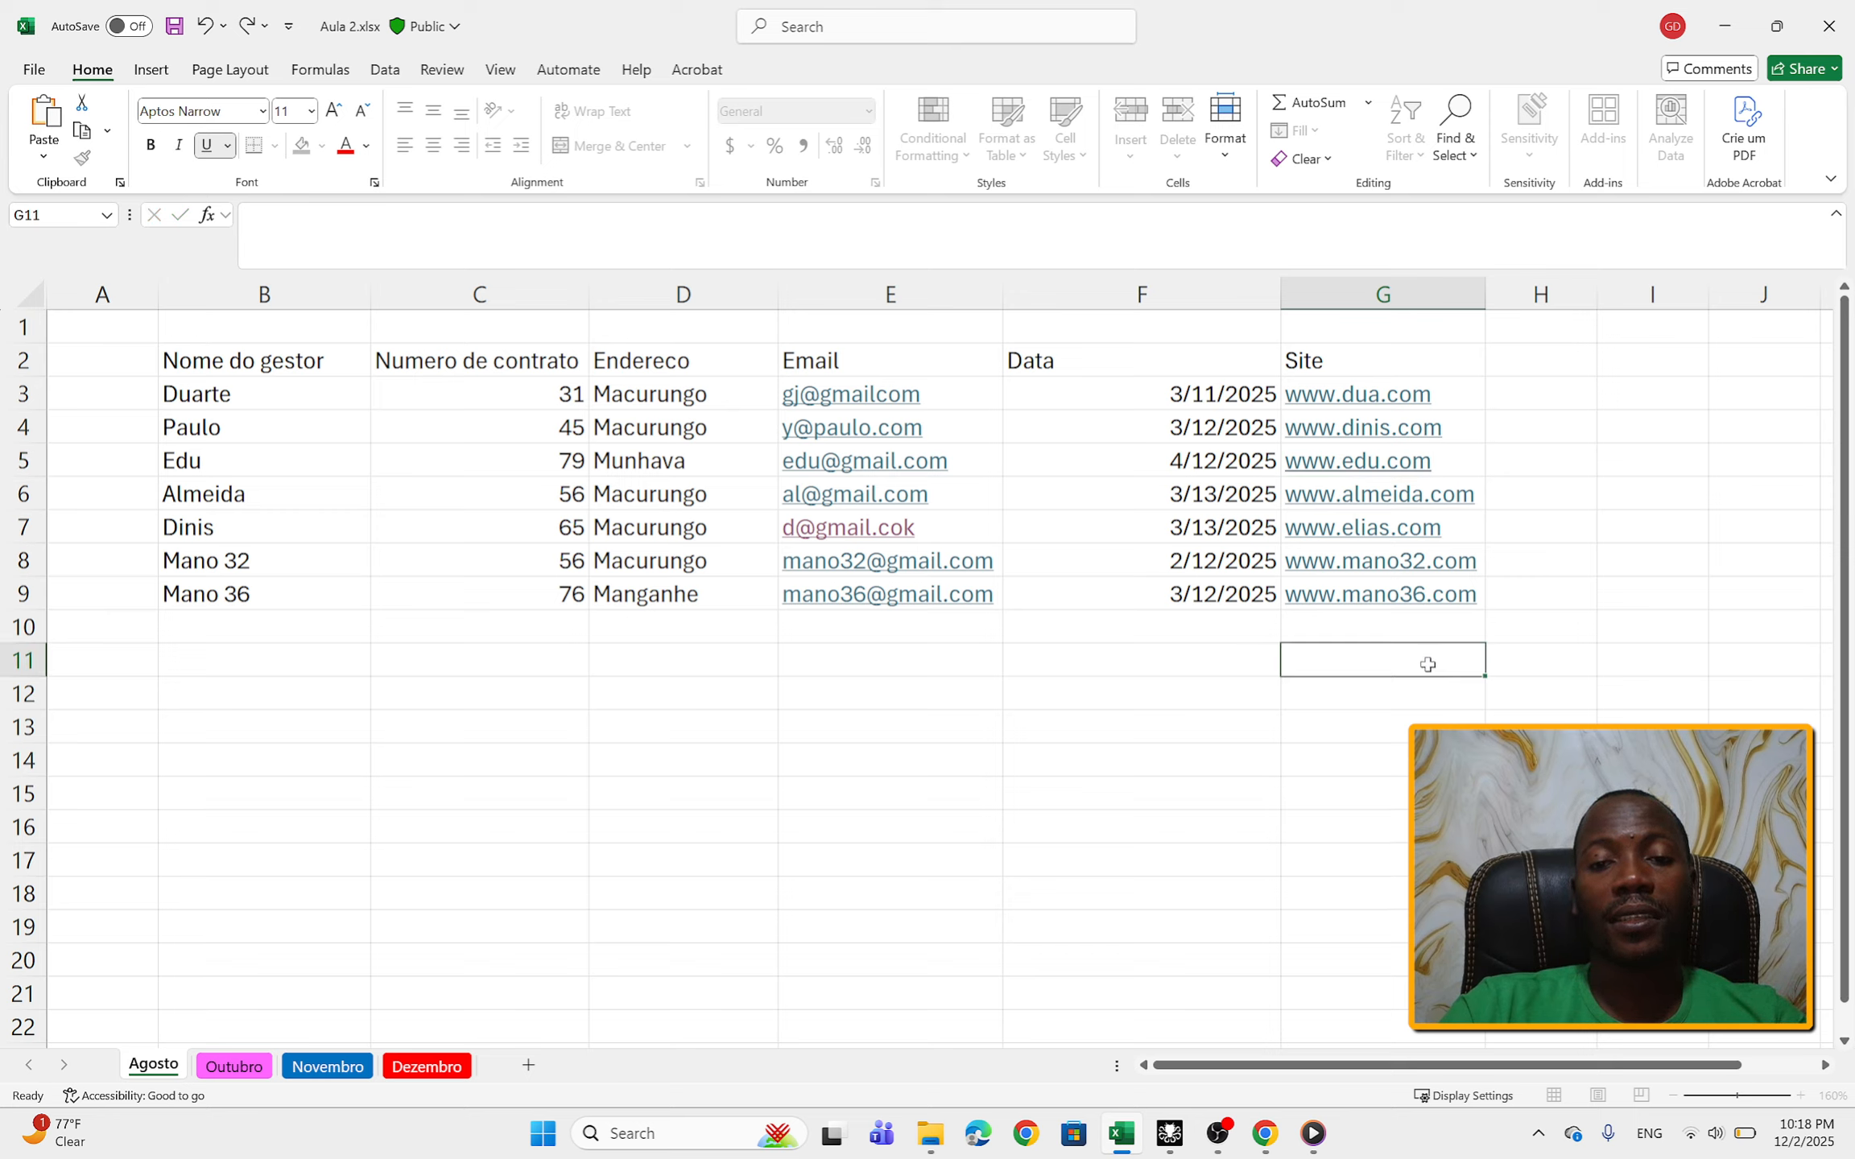
# Step: Fit the Data column F to its contents and slightly narrow the Site column G
pyautogui.doubleClick(1275, 299)
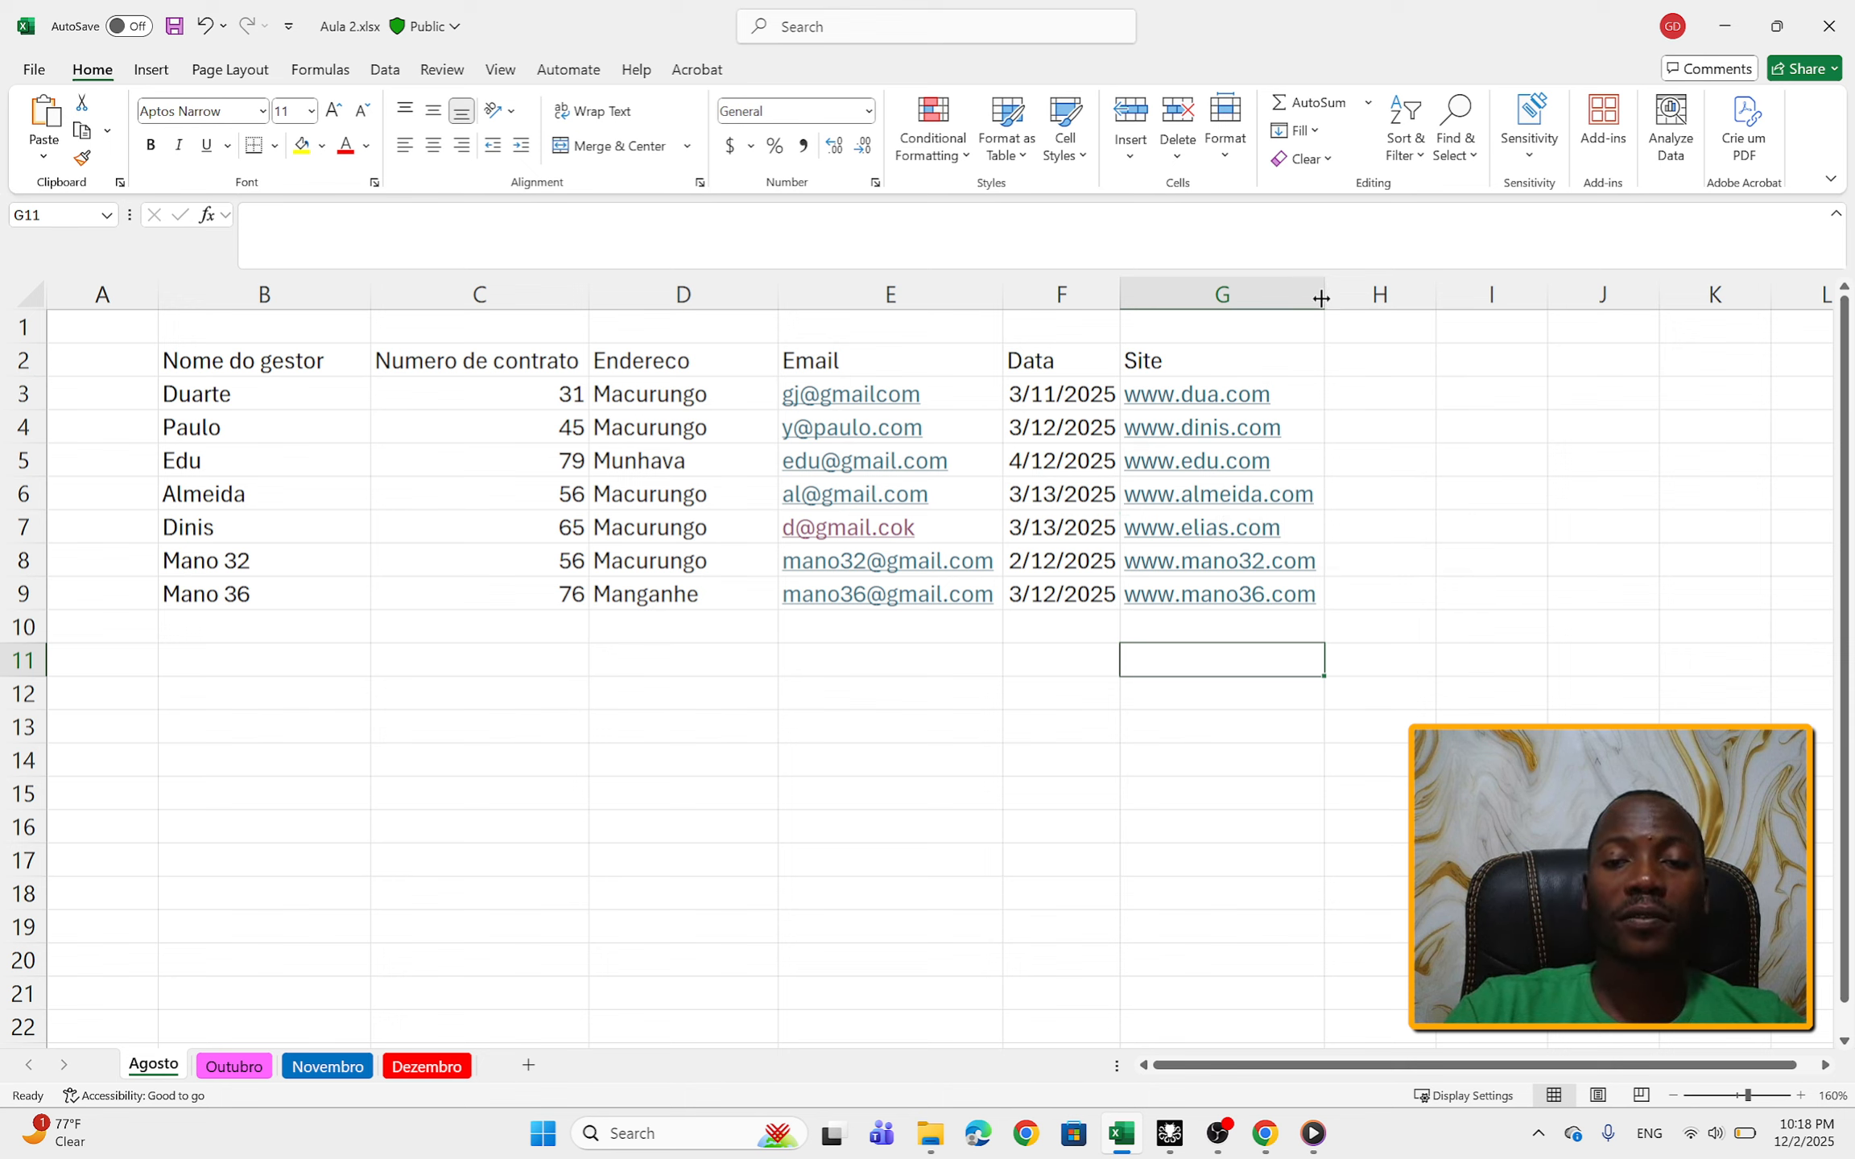
pyautogui.moveTo(1321, 297)
pyautogui.mouseDown()
pyautogui.moveTo(1604, 286)
pyautogui.moveTo(1321, 293)
pyautogui.mouseUp()
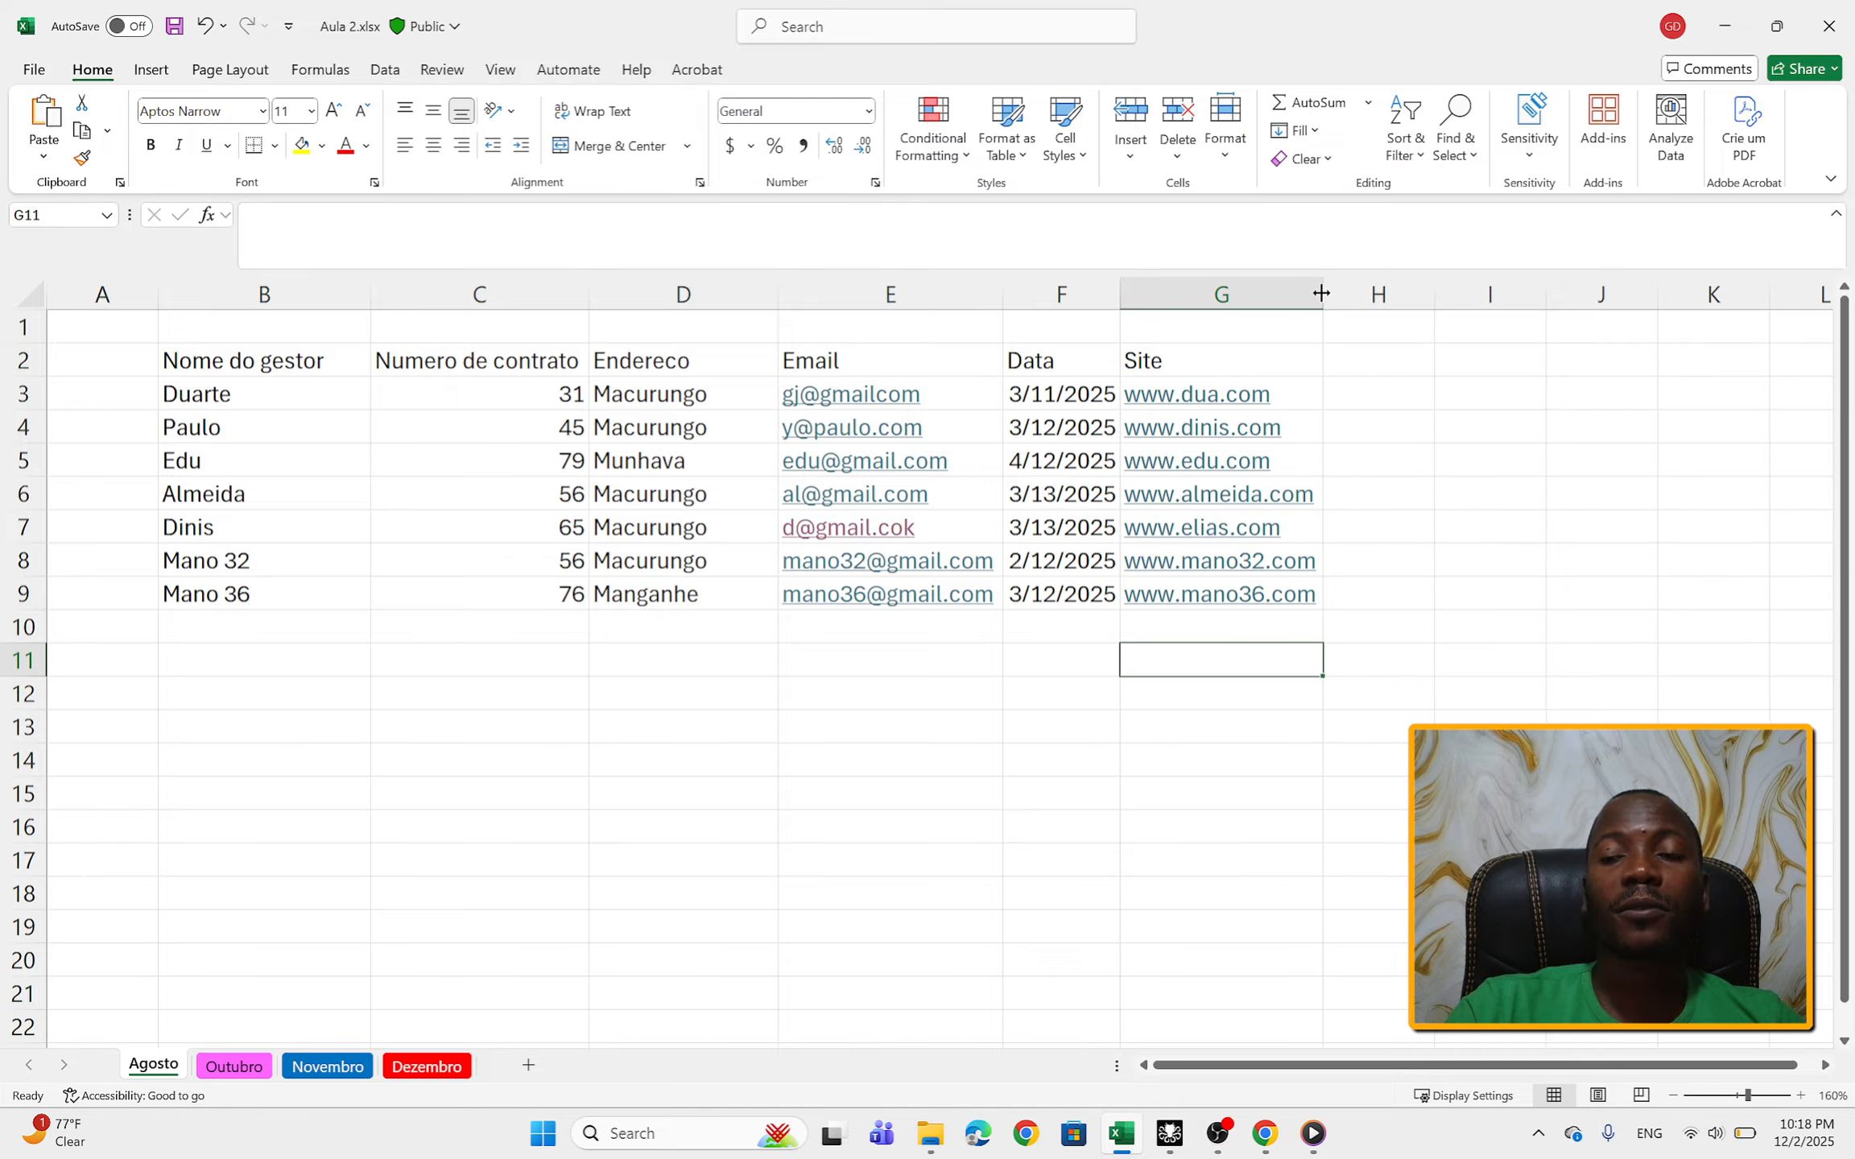
pyautogui.moveTo(587, 299); pyautogui.dragTo(586, 298)
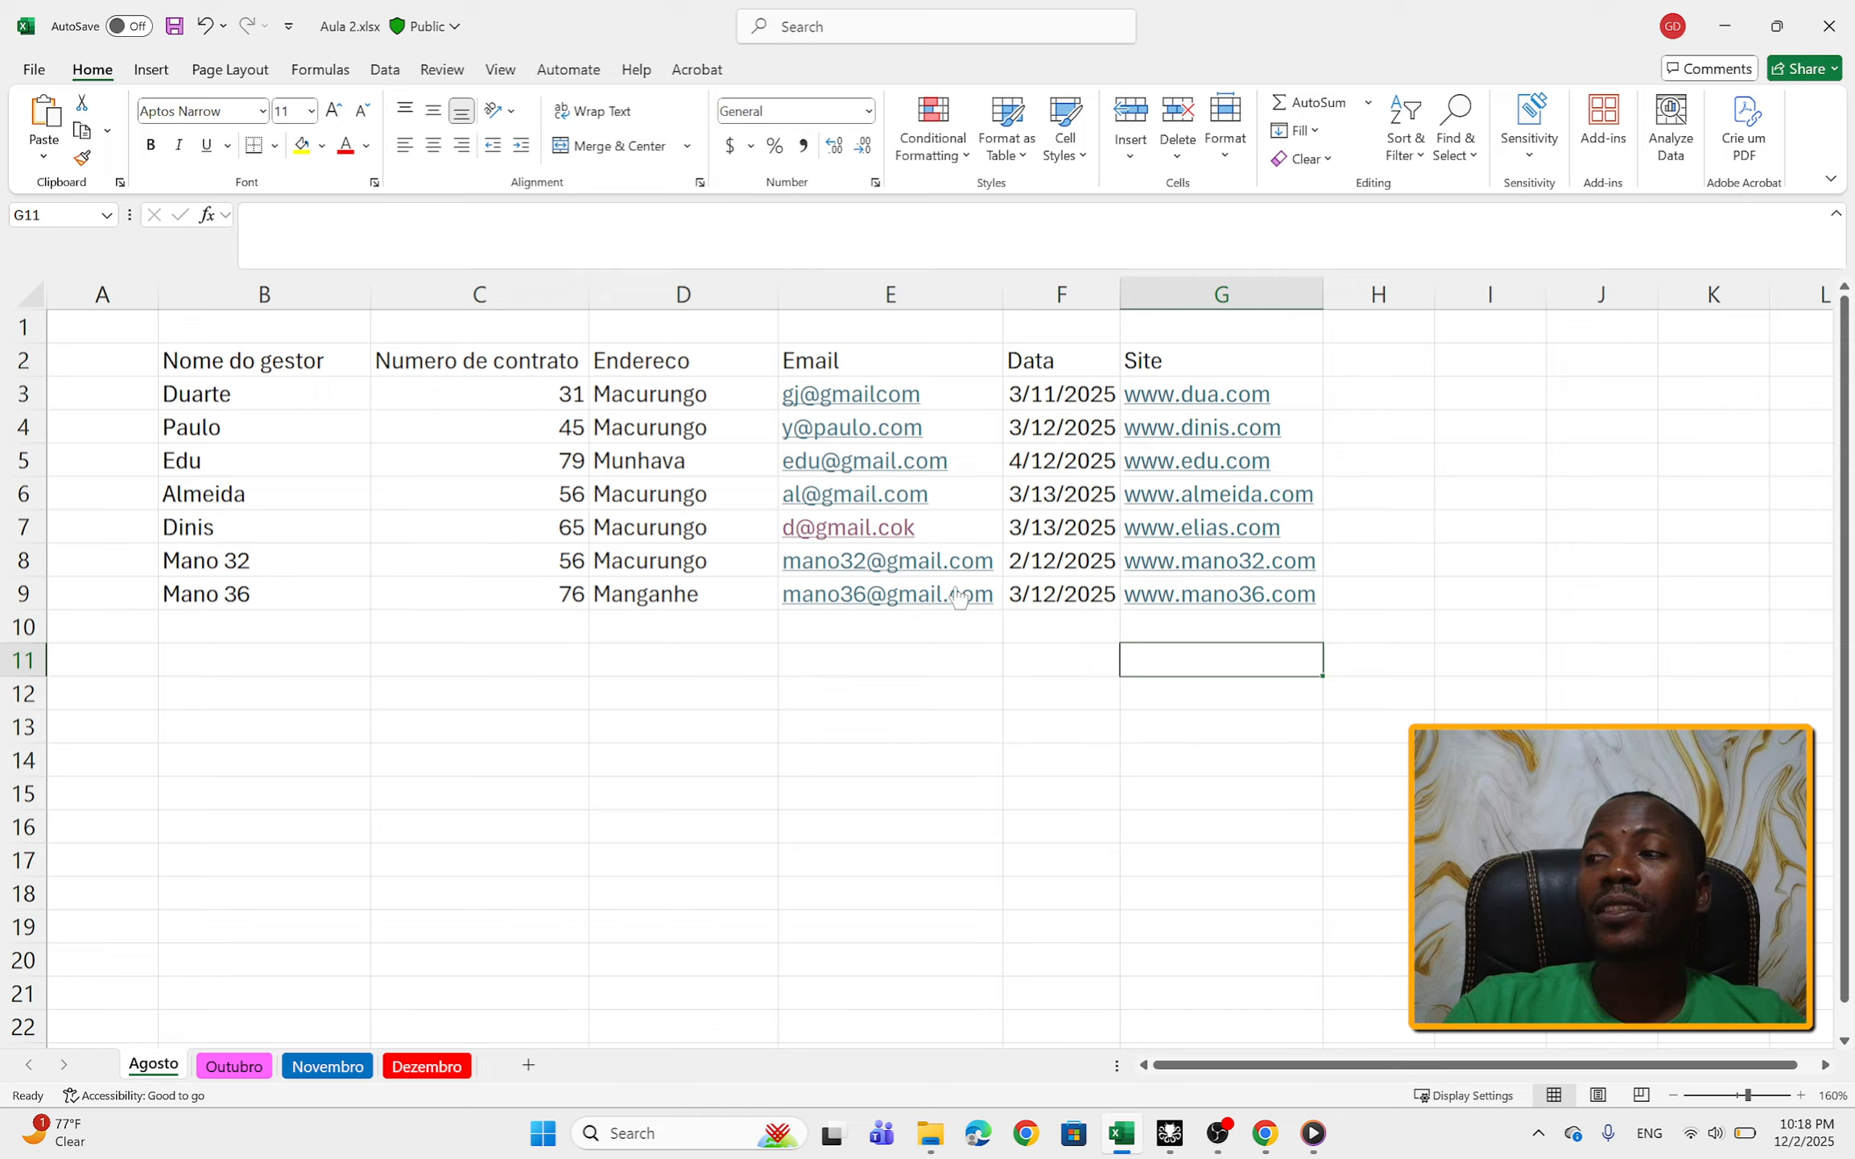
# Step: Insert a blank column before the Email column, between Endereco and Email
pyautogui.click(823, 293)
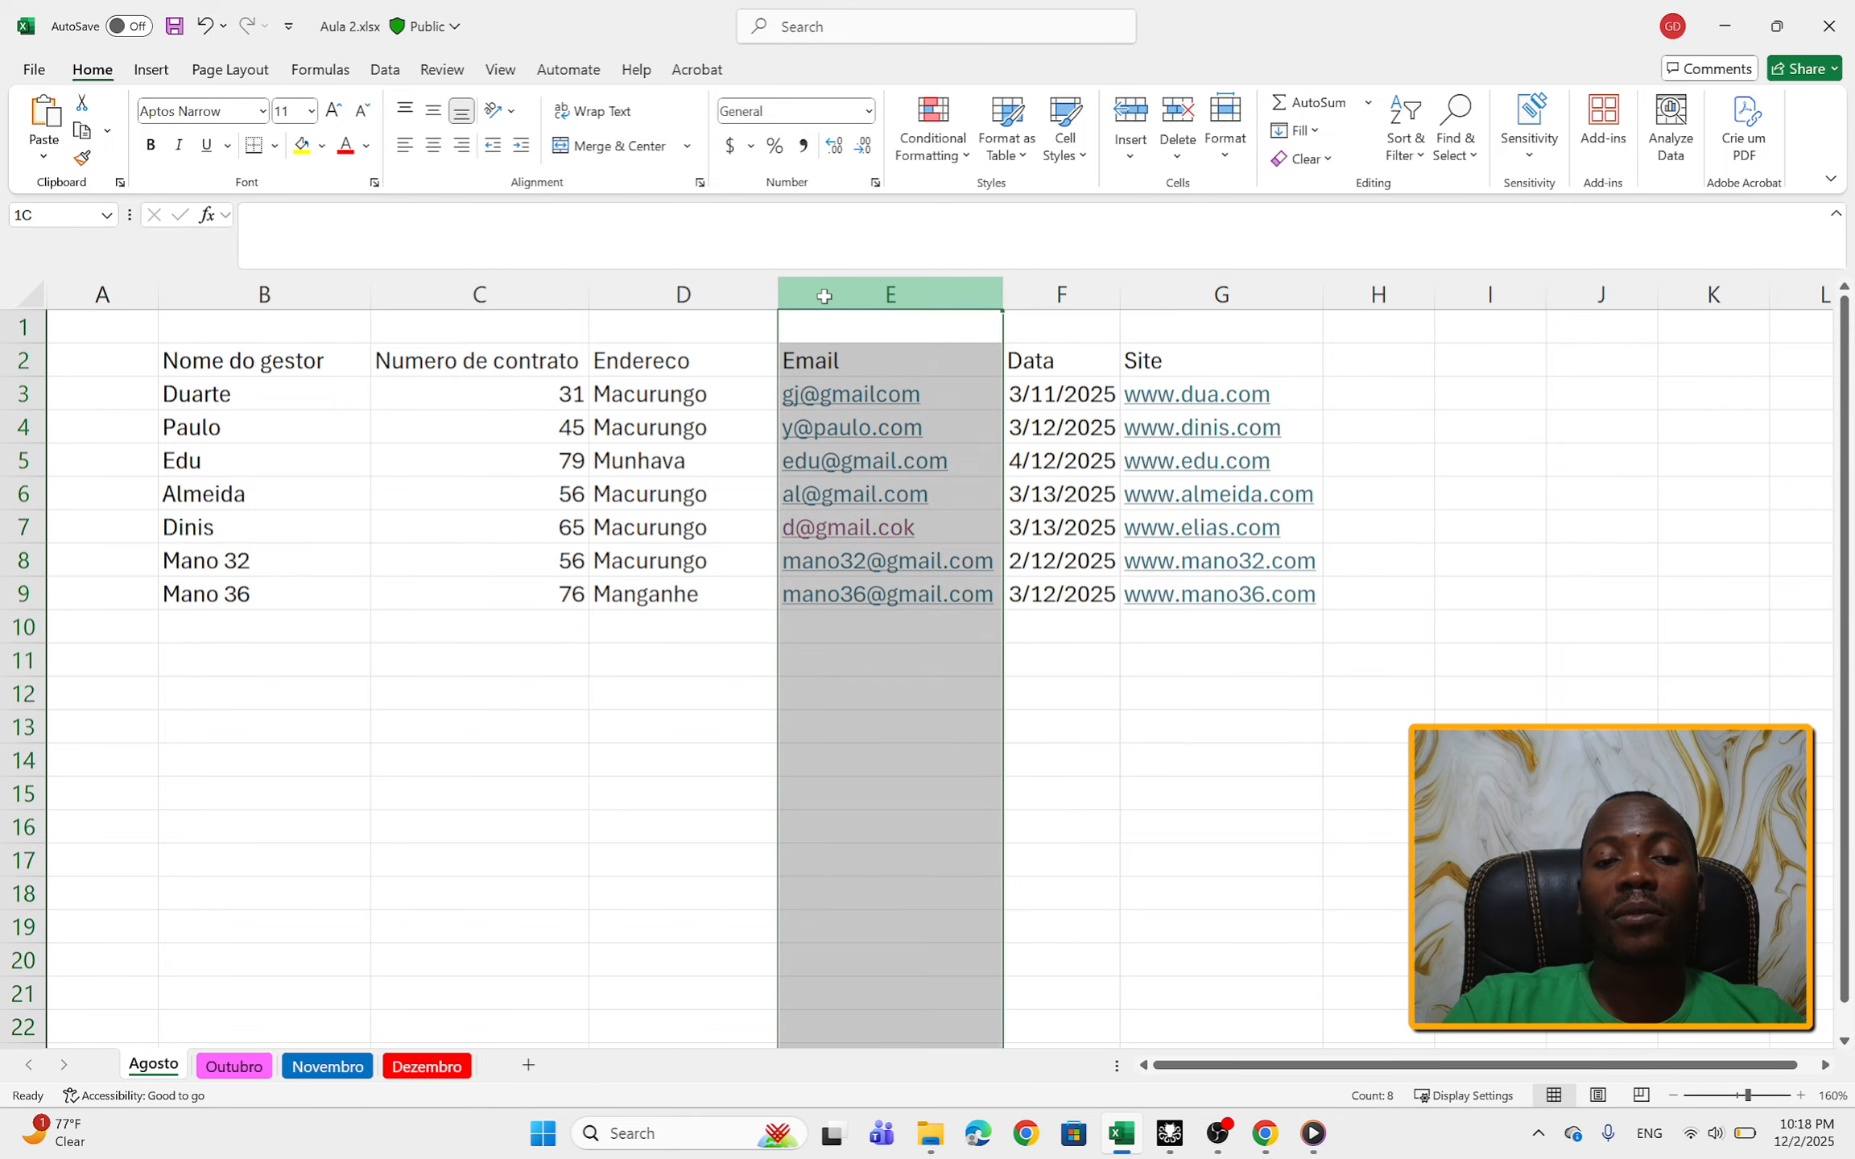
pyautogui.rightClick(824, 294)
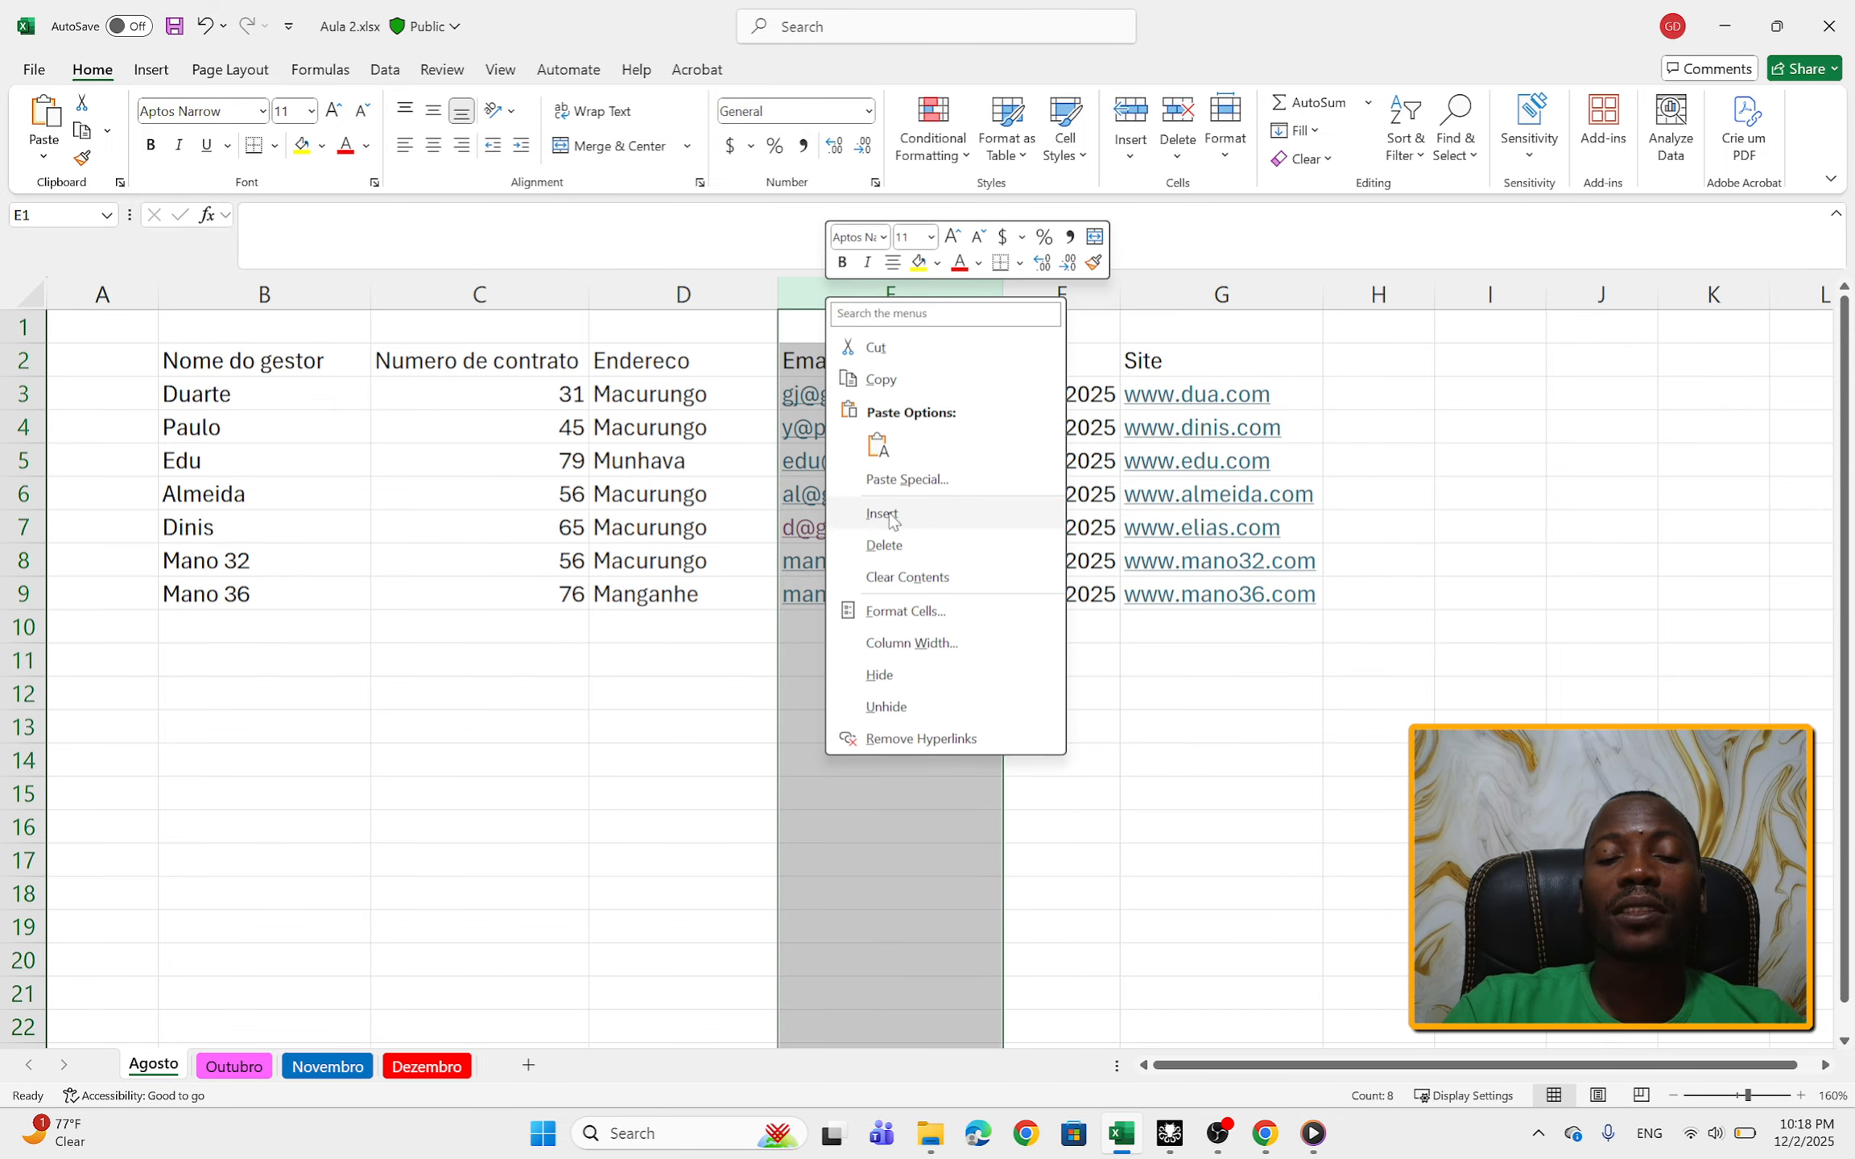
pyautogui.press('Escape')
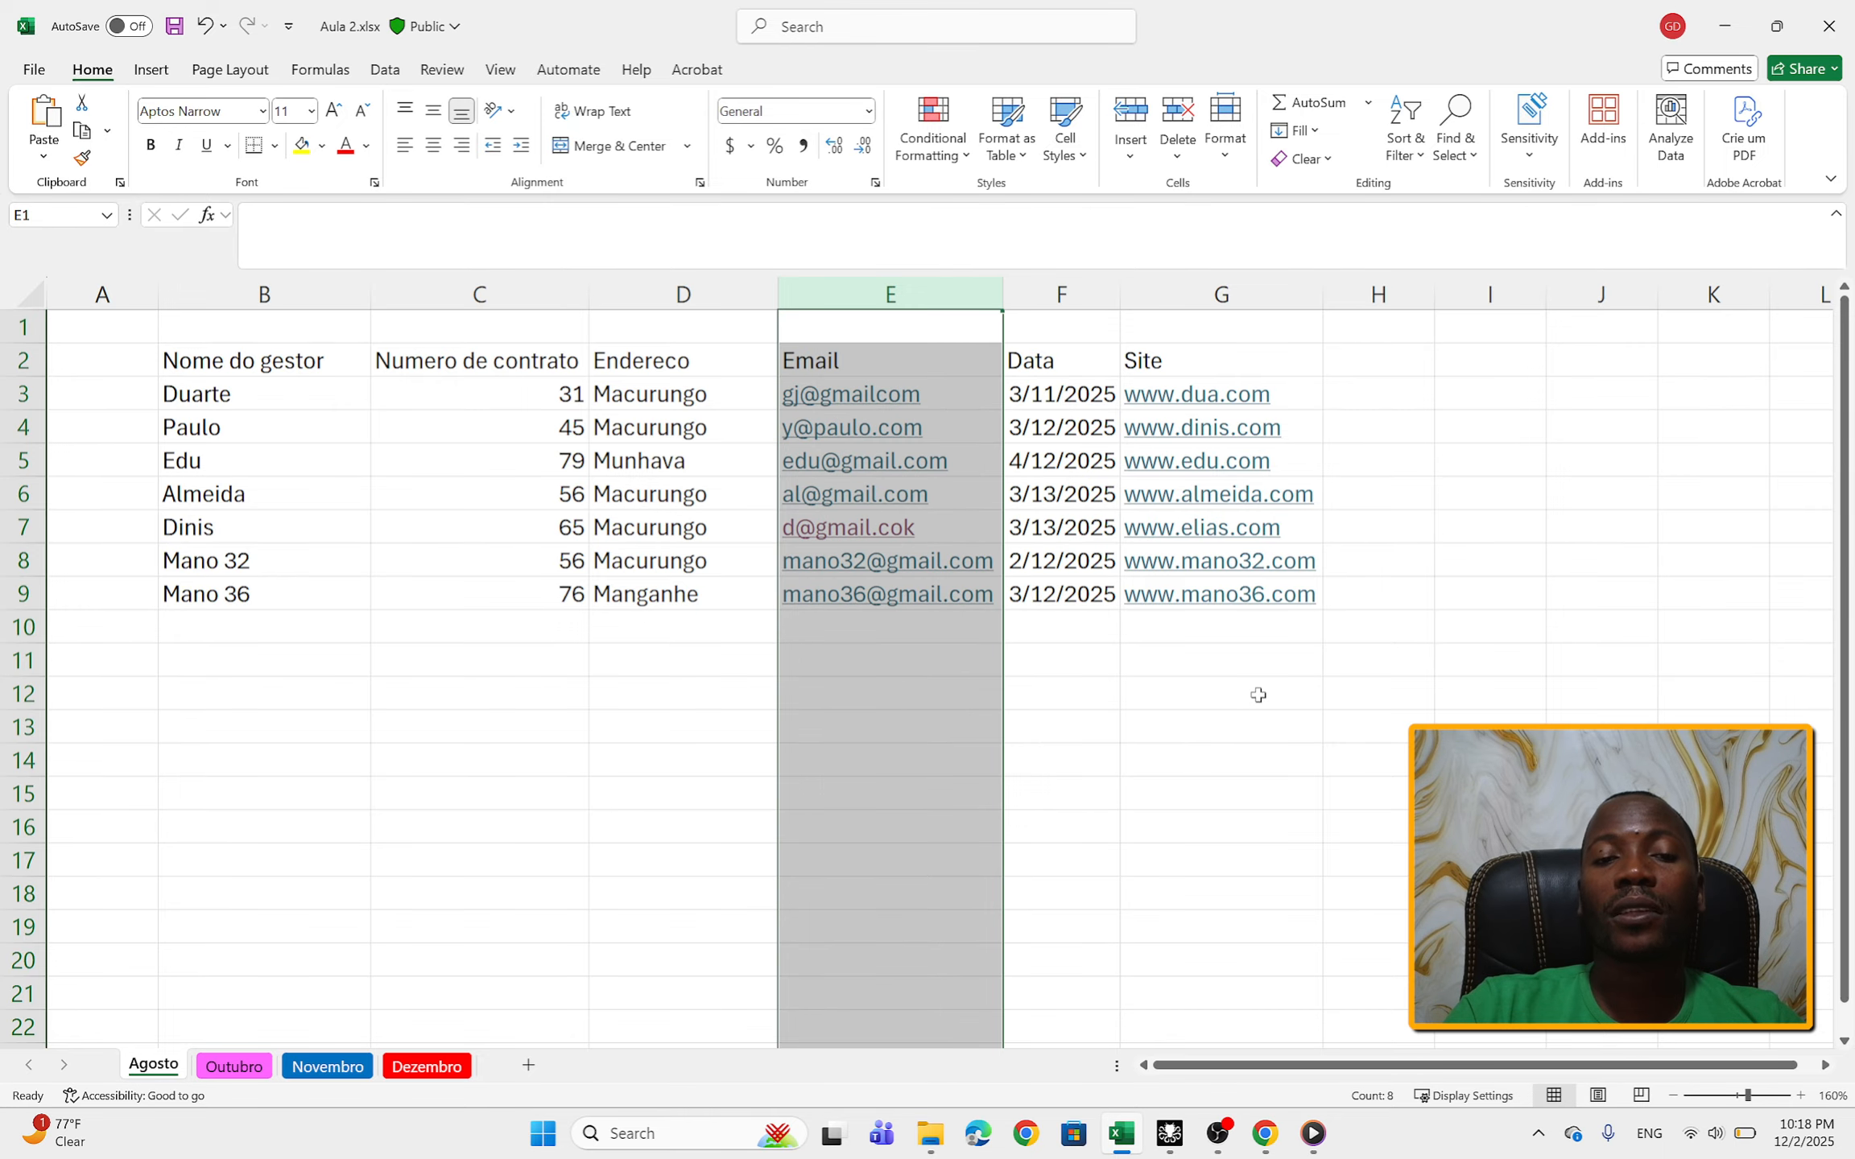
pyautogui.rightClick(853, 287)
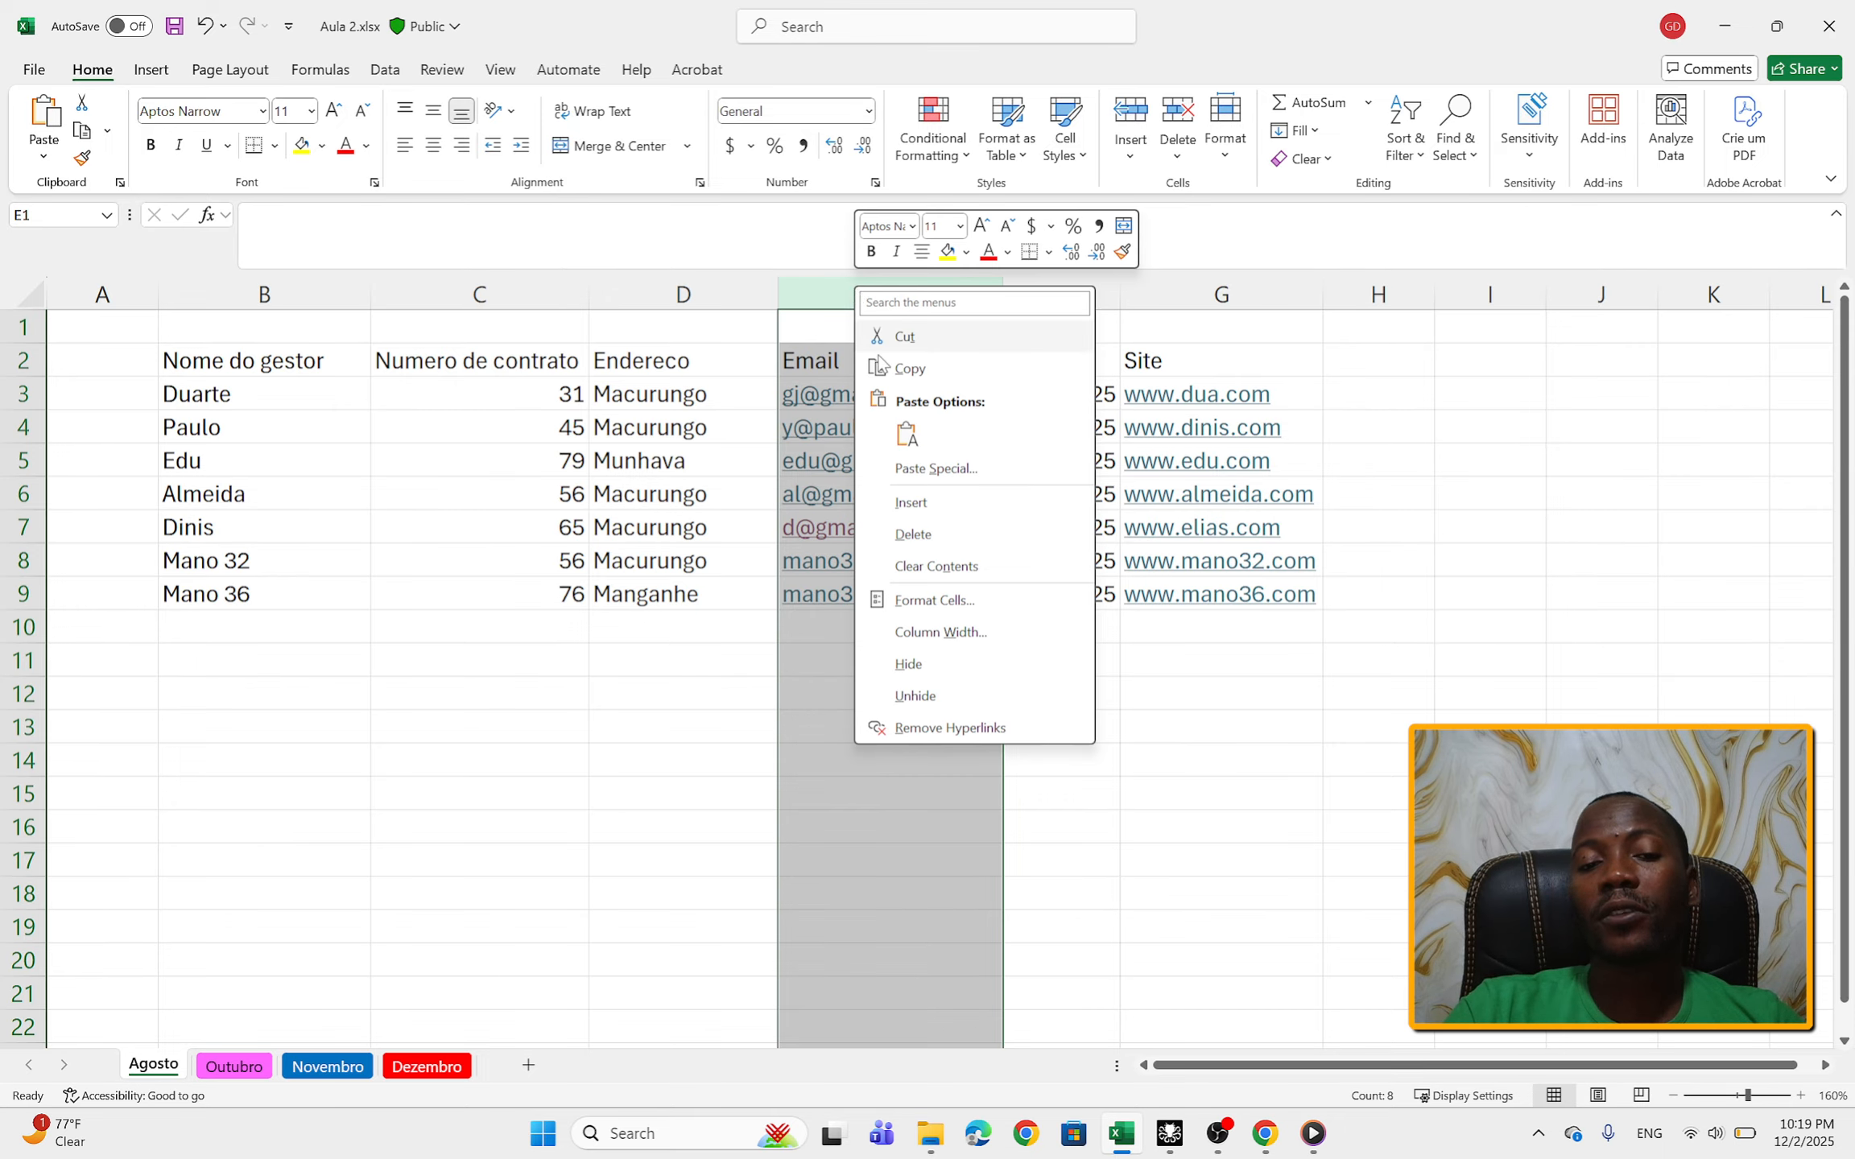
pyautogui.click(930, 512)
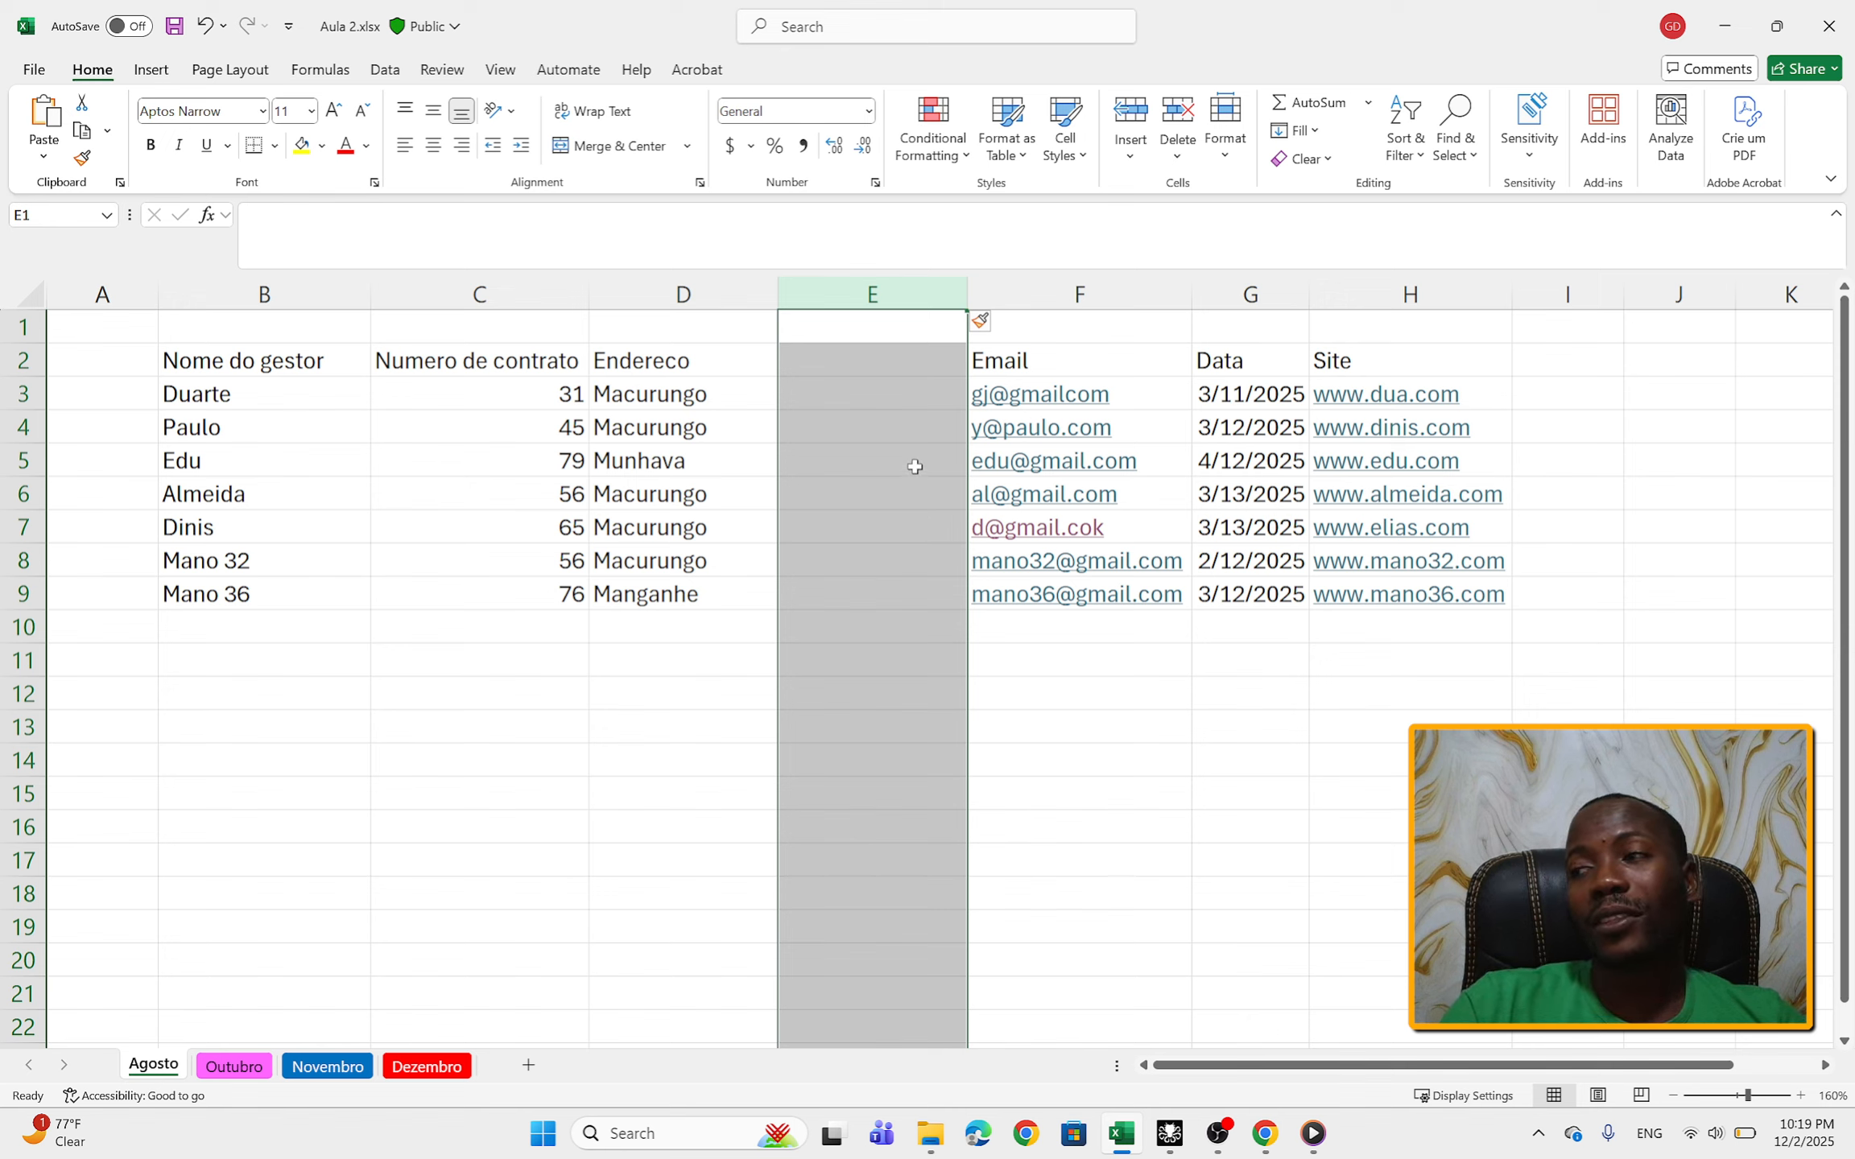
# Step: Enter Tik tok as the header of the new column in cell E2
pyautogui.click(869, 361)
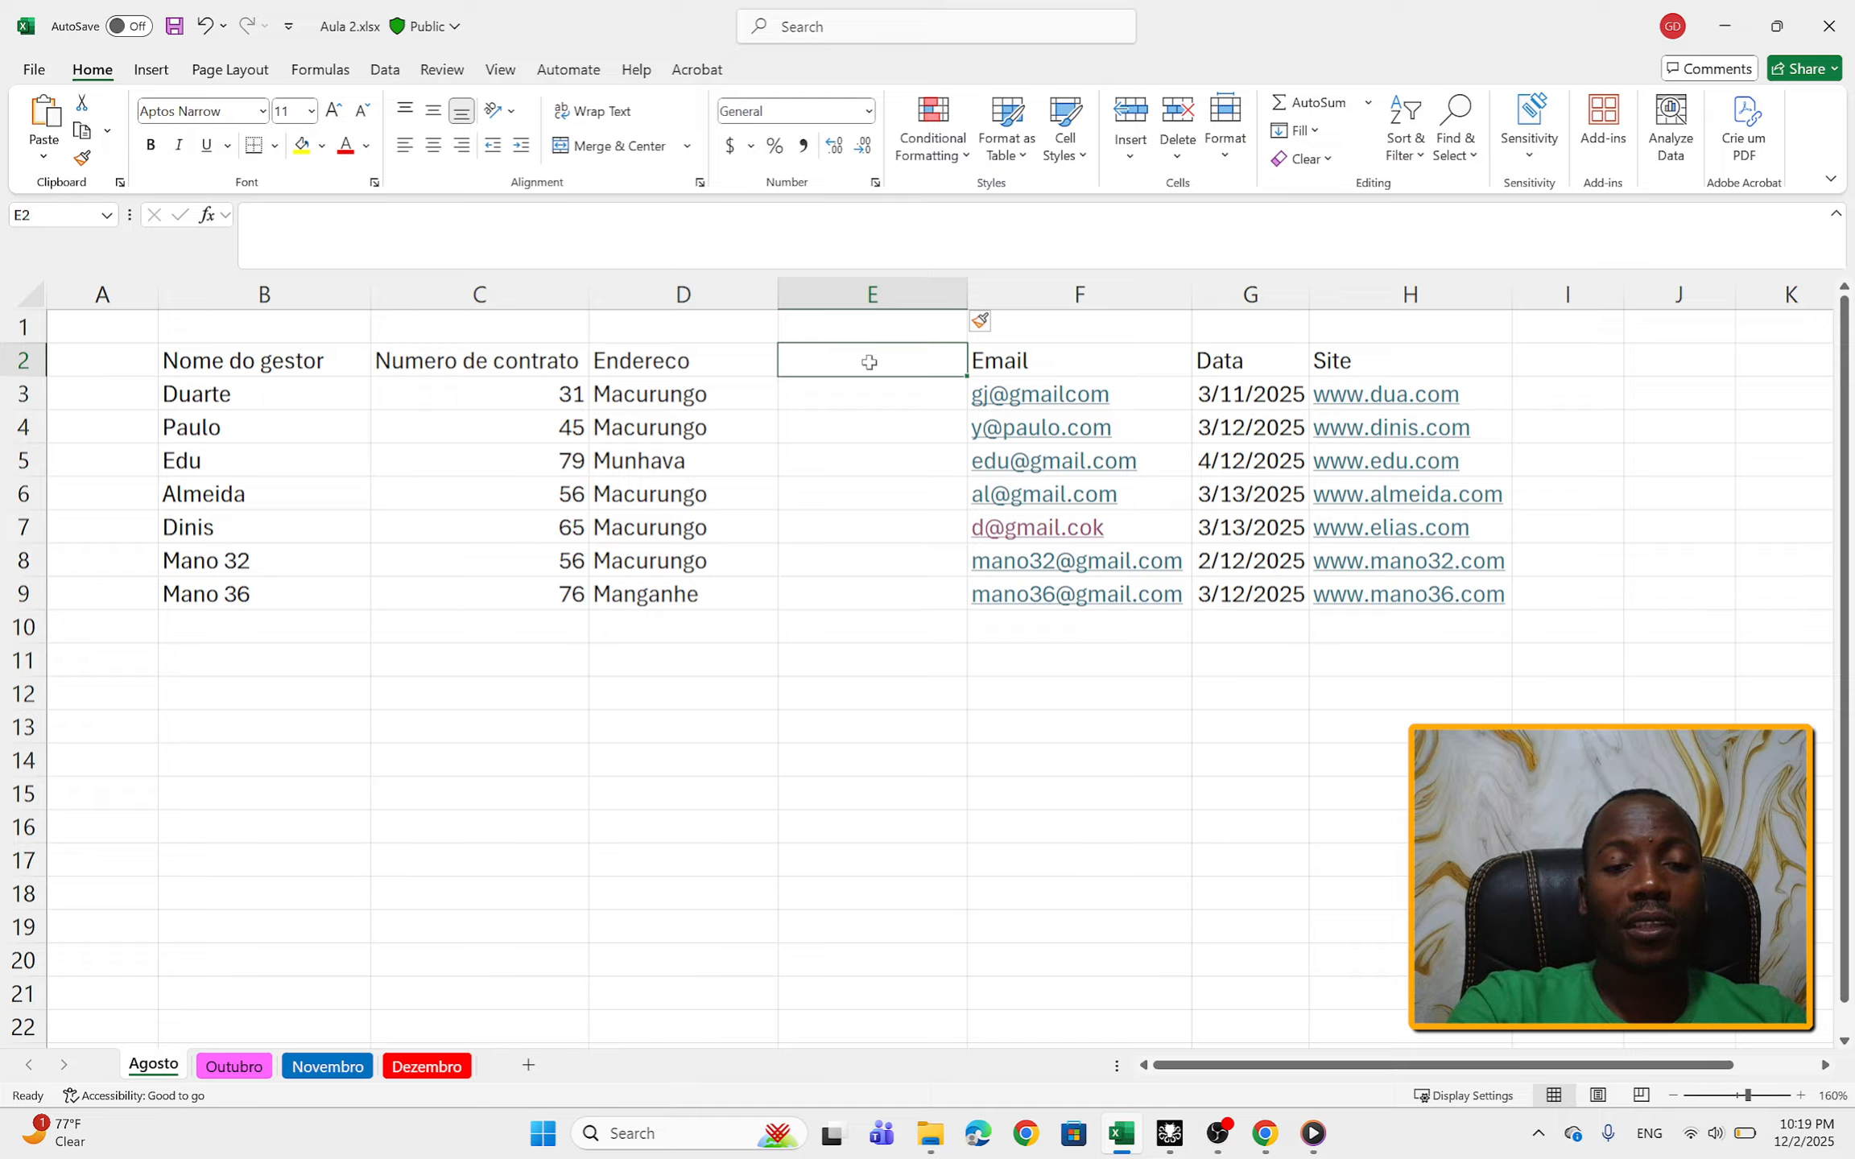
pyautogui.write('Tito')
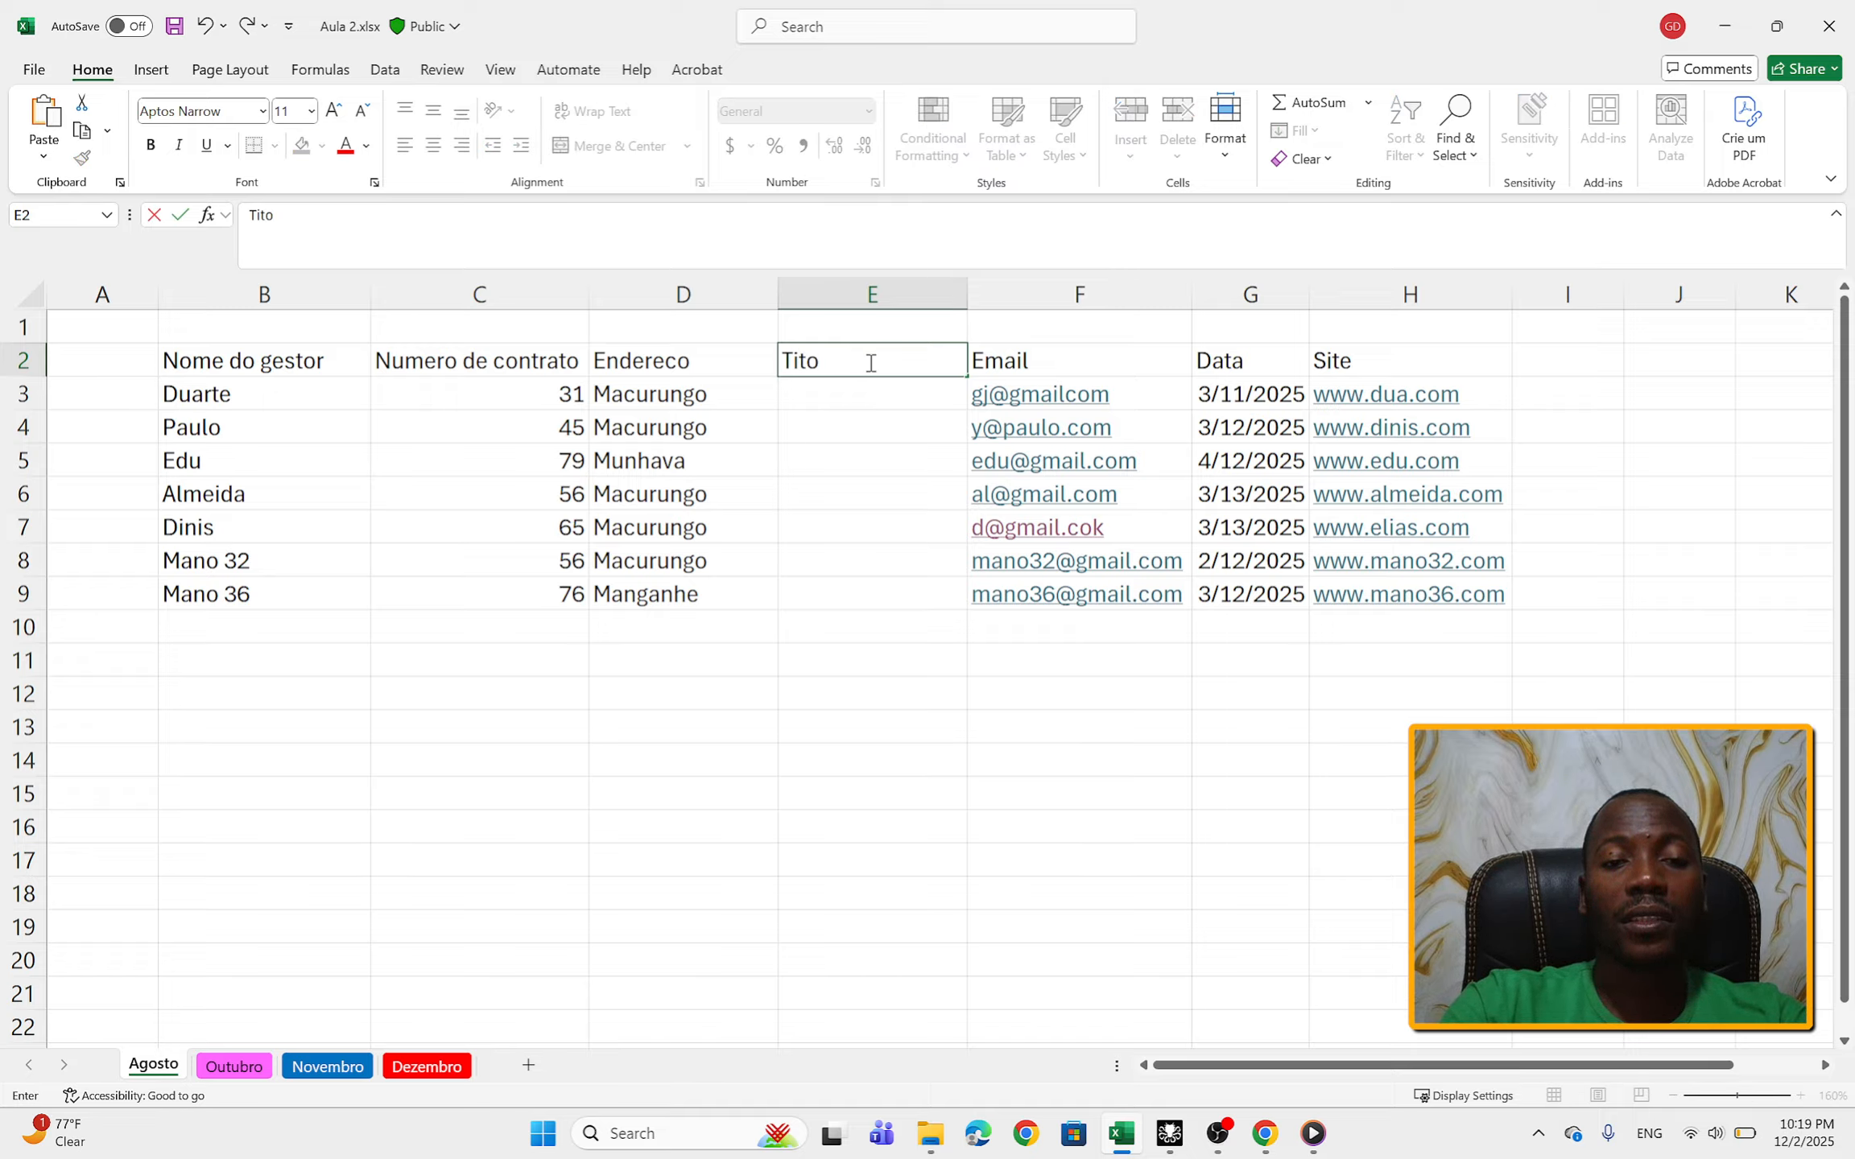
pyautogui.press('BackSpace')
pyautogui.press('BackSpace')
pyautogui.press('BackSpace')
pyautogui.write('ik t')
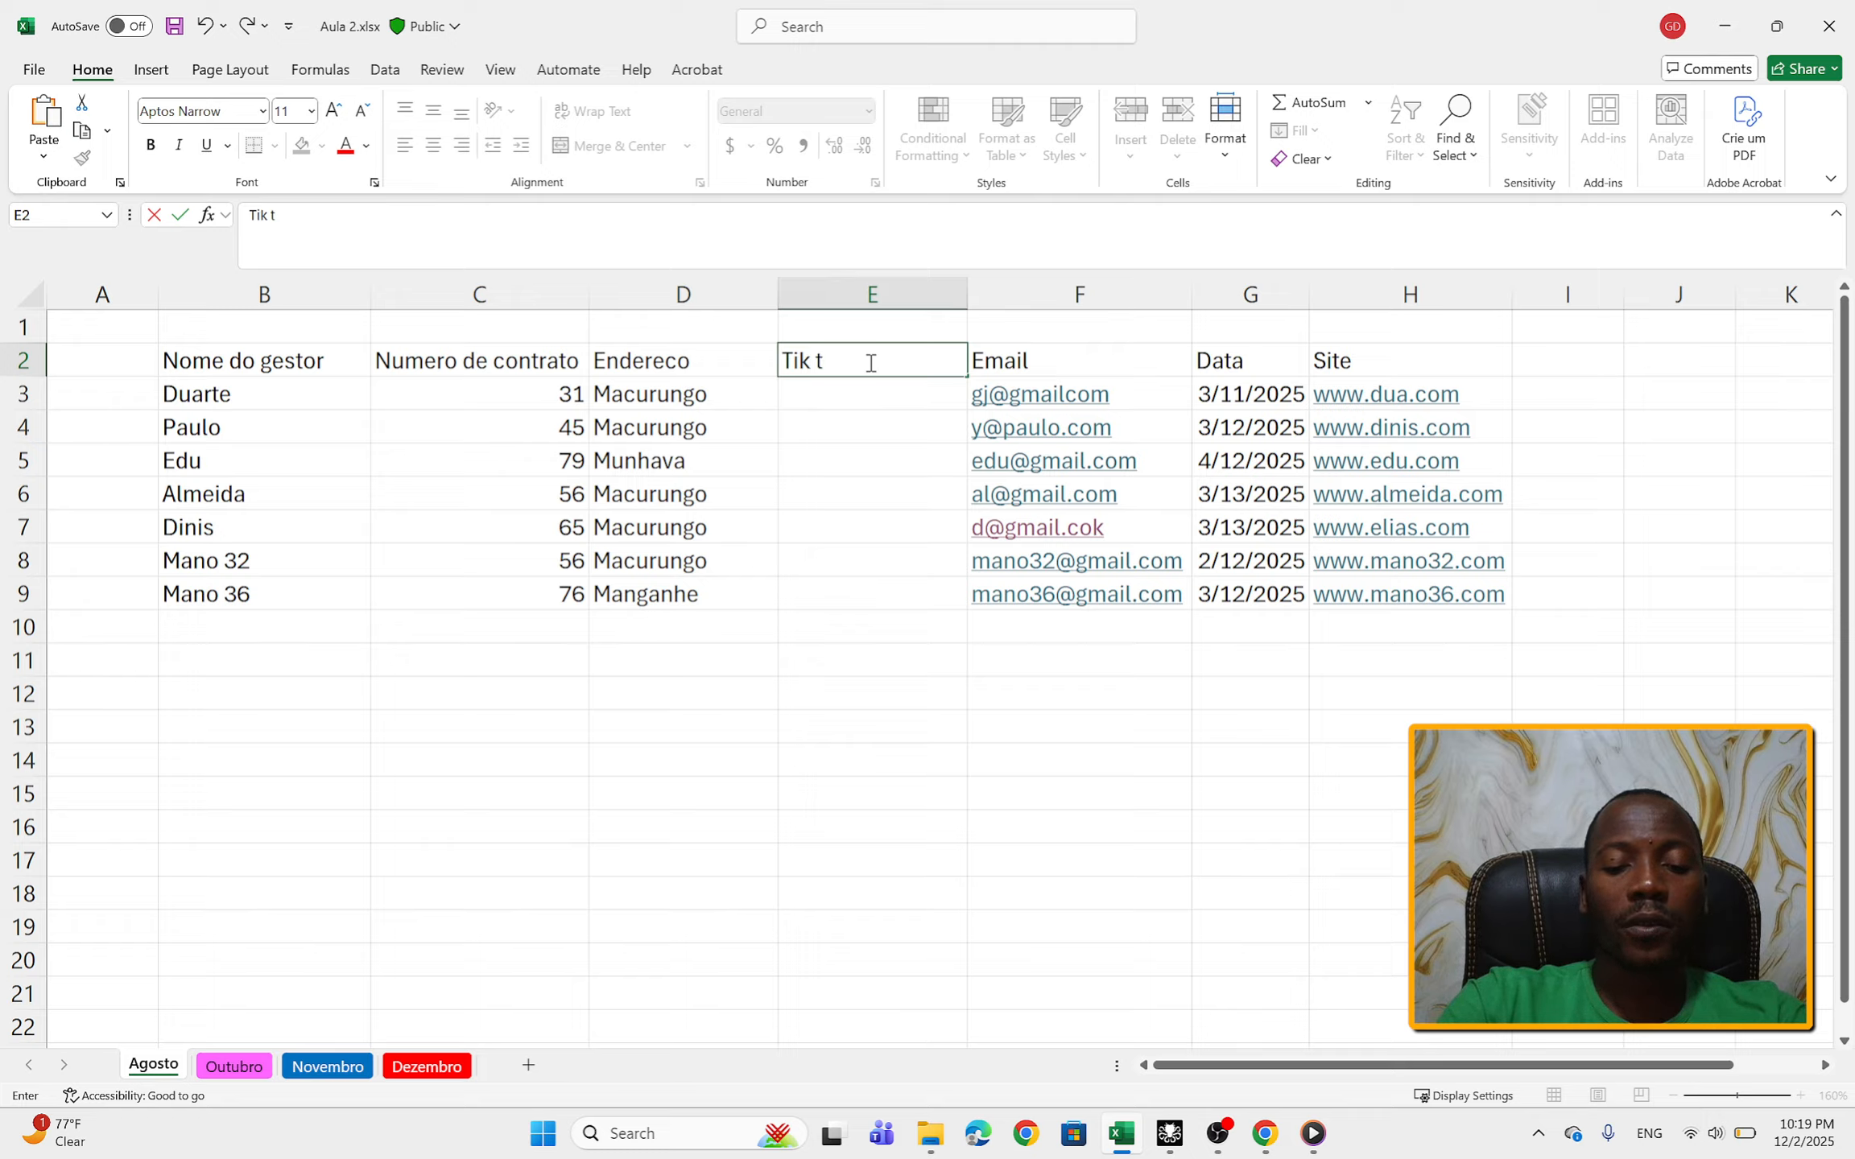
pyautogui.write('ok')
pyautogui.click(860, 419)
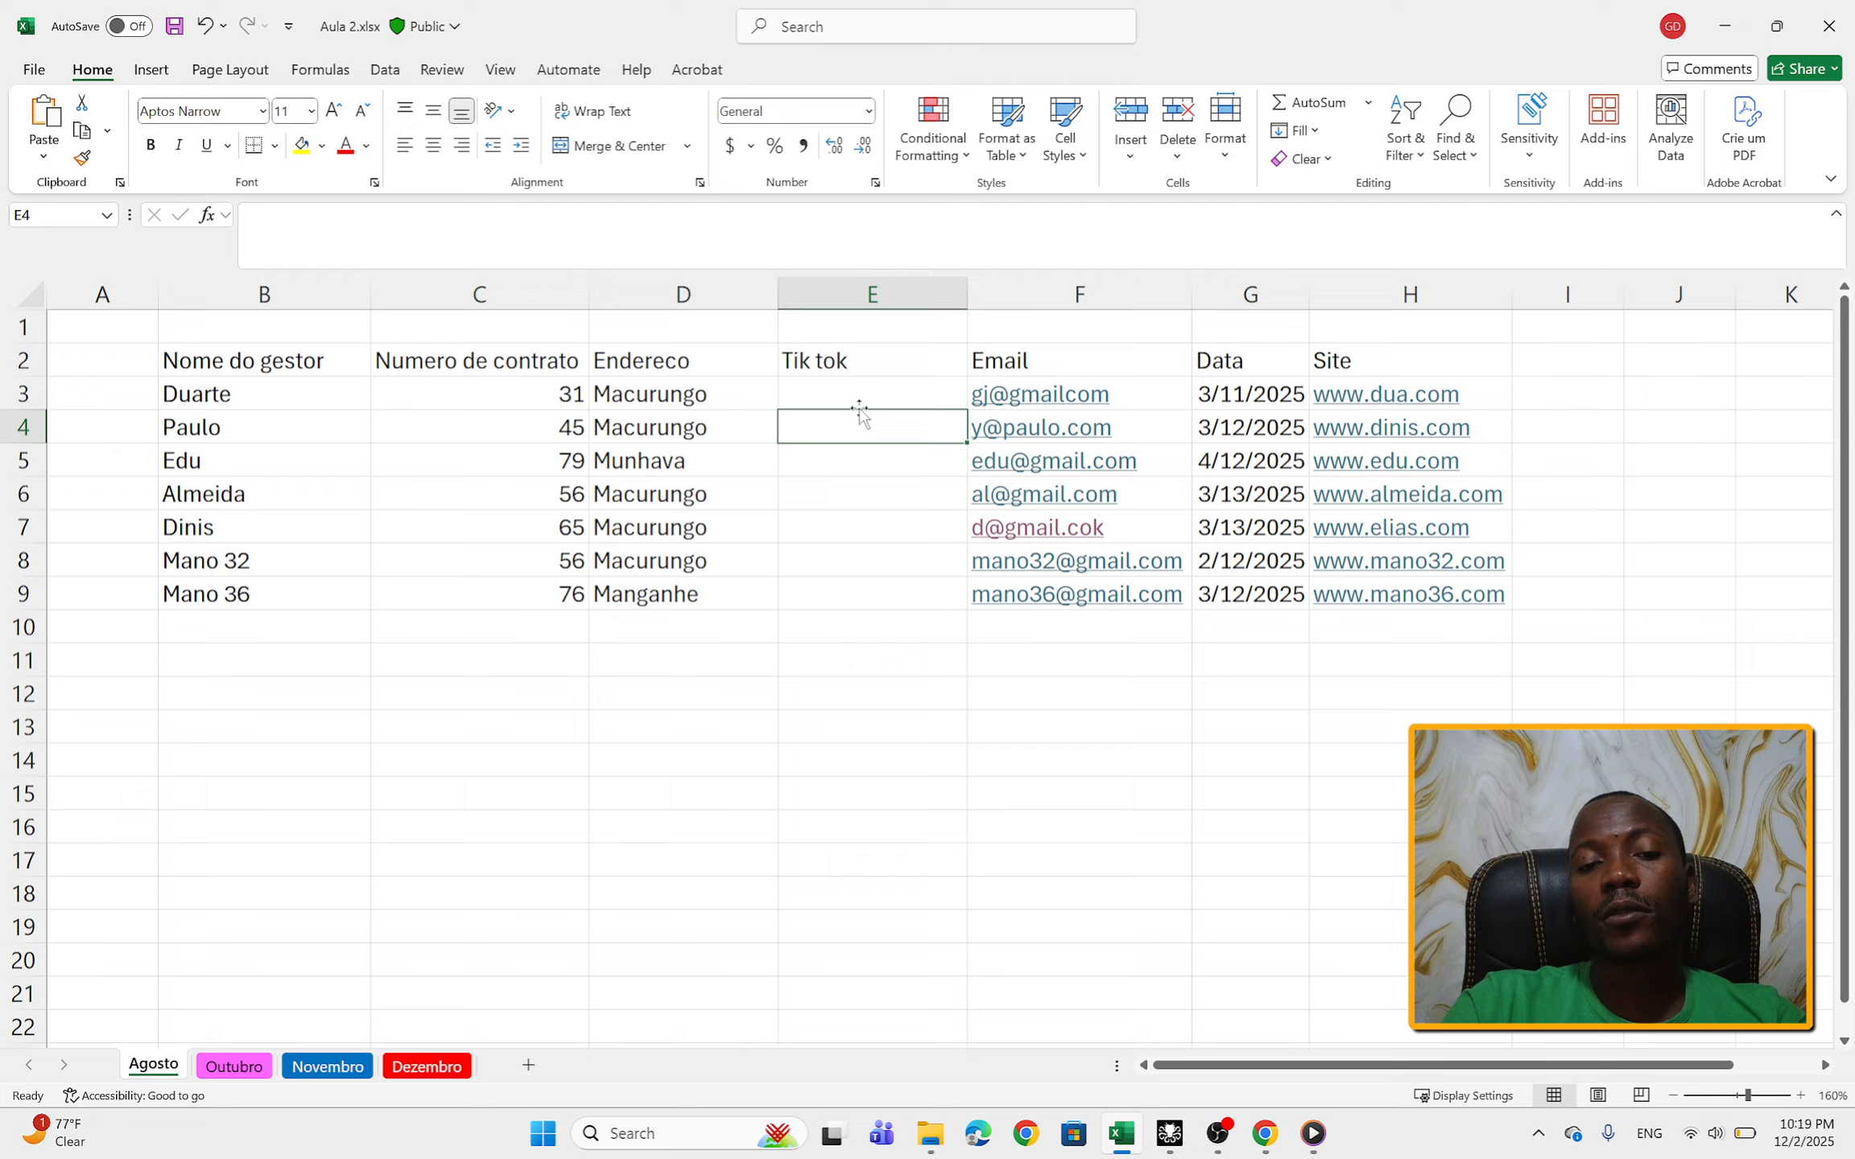
# Step: Fill the Tik tok column for the seven managers, cells E3 to E9, with ok, ok, Not, ok, not, ok and k
pyautogui.click(857, 397)
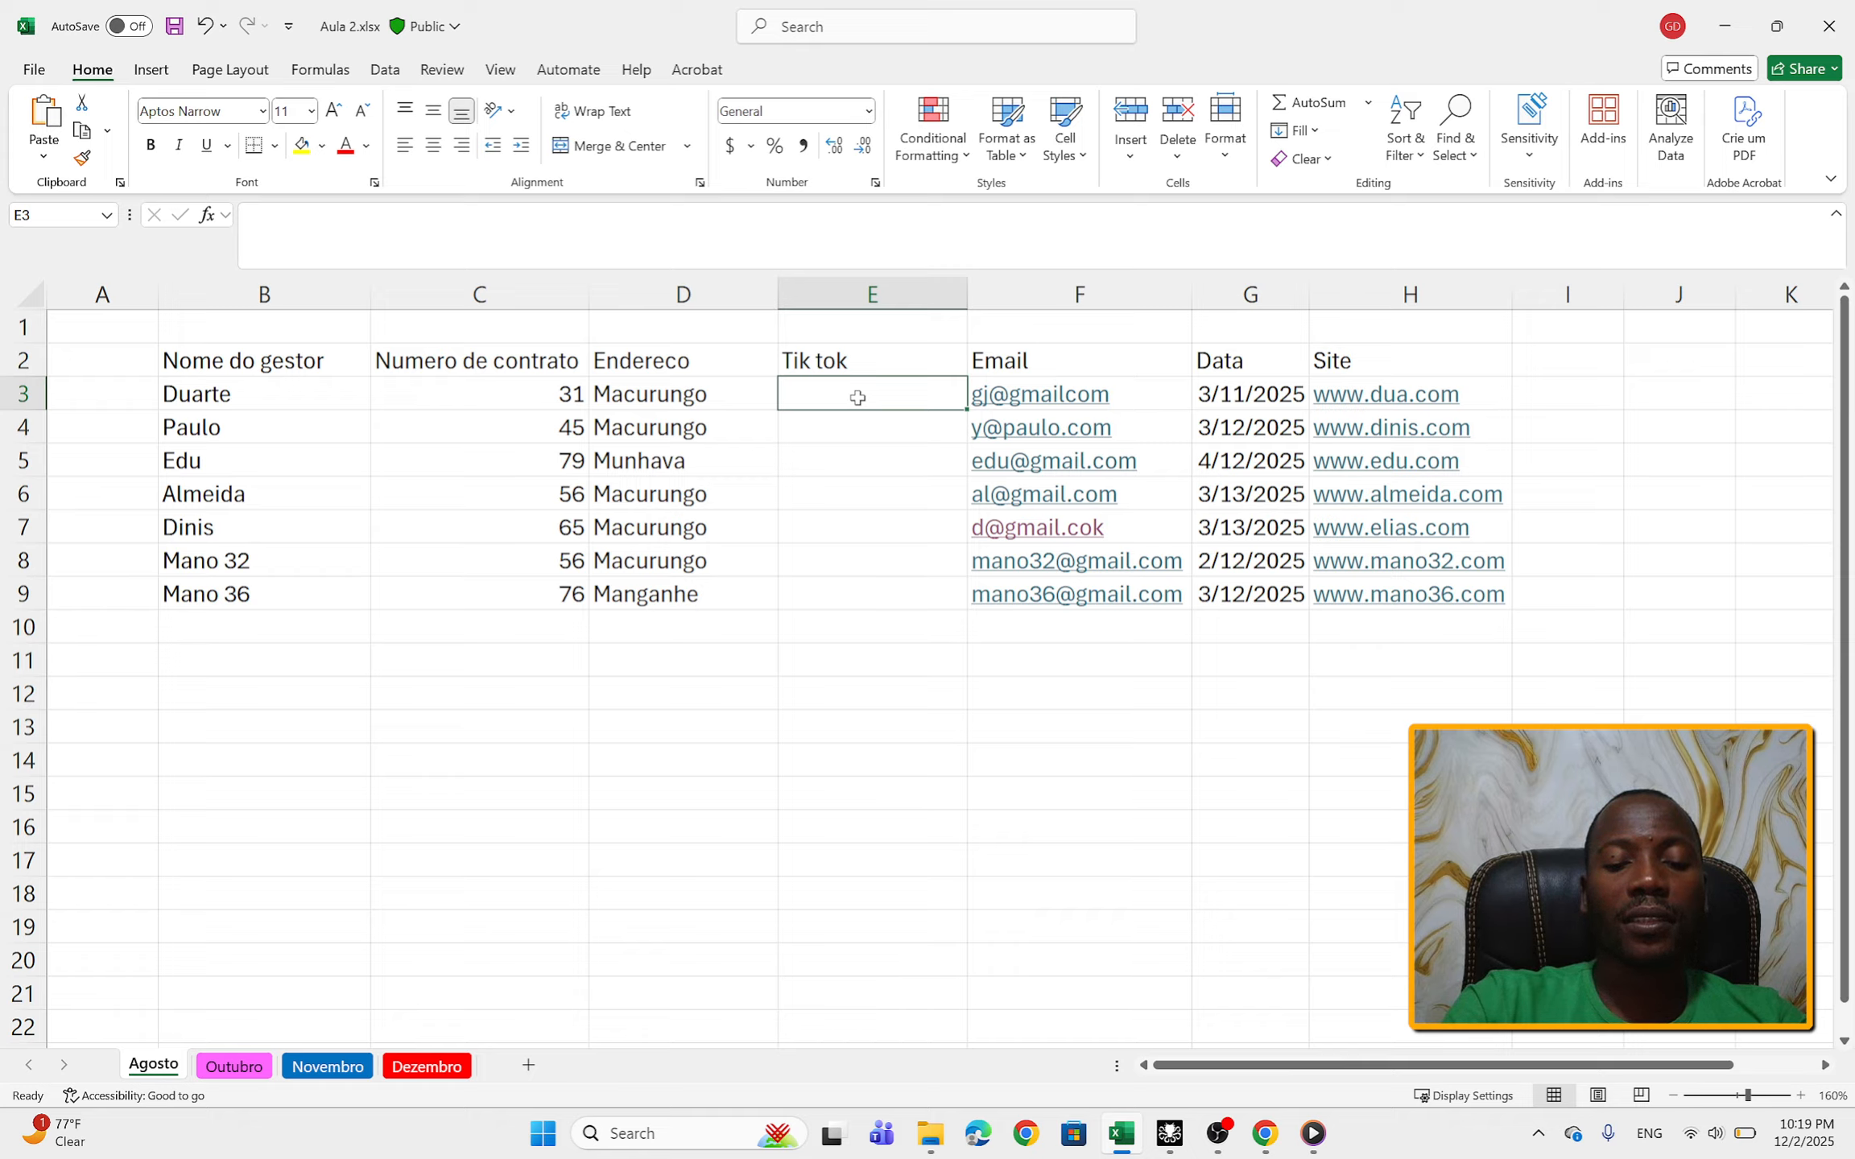
pyautogui.write('ok')
pyautogui.click(858, 428)
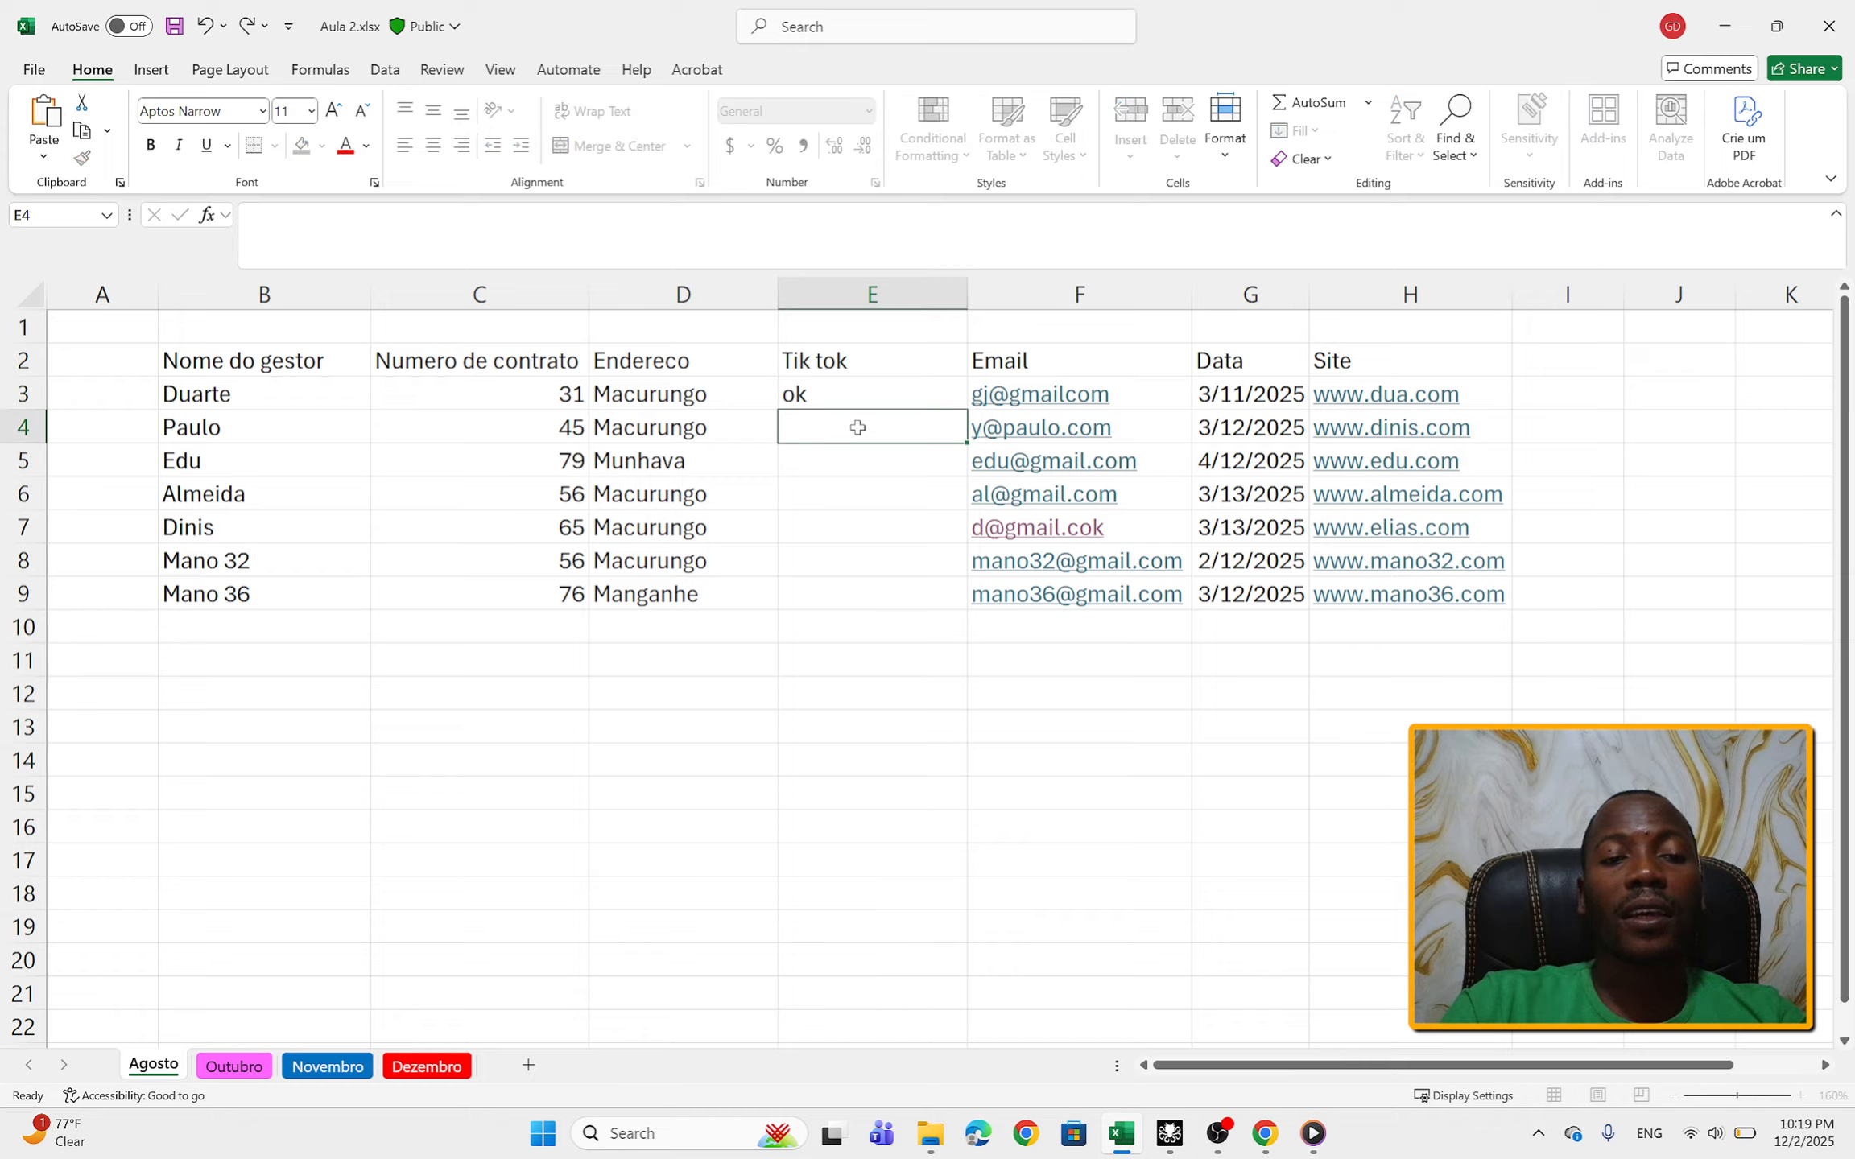
pyautogui.write('ok')
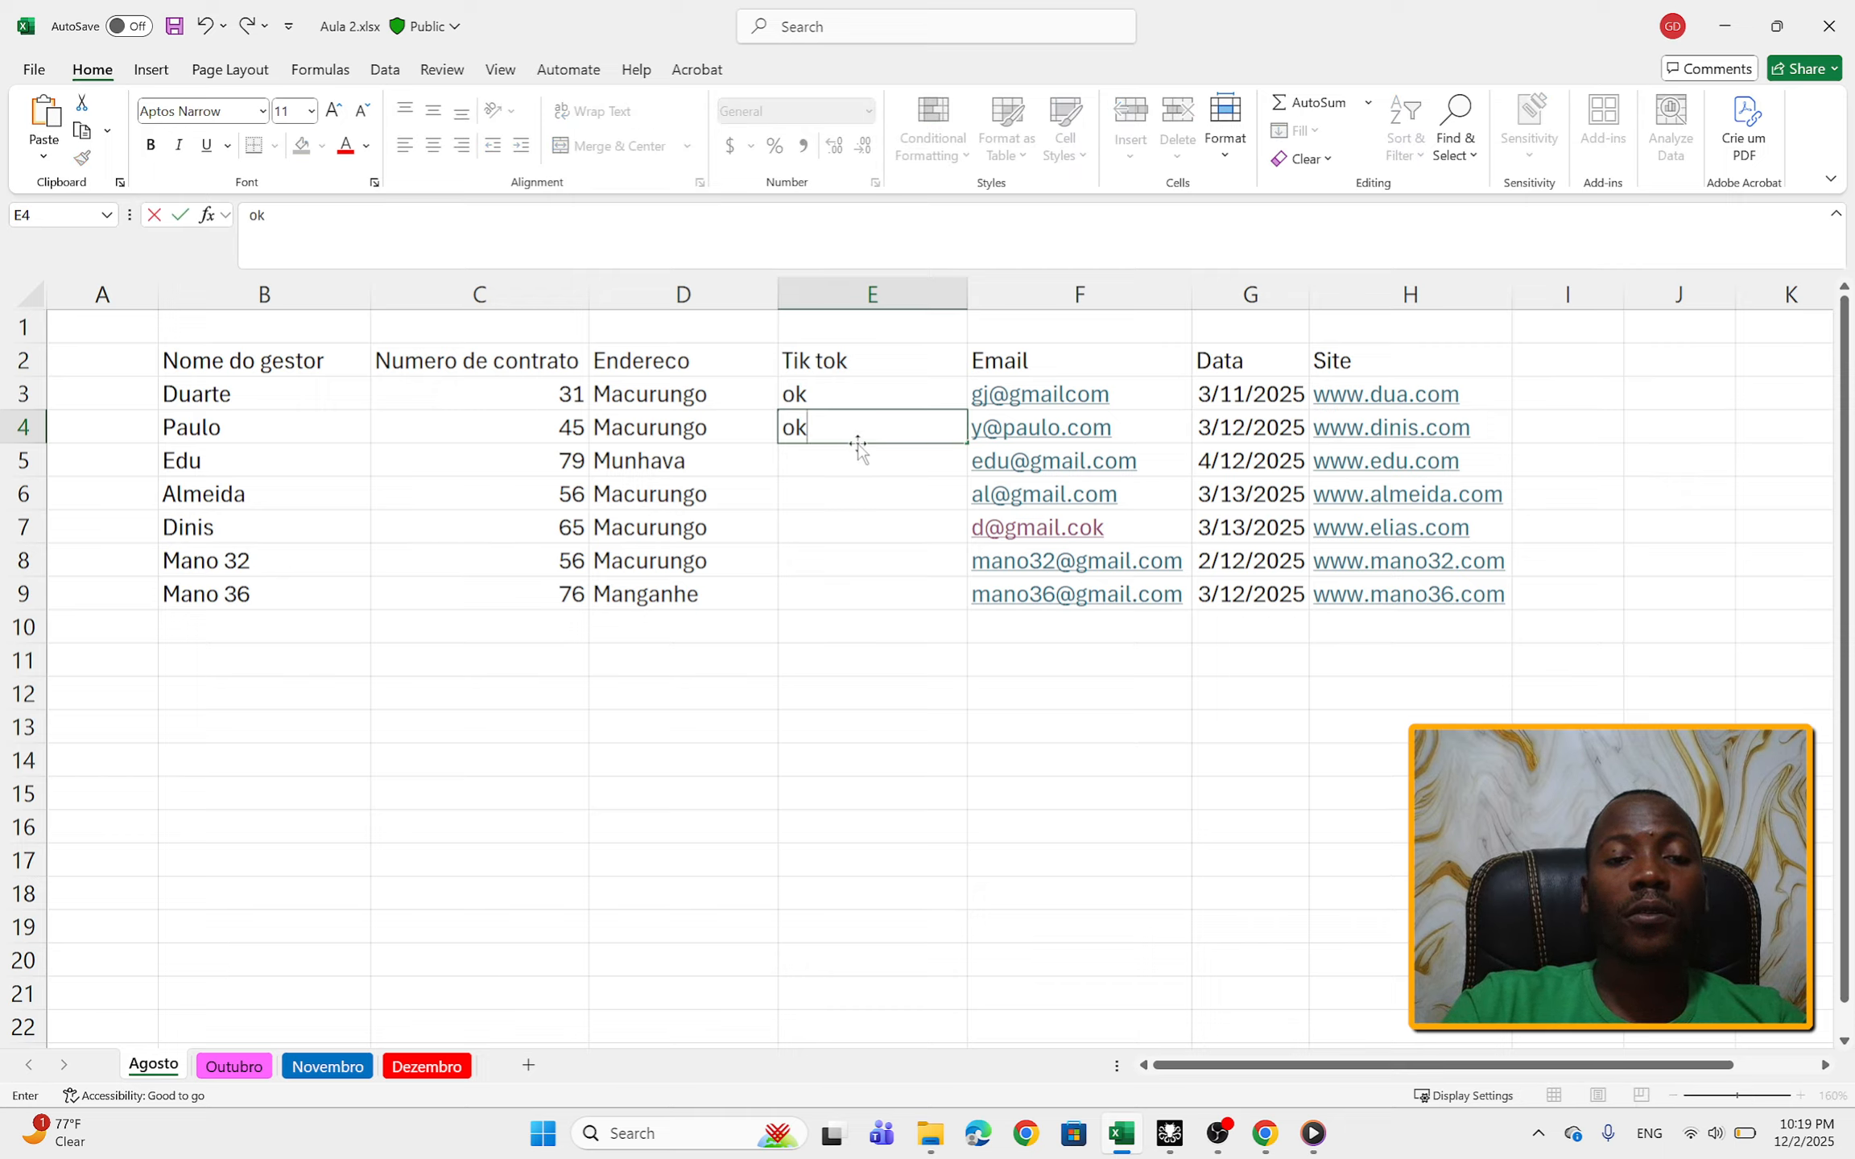
pyautogui.click(857, 460)
pyautogui.write('Not')
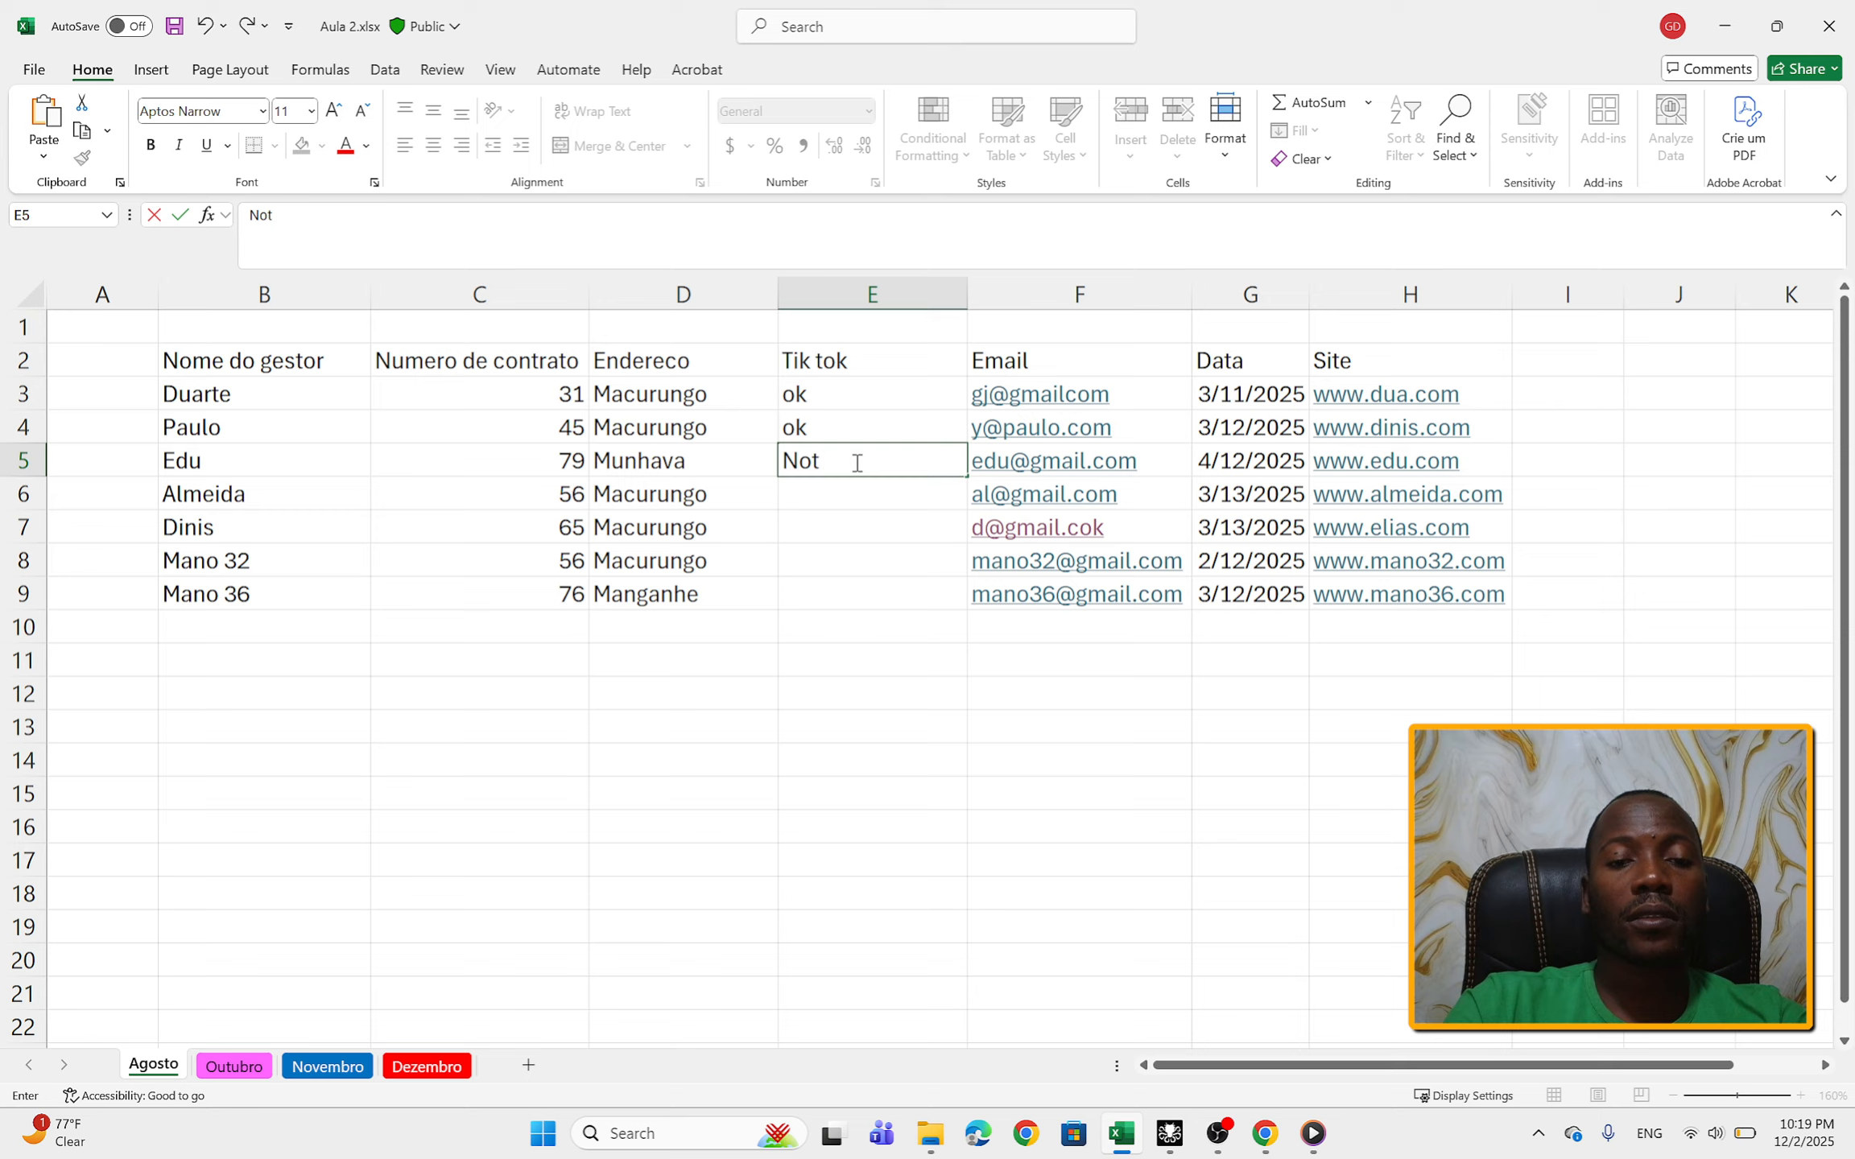
pyautogui.click(849, 488)
pyautogui.write('ok')
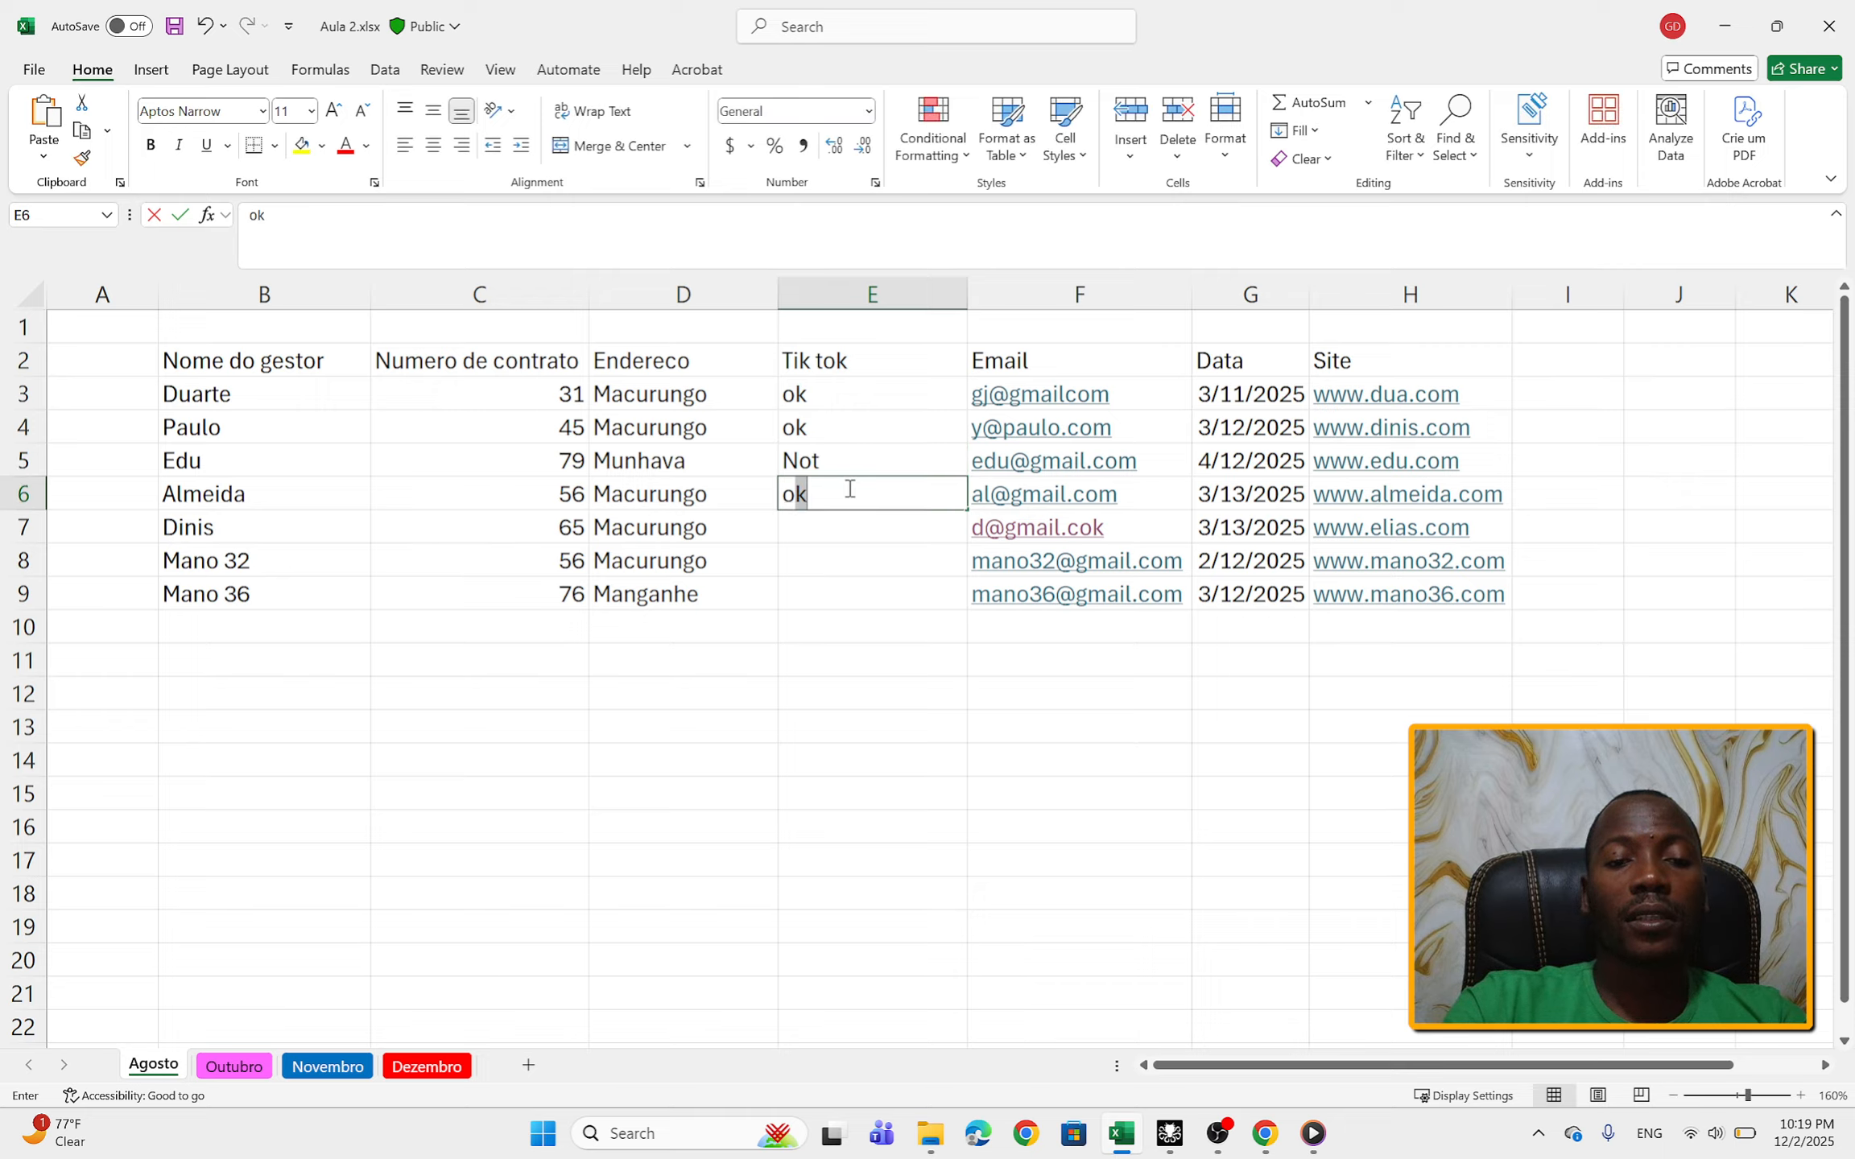
pyautogui.click(849, 526)
pyautogui.write('not')
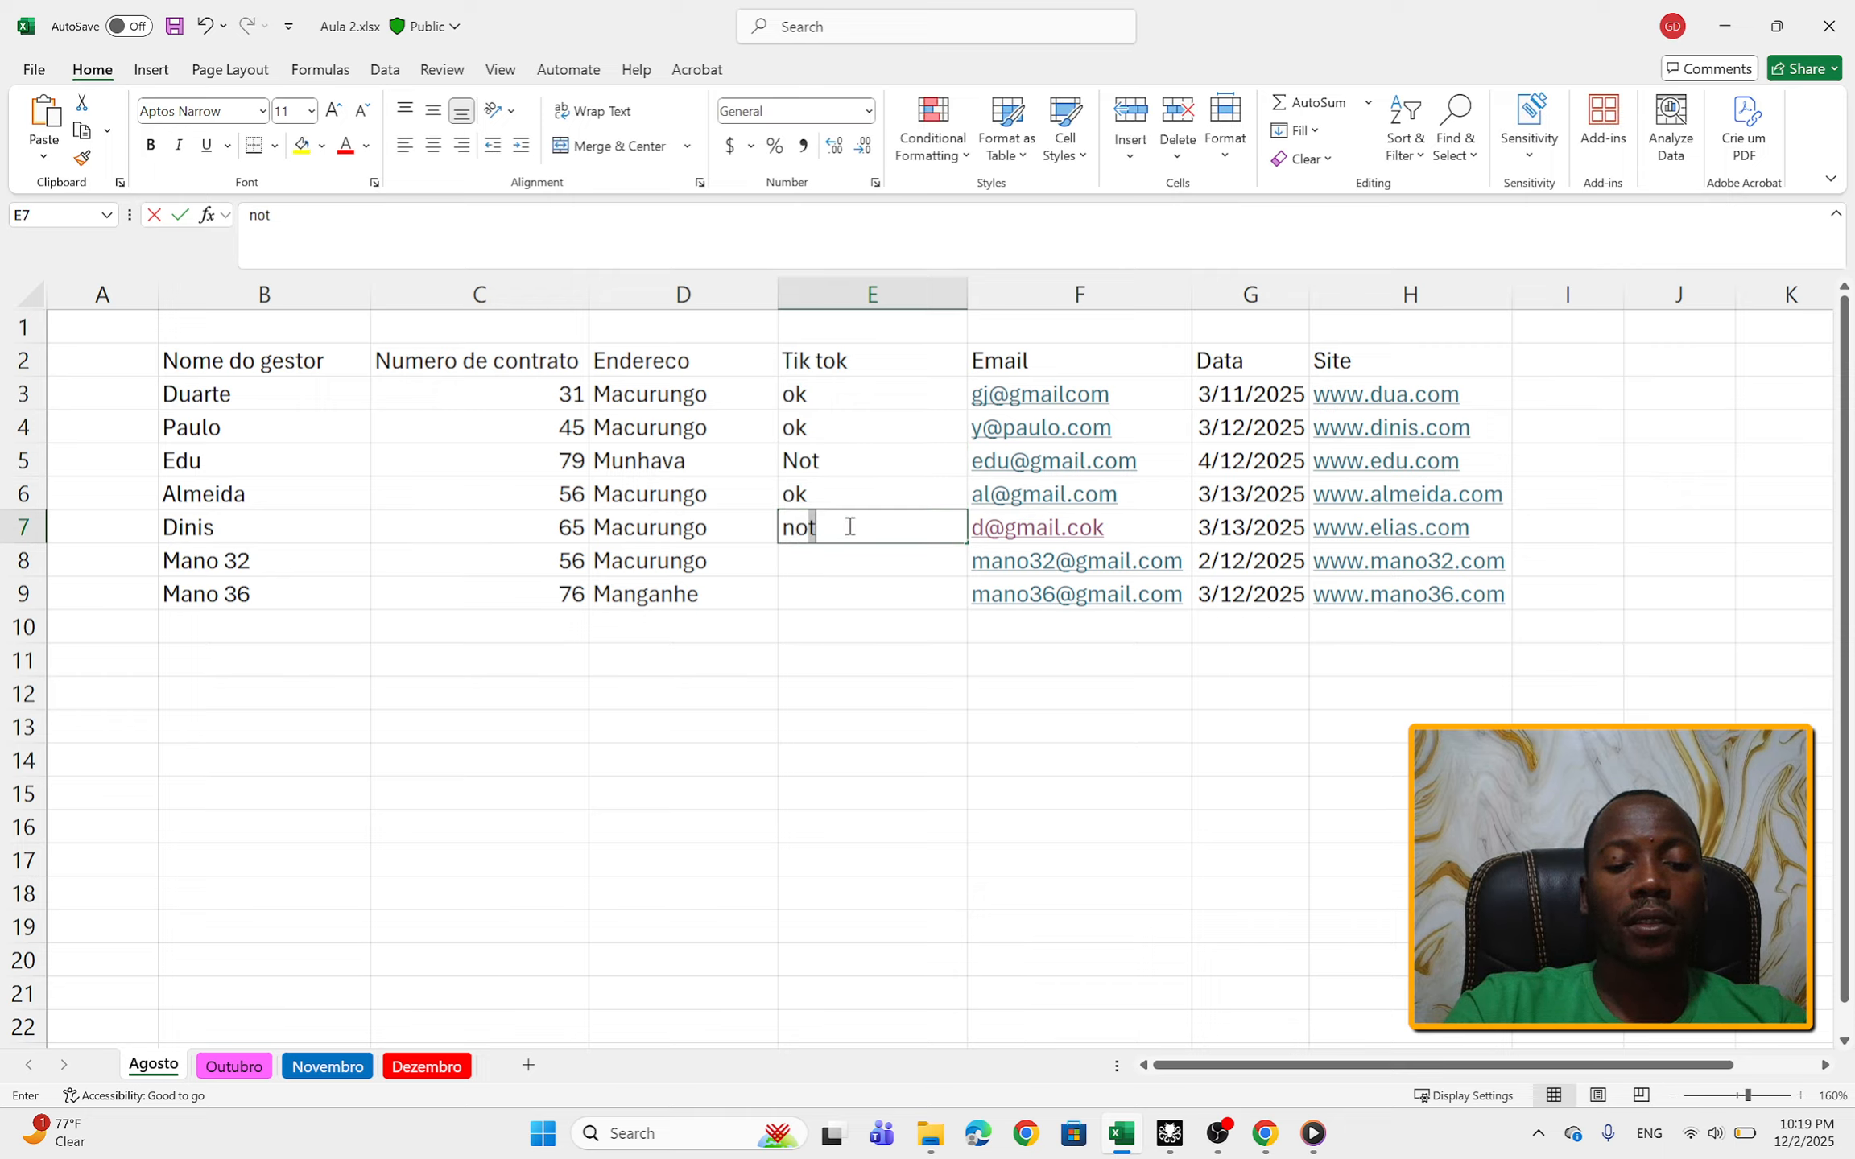
pyautogui.click(839, 559)
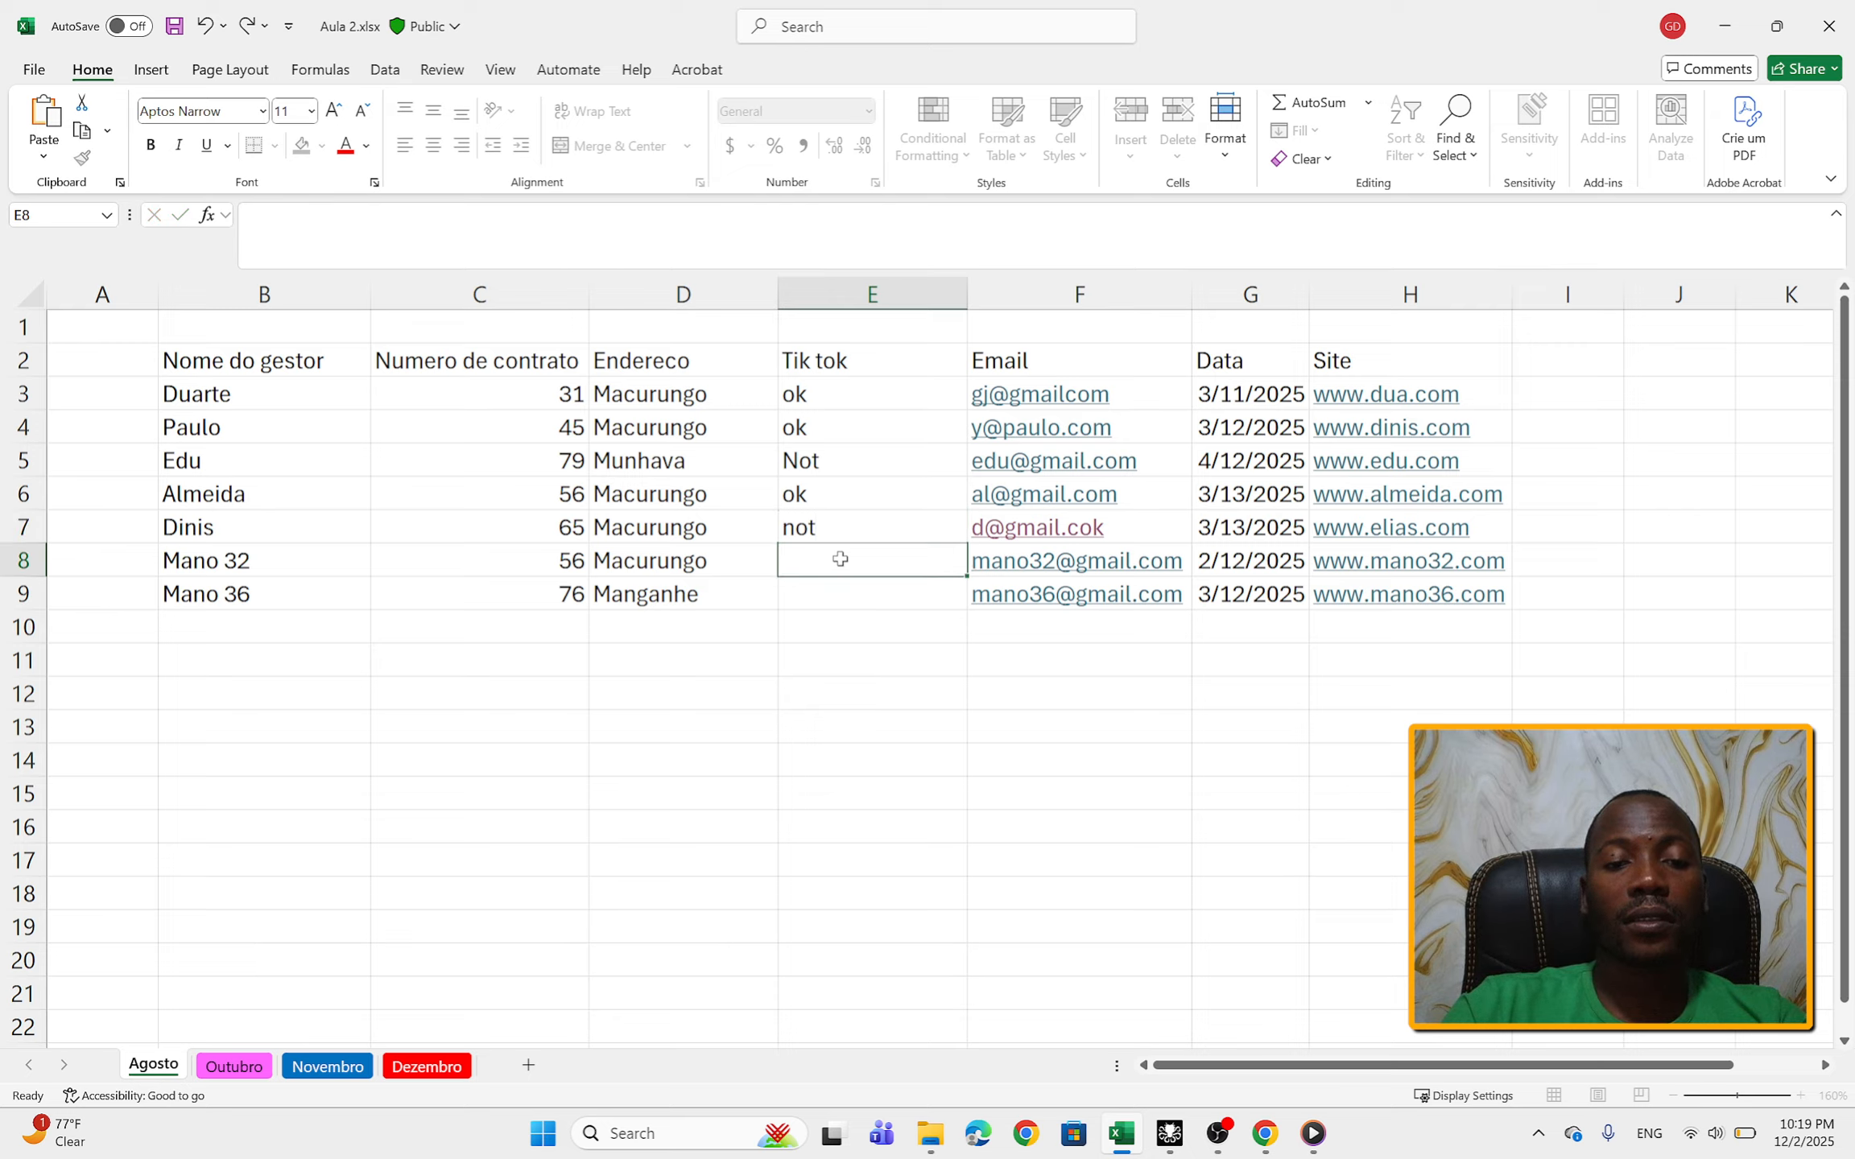
pyautogui.write('ok')
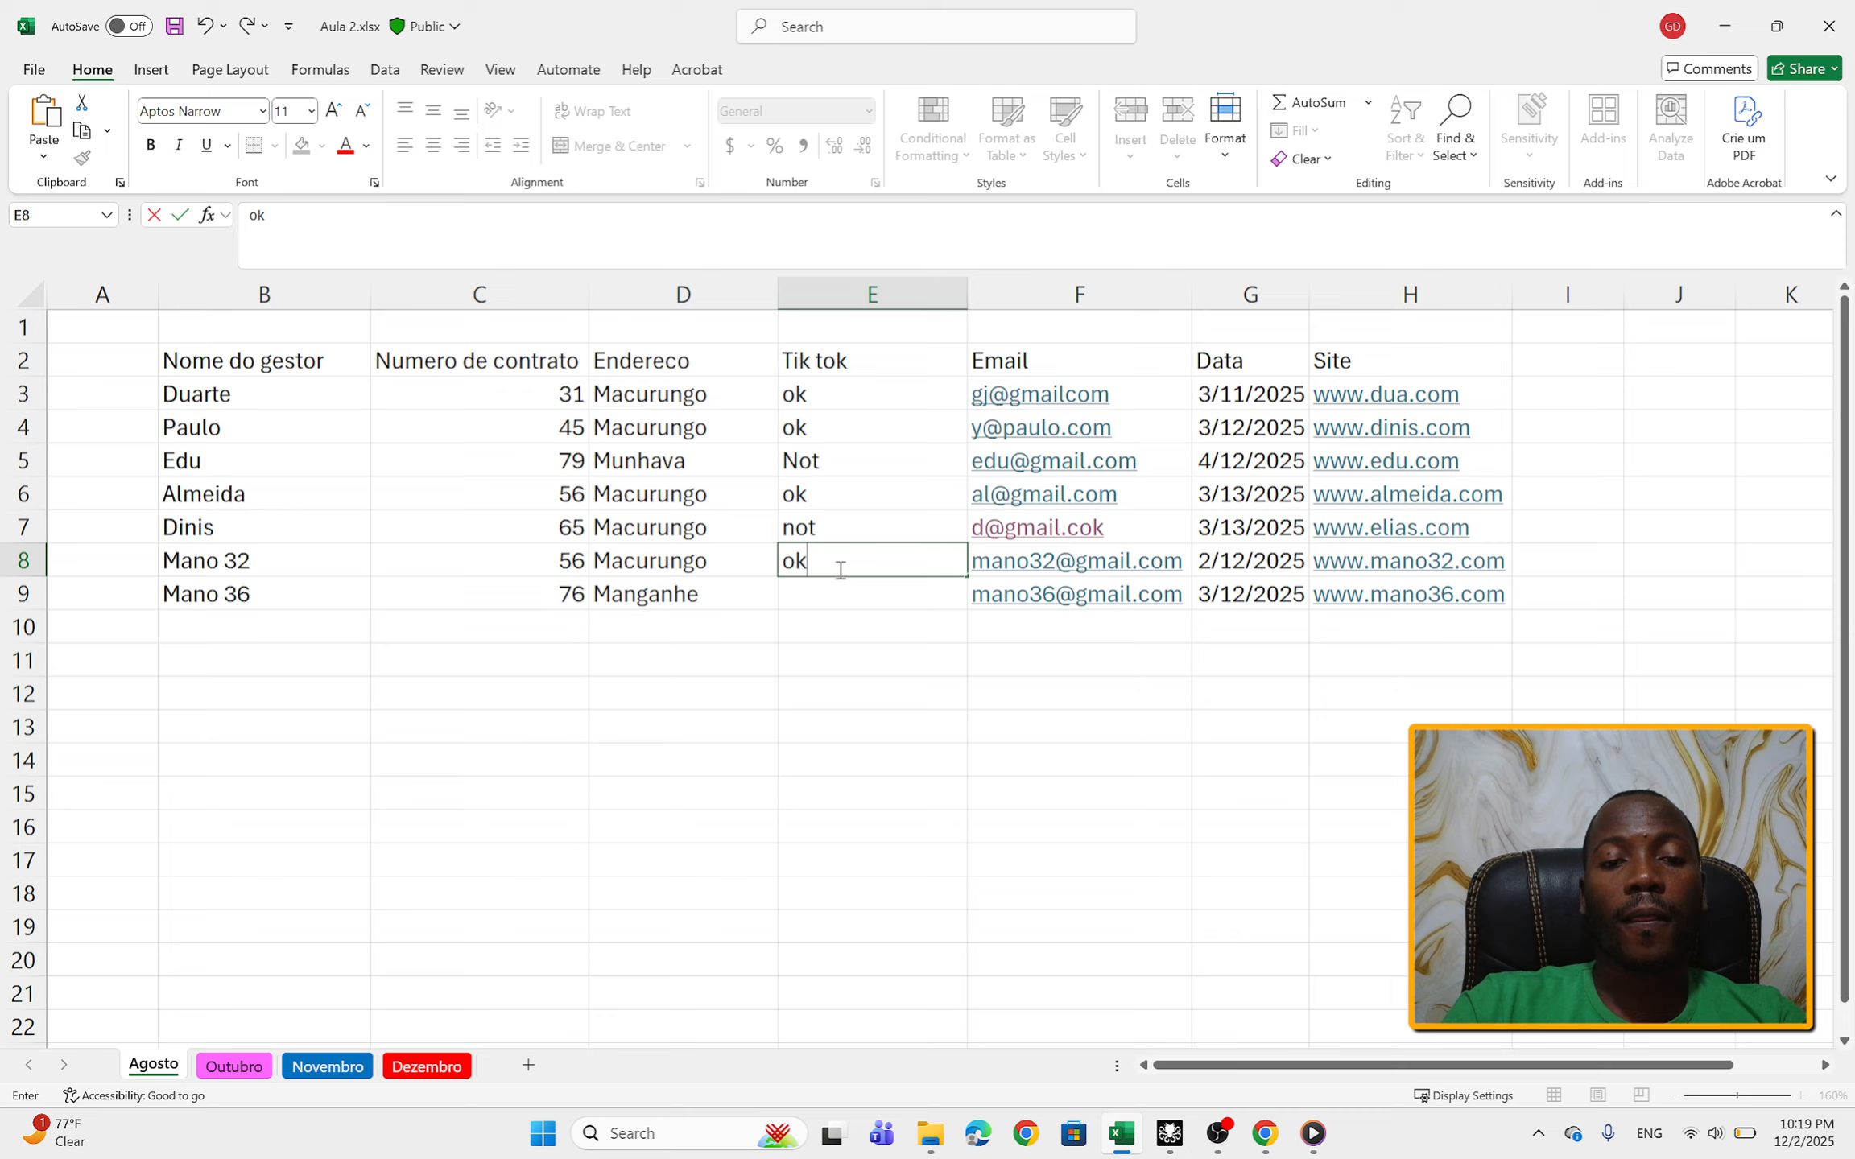
pyautogui.click(834, 588)
pyautogui.write('k')
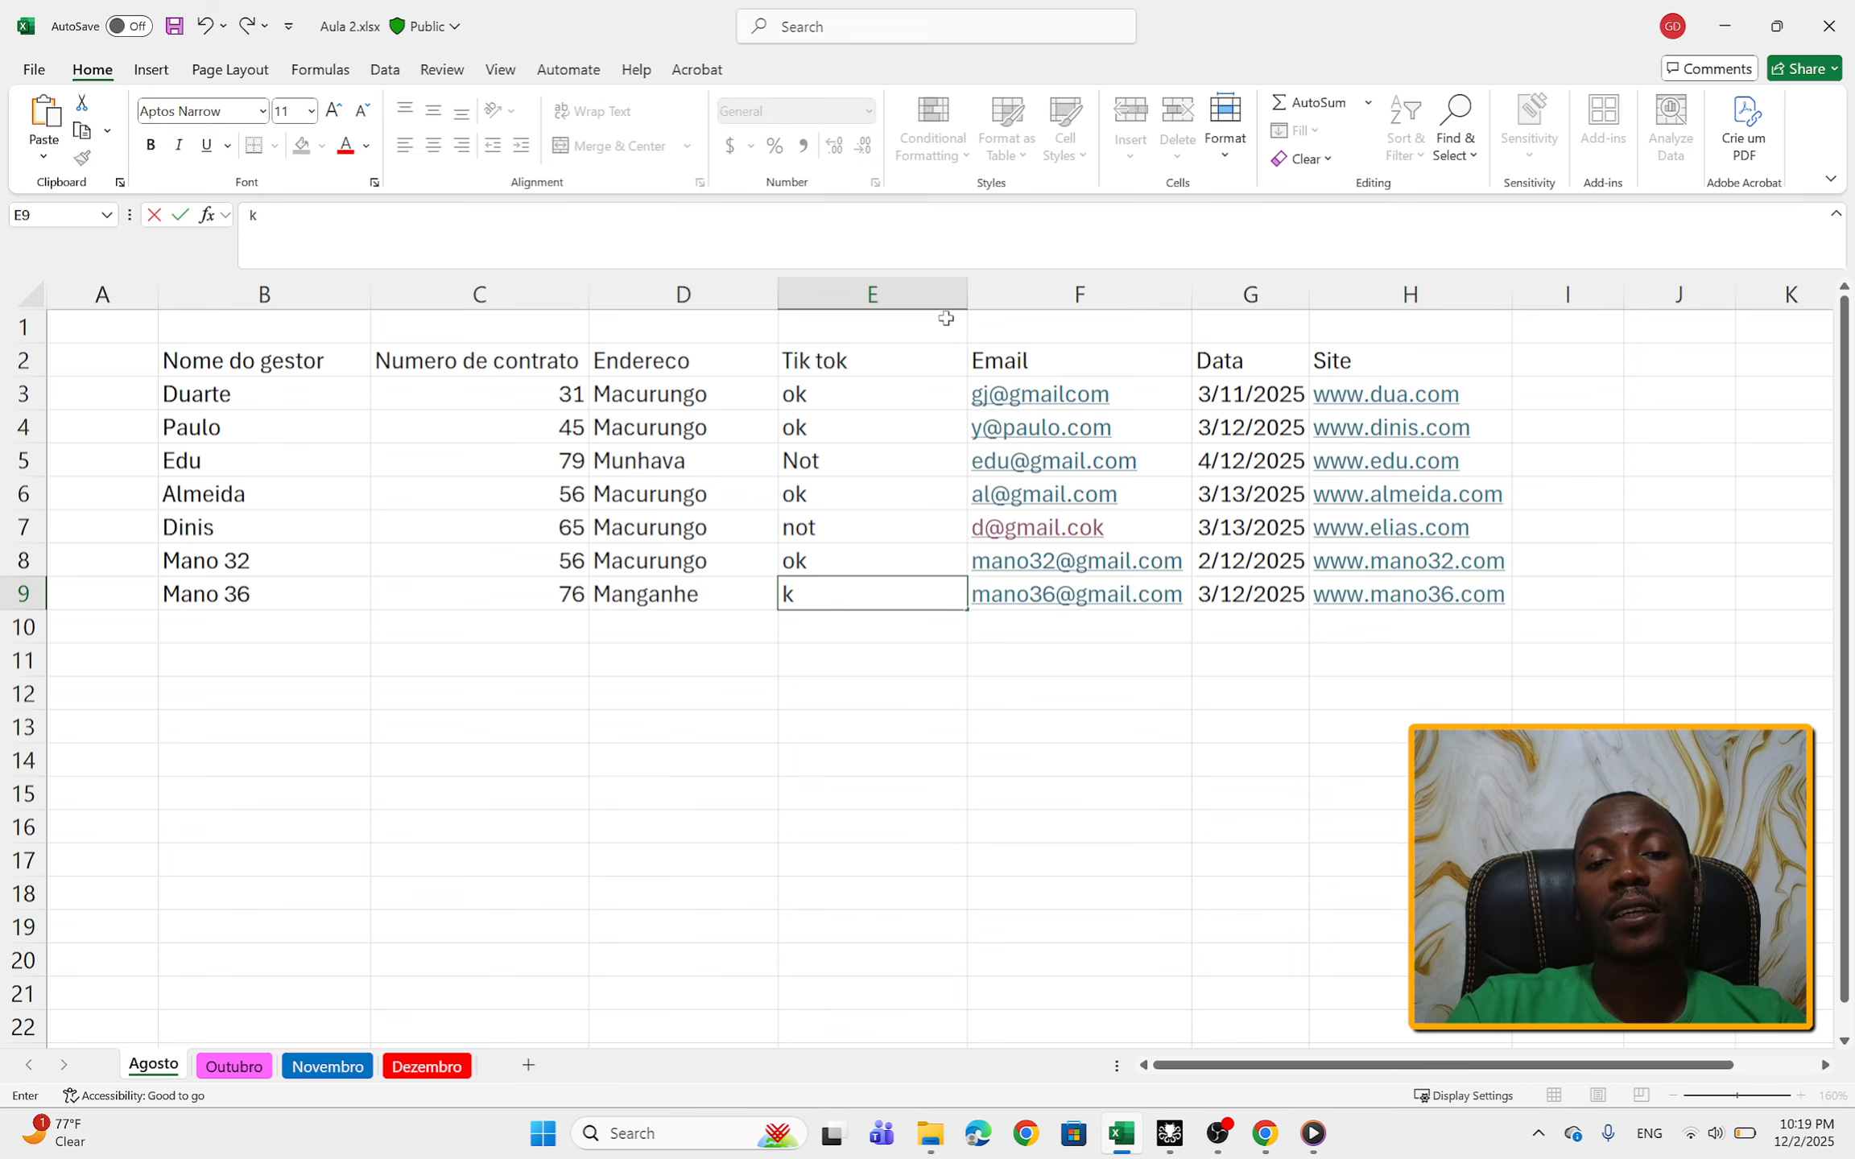
# Step: Fit the width of the Tik tok column E to its contents
pyautogui.click(961, 291)
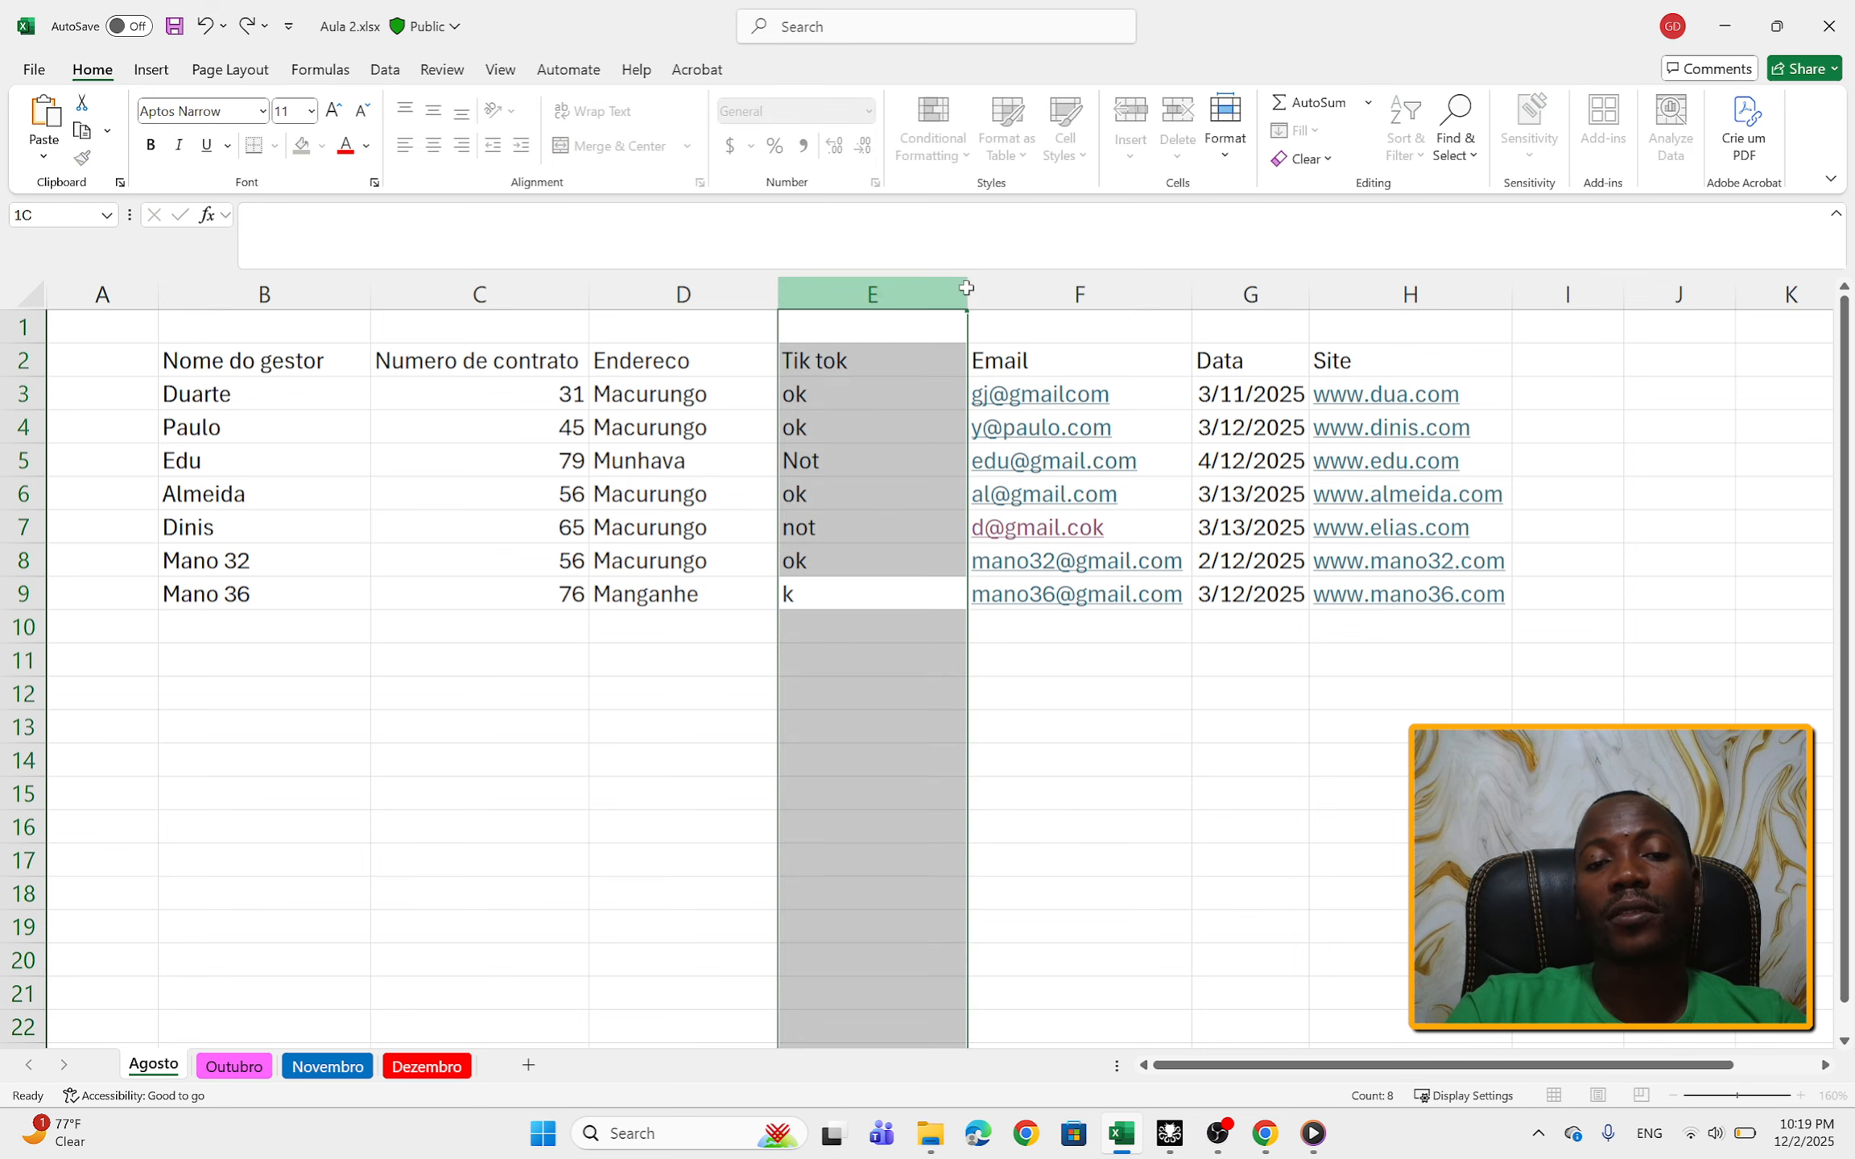
pyautogui.doubleClick(967, 292)
pyautogui.moveTo(826, 329); pyautogui.dragTo(845, 632)
pyautogui.rightClick(799, 282)
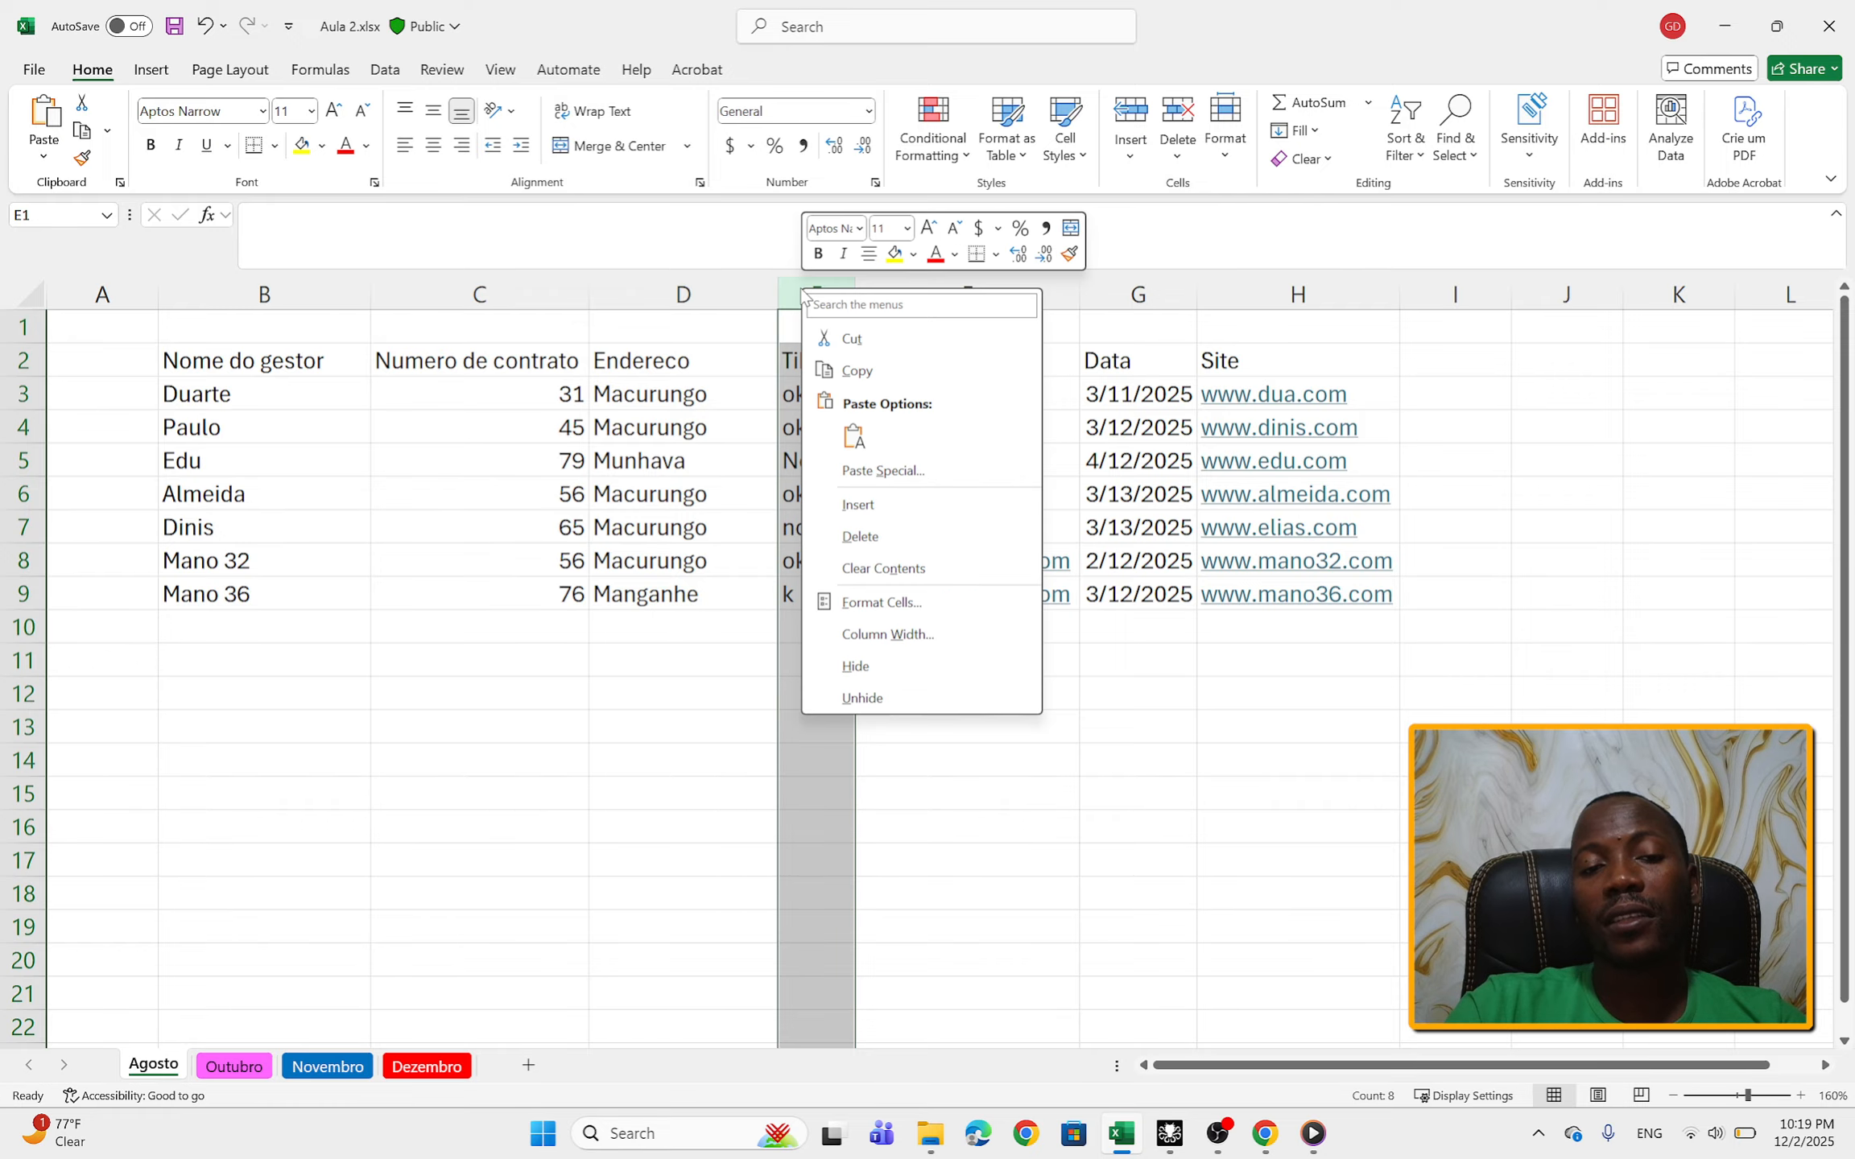
pyautogui.press('Escape')
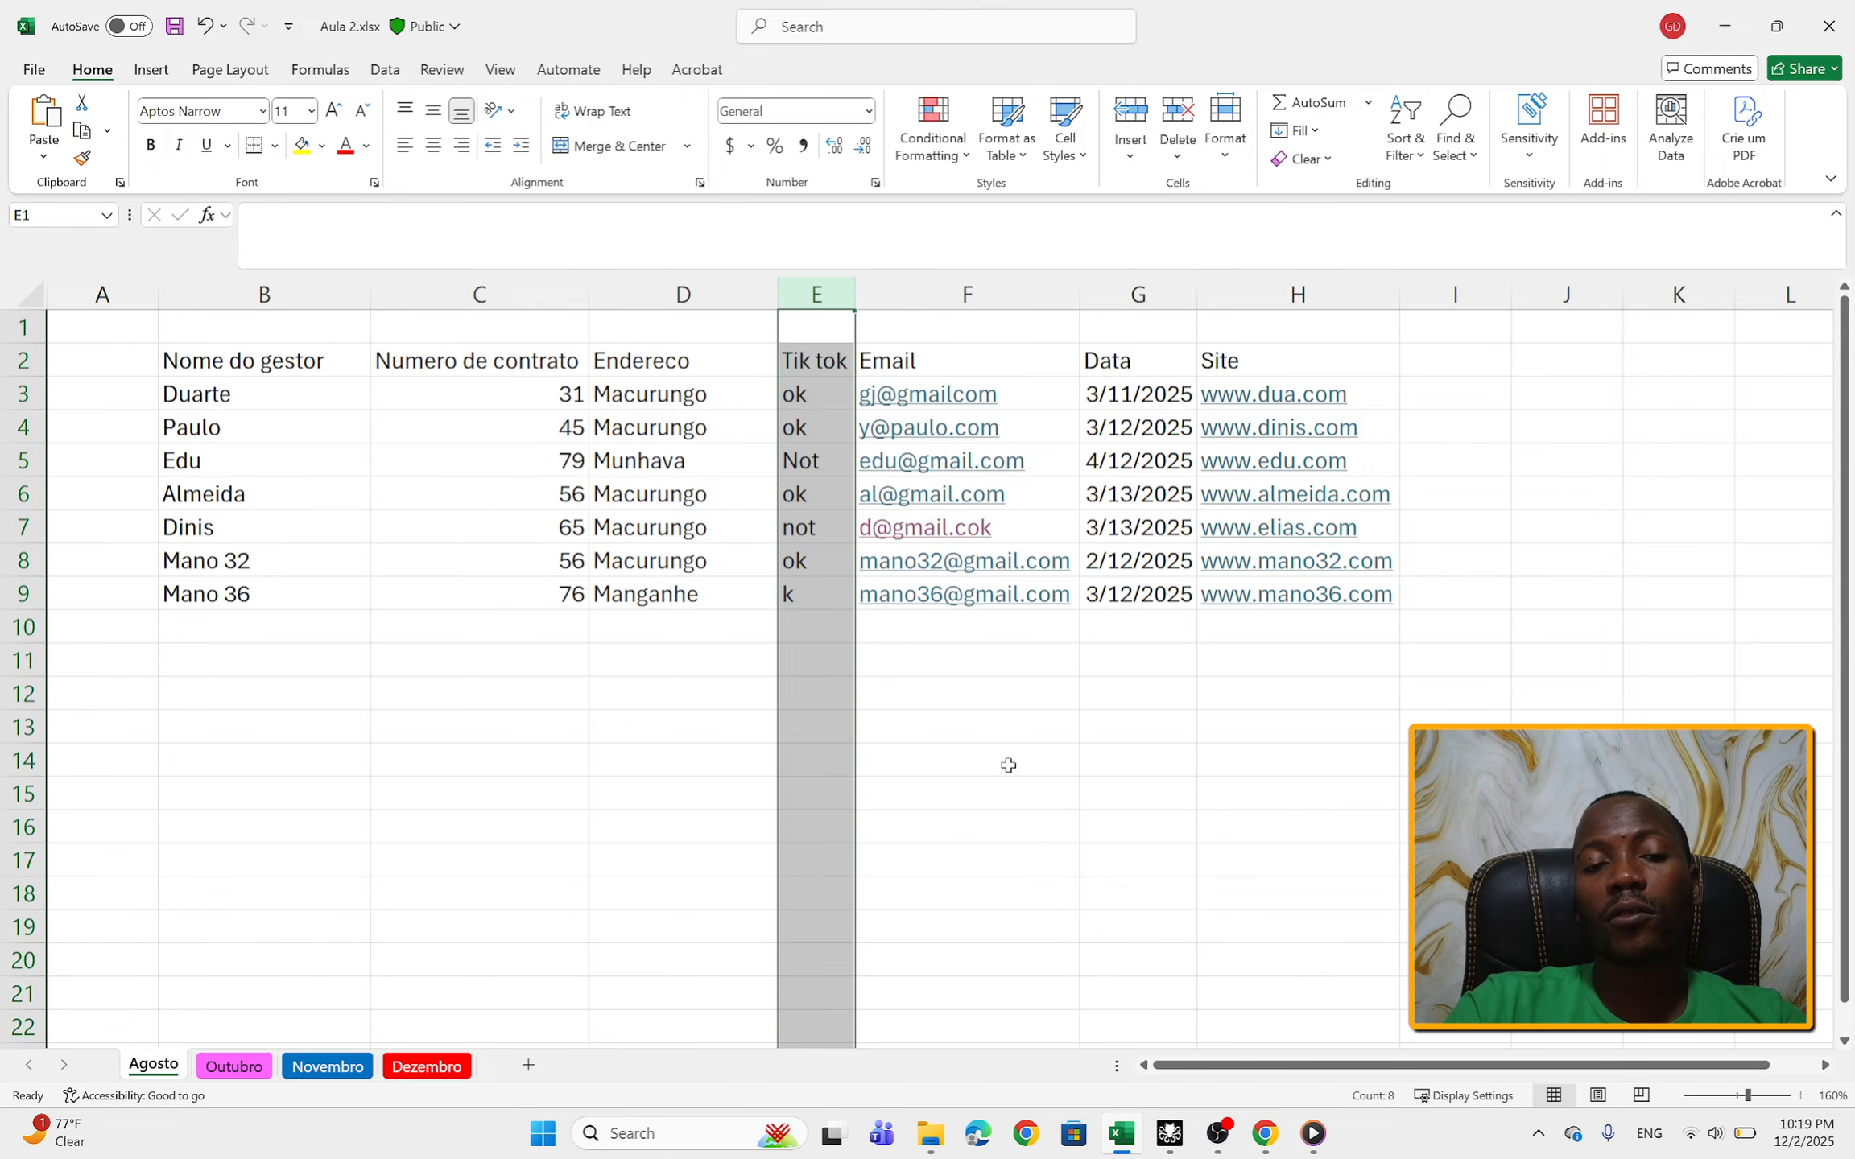
# Step: Insert a blank row at row 6, between the third and fourth manager records
pyautogui.rightClick(28, 497)
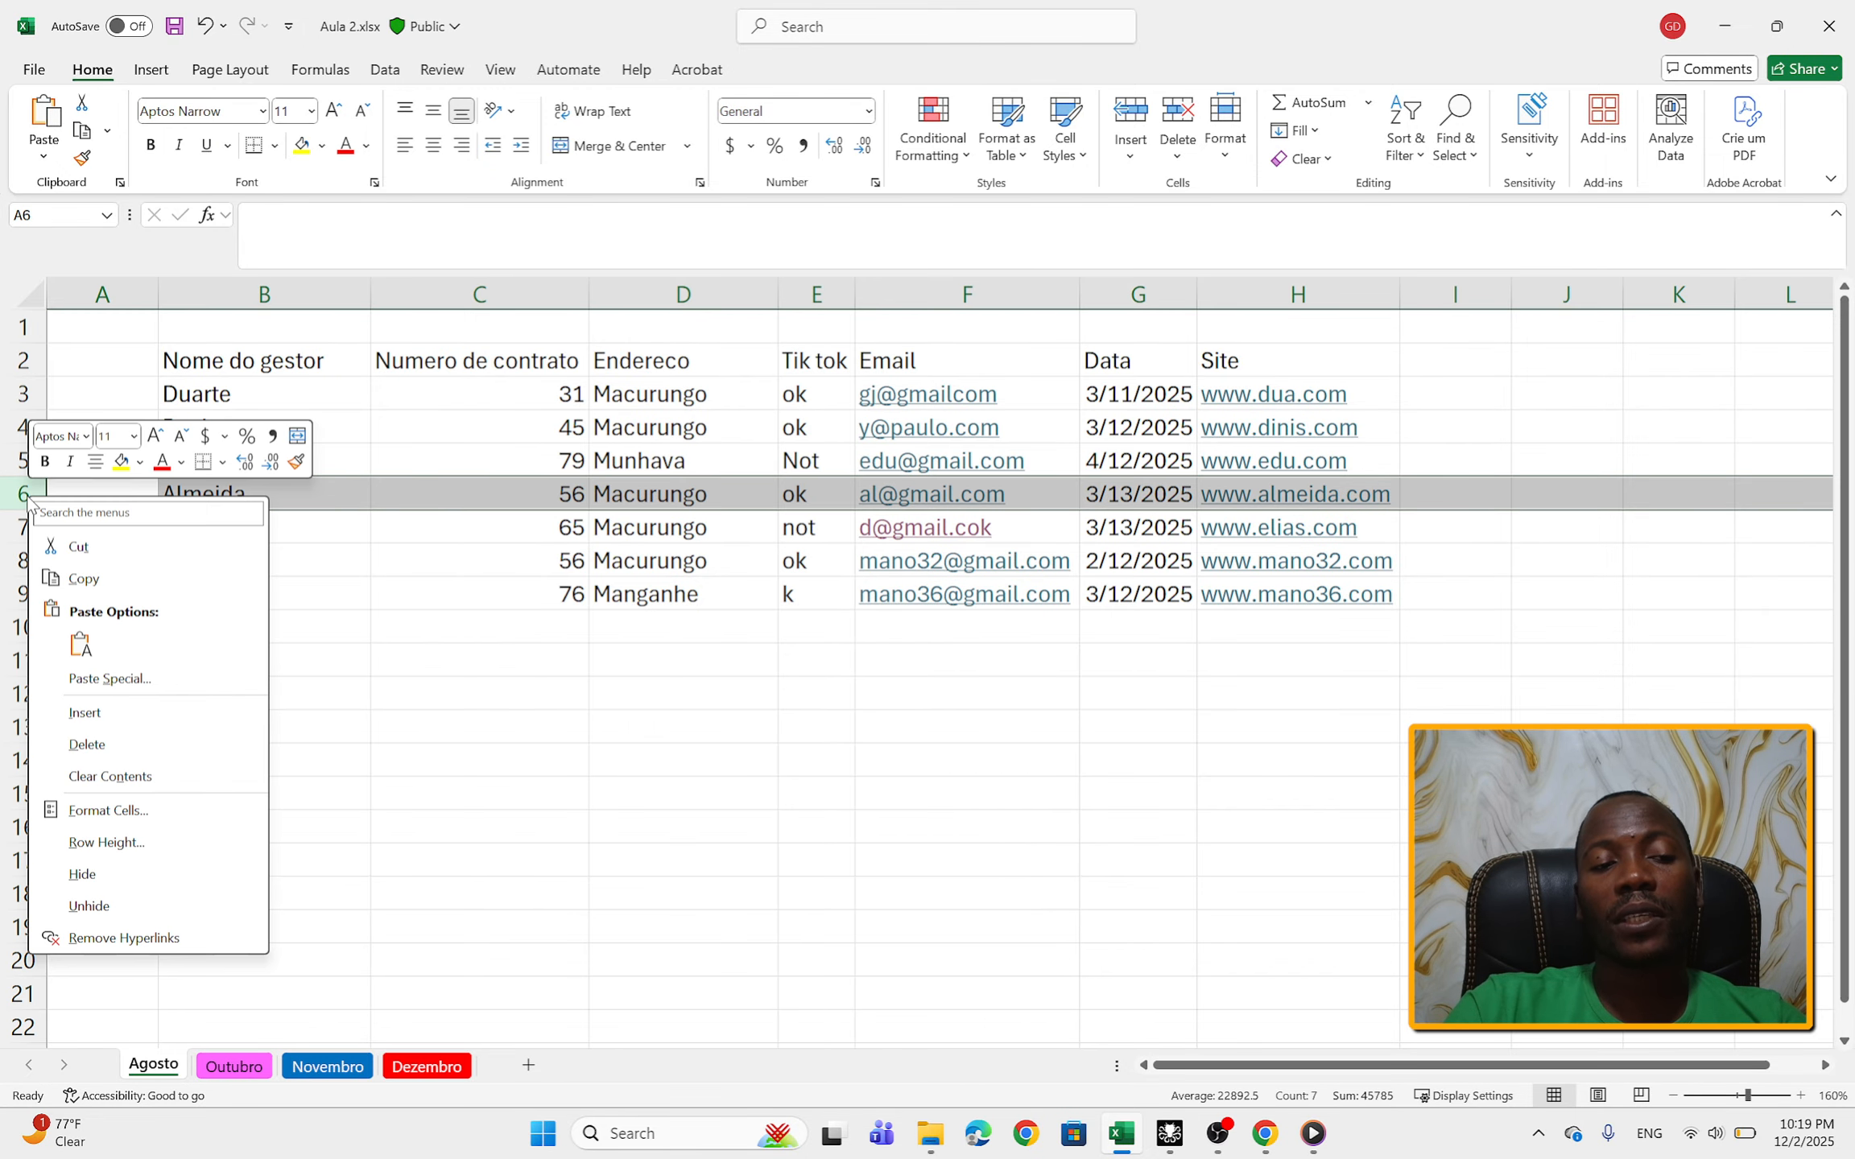
pyautogui.click(95, 715)
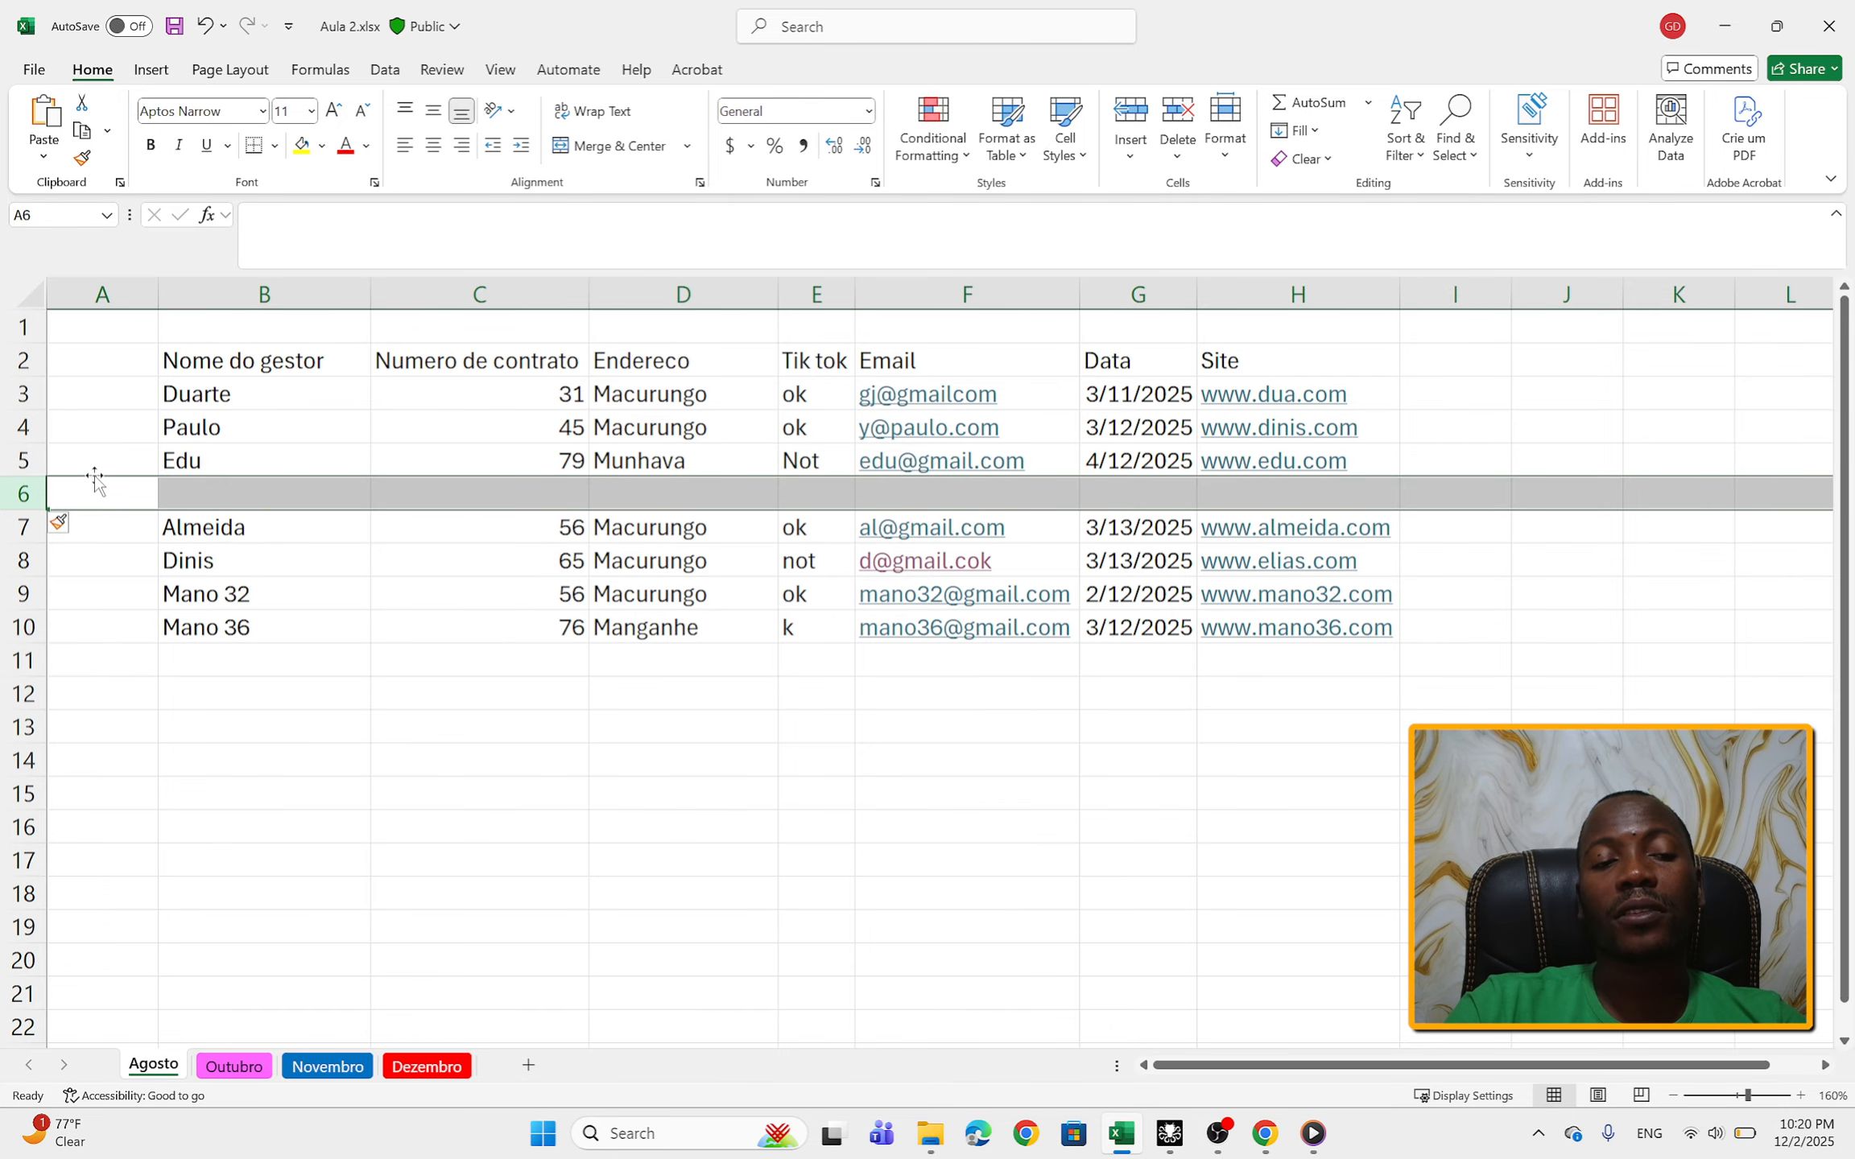
pyautogui.click(742, 701)
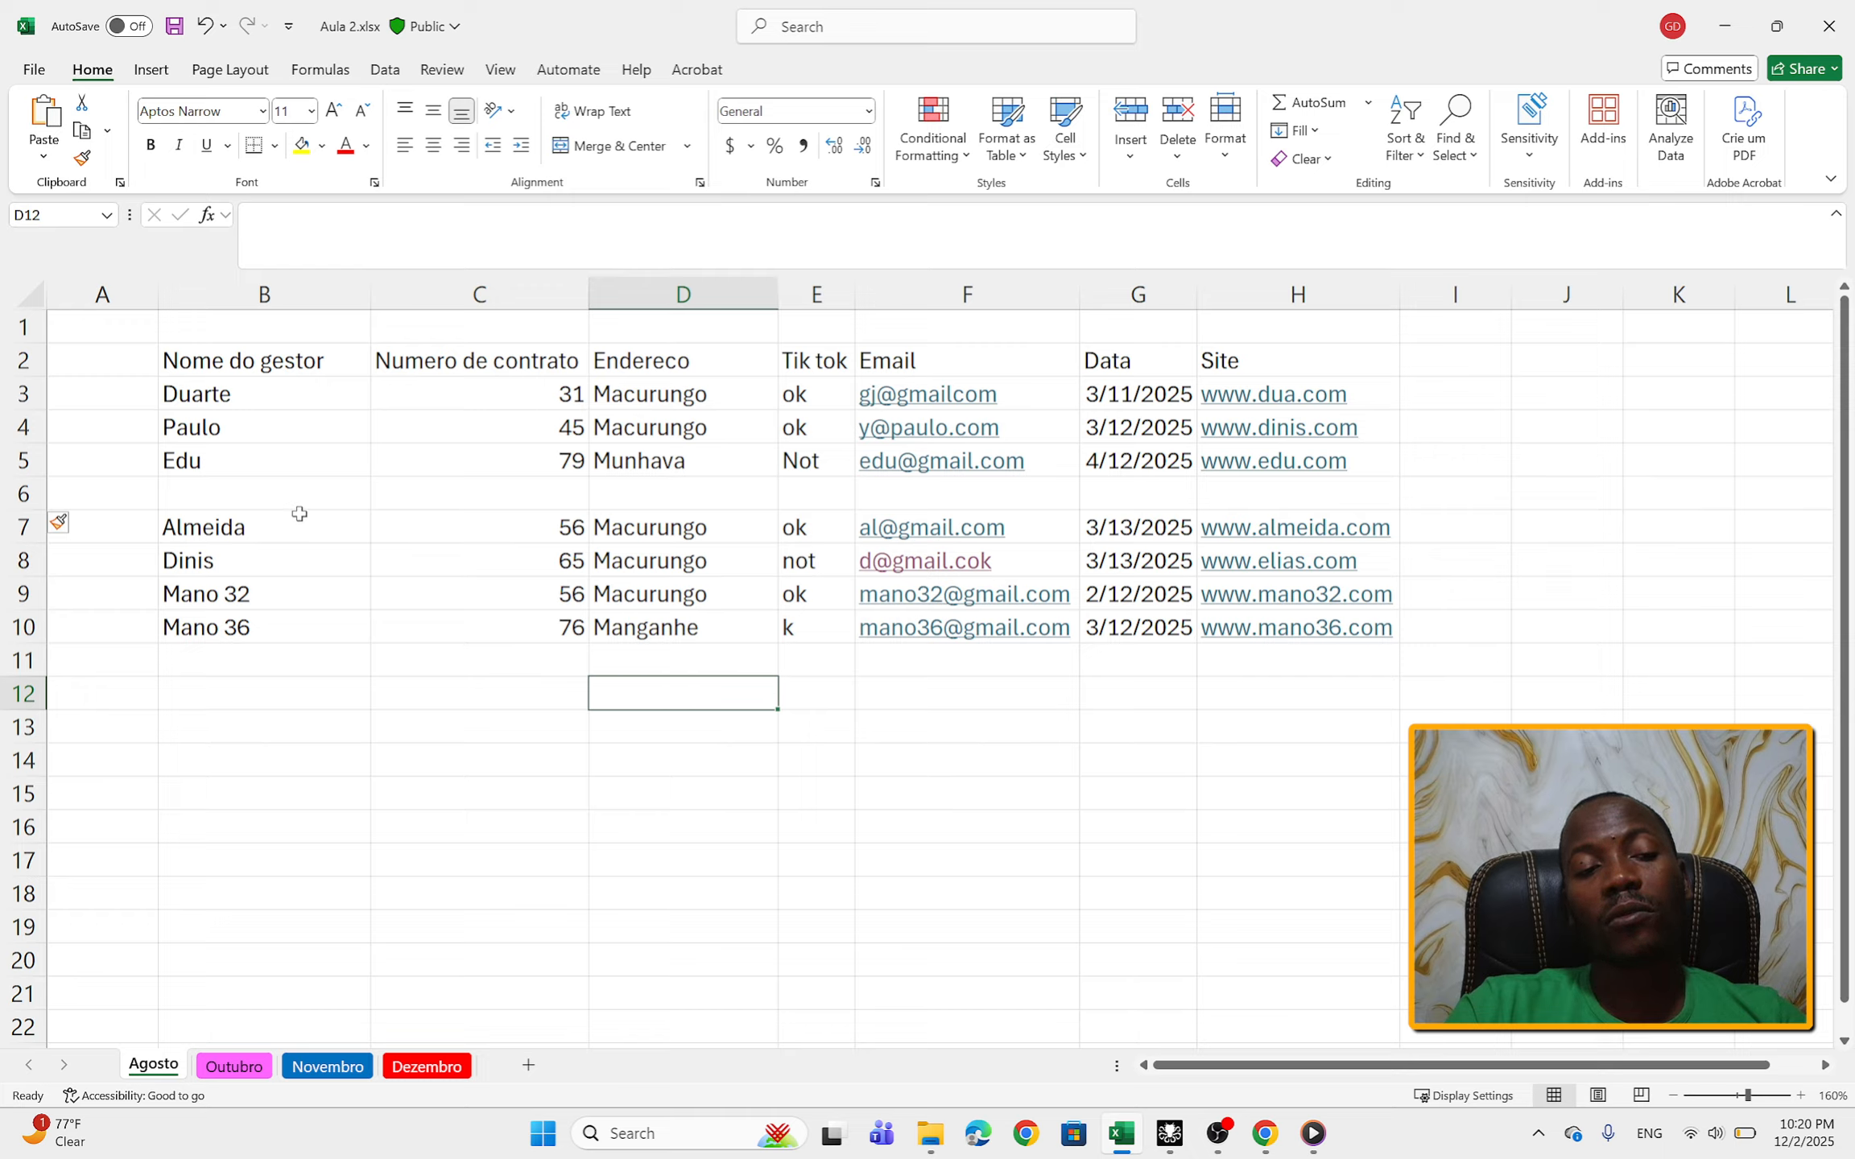
# Step: Delete the entire blank row 6 from the manager table
pyautogui.moveTo(206, 501); pyautogui.dragTo(471, 512)
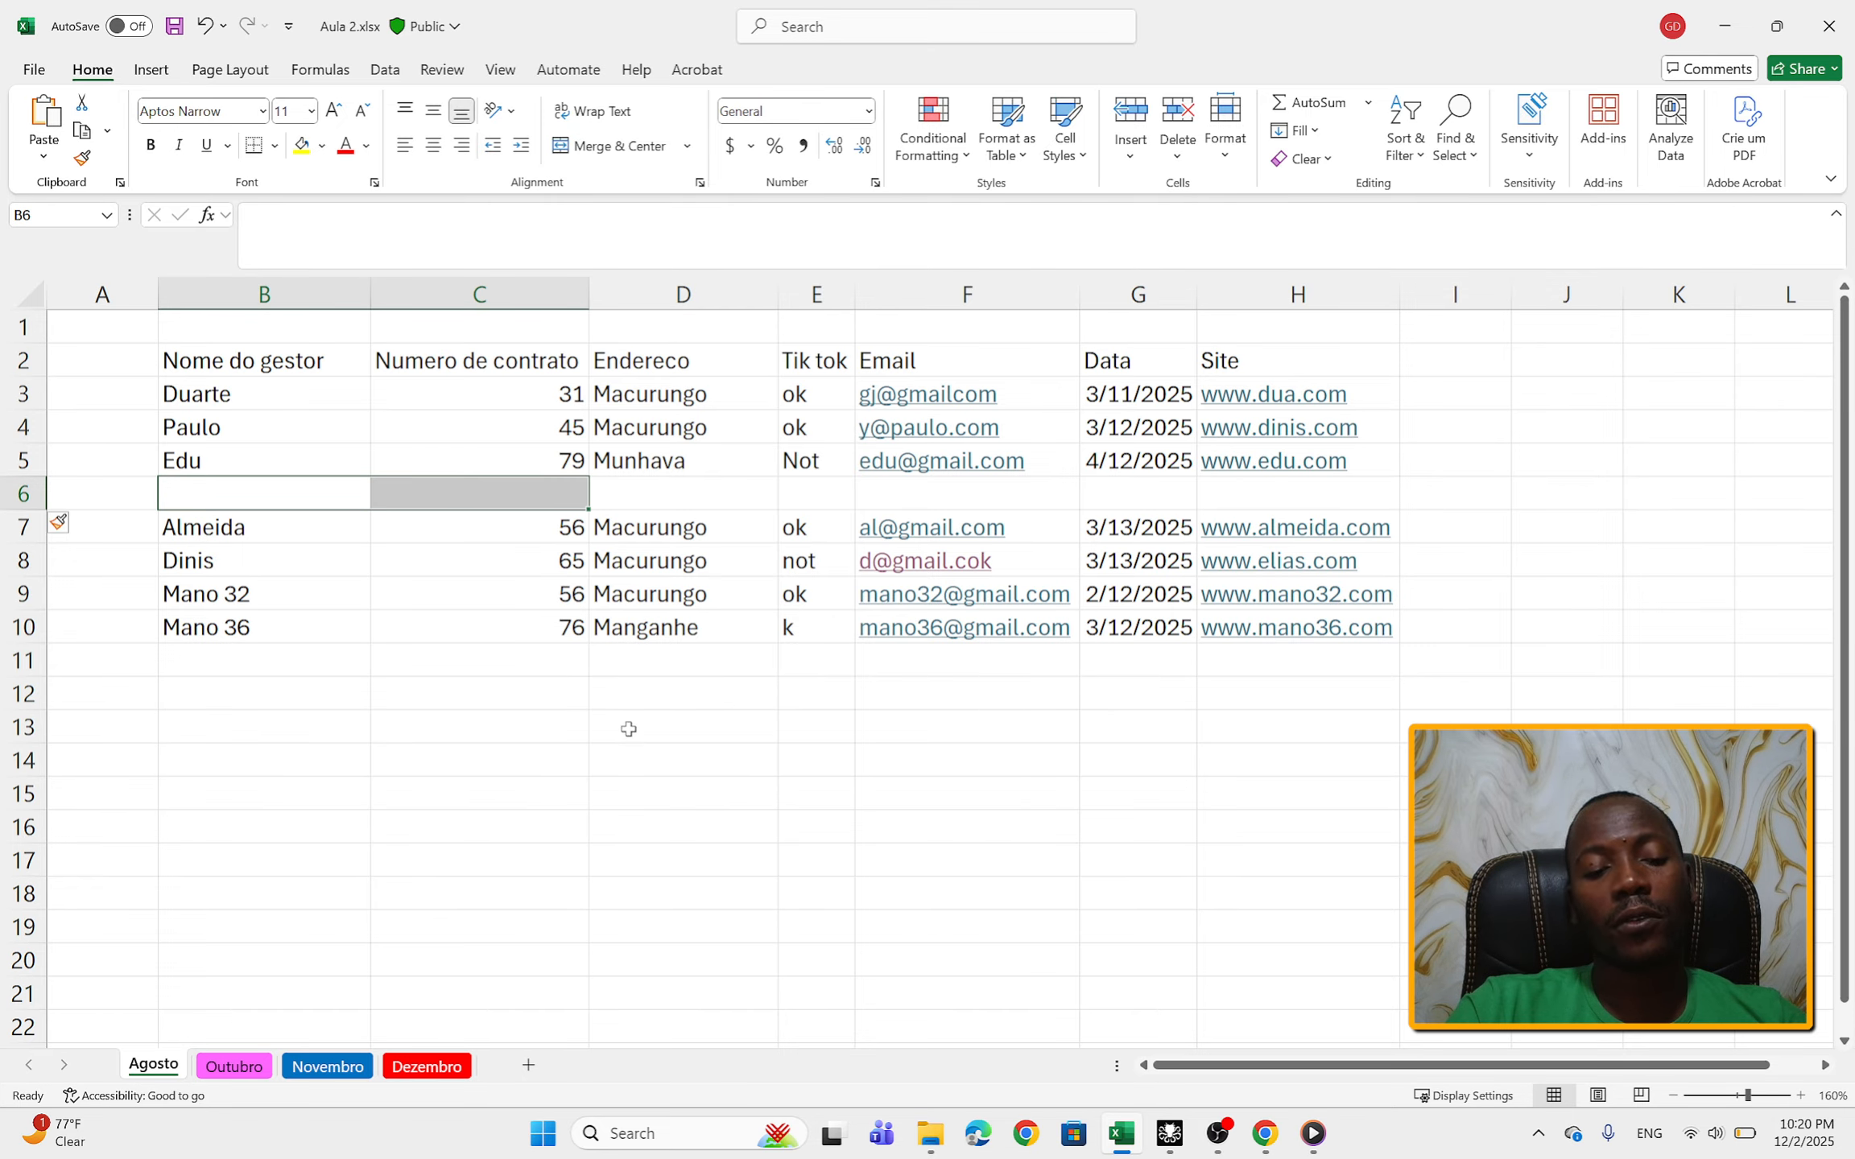
pyautogui.hotkey('shift', 'space')
pyautogui.hotkey('ctrl', '-')
pyautogui.click(742, 694)
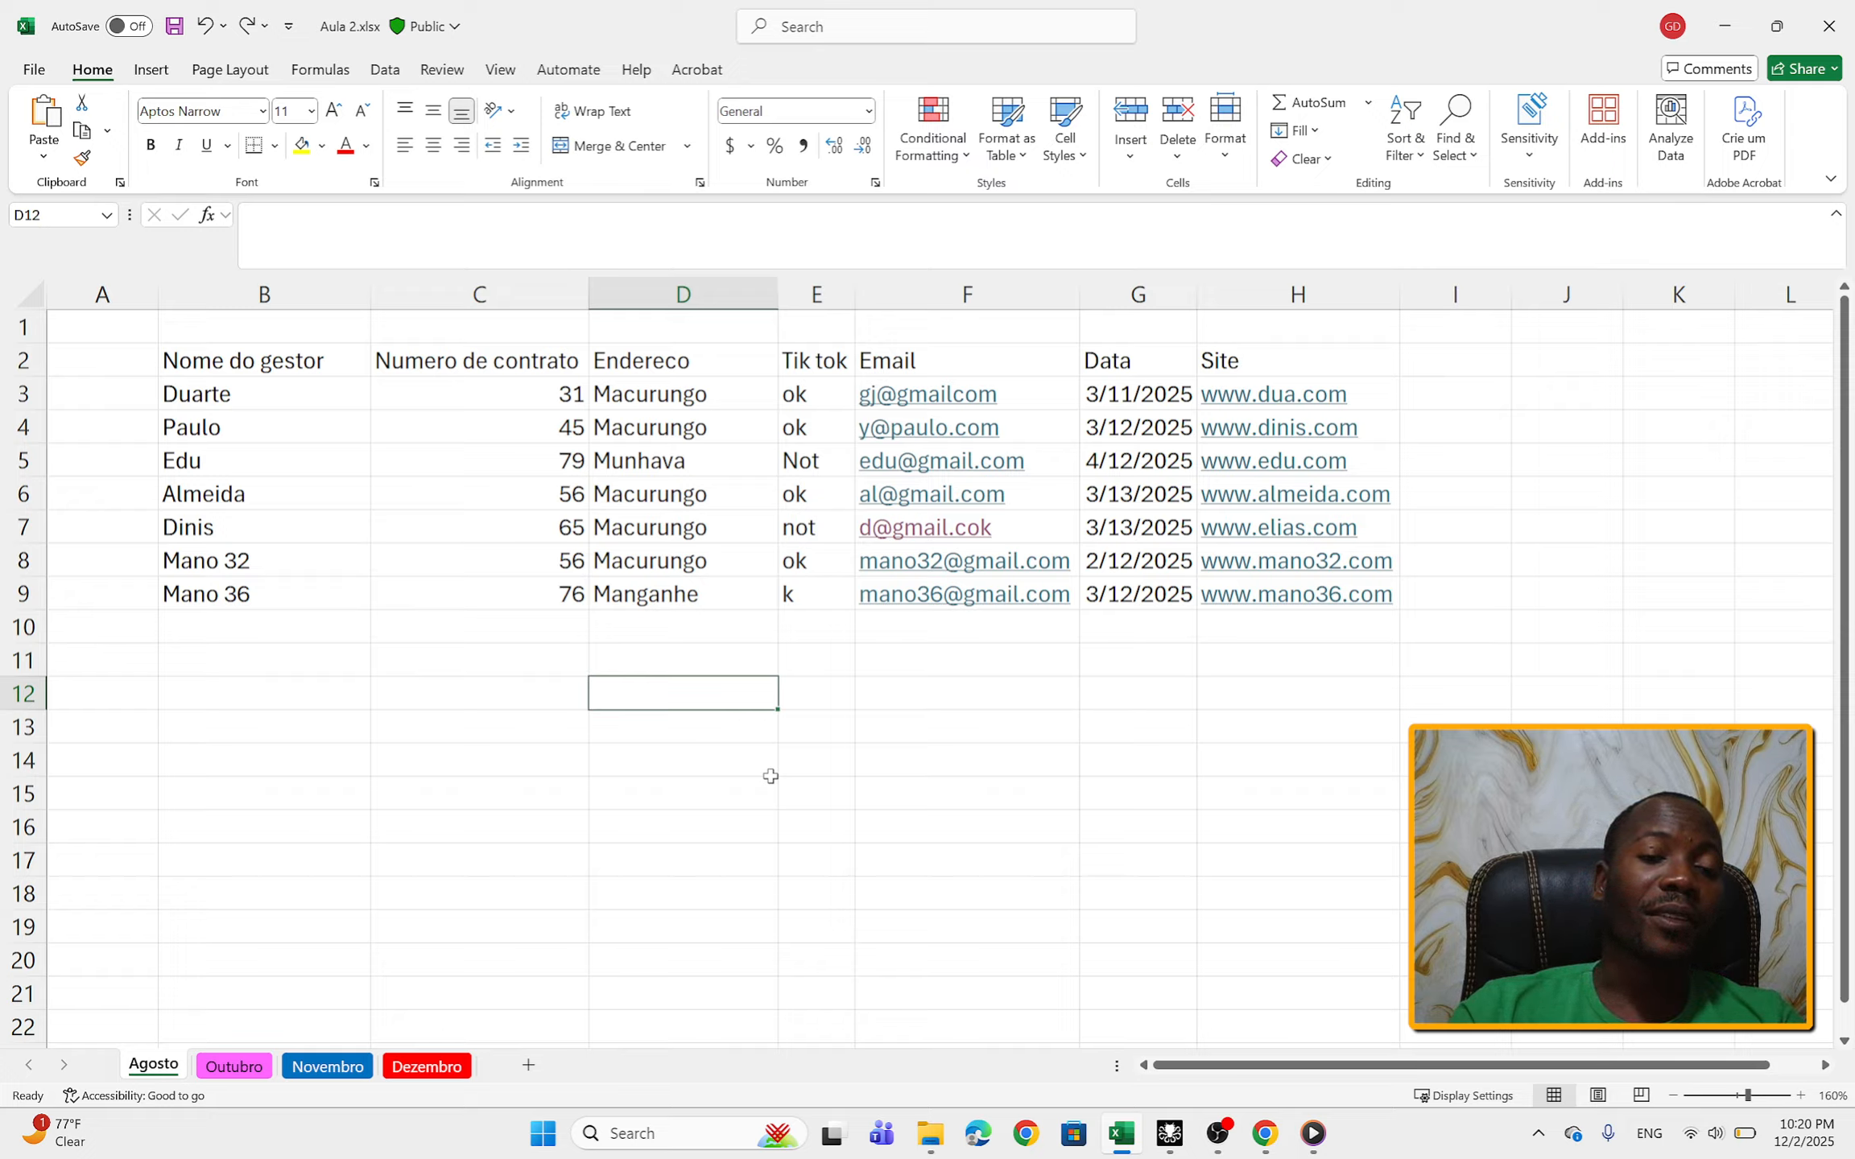
pyautogui.click(696, 549)
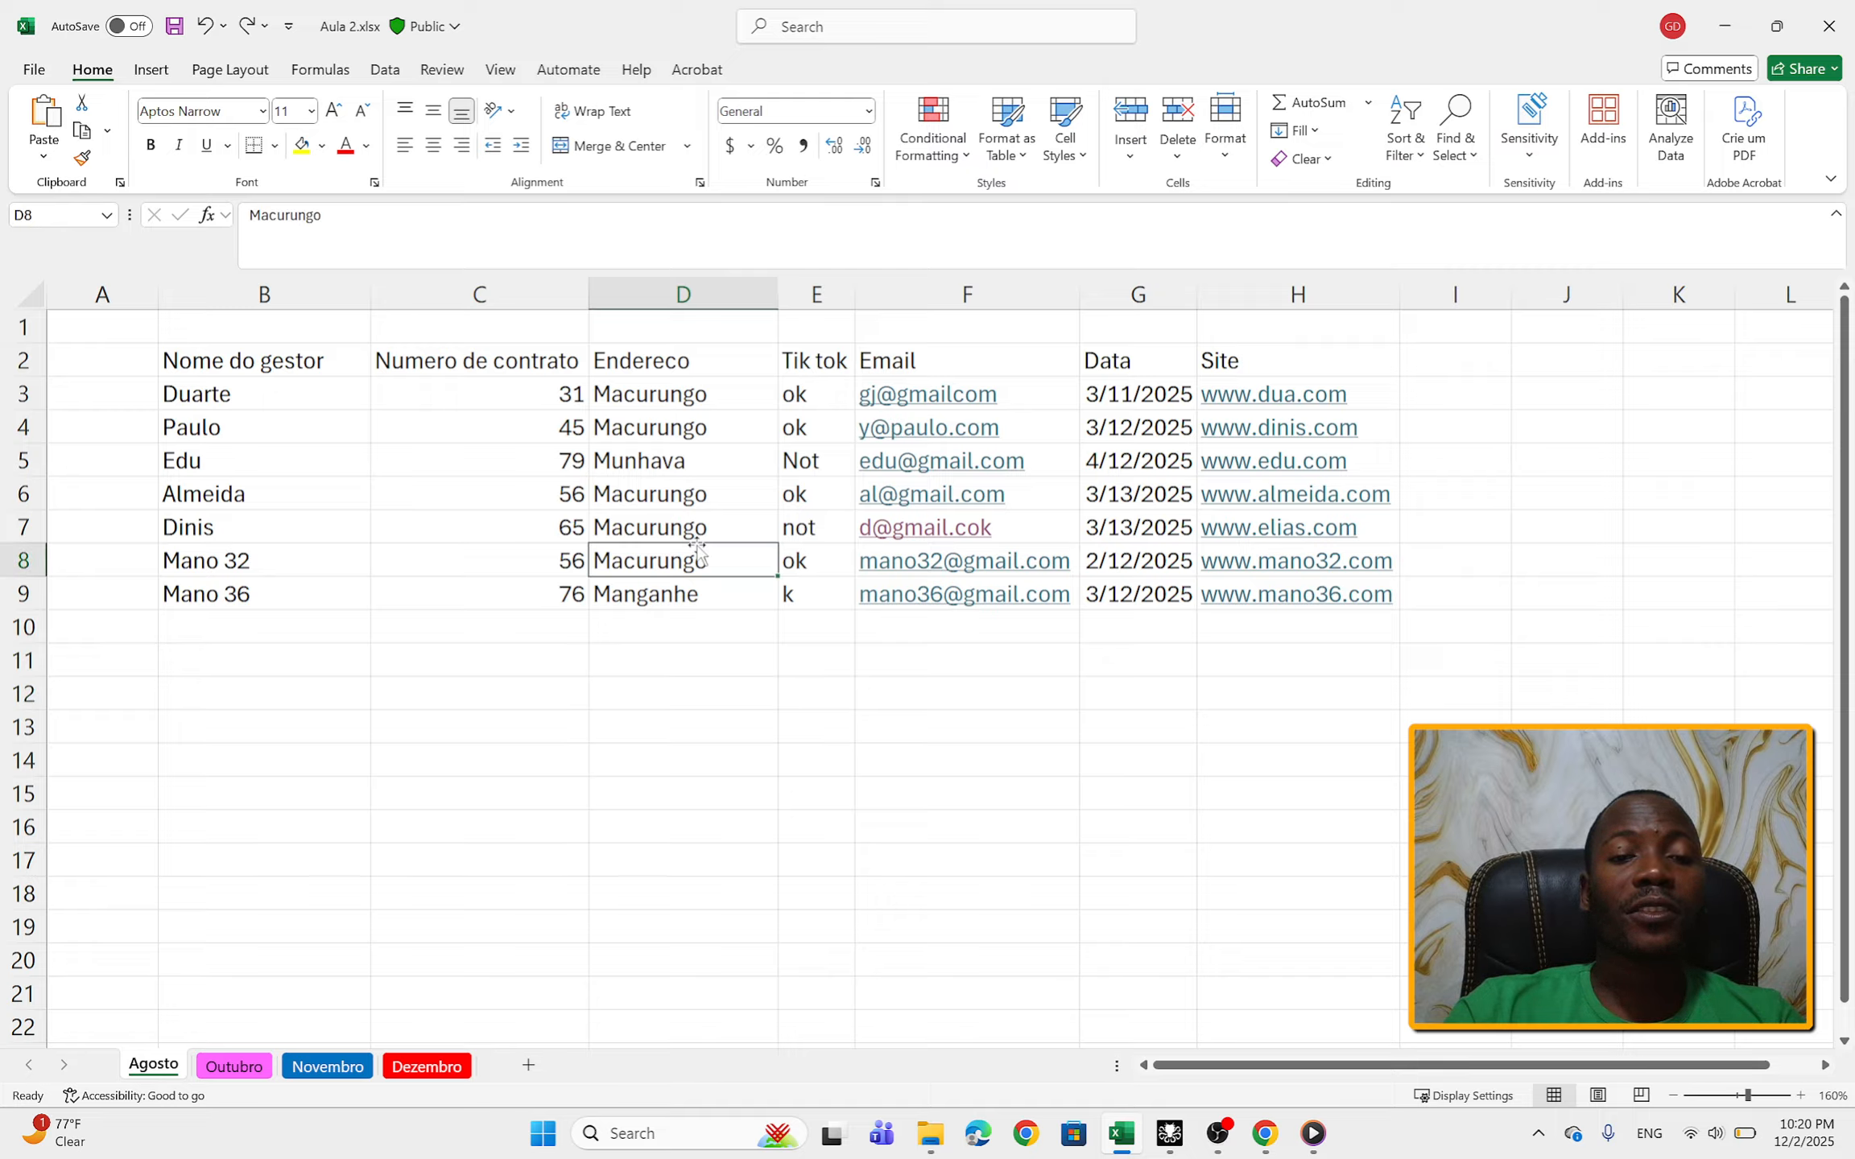
pyautogui.click(688, 363)
pyautogui.write('e')
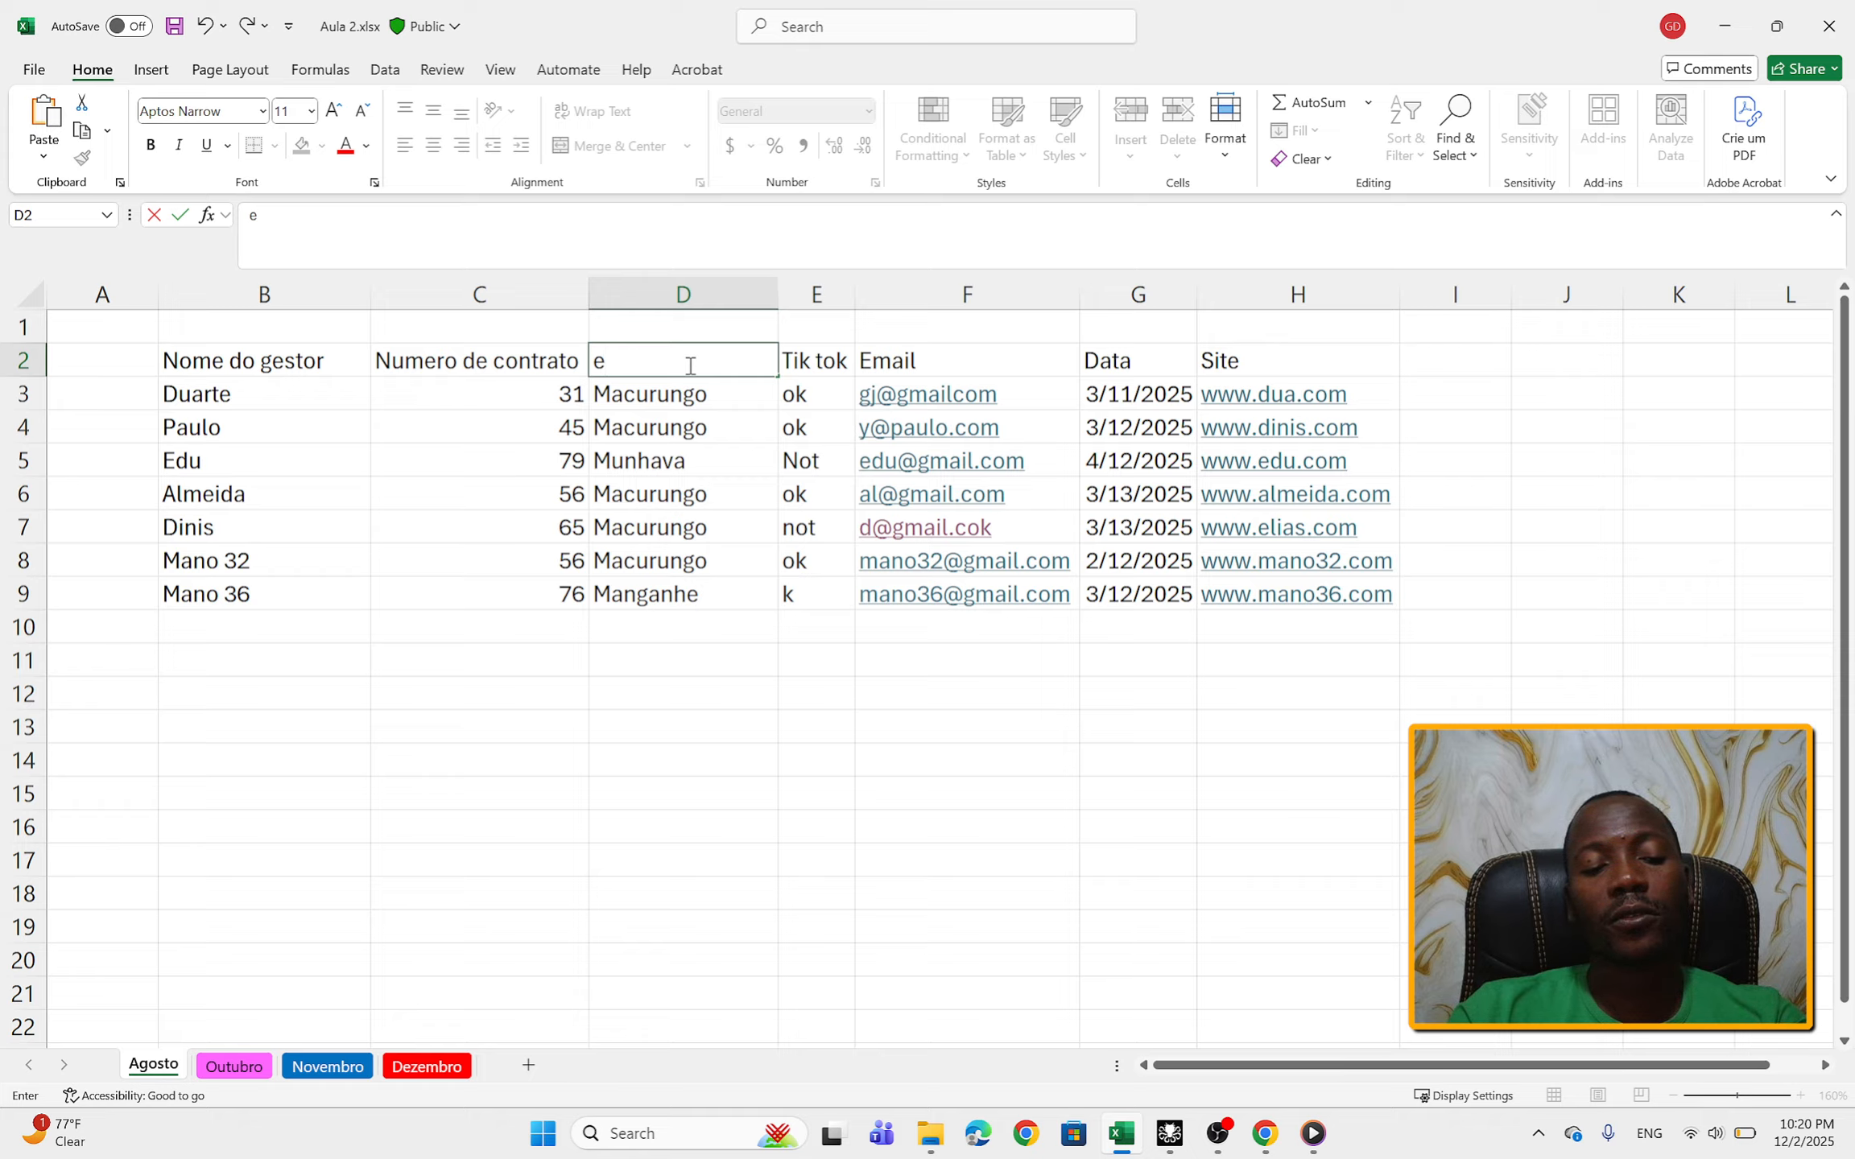
pyautogui.press('Escape')
pyautogui.click(757, 792)
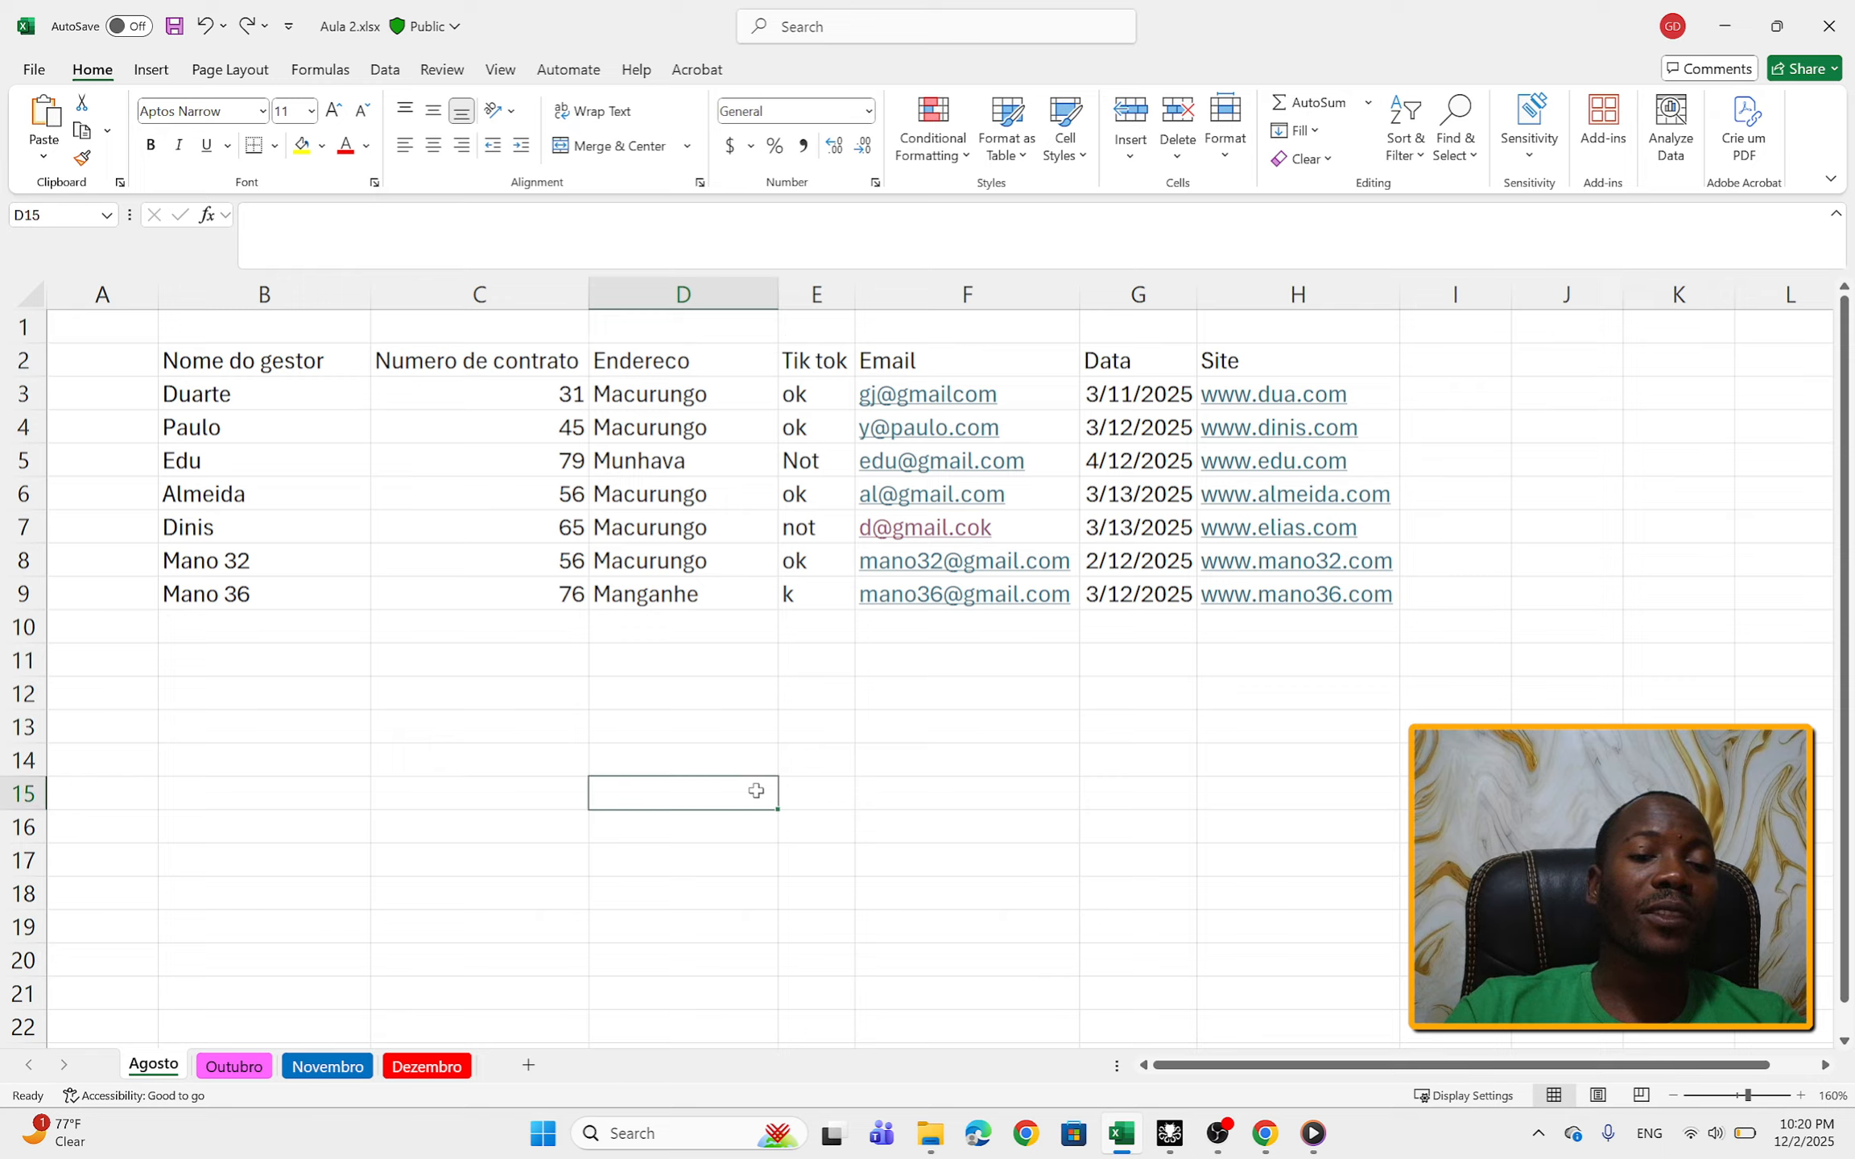
# Step: Replace the Endereco header in cell D2 with e and undo that entry
pyautogui.click(659, 375)
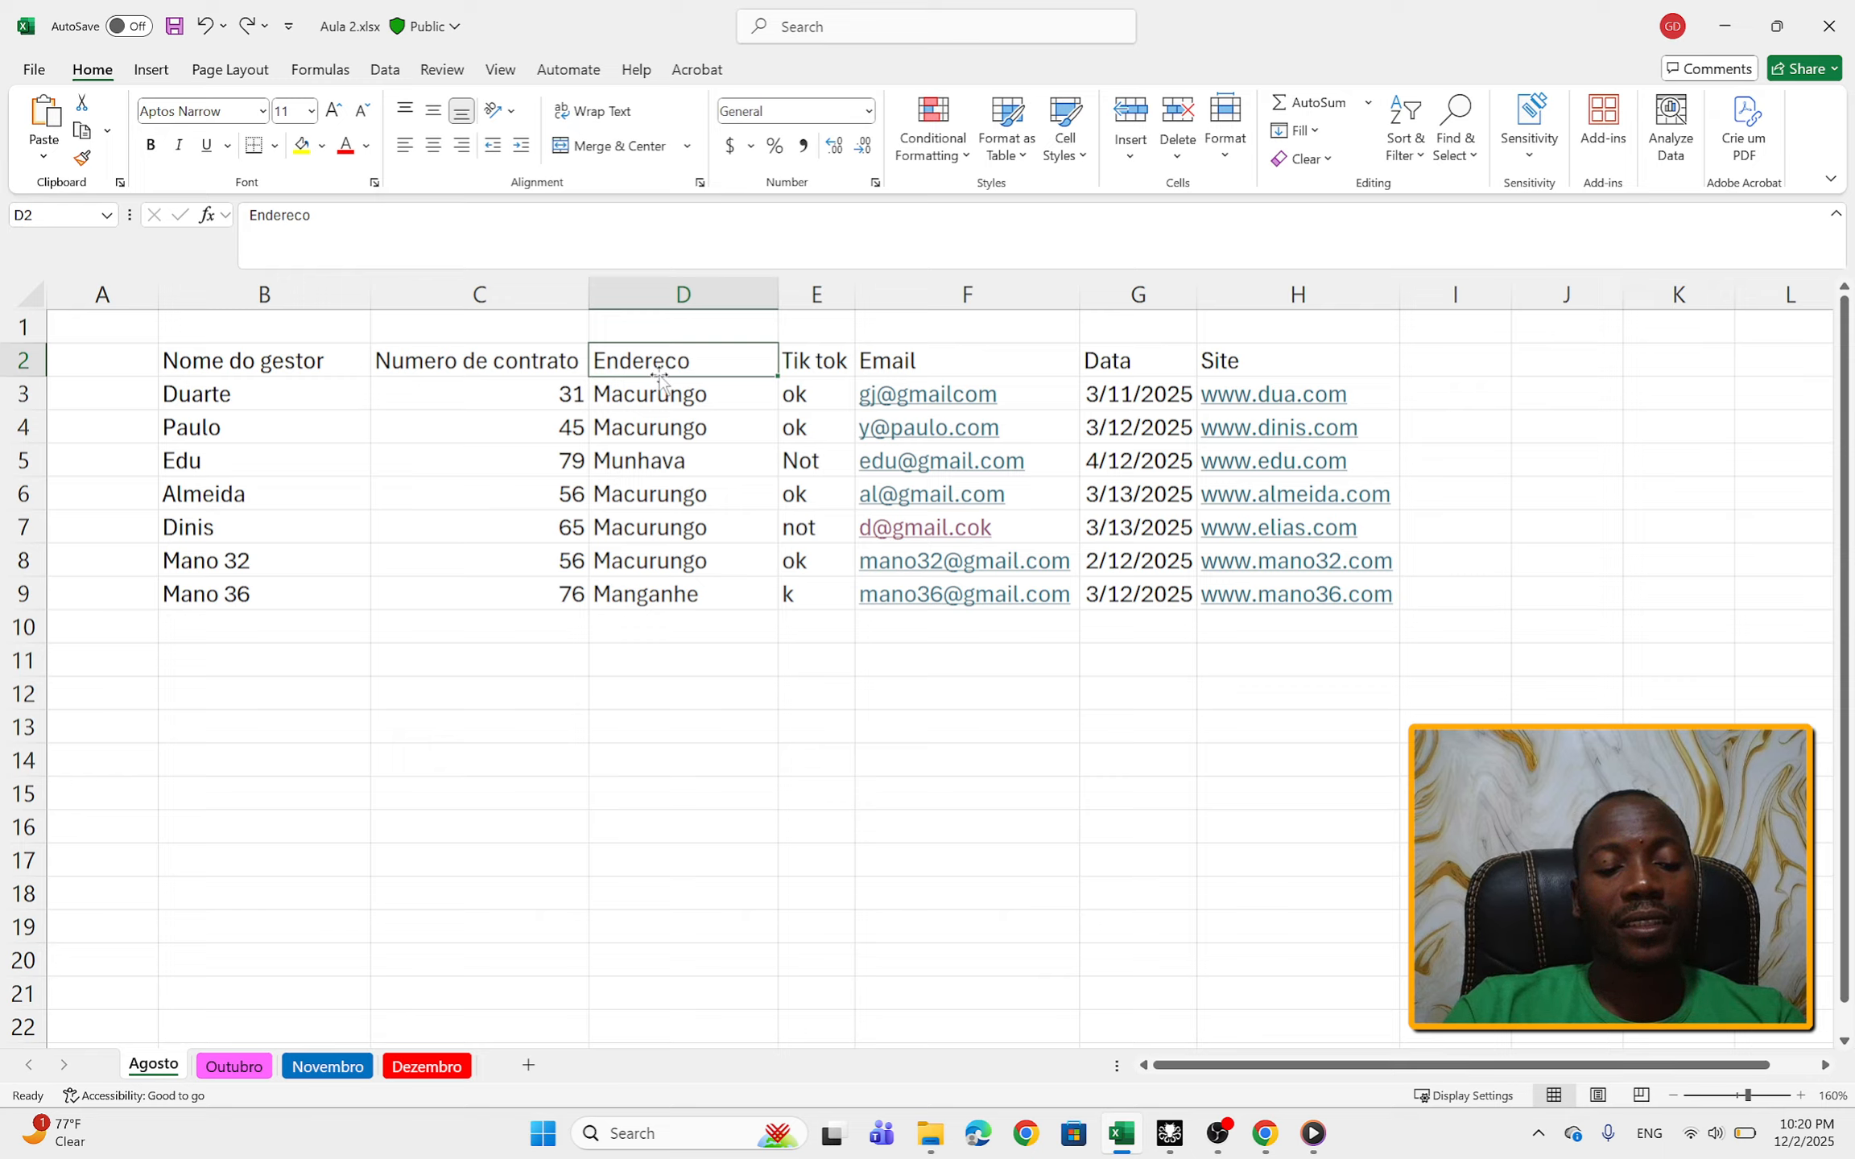
pyautogui.write('e')
pyautogui.press('Return')
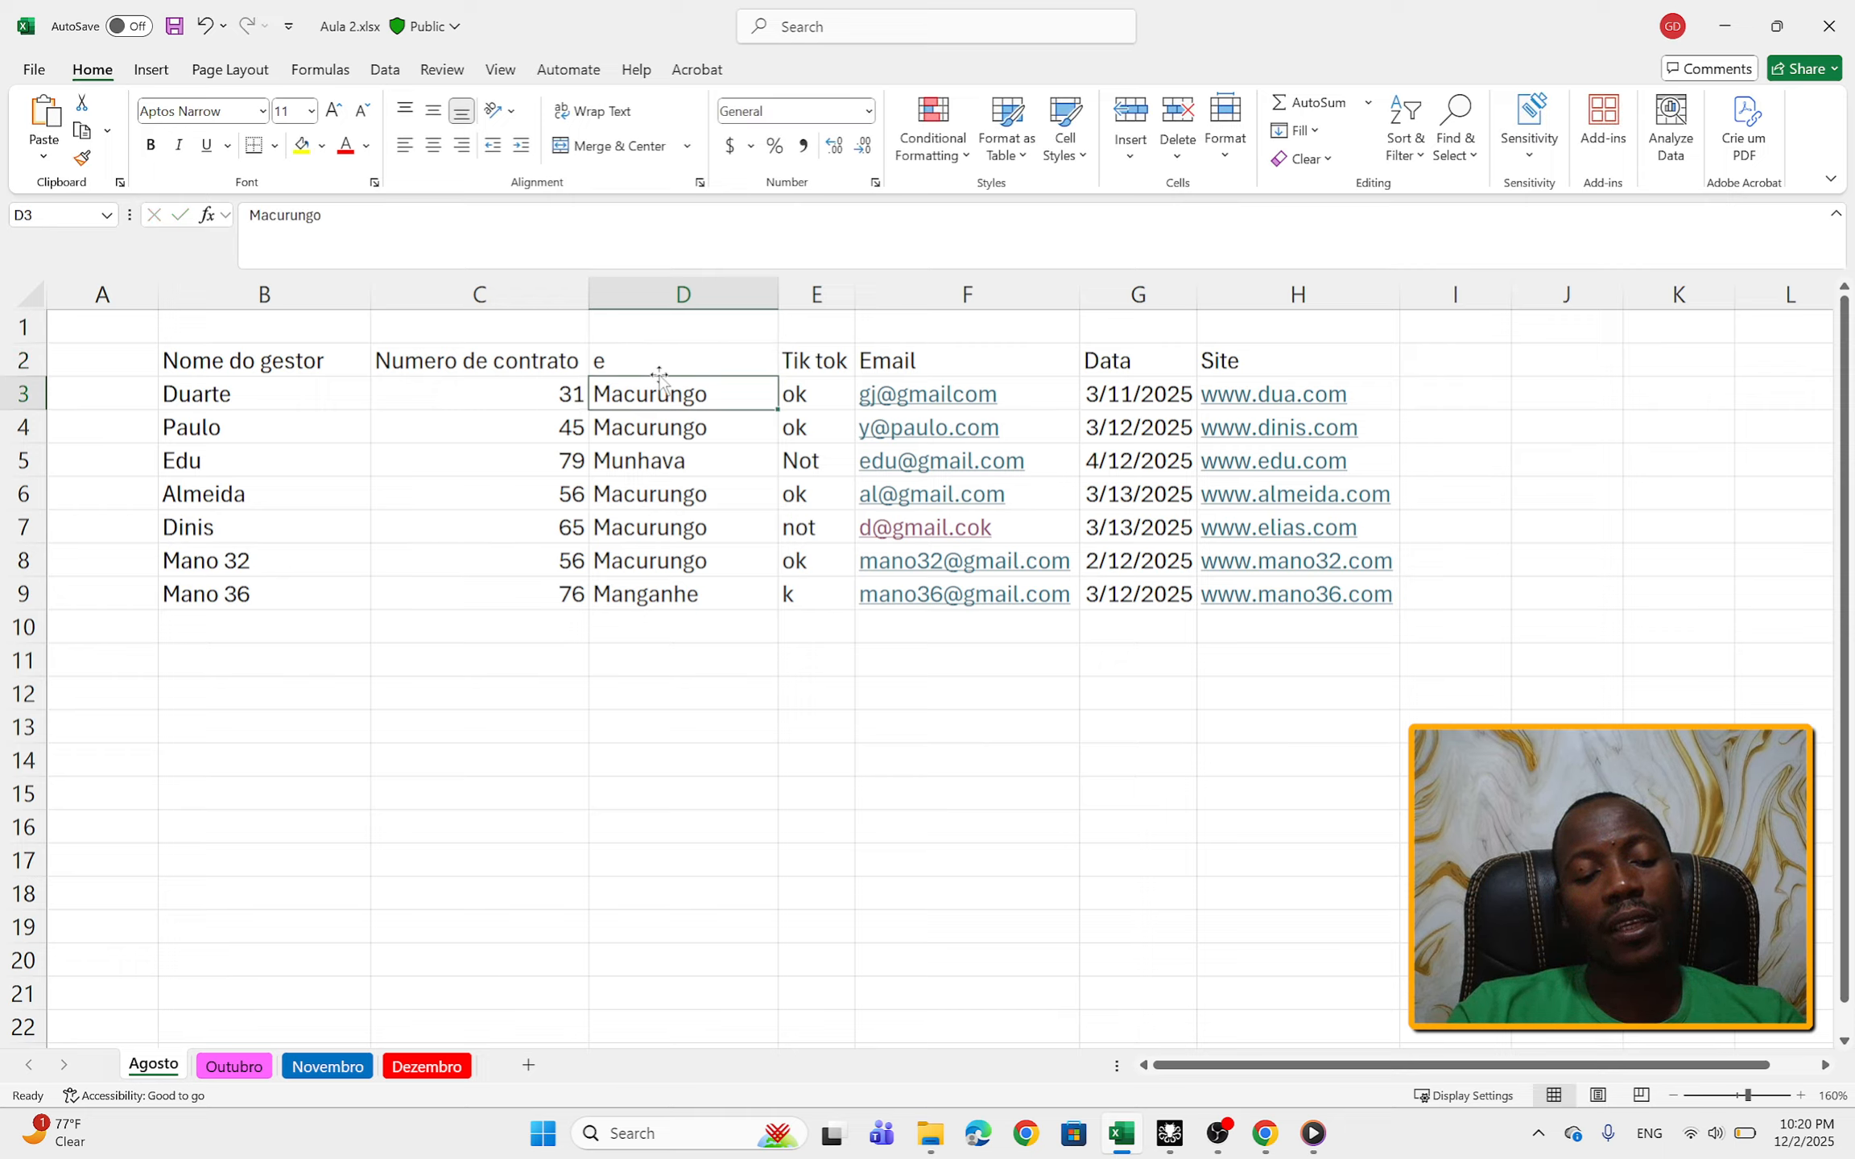
pyautogui.hotkey('ctrl', 'z')
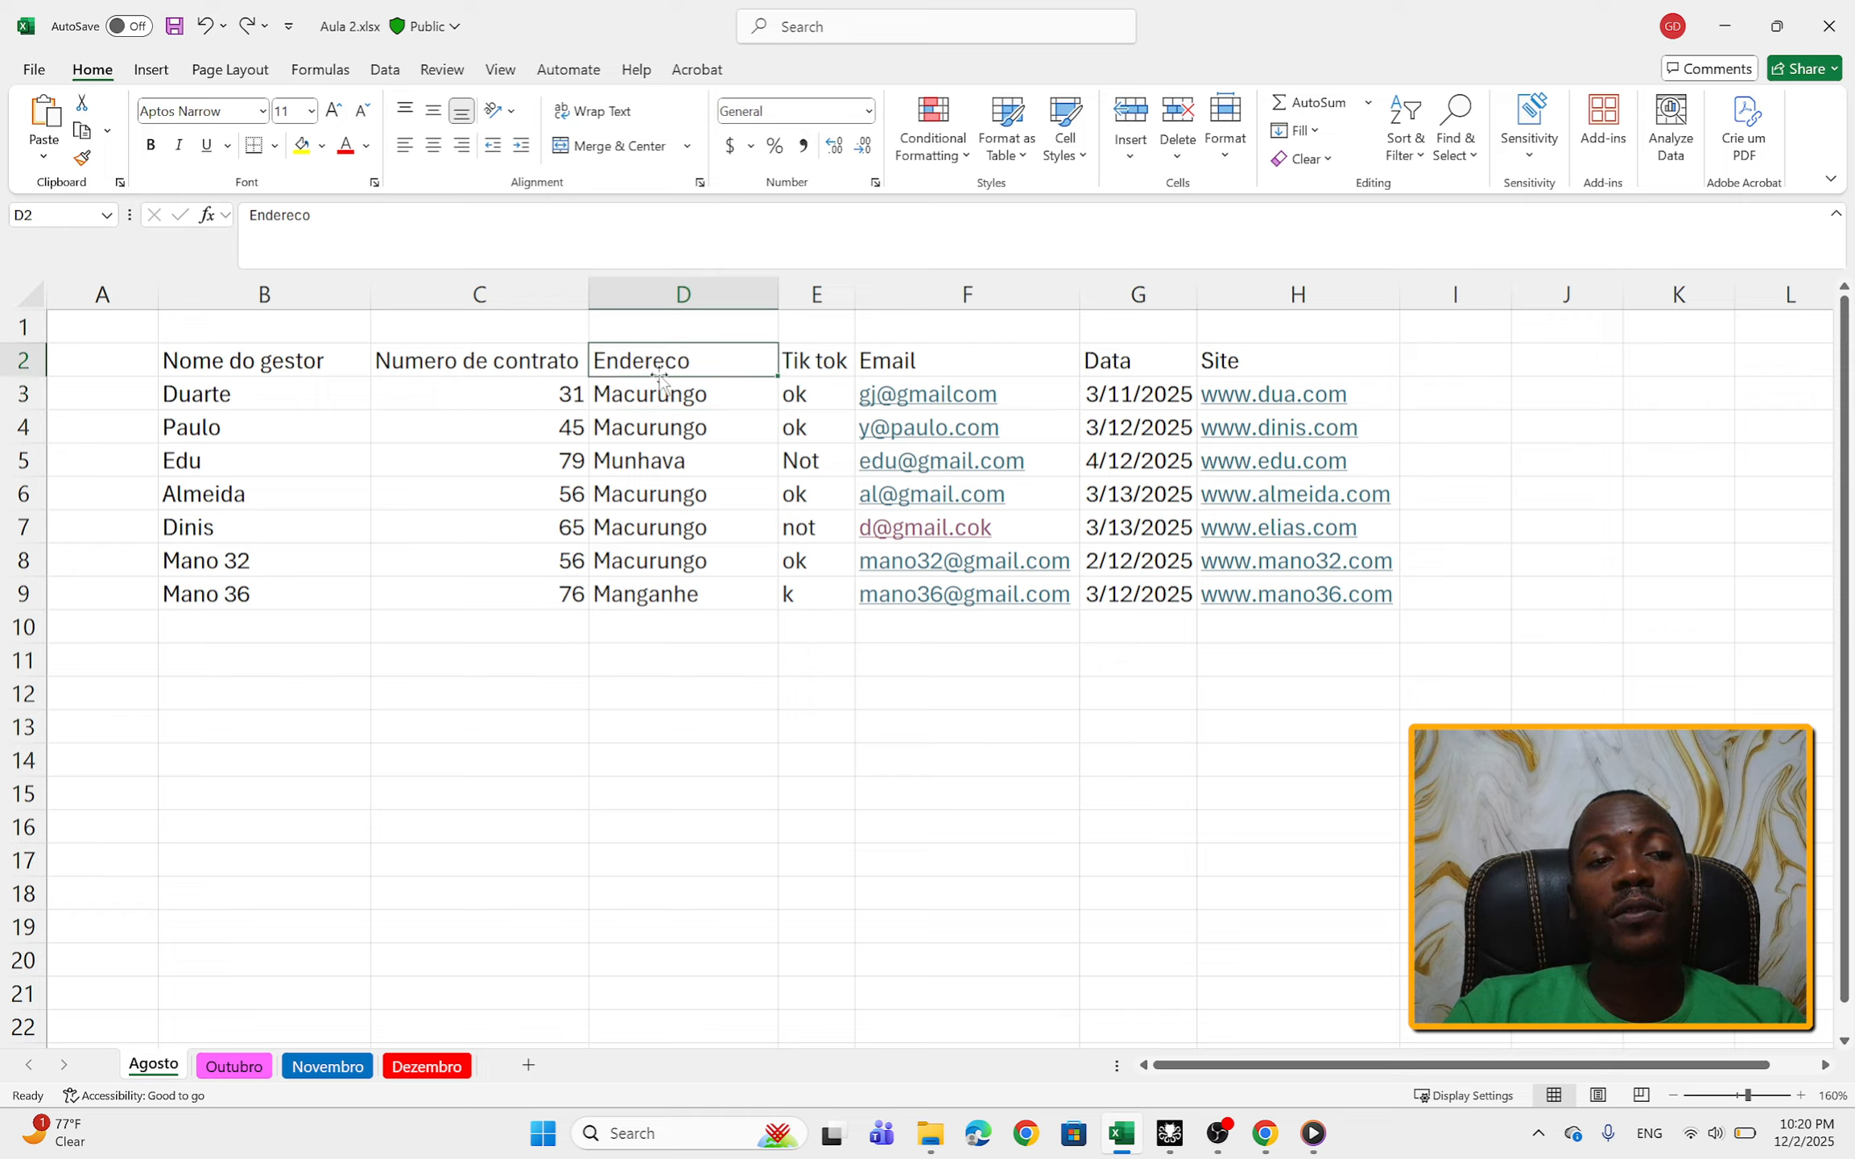
# Step: Redo and undo the header change in cell D2 twice, ending with the Endereco header restored
pyautogui.click(248, 26)
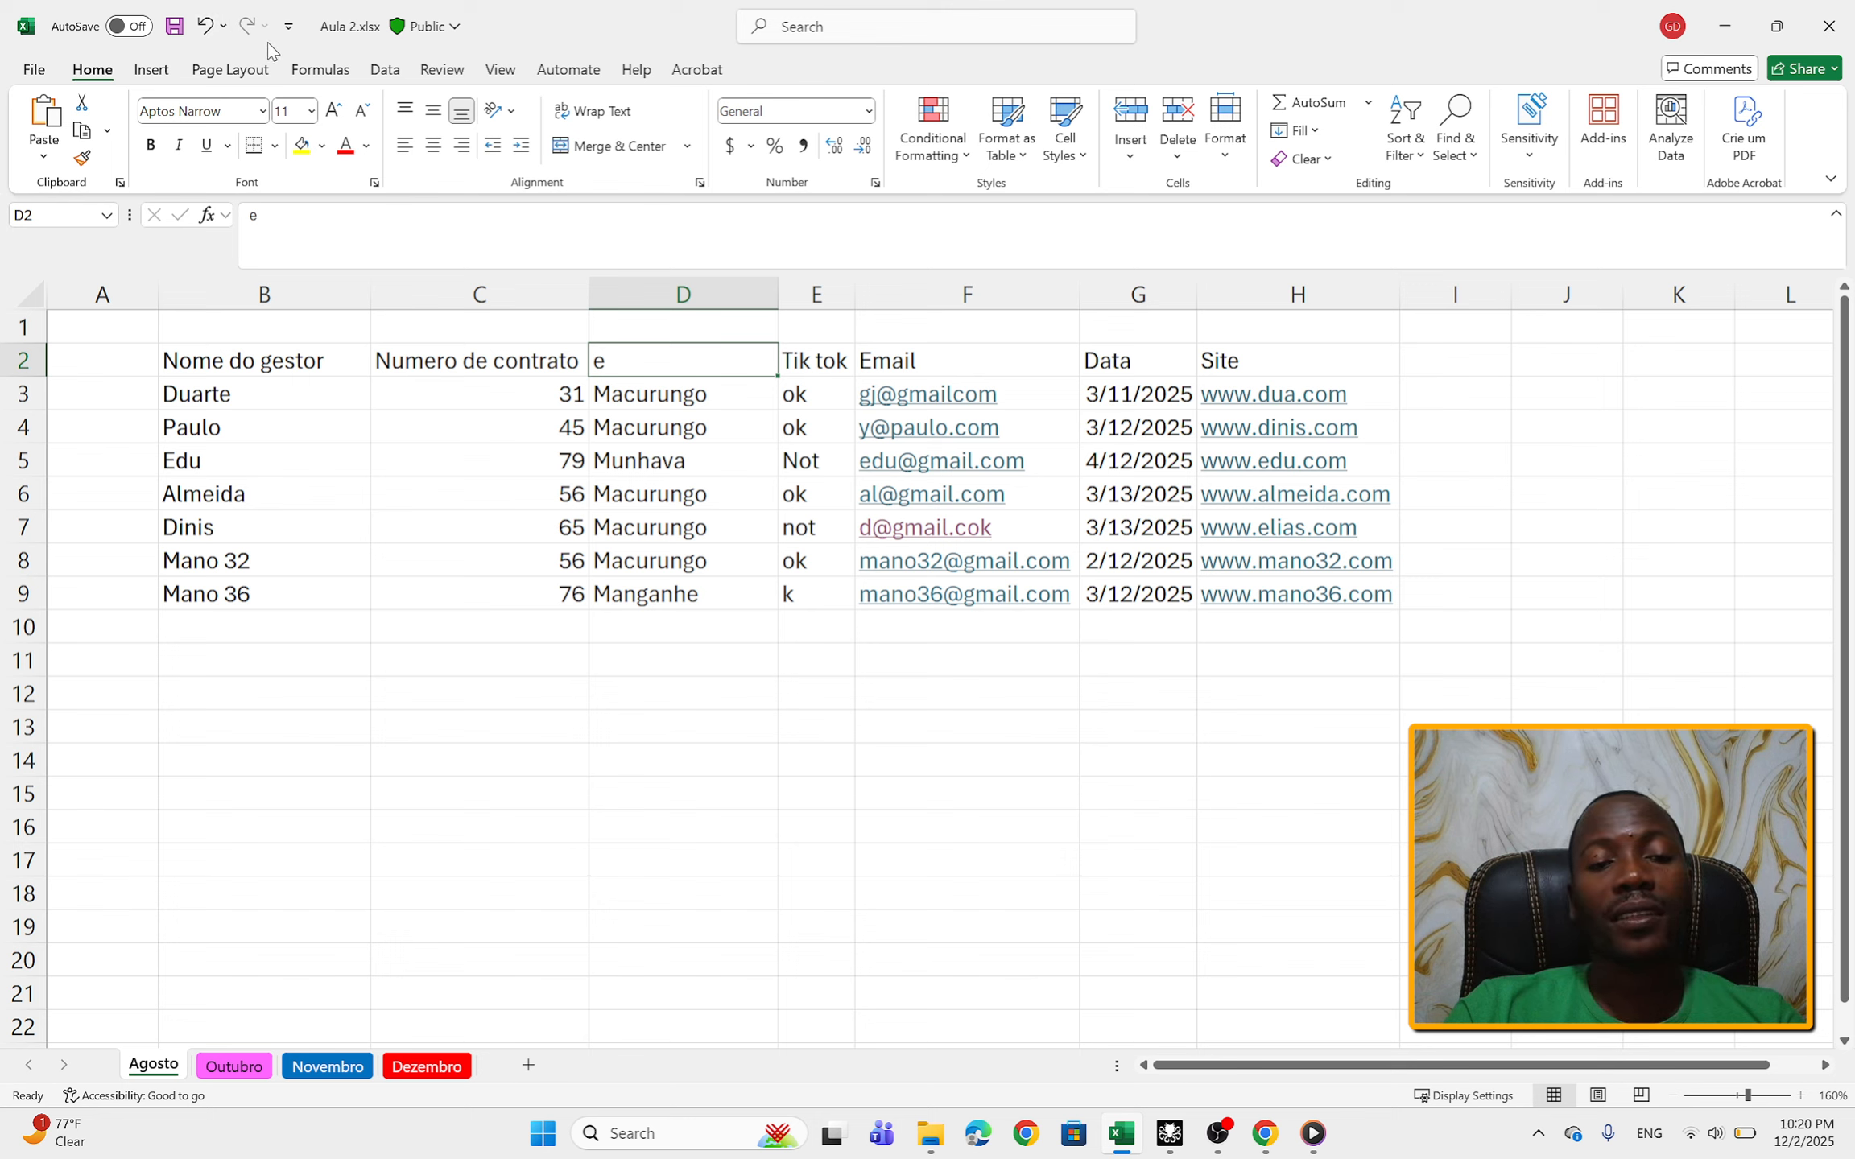
pyautogui.click(206, 31)
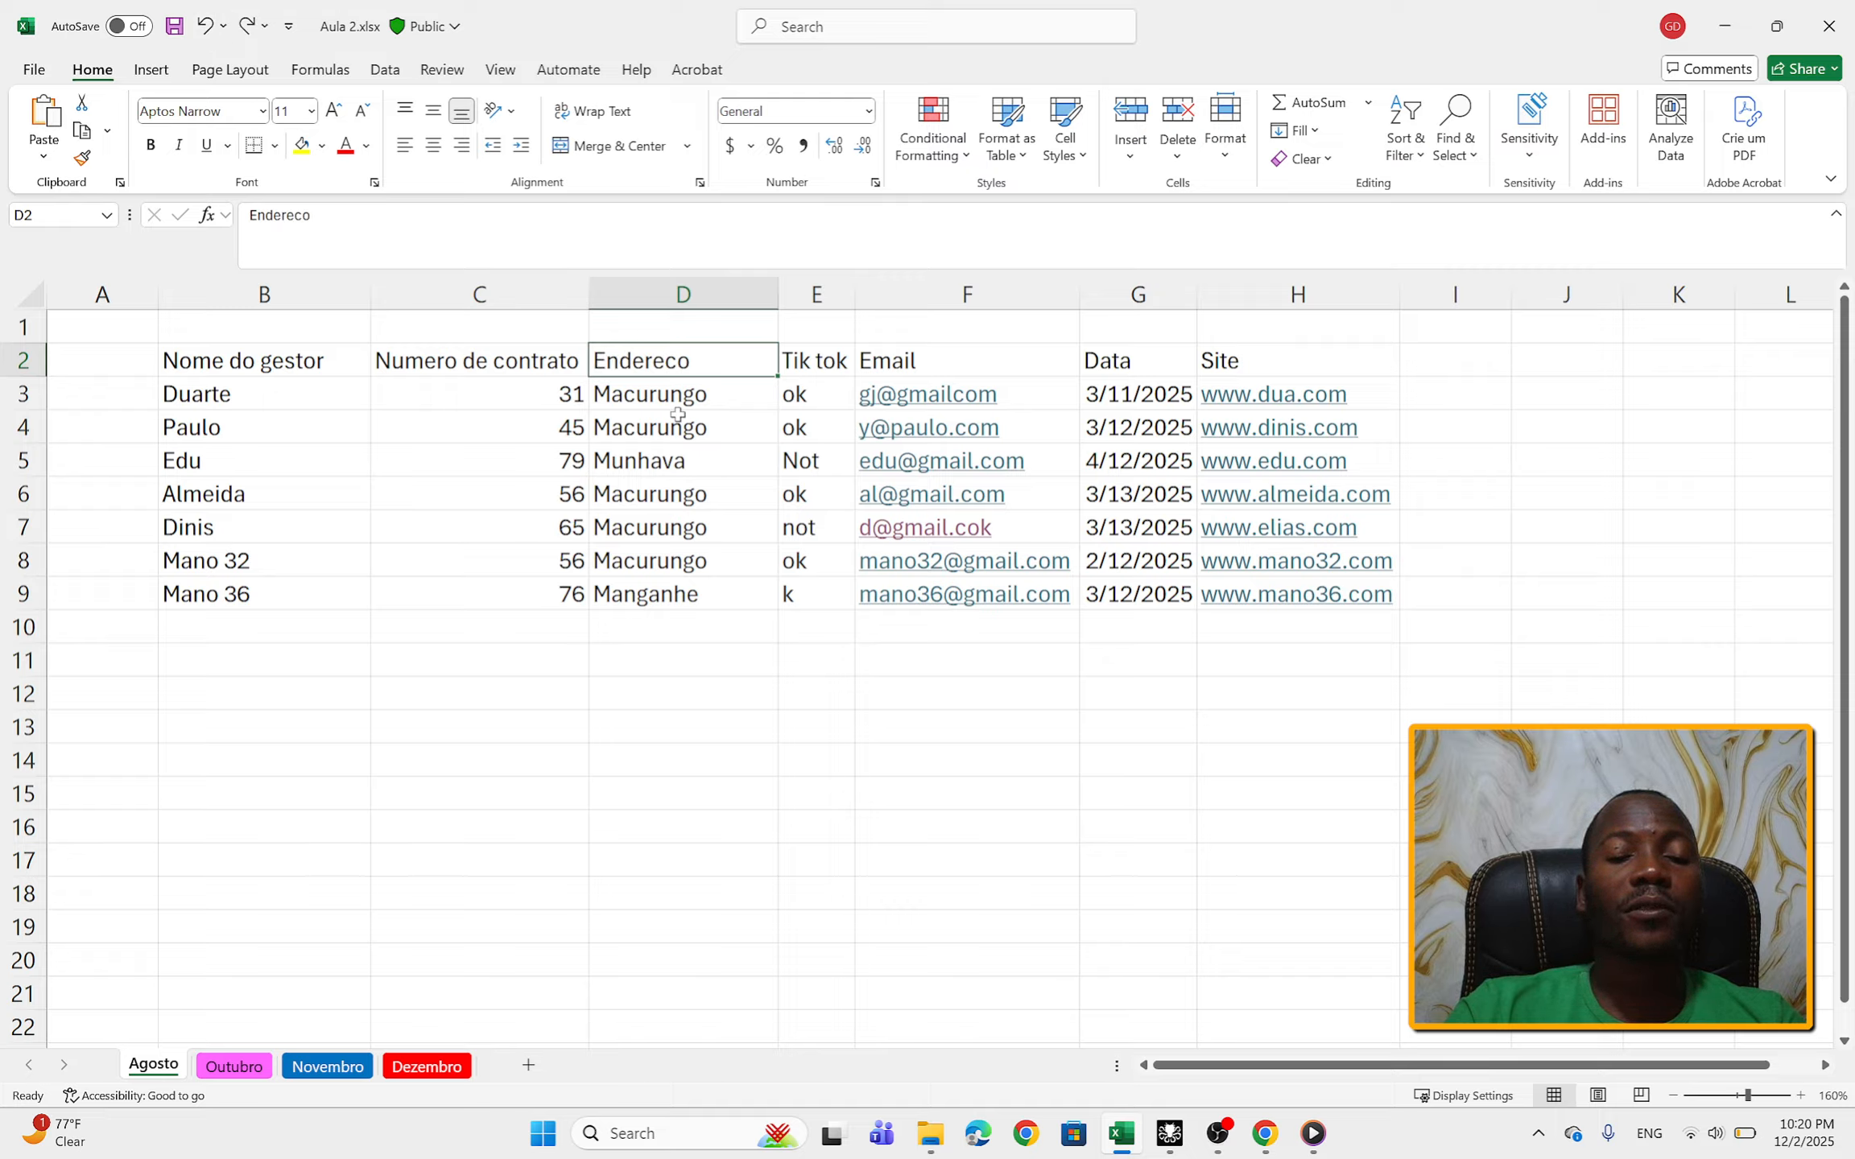
pyautogui.click(247, 40)
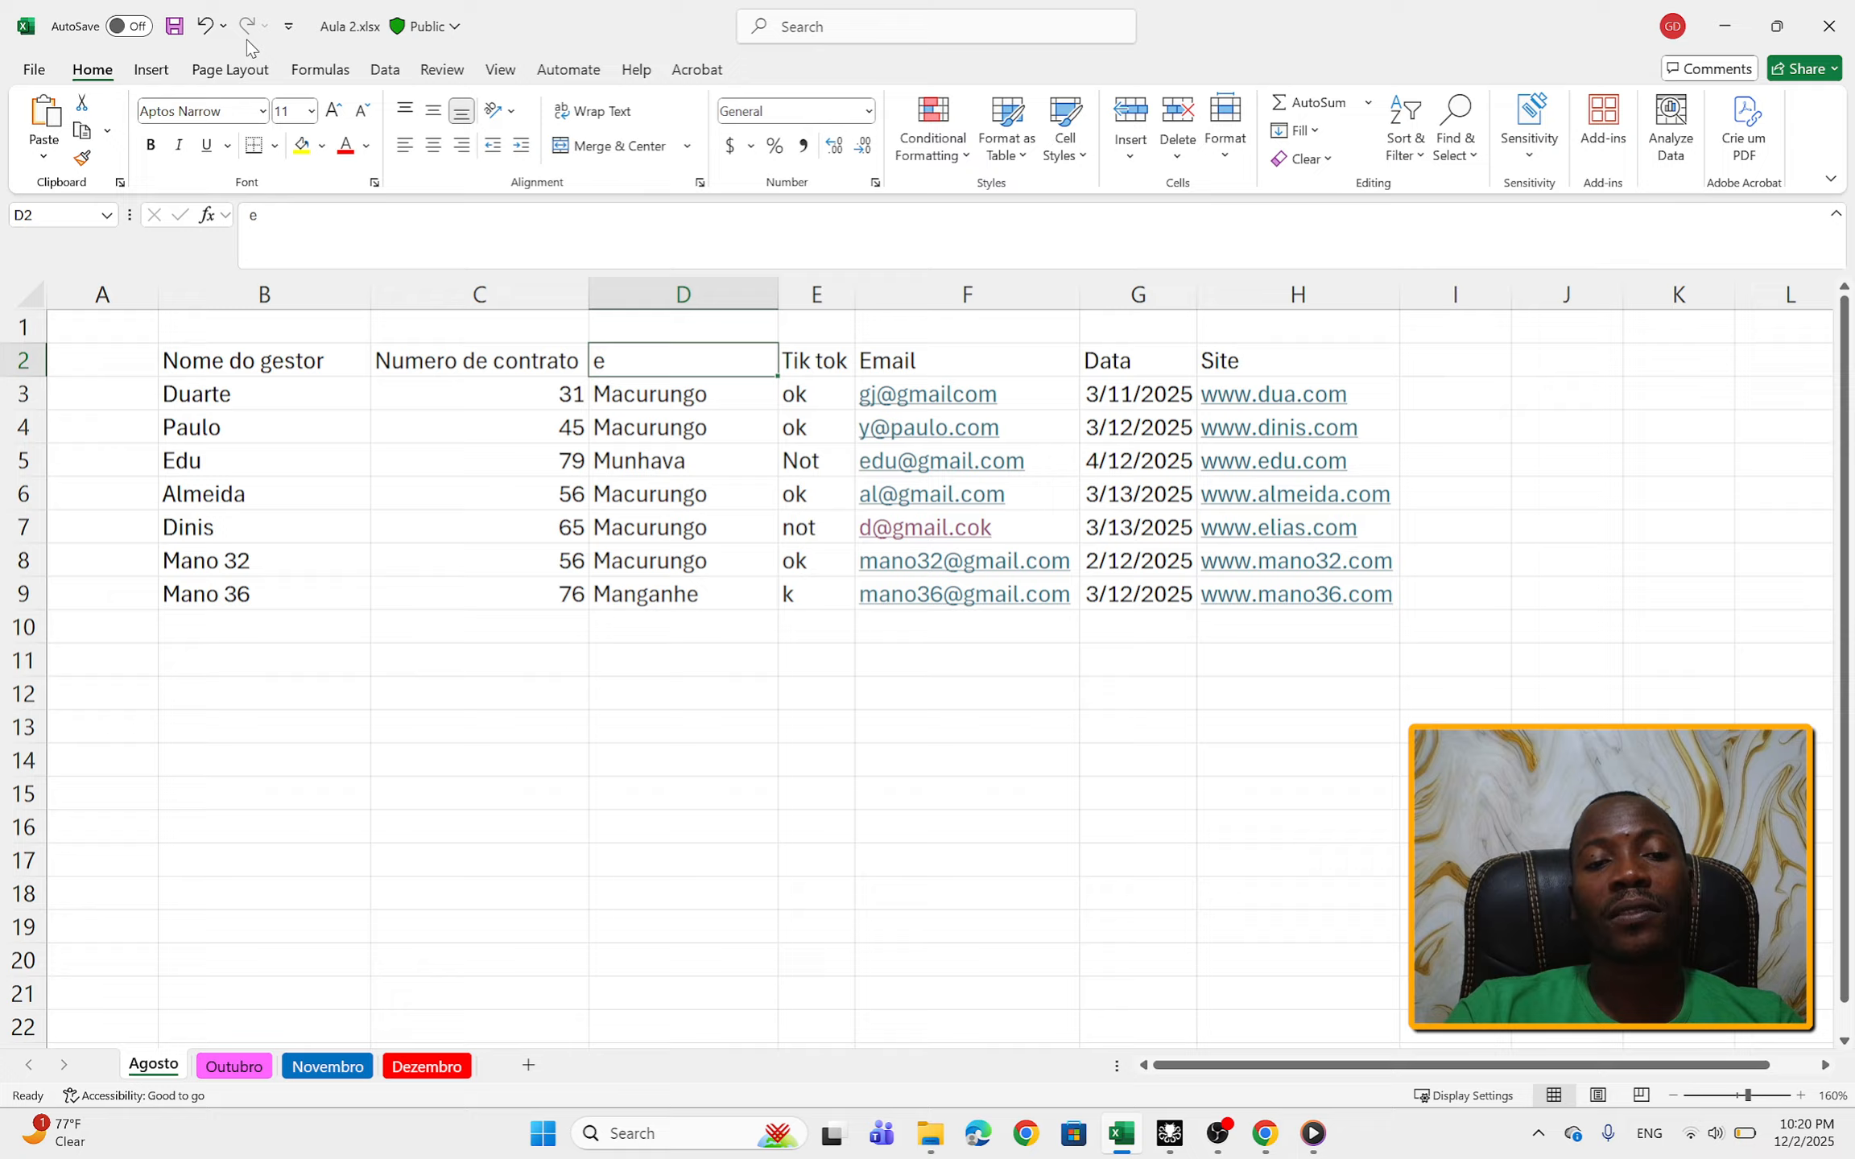
pyautogui.click(206, 25)
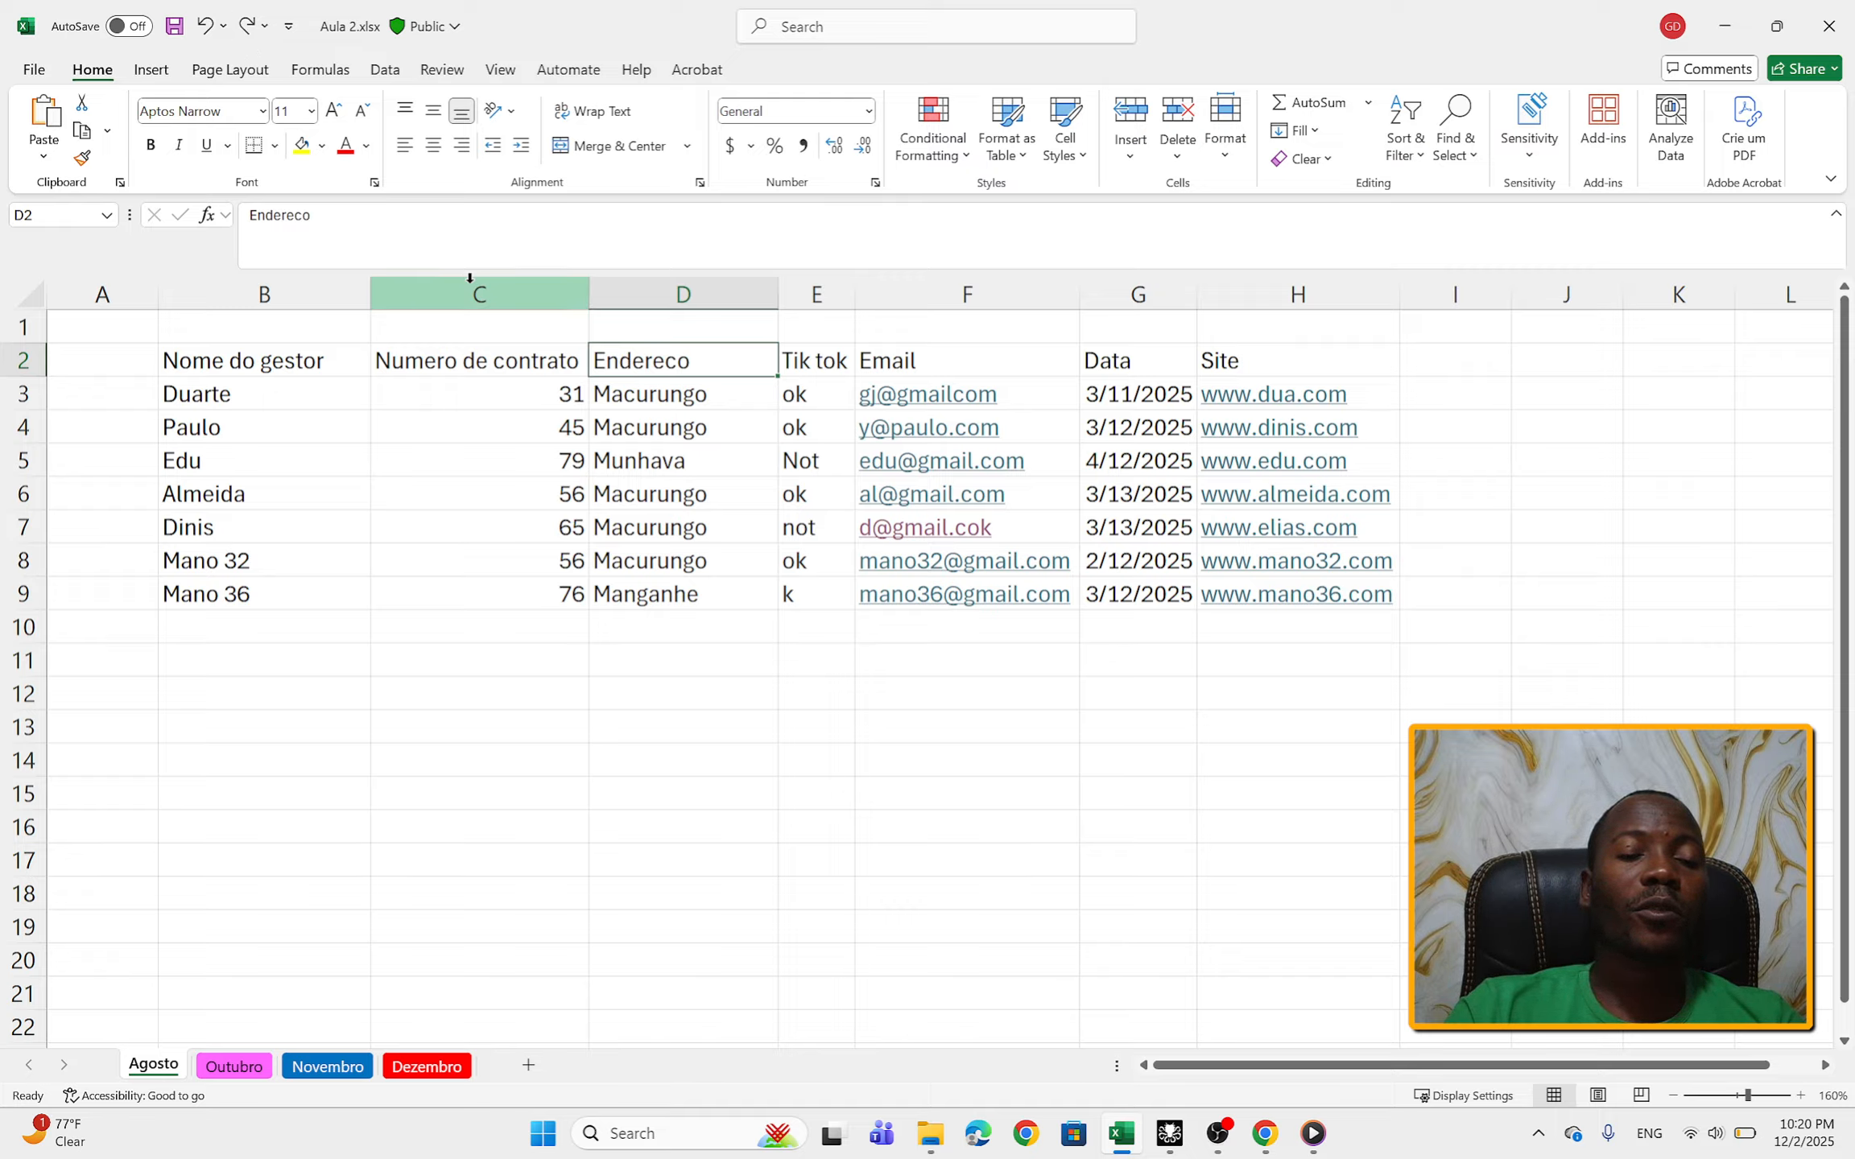